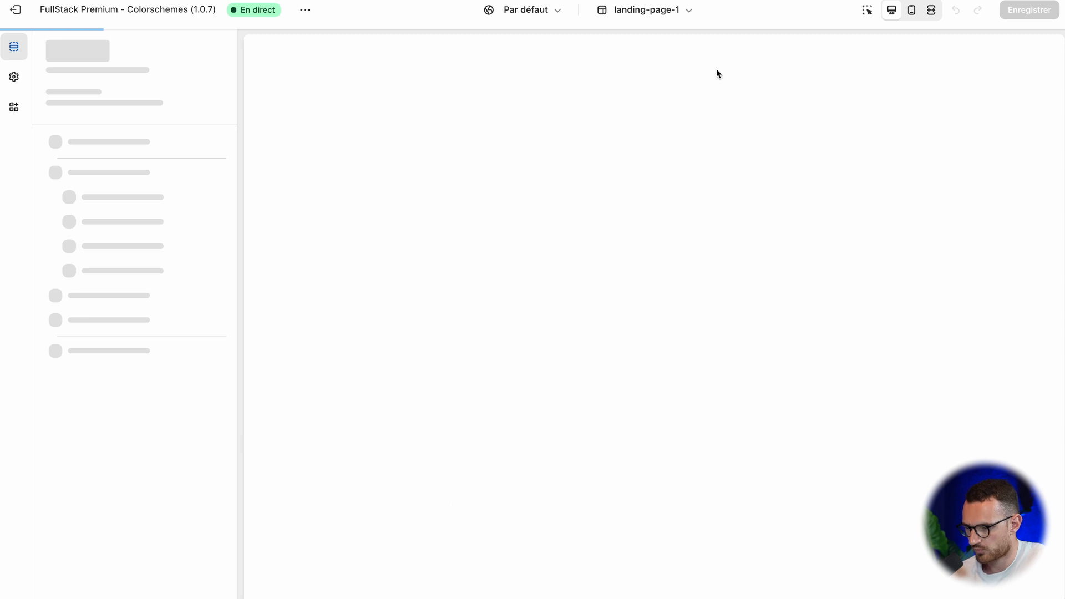
Step: Examine the landing-page-2 template preview from the hero heading through reviews to the closing call to action
left_click_drag(704, 151, 811, 206)
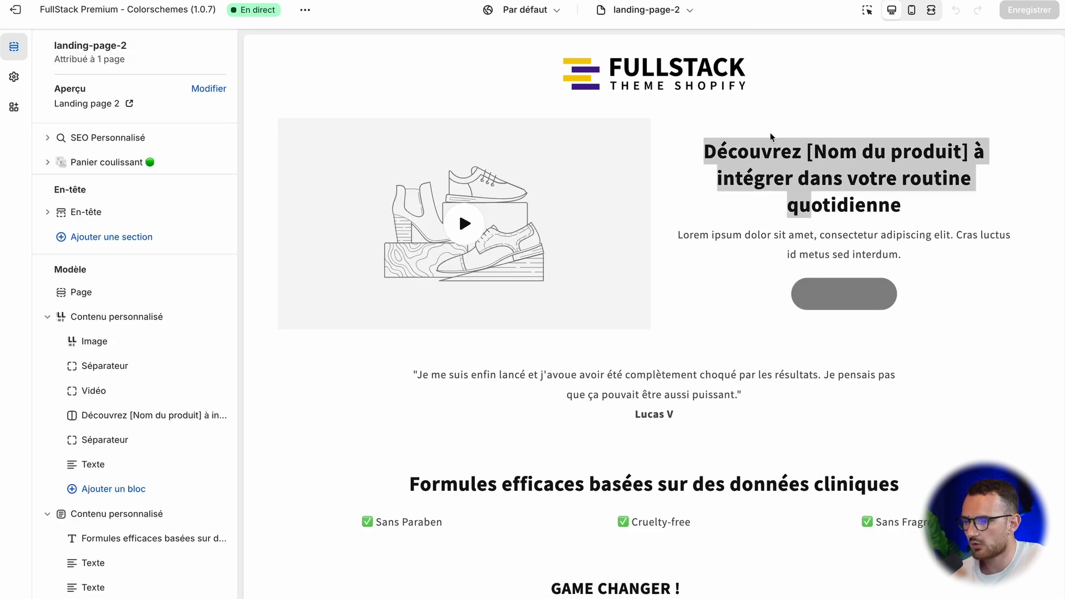
left_click(841, 160)
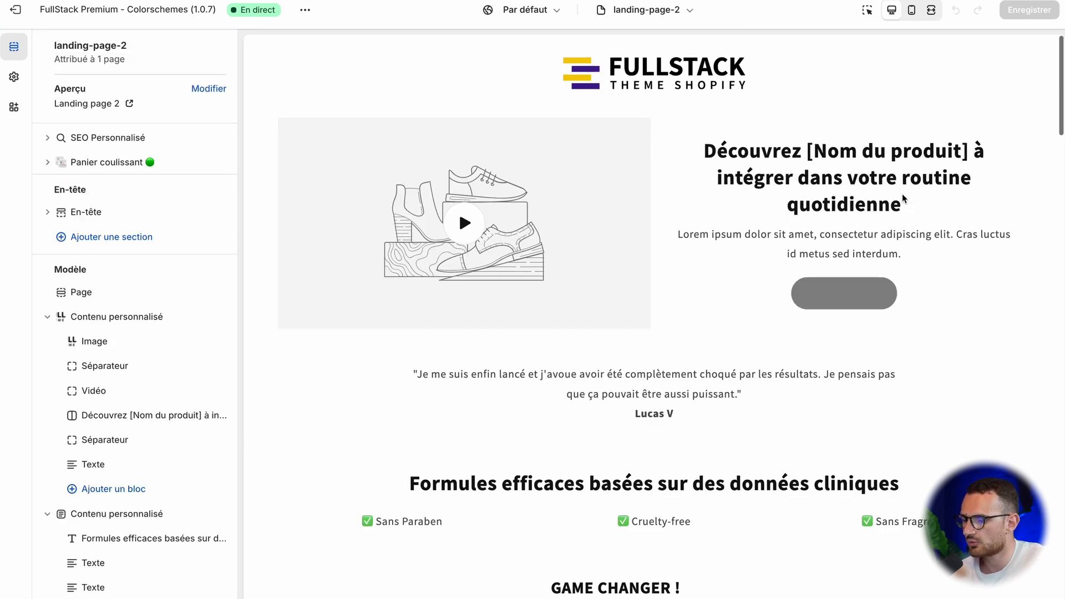
scroll(901, 194, "down", 7)
scroll(900, 194, "up", 3)
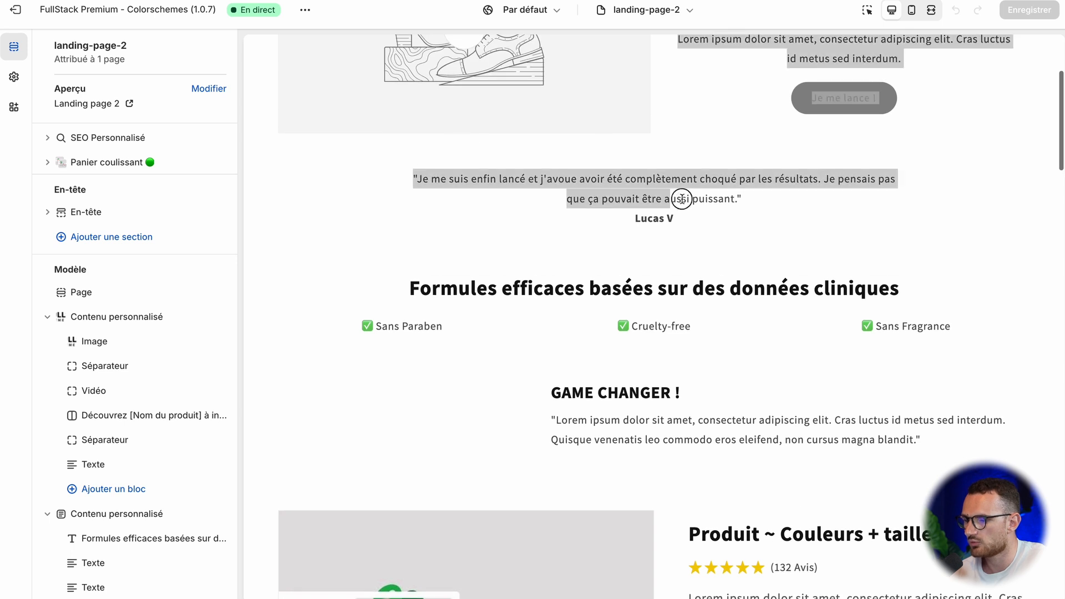
scroll(673, 198, "down", 2)
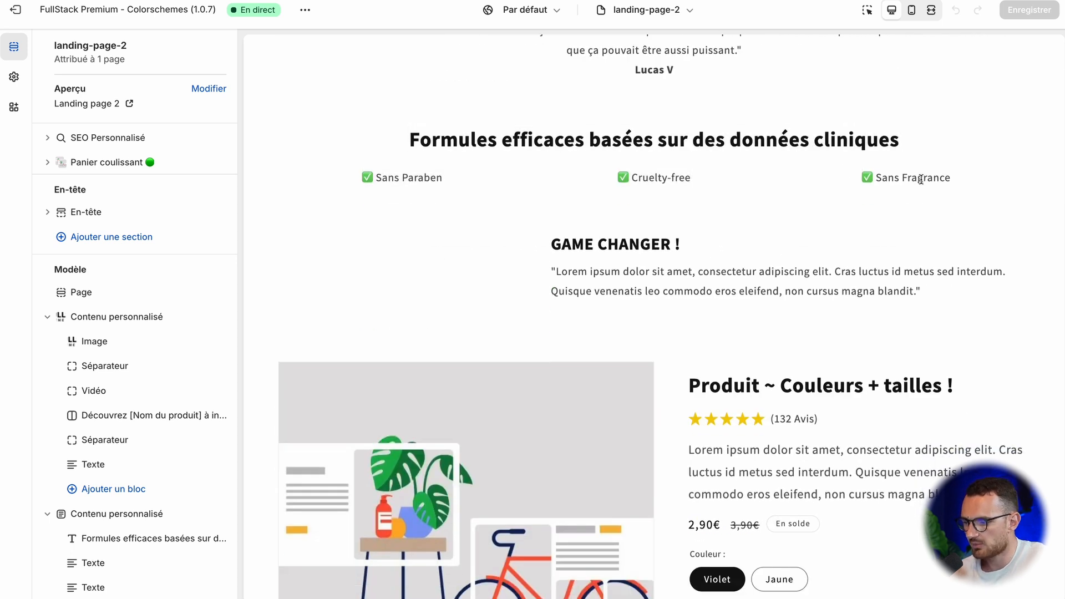
scroll(921, 179, "down", 3)
scroll(681, 136, "down", 4)
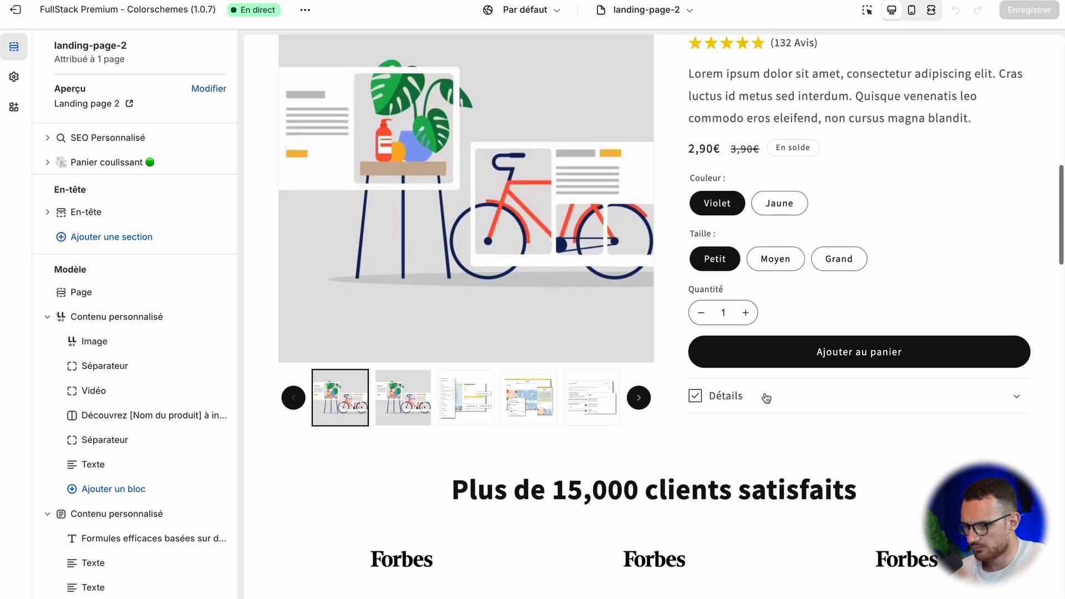
scroll(644, 307, "down", 5)
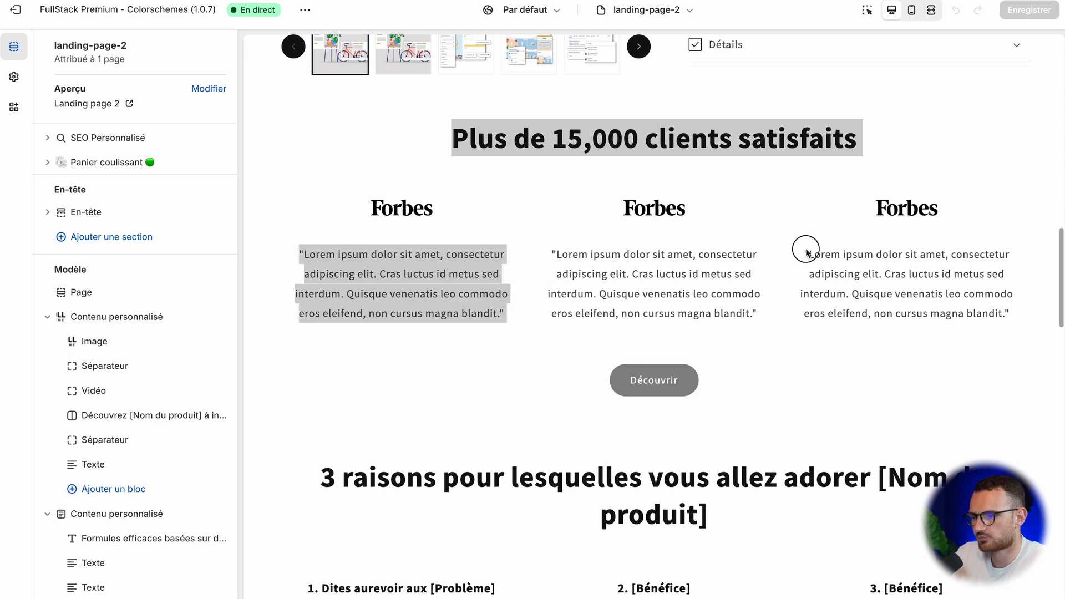
scroll(858, 294, "down", 1)
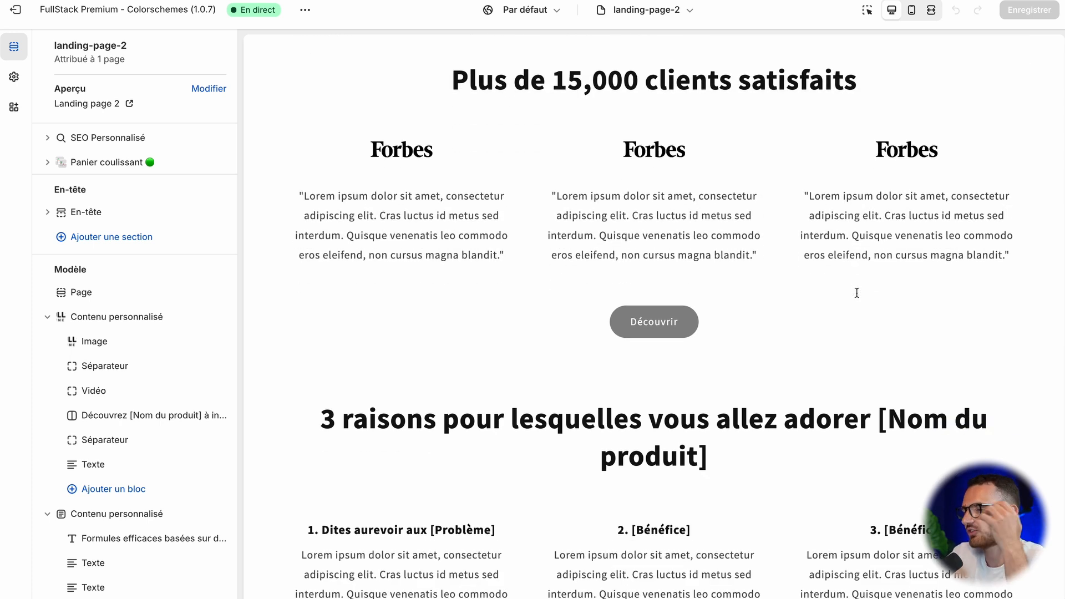
scroll(857, 293, "down", 5)
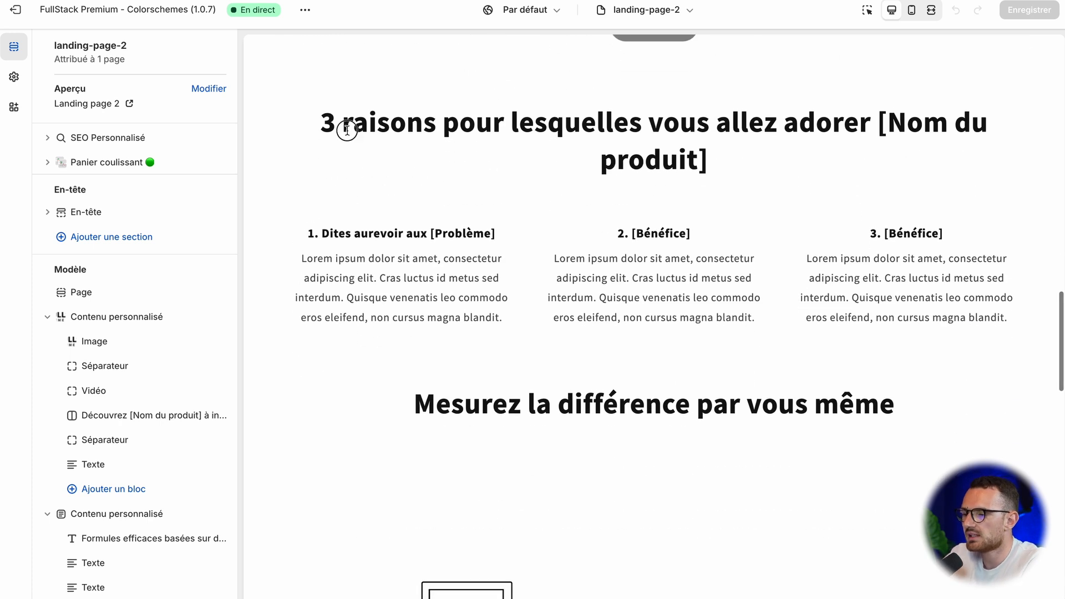
scroll(954, 324, "down", 18)
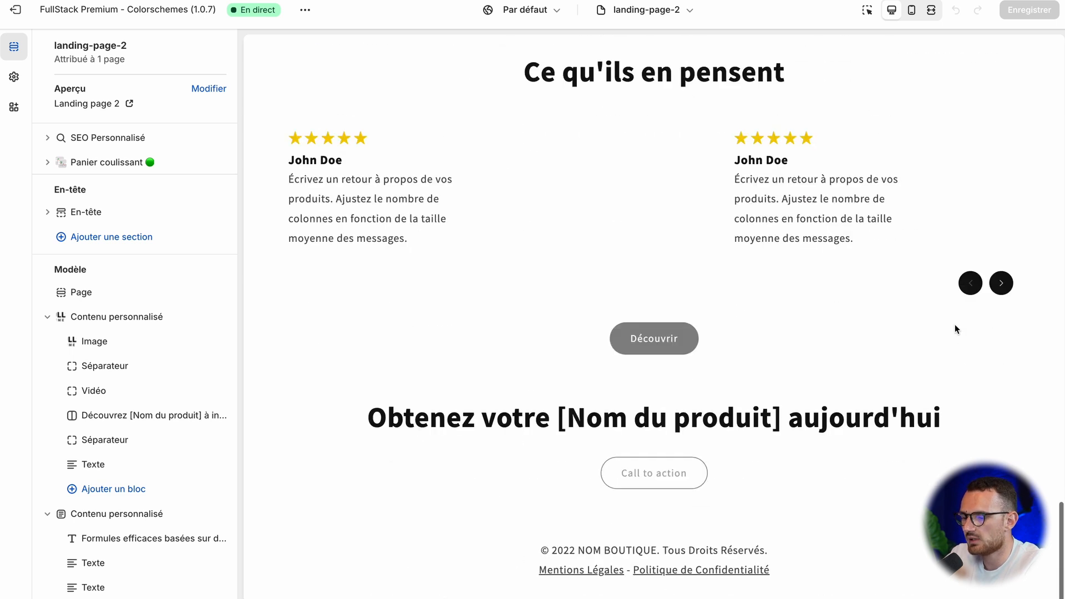
scroll(954, 324, "up", 20)
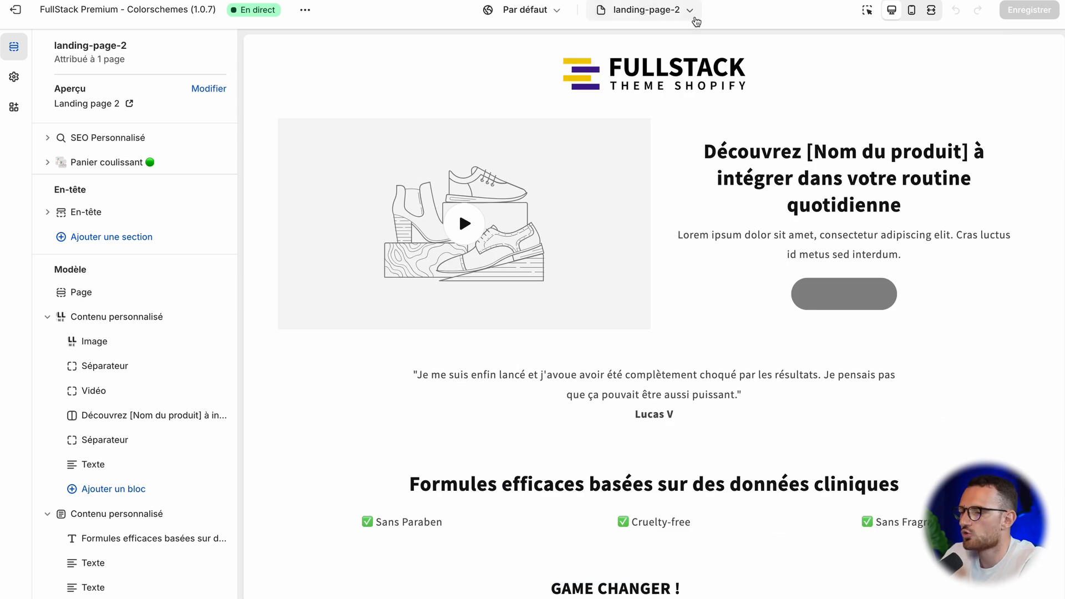
Step: Create a new page template named listicle based on Default page
left_click(673, 10)
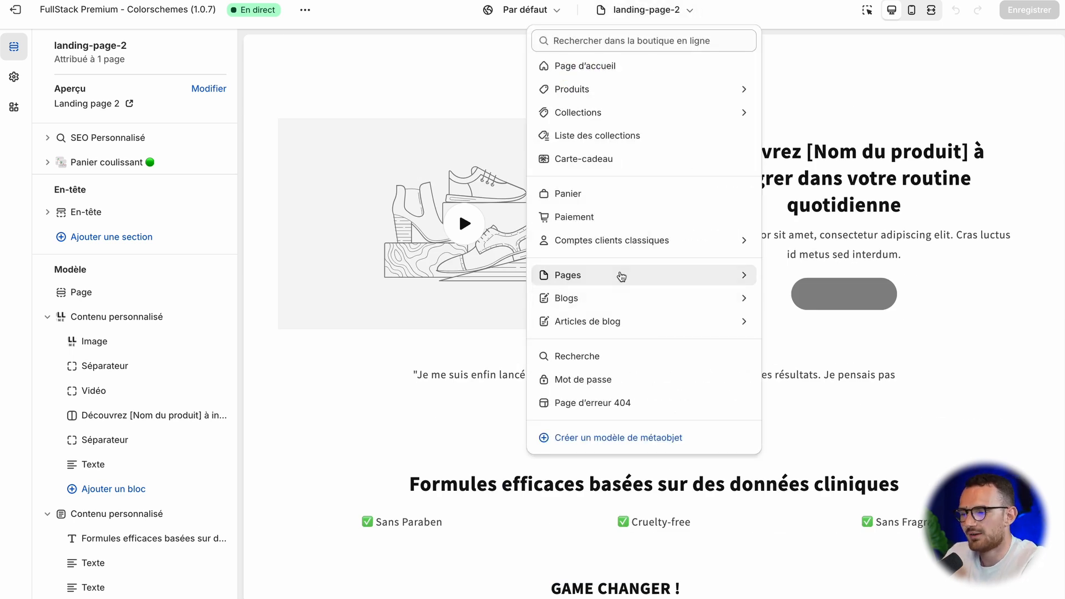
left_click(621, 276)
scroll(592, 266, "down", 1)
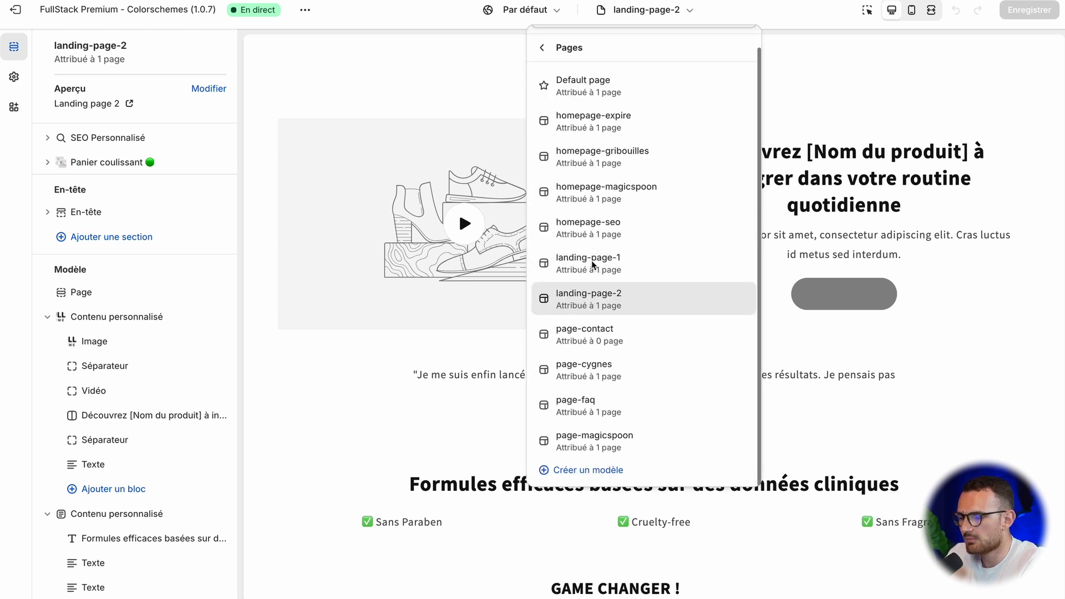
left_click(588, 469)
left_click(488, 290)
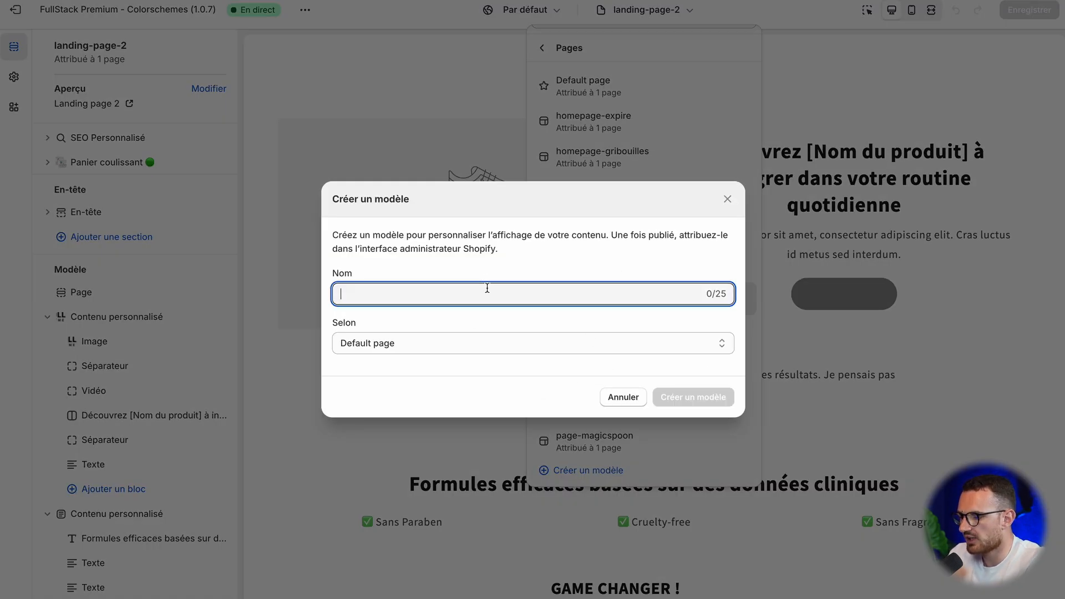
type("listicle")
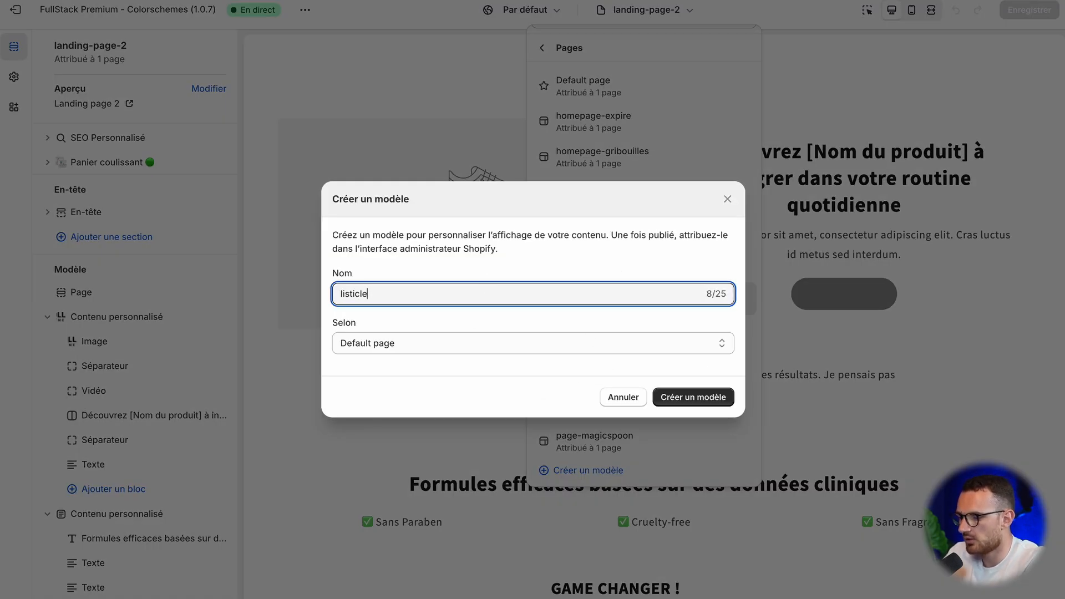
left_click(695, 398)
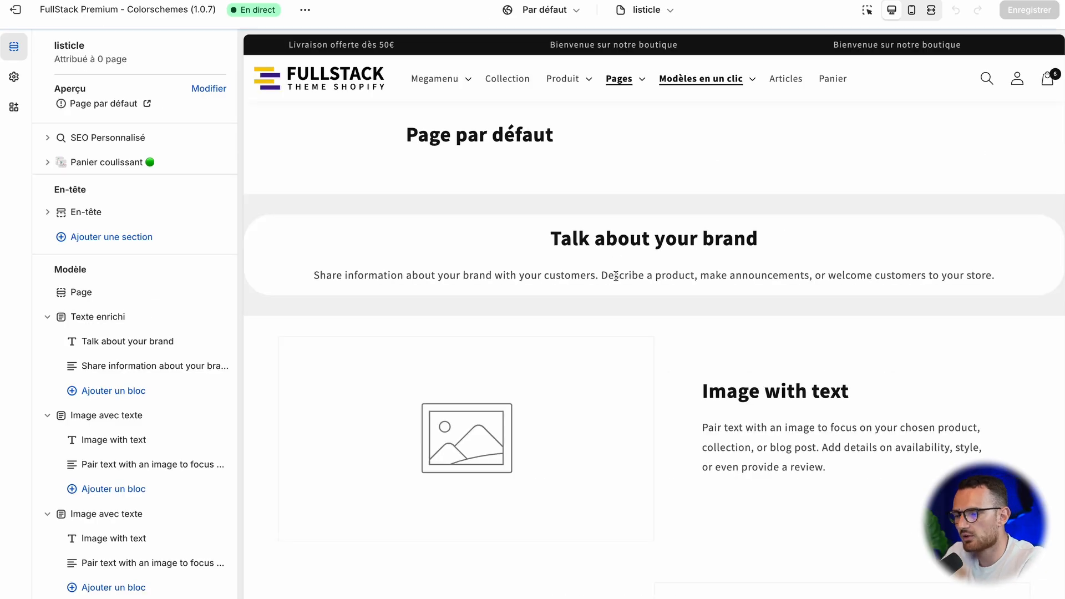
scroll(616, 277, "down", 4)
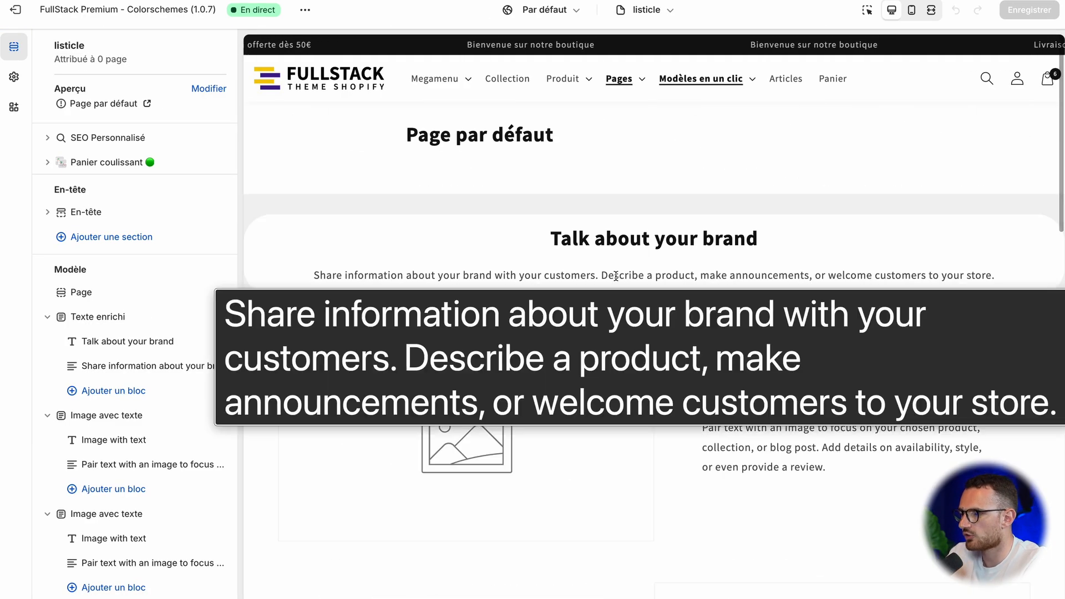
Step: Open the BOKU page "6 Raisons d'avoir des WC Japonais" in a new browser tab
key("super+t")
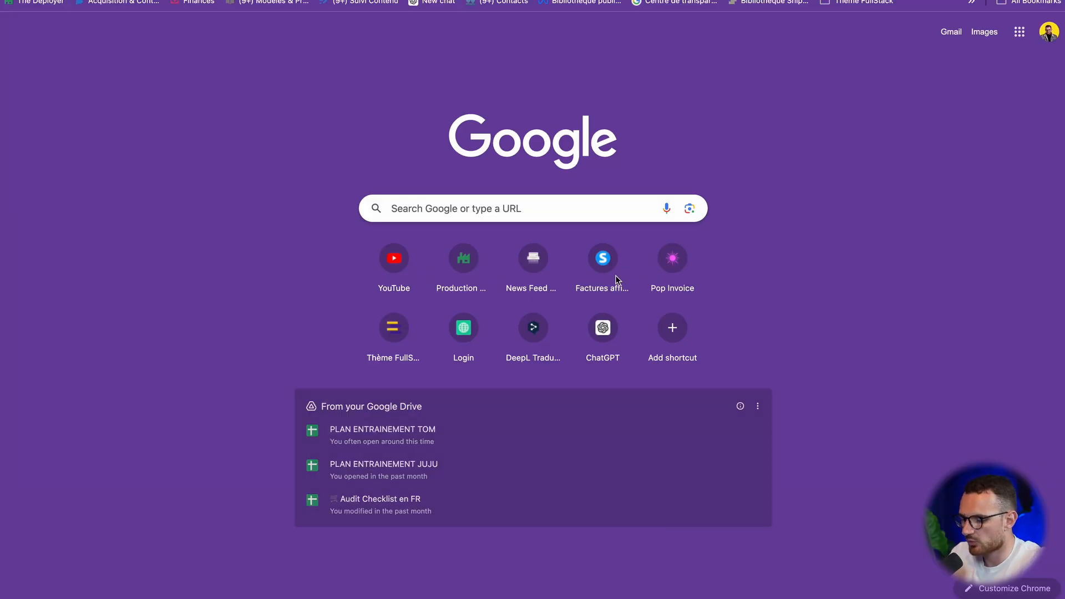
type("boku")
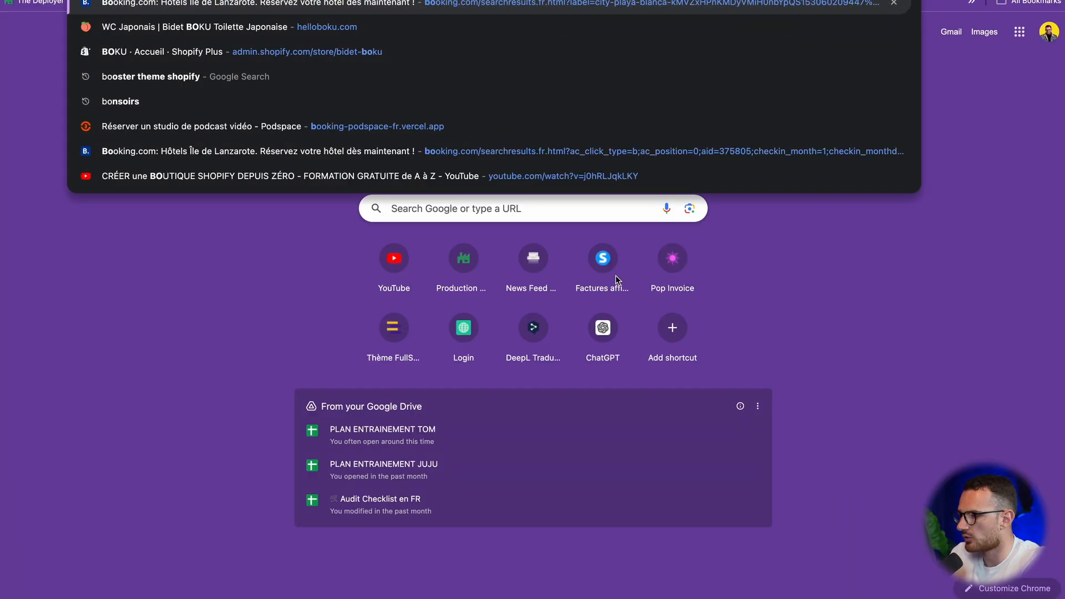
key("Down")
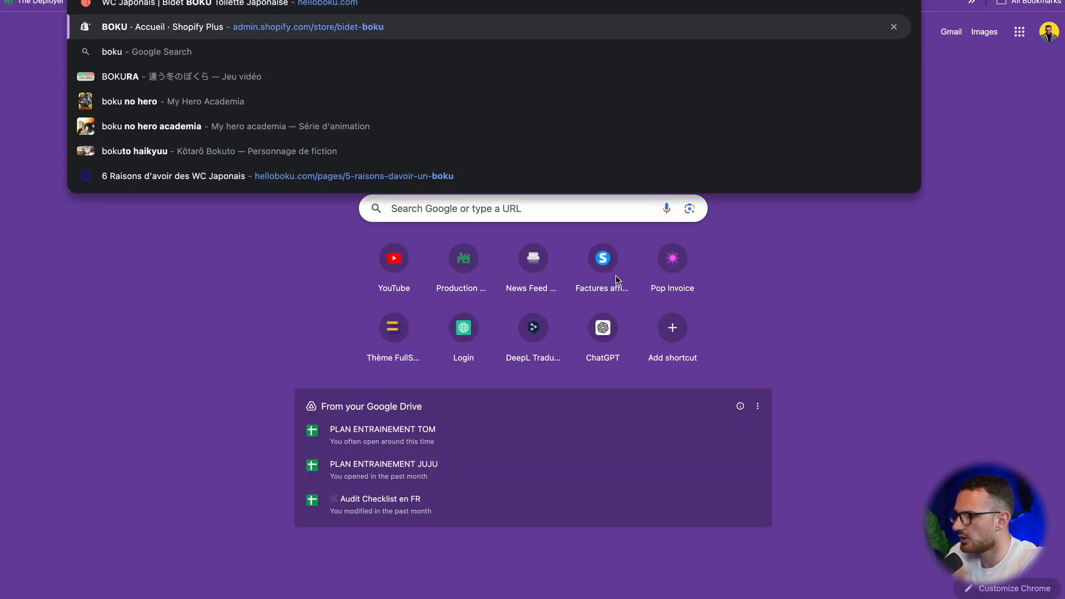
key("Up")
key("Up")
key("Escape")
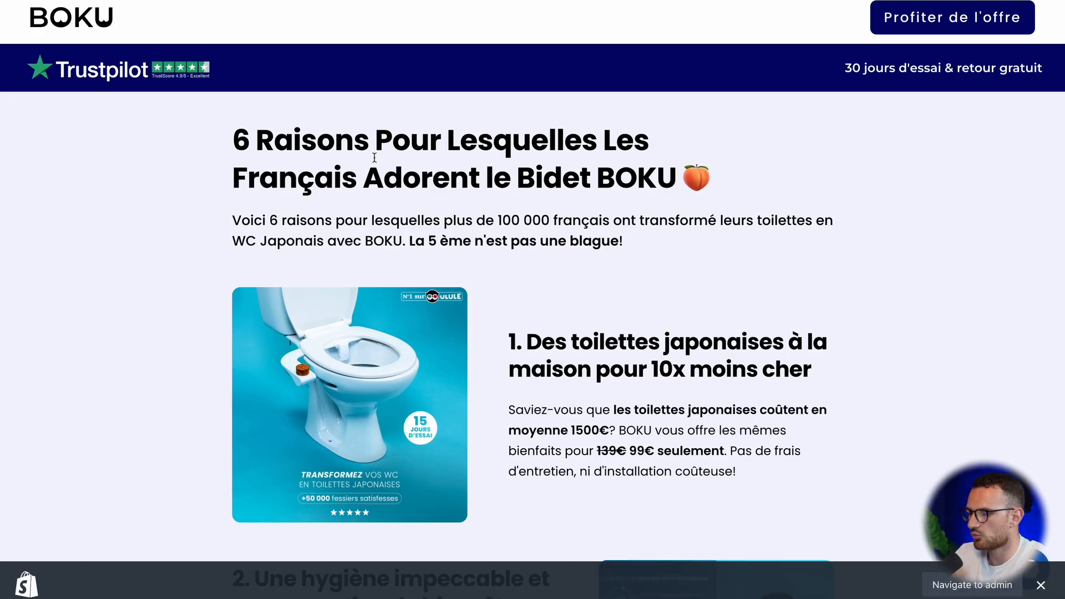
Step: Examine the layout of the BOKU listicle page from its title and numbered reasons to the footer
scroll(375, 158, "down", 15)
scroll(374, 158, "up", 16)
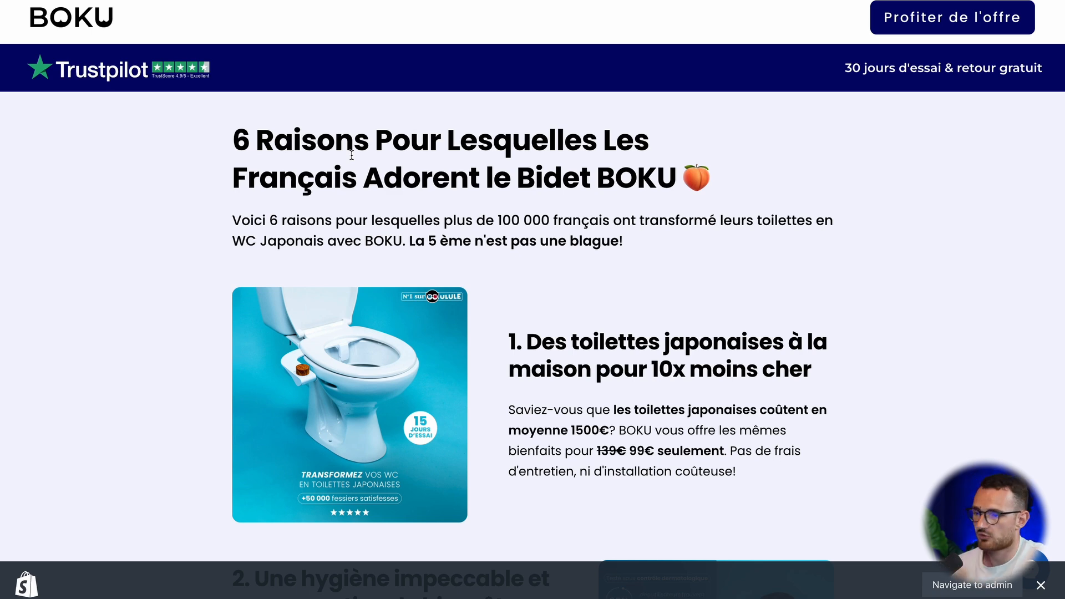
scroll(352, 155, "down", 20)
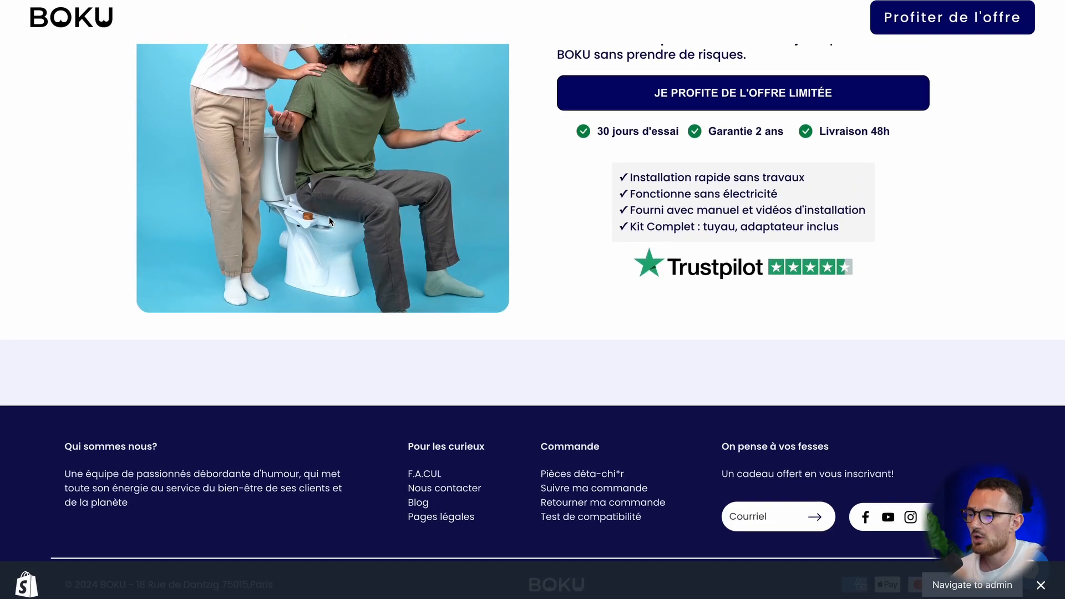
scroll(330, 222, "up", 20)
left_click_drag(627, 246, 787, 284)
left_click(186, 108)
left_click(787, 284)
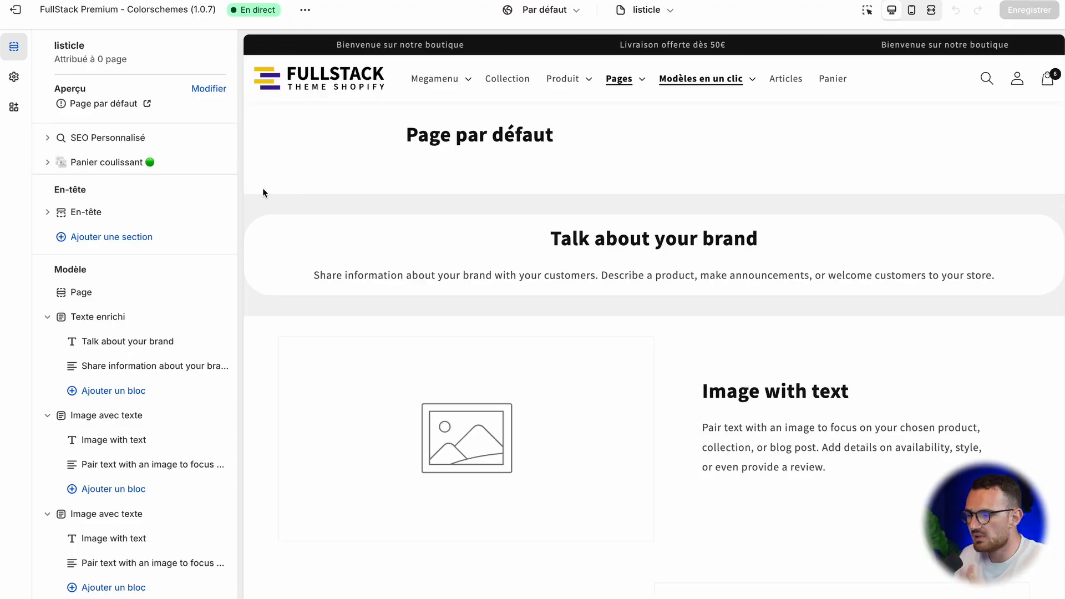
Step: Hide the header in the Page section settings of the listicle template
left_click(124, 293)
left_click(107, 325)
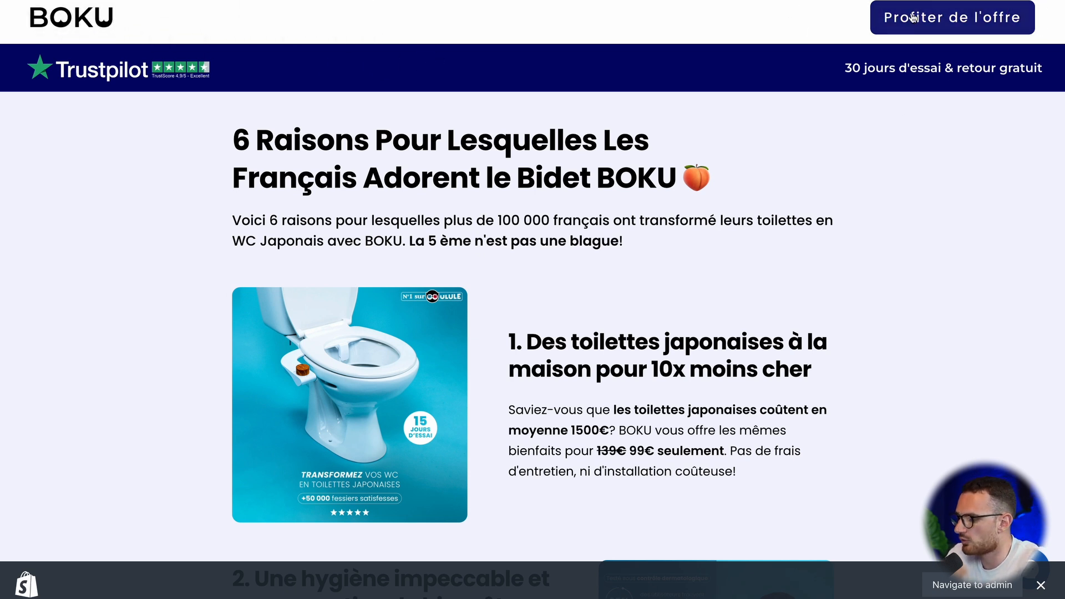
Step: Examine the BOKU page's announcement bar with the Trustpilot rating and the "30 jours d'essai & retour gratuit" text
left_click_drag(13, 61, 158, 71)
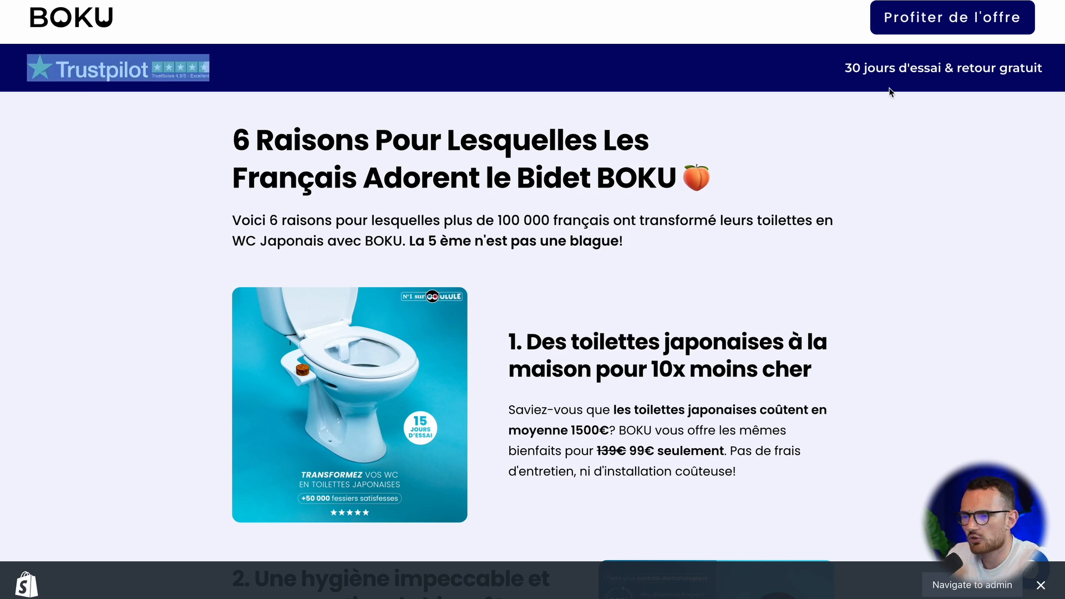
left_click_drag(843, 68, 947, 69)
left_click(825, 118)
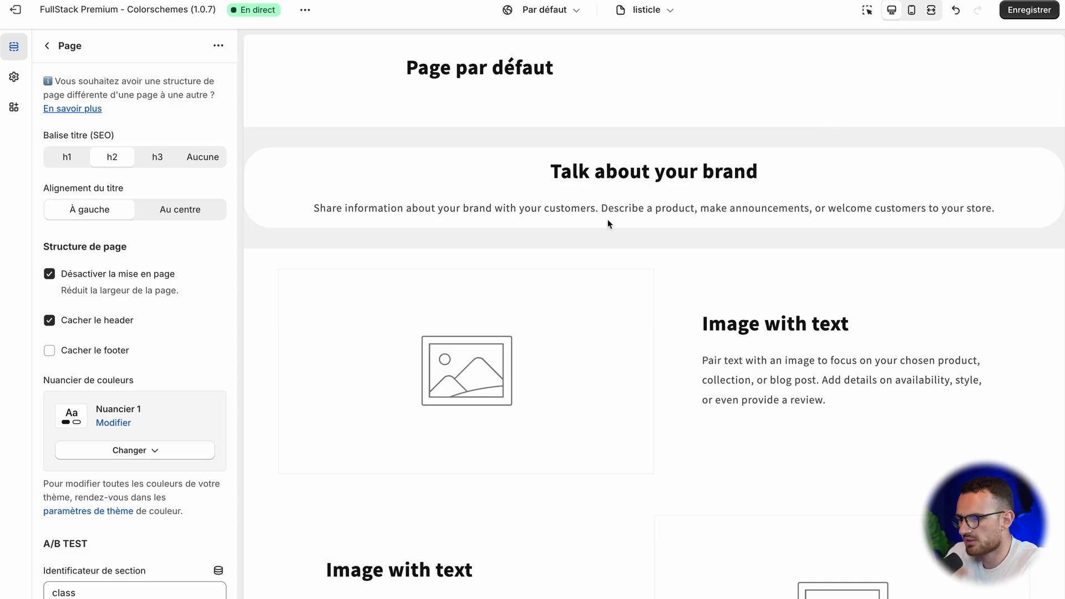
Step: Delete the Texte enrichi, both Image avec texte and the Bannière avec image sections from the listicle template
right_click(607, 222)
key("Escape")
left_click(77, 47)
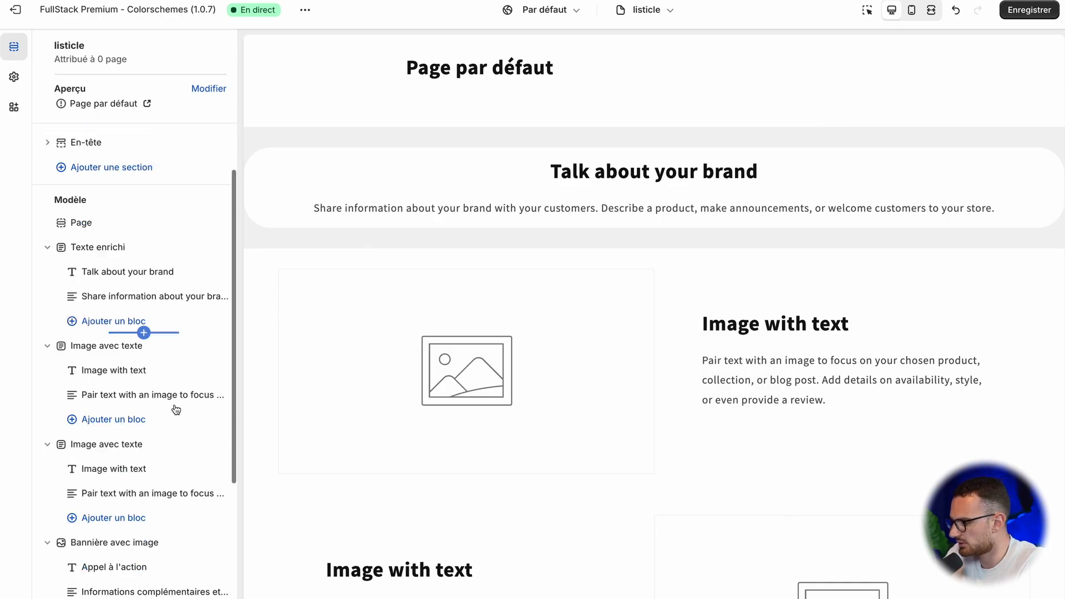
scroll(144, 310, "down", 1)
left_click(200, 212)
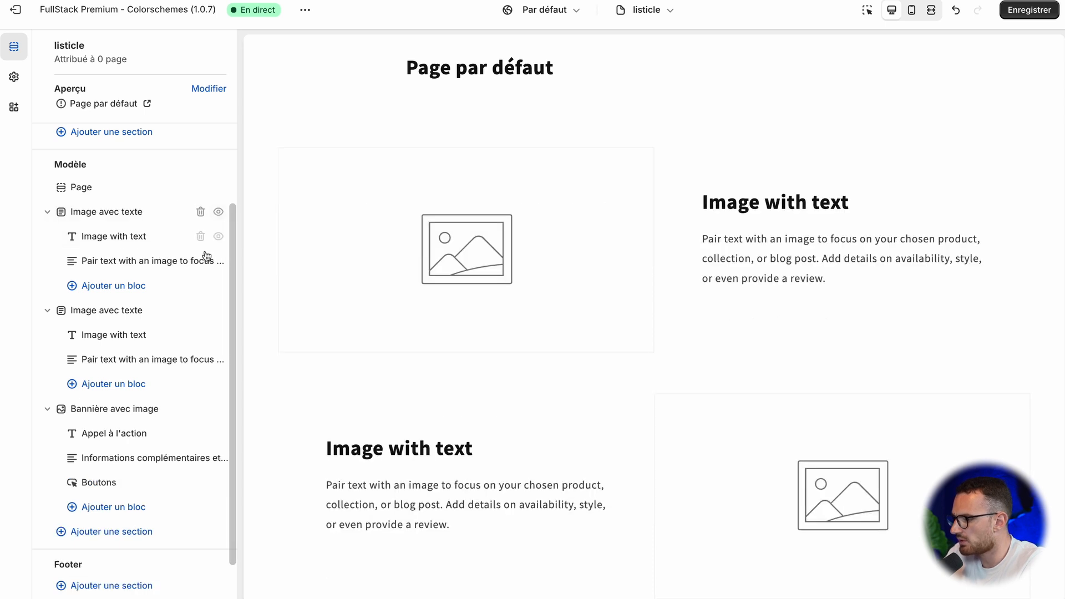
left_click(199, 213)
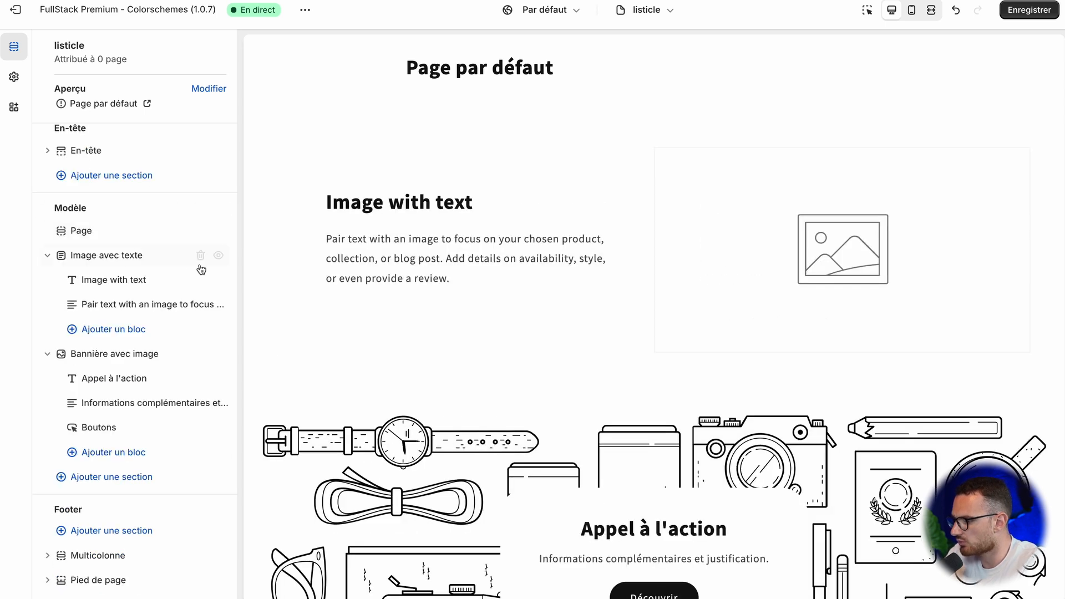
left_click(202, 255)
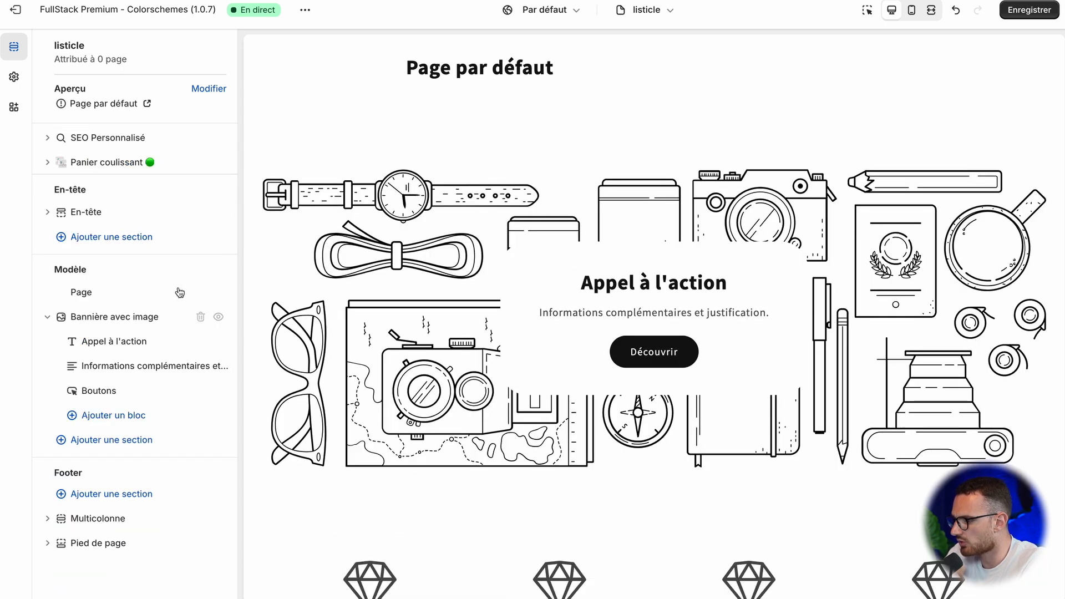
left_click(200, 318)
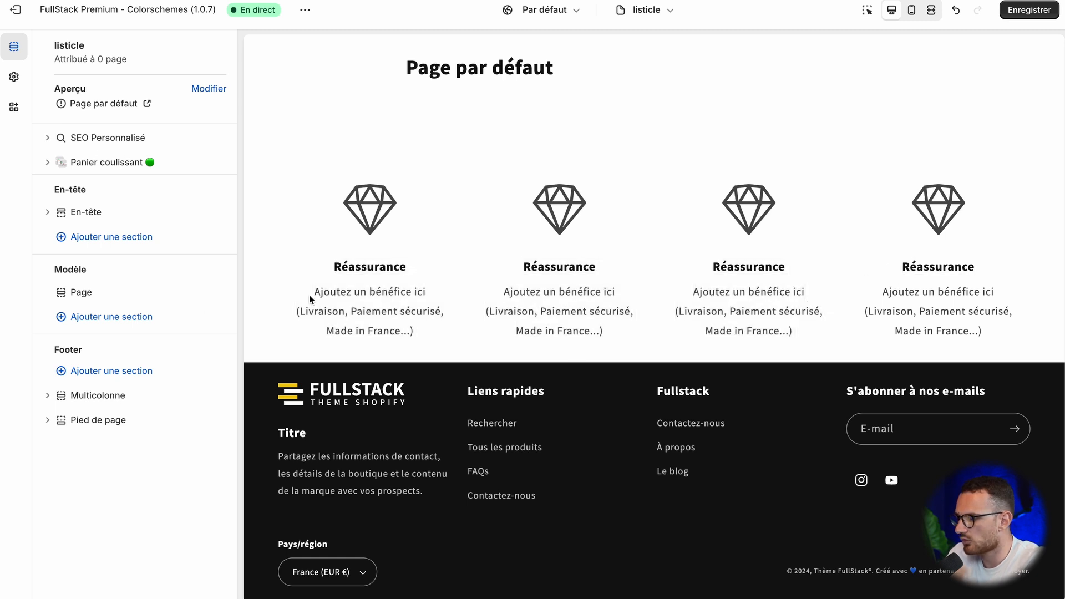
Step: Check the blocks of the Multicolonne footer section and review the closing offer area of the BOKU page
mouse_move(85, 399)
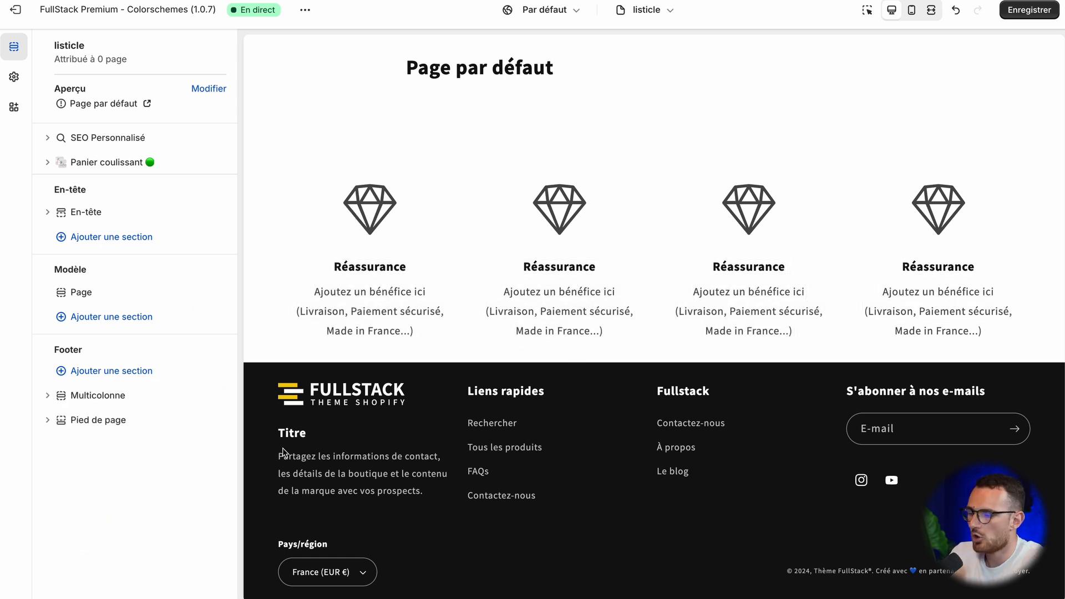
left_click(47, 396)
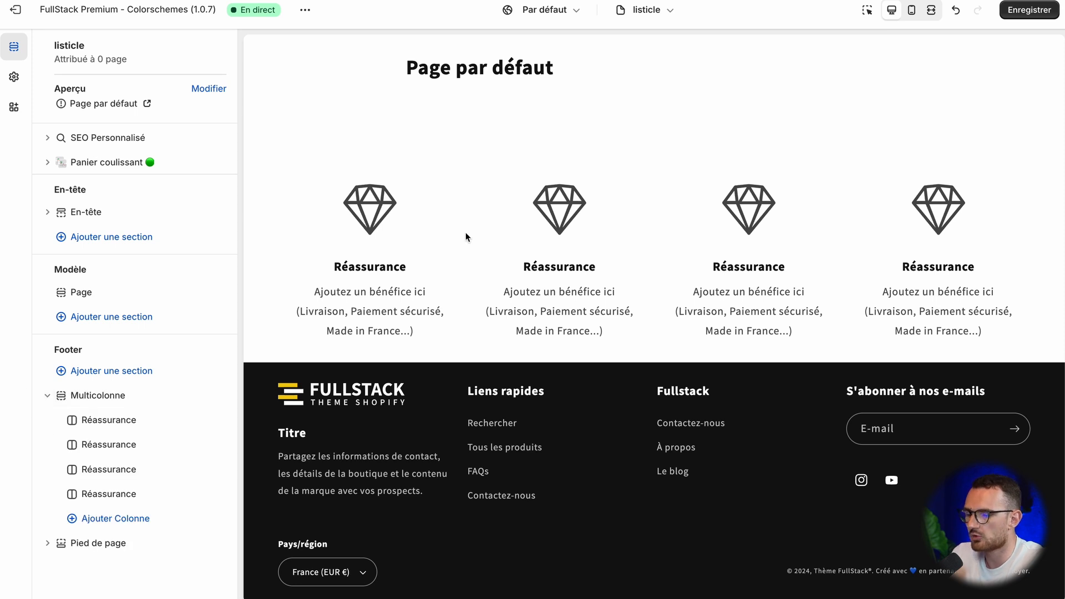
left_click(47, 396)
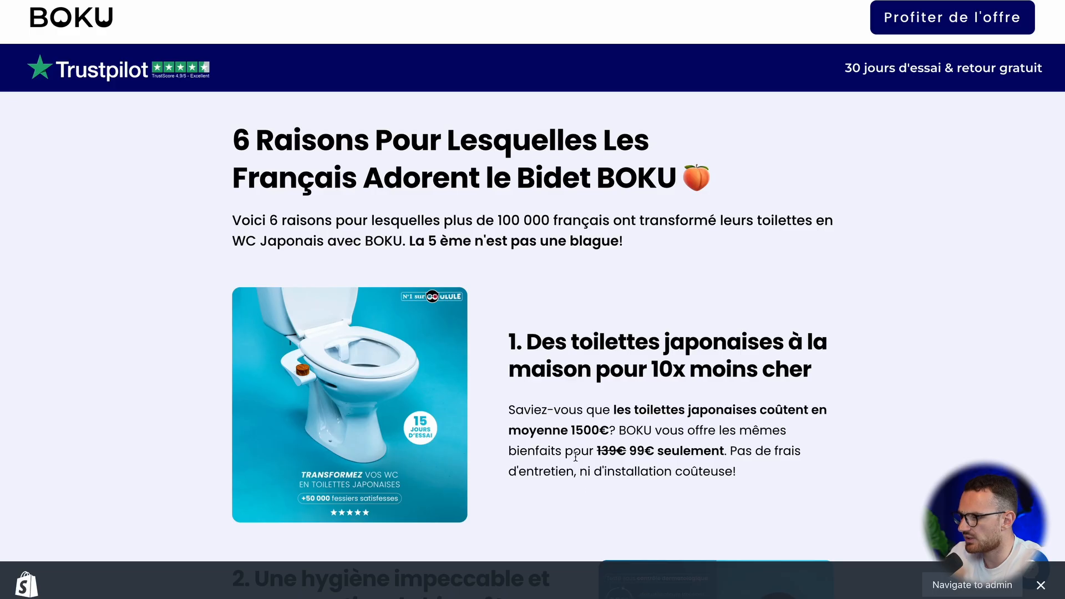
scroll(480, 393, "down", 15)
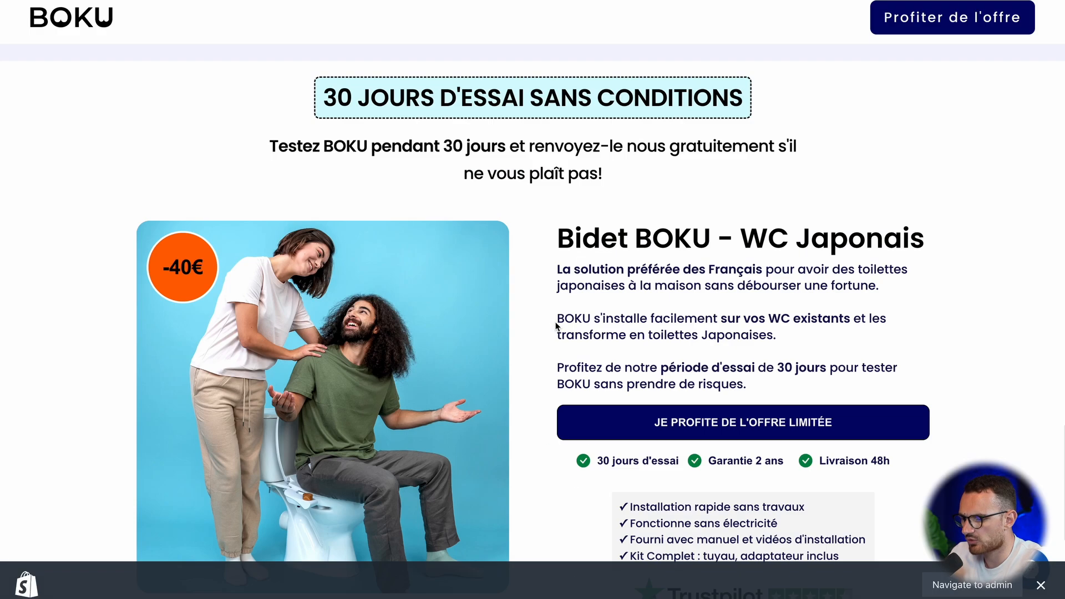
Step: Search the template sections for "perso" and add a Contenu personnalisé section below the Page section
left_click(160, 400)
scroll(509, 417, "up", 20)
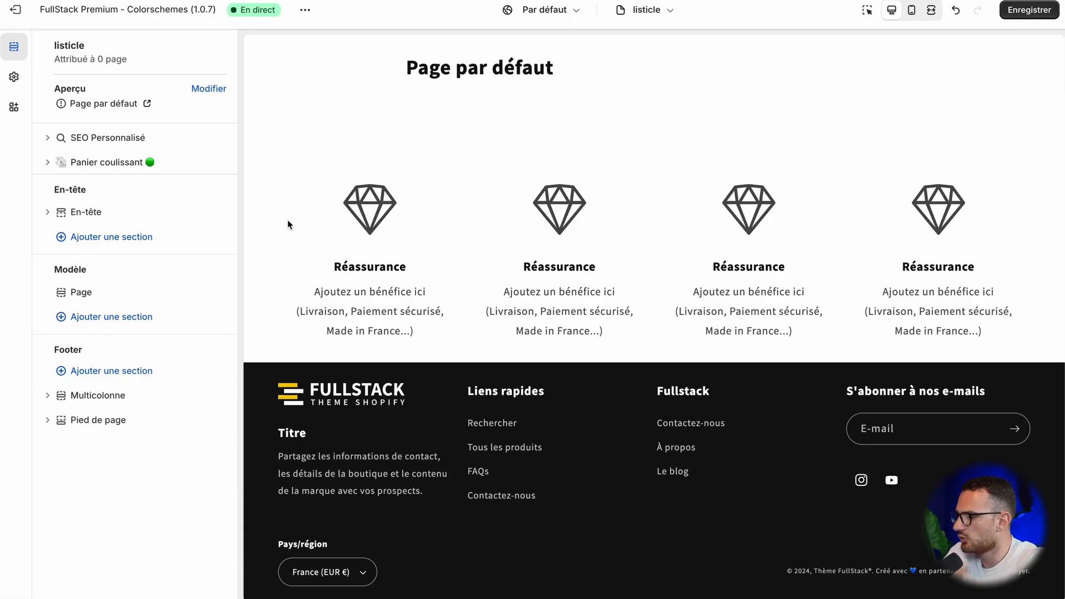
left_click(129, 317)
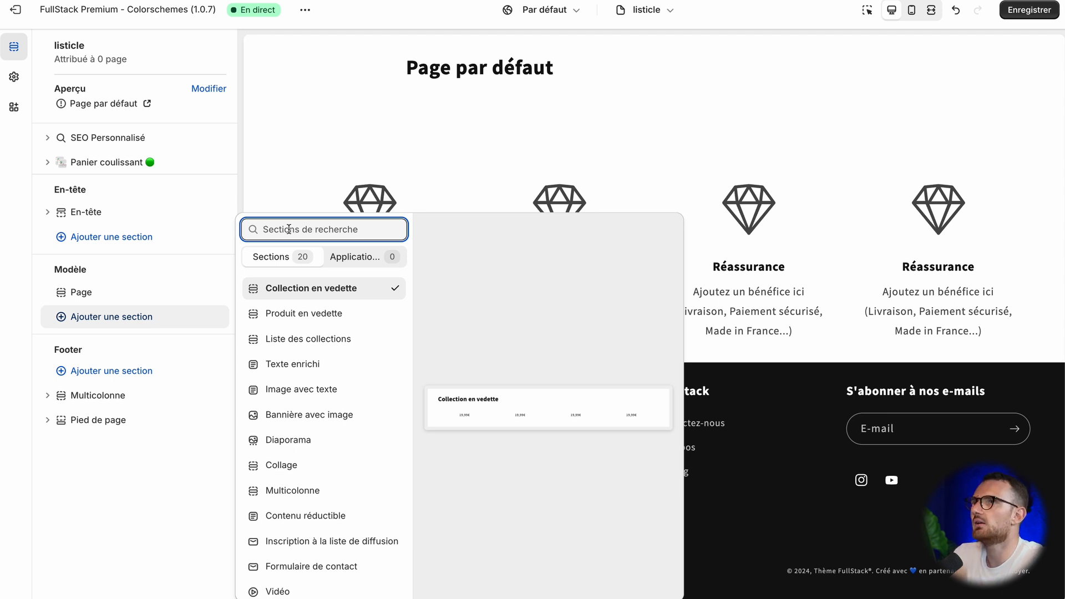
type("perso")
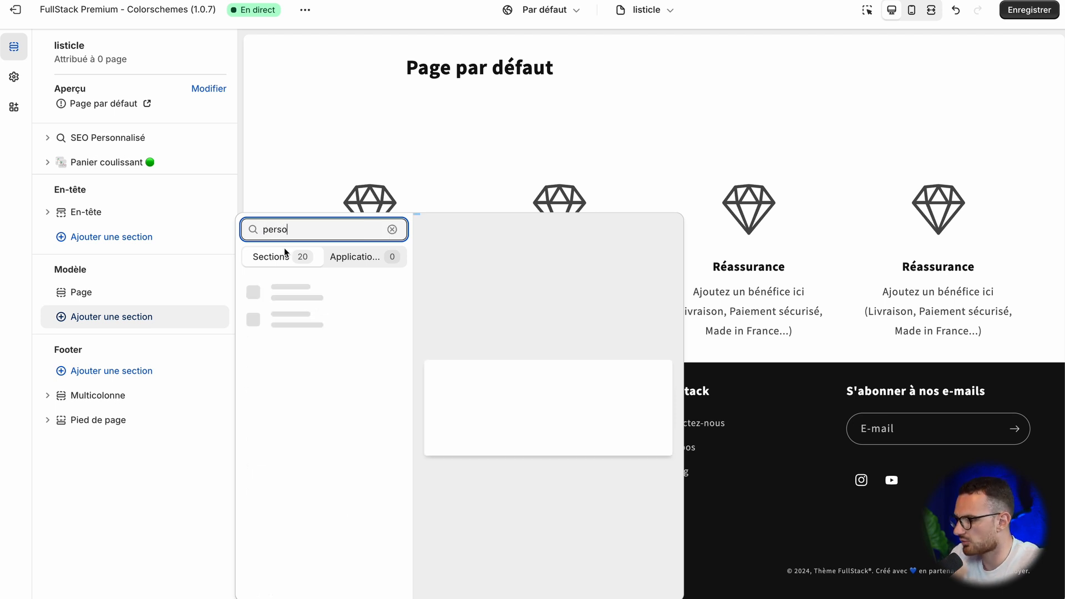
left_click(309, 319)
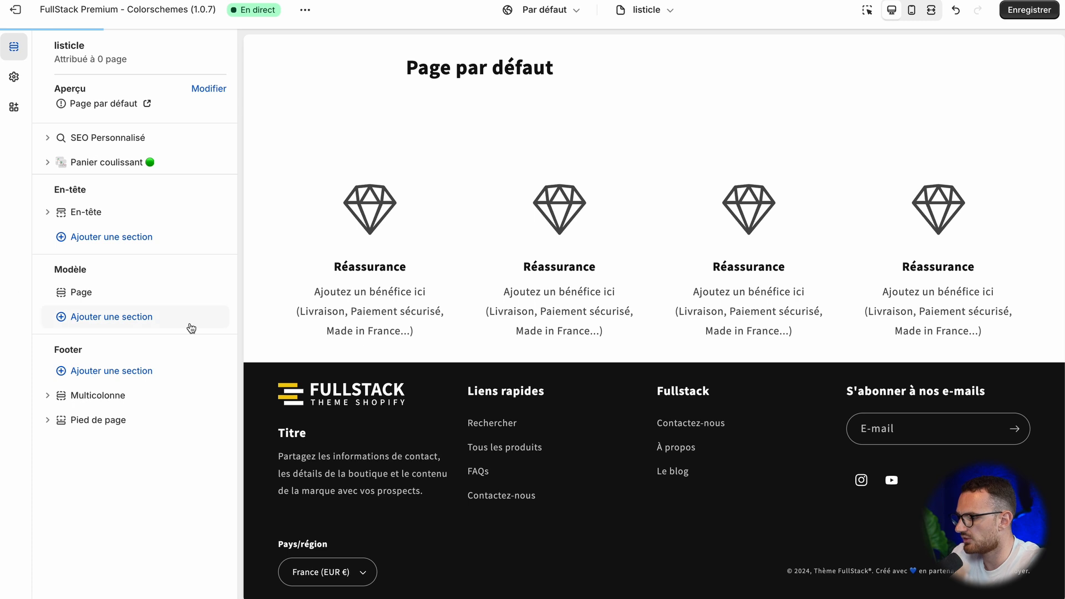
Step: Add Image, Bouton, Image and Texte blocks, in that order, to the Contenu personnalisé section
left_click(134, 342)
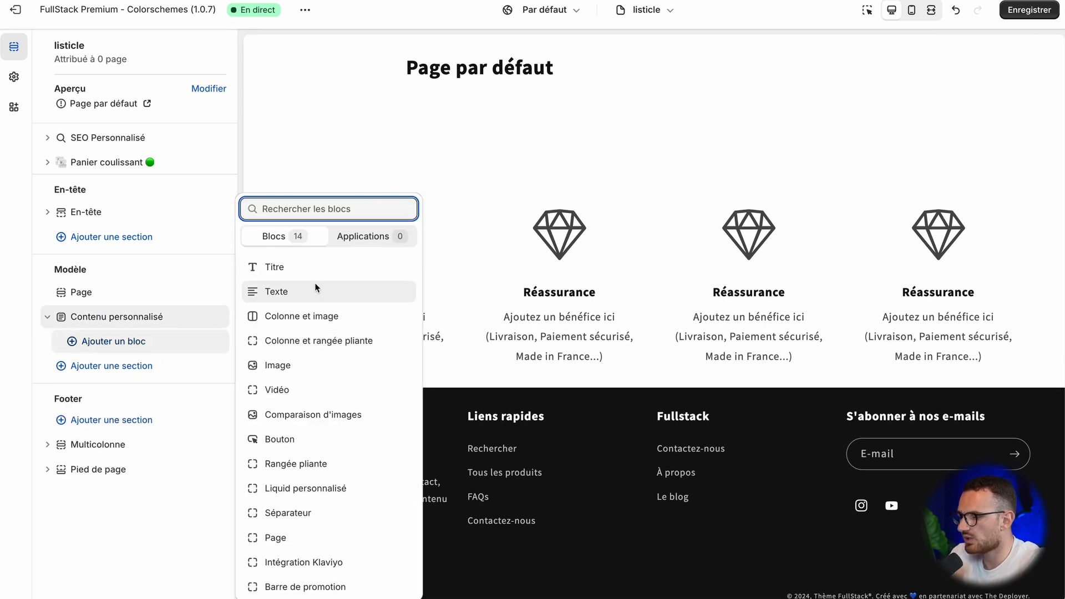
left_click(313, 365)
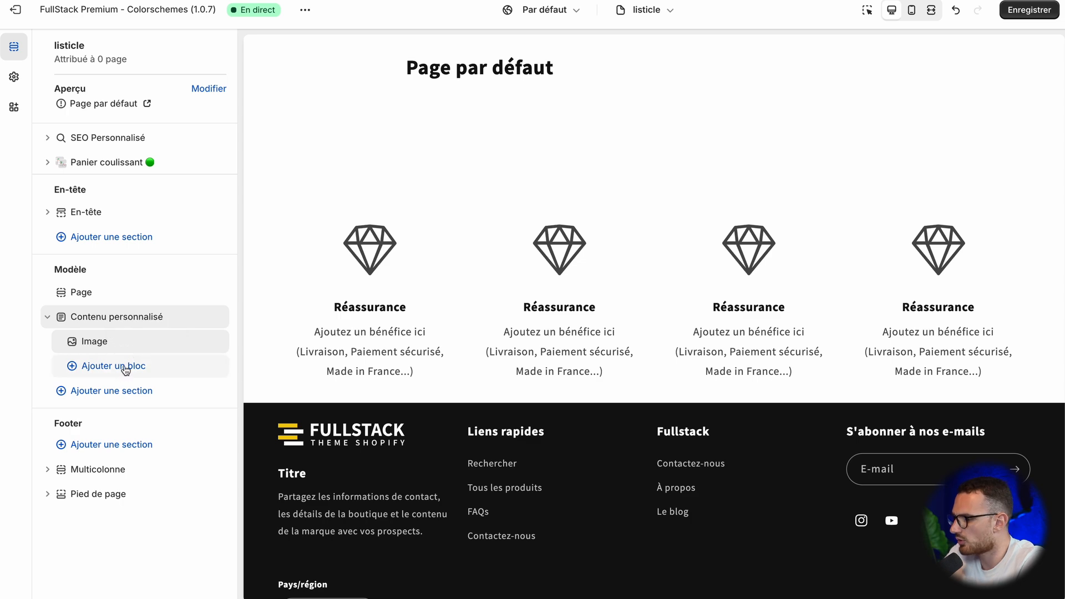
left_click(129, 366)
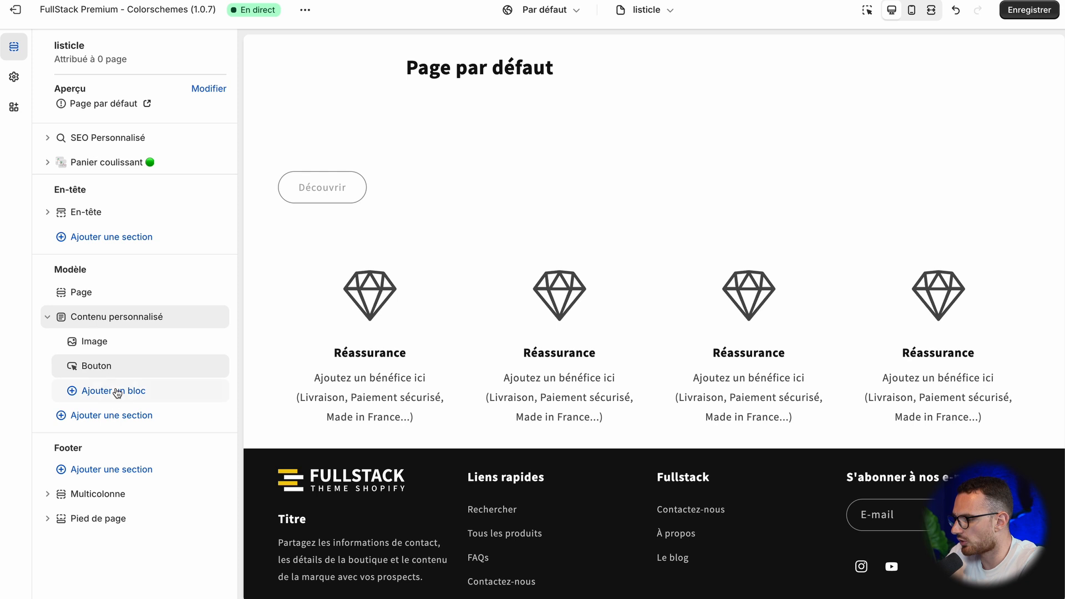
left_click(117, 391)
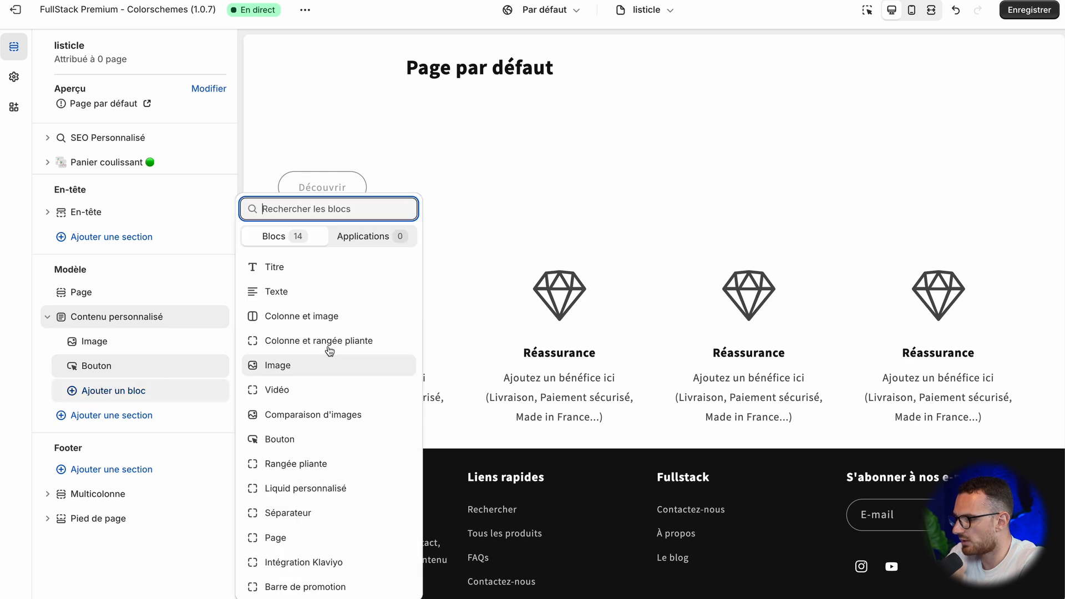
left_click(309, 367)
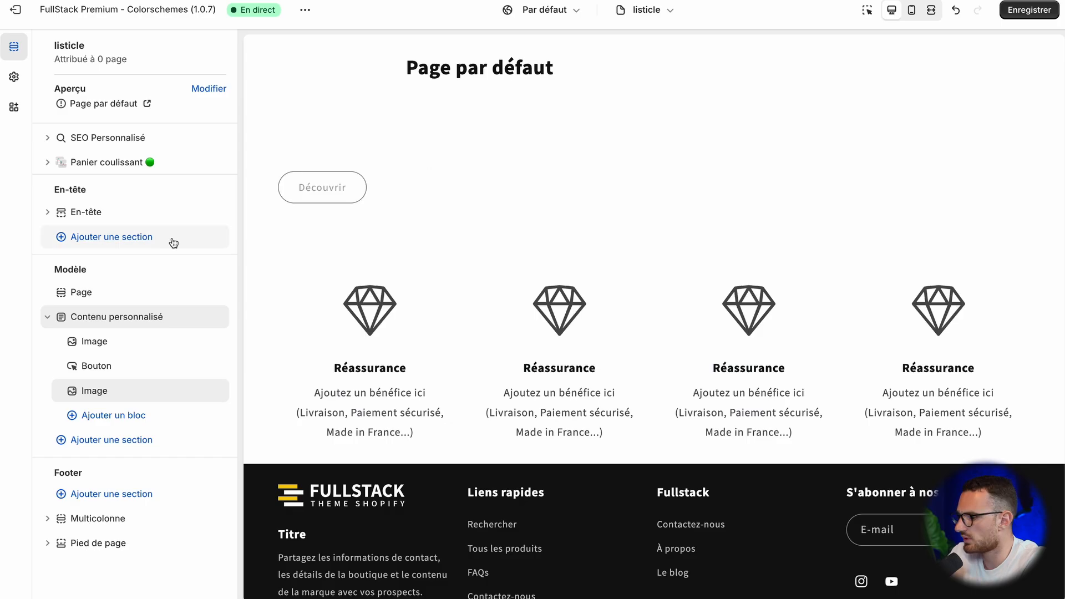
left_click(136, 416)
left_click(310, 292)
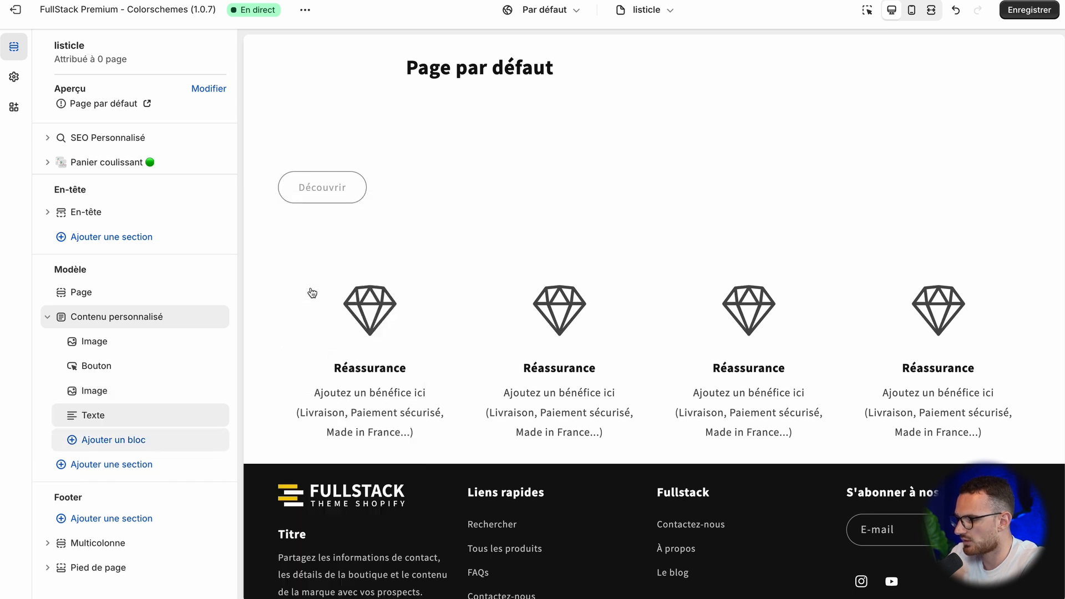
left_click(102, 344)
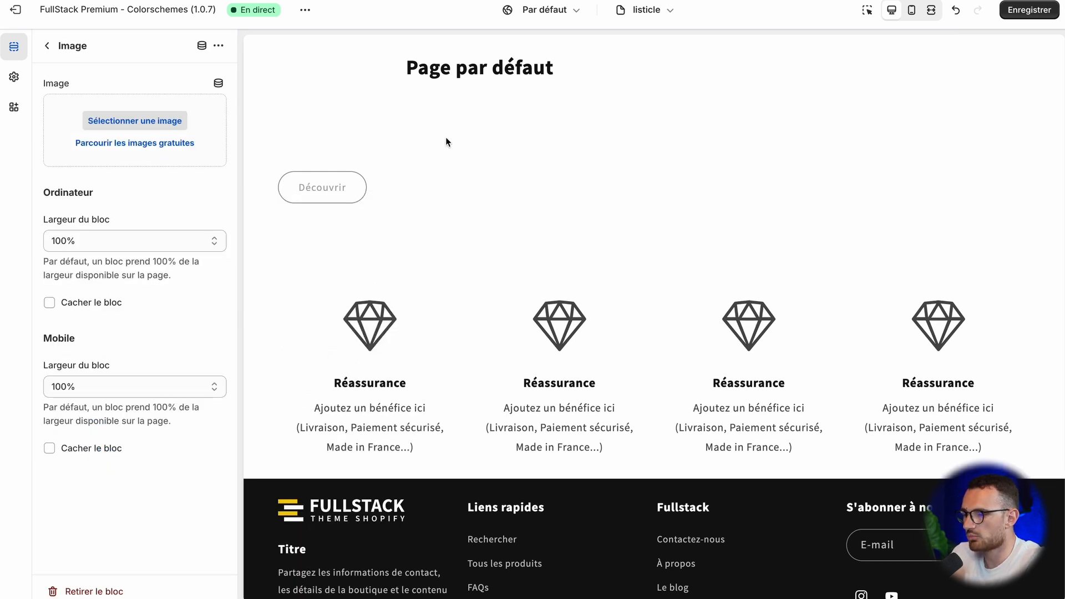
left_click(49, 50)
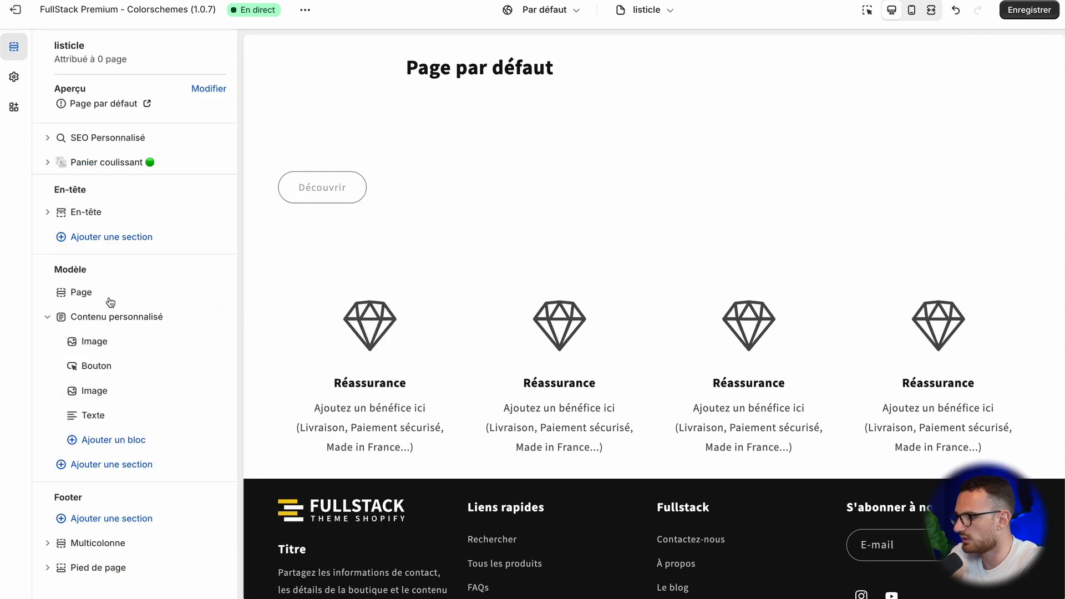
left_click(218, 292)
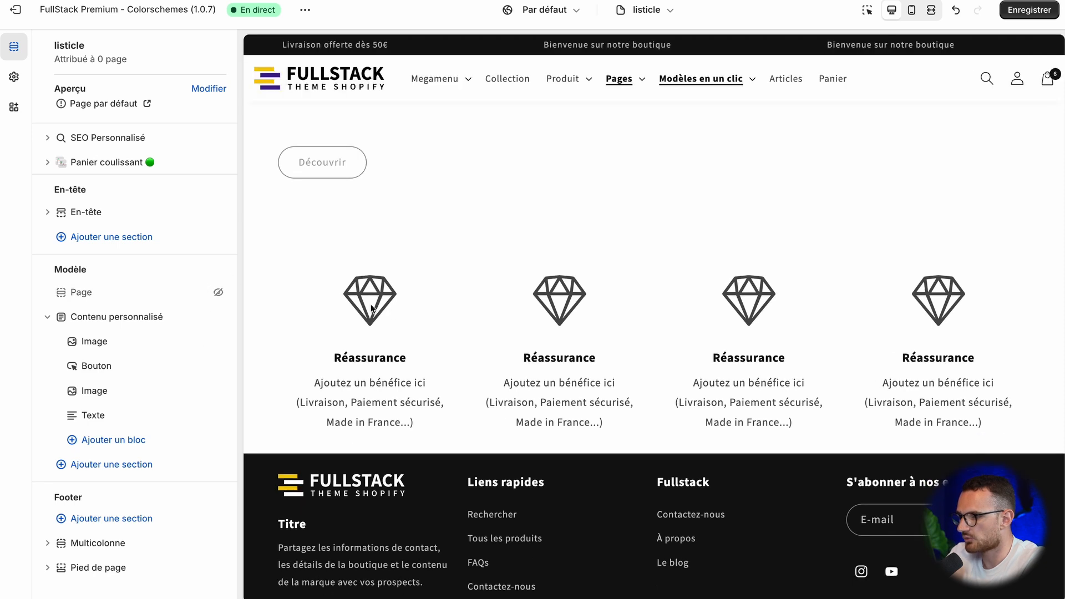
left_click(217, 292)
Step: Hide the Page section on both desktop and mobile through its own settings
left_click(102, 290)
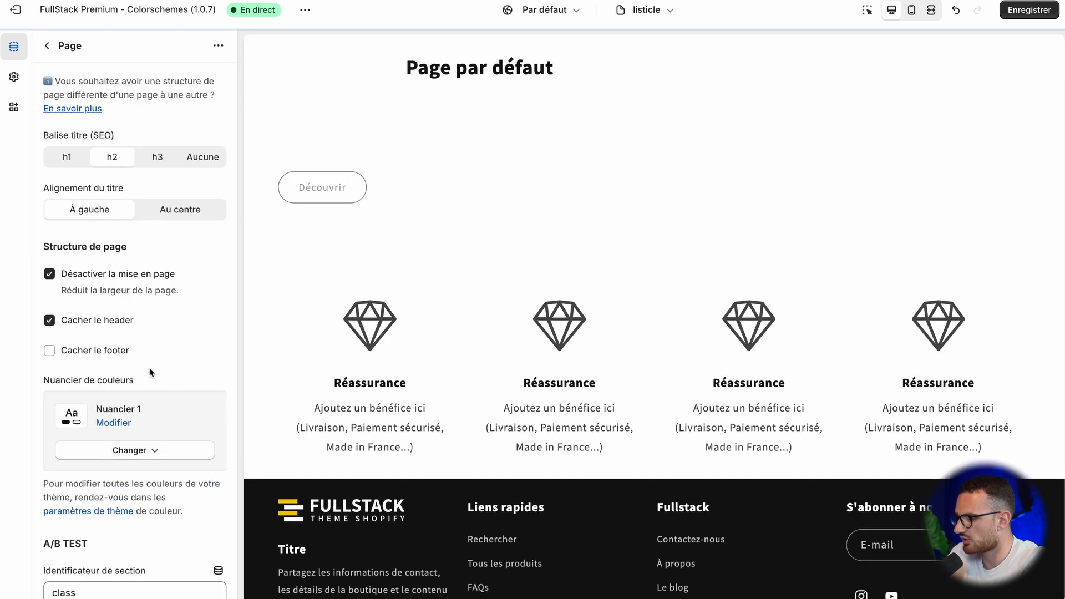
scroll(149, 368, "down", 6)
left_click(71, 478)
left_click(71, 542)
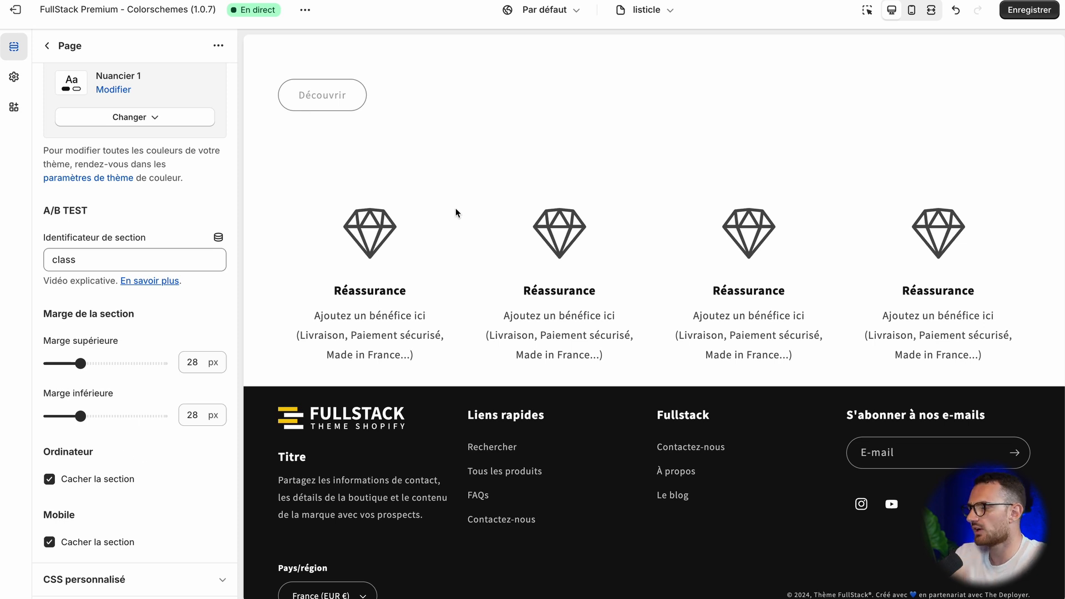
scroll(159, 224, "up", 6)
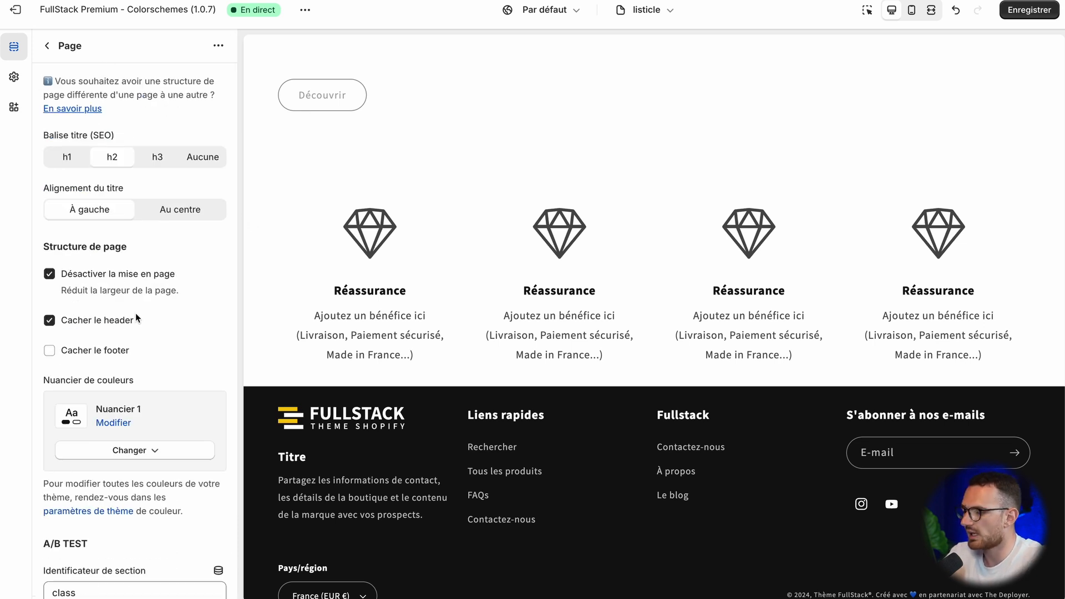
scroll(153, 359, "down", 6)
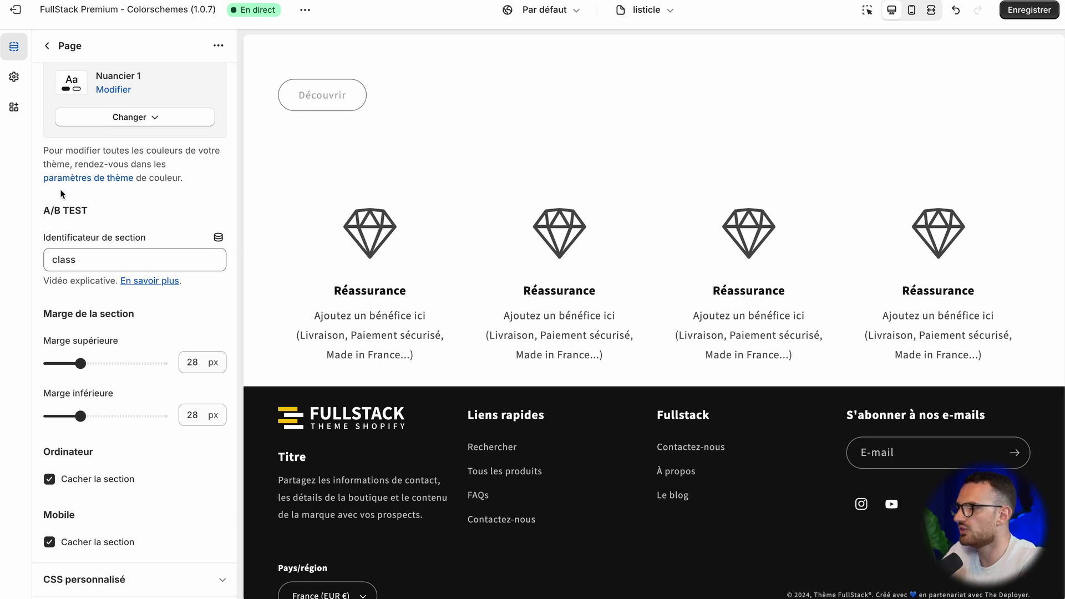
left_click(54, 45)
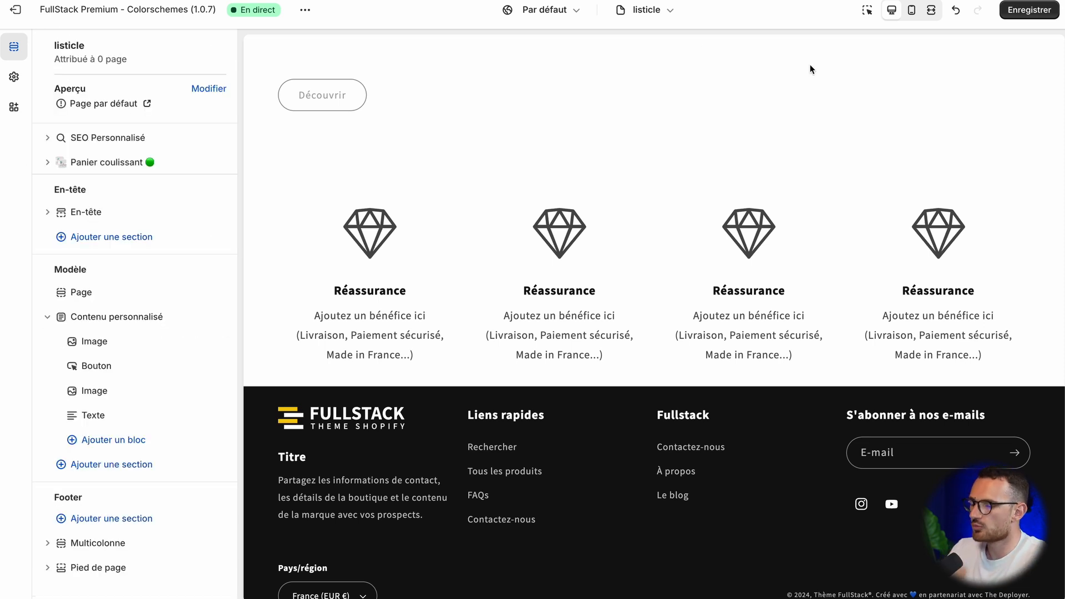
left_click(647, 10)
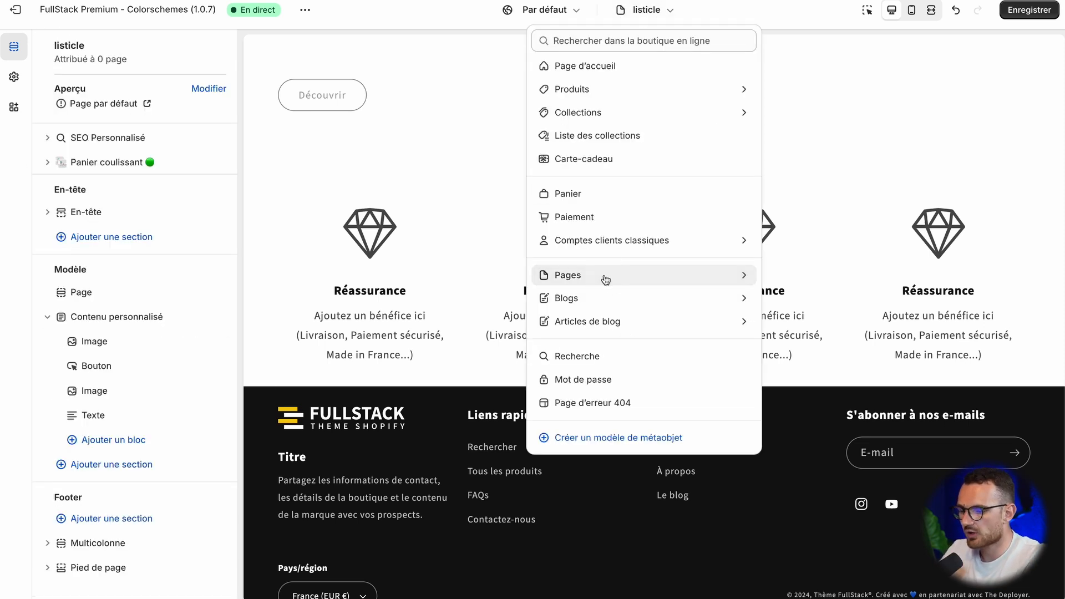
left_click(606, 276)
left_click(780, 87)
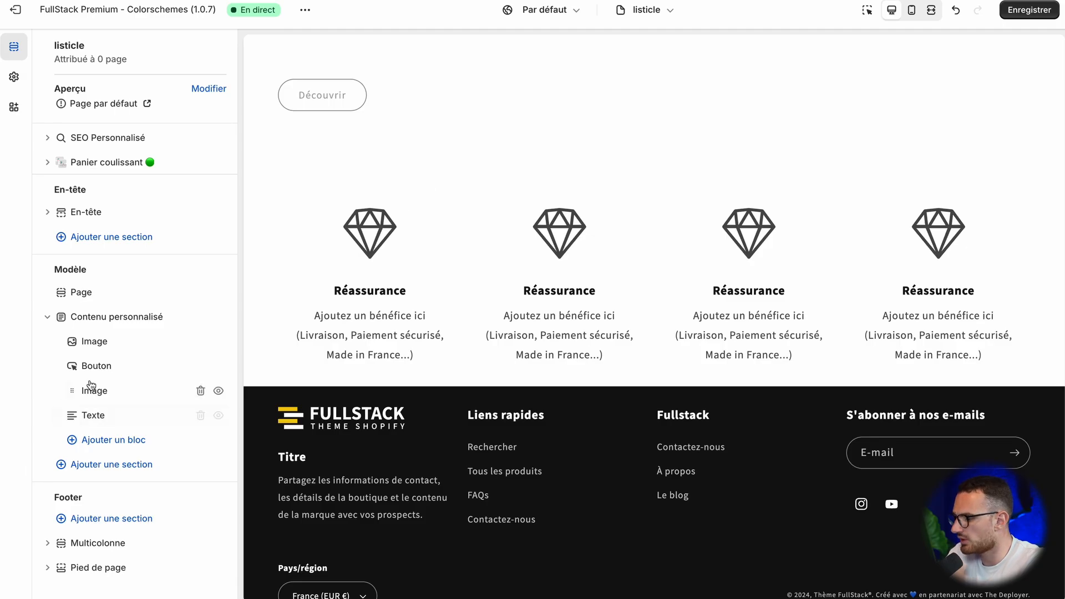
Step: Replace the Bouton block's text with "Profiter" in the Contenu personnalisé section
left_click(105, 371)
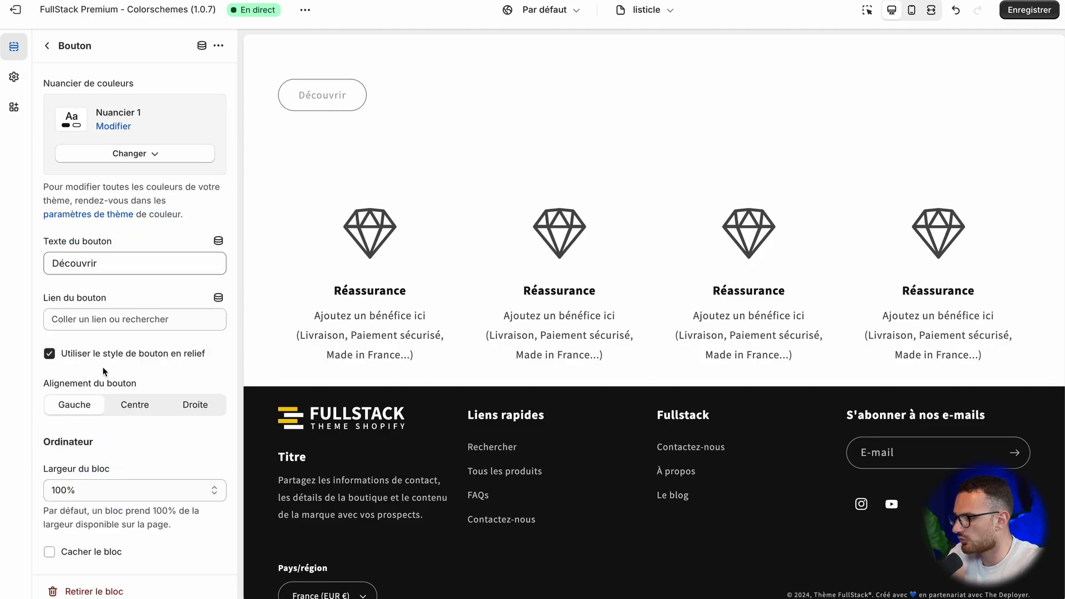
left_click(108, 266)
key("ctrl+a")
type("Pro")
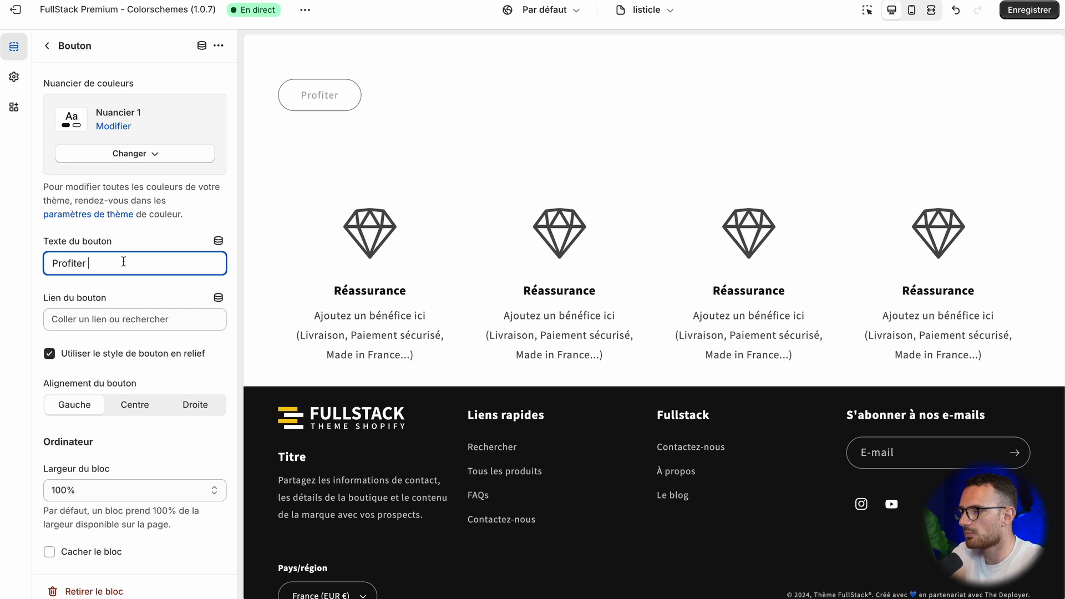
scroll(110, 197, "down", 3)
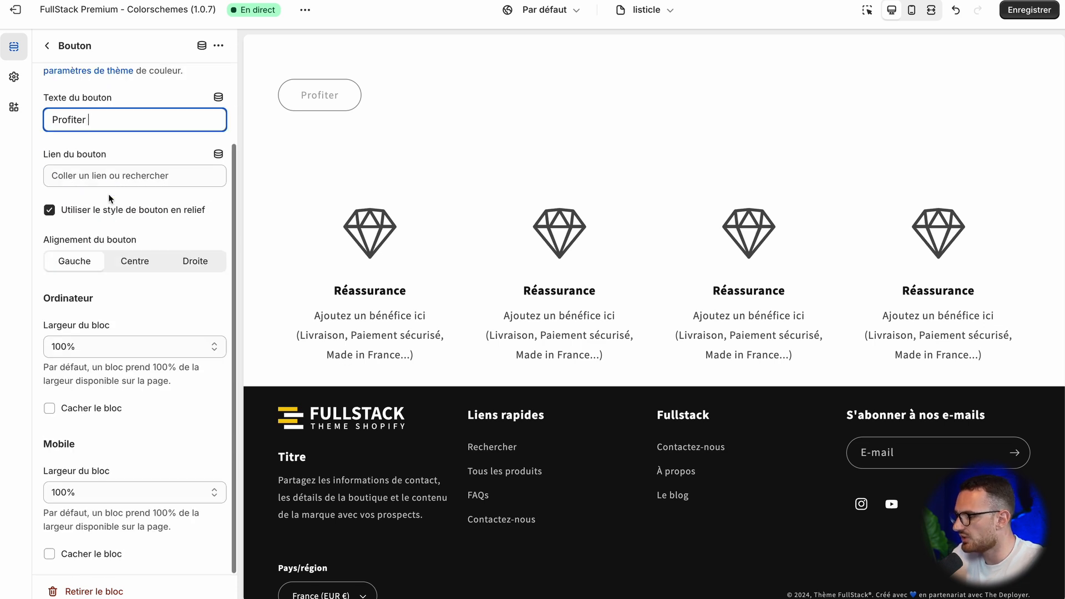
scroll(108, 194, "up", 3)
left_click(49, 45)
Step: Read the custom section tutorial's layout rules and examples, and review the BOKU page's structure from introduction to closing offer
left_click(109, 315)
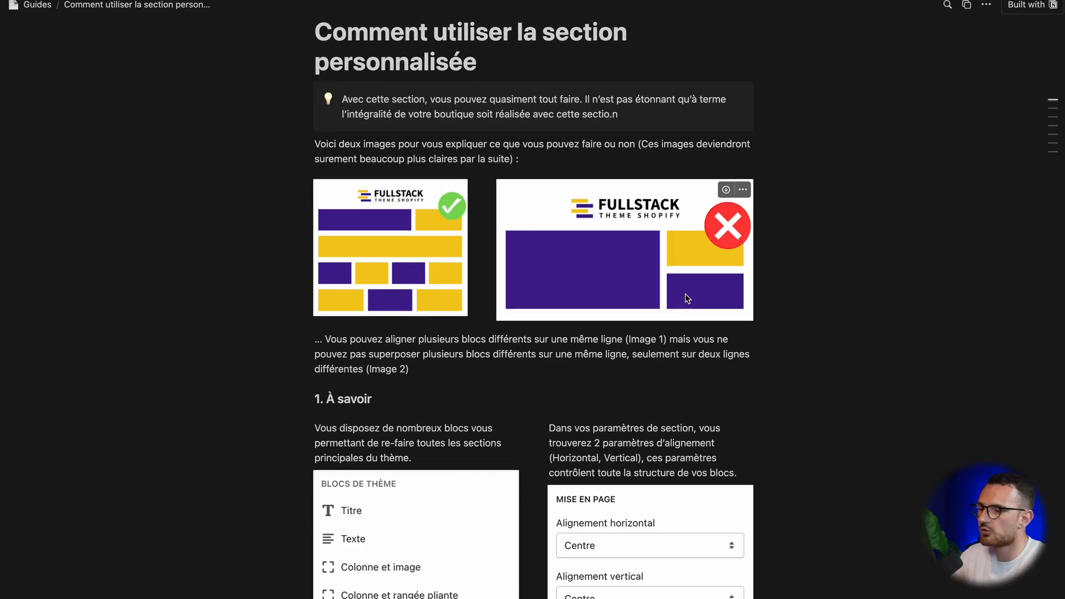
scroll(685, 294, "down", 20)
scroll(684, 293, "down", 10)
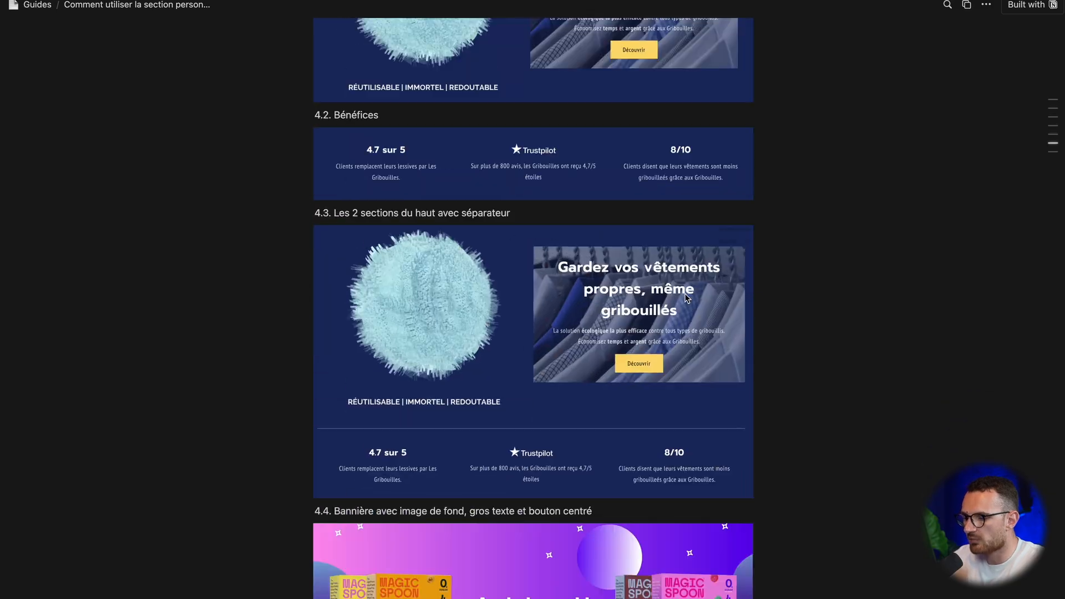
scroll(685, 293, "up", 20)
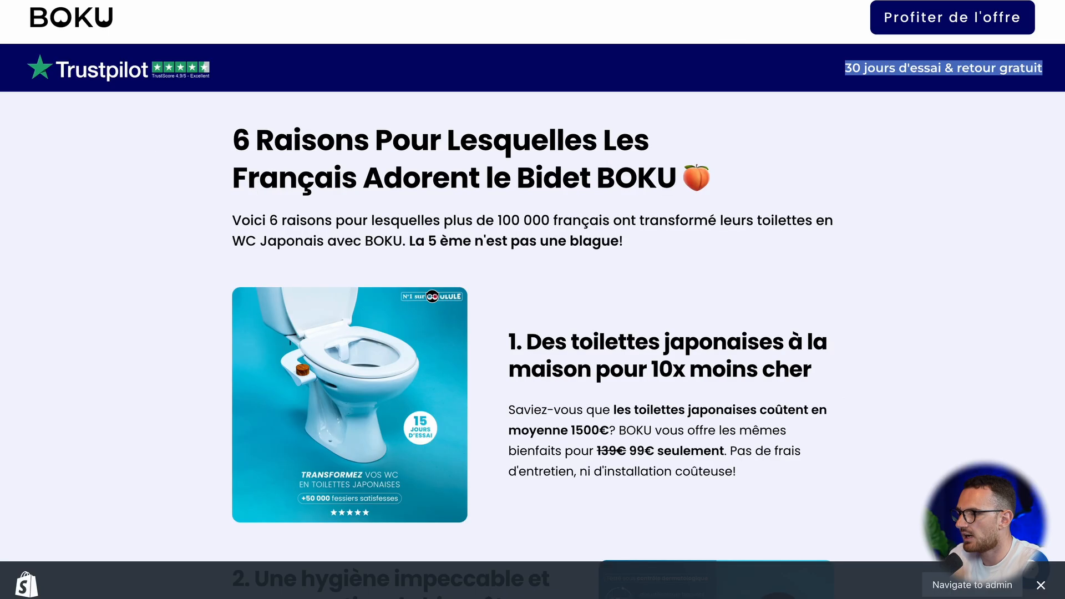
scroll(381, 145, "down", 20)
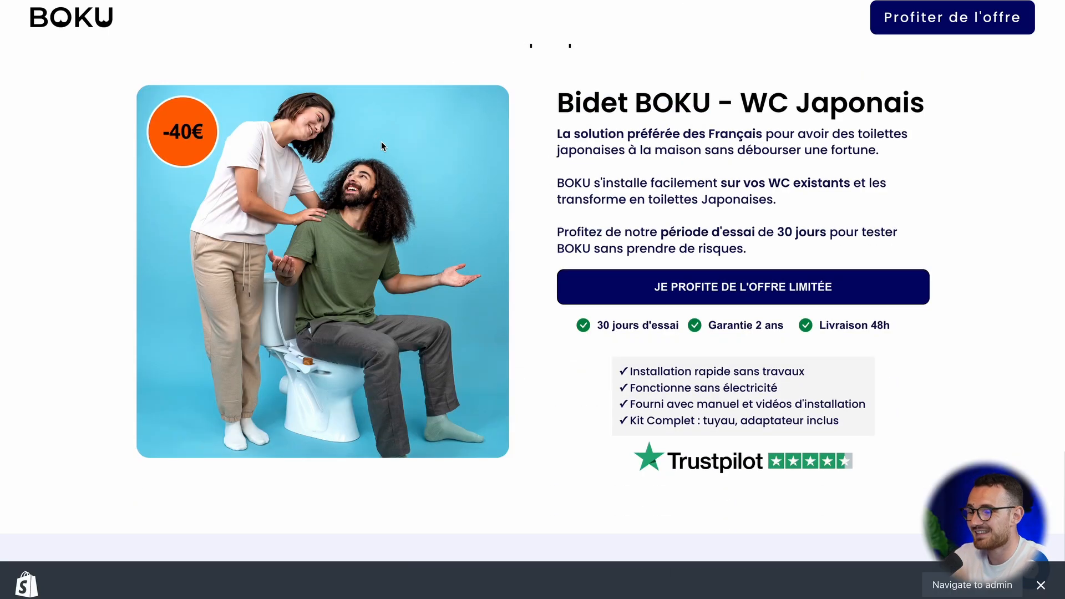
scroll(381, 145, "up", 20)
scroll(381, 146, "up", 15)
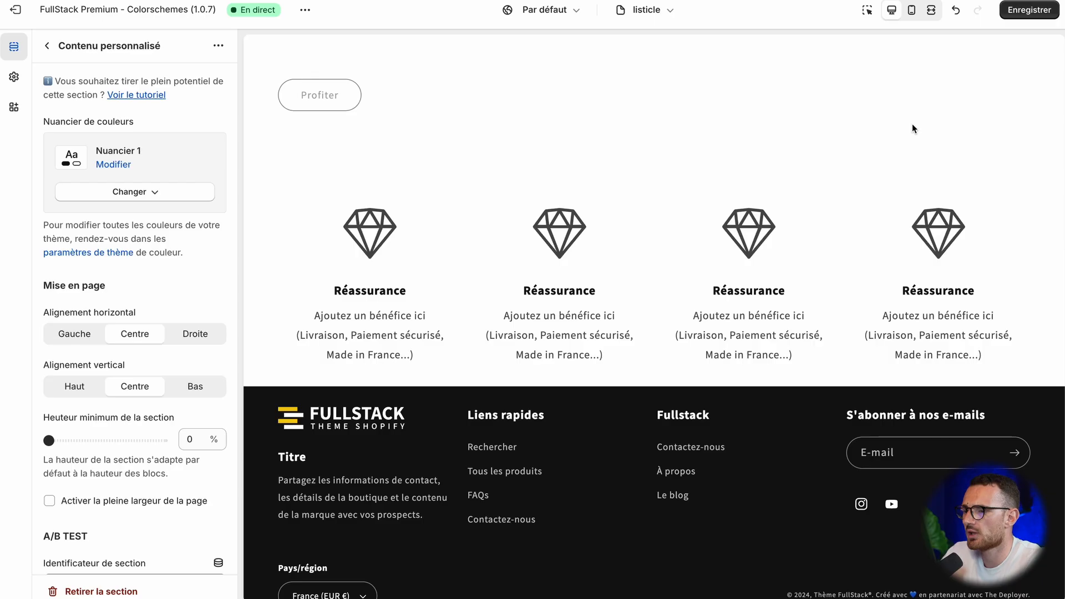
scroll(145, 244, "down", 3)
left_click(47, 45)
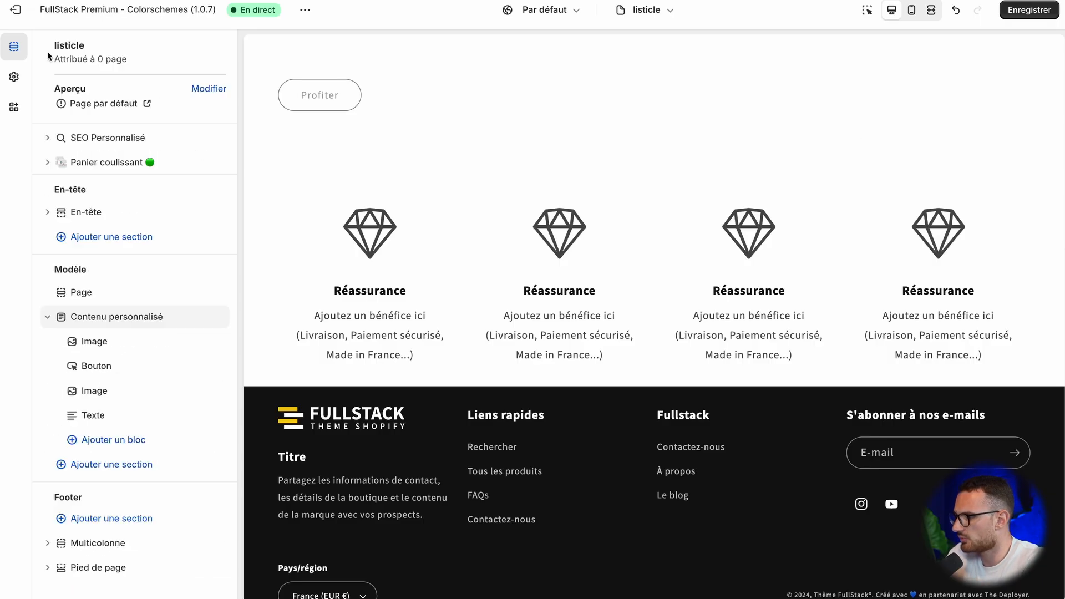
Step: Complete the Bouton block's text as "Profiter de l'offre" and link it to the product "Produit ~ Couleurs + tailles !"
left_click(106, 365)
left_click(134, 262)
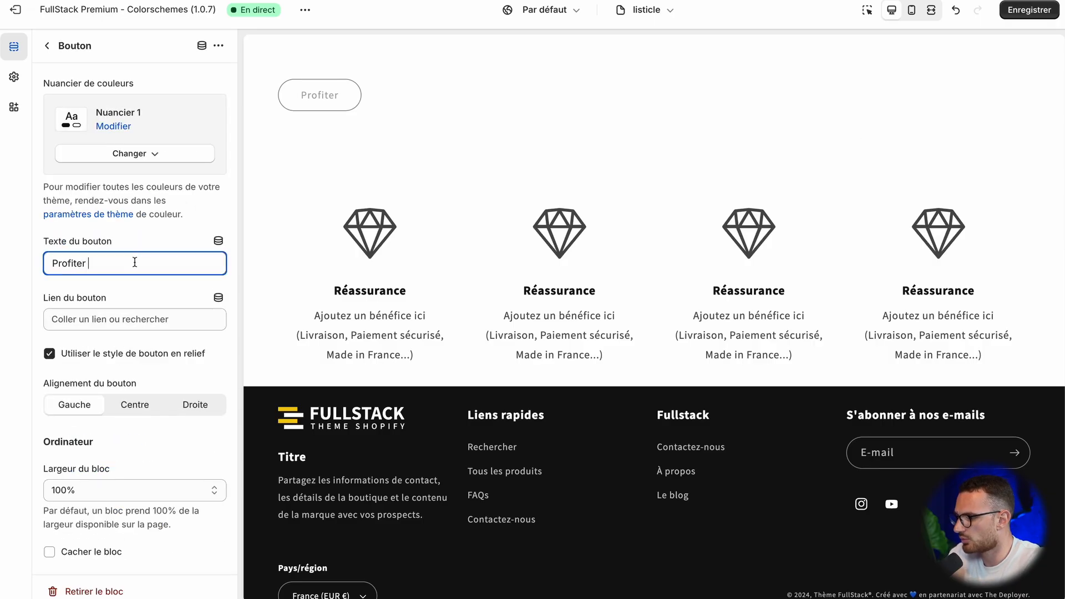
left_click(126, 312)
left_click(114, 153)
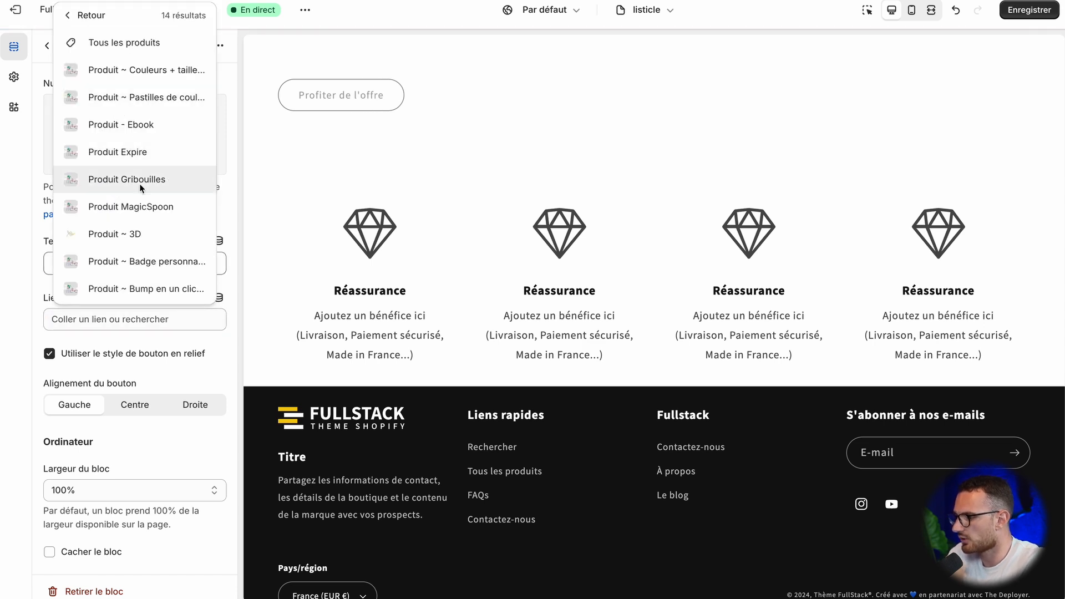
left_click(124, 78)
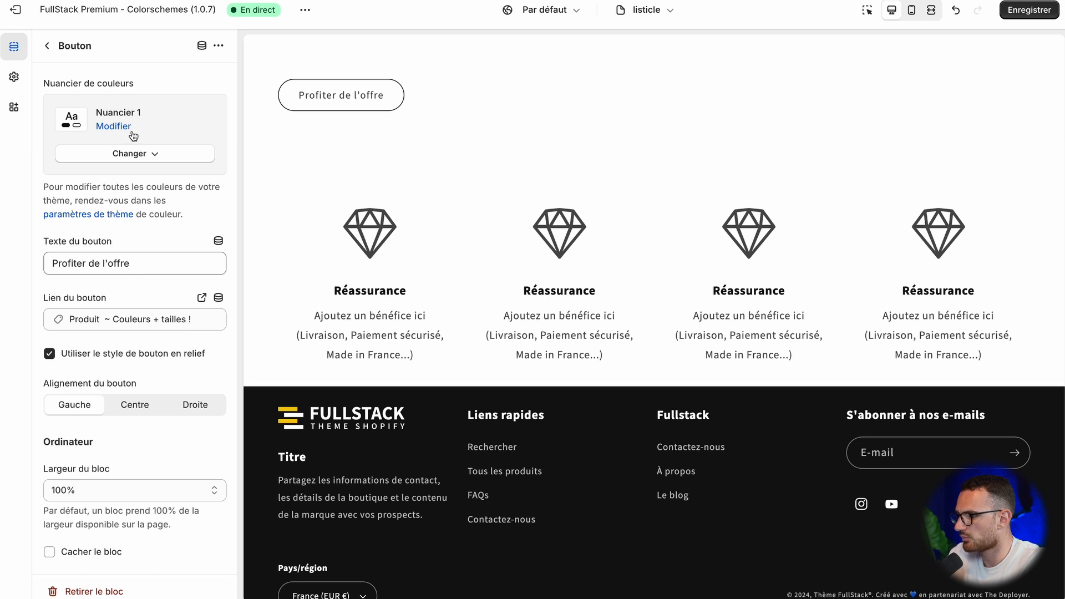
Step: Change the Bouton block's colour scheme to Nuancier 3
left_click(134, 162)
left_click(147, 257)
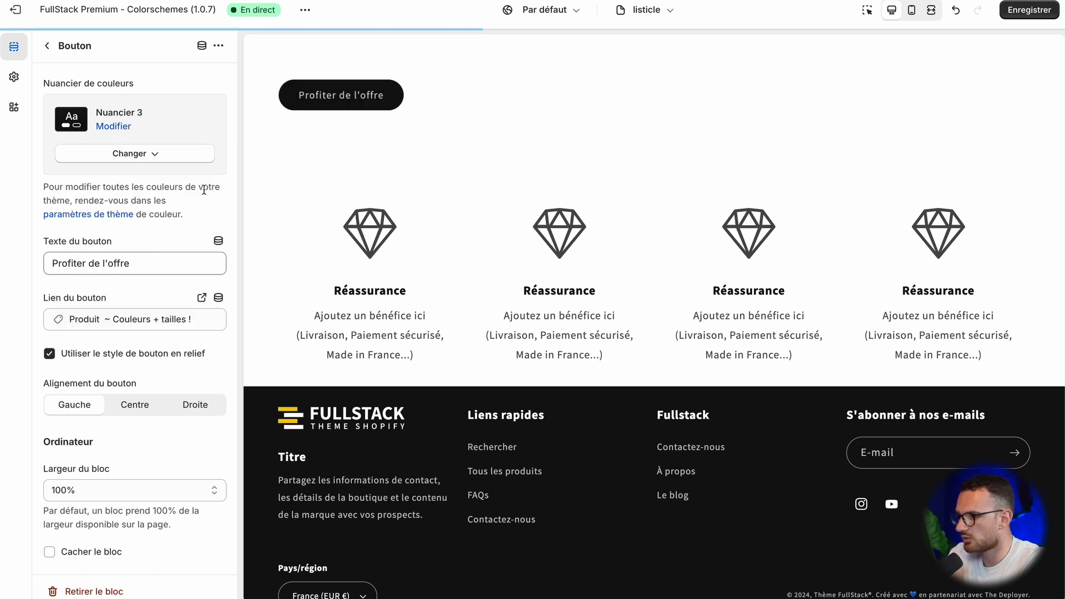
left_click(48, 49)
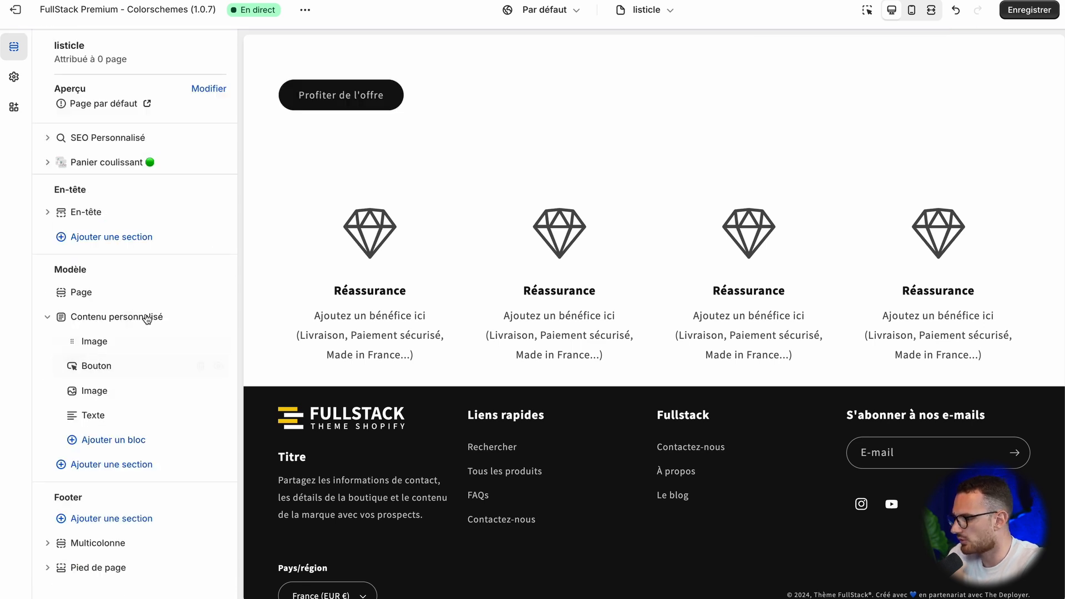
Step: Assign the Logo_Theme_FullStack PNG to the first Image block in the Contenu personnalisé section
left_click(95, 341)
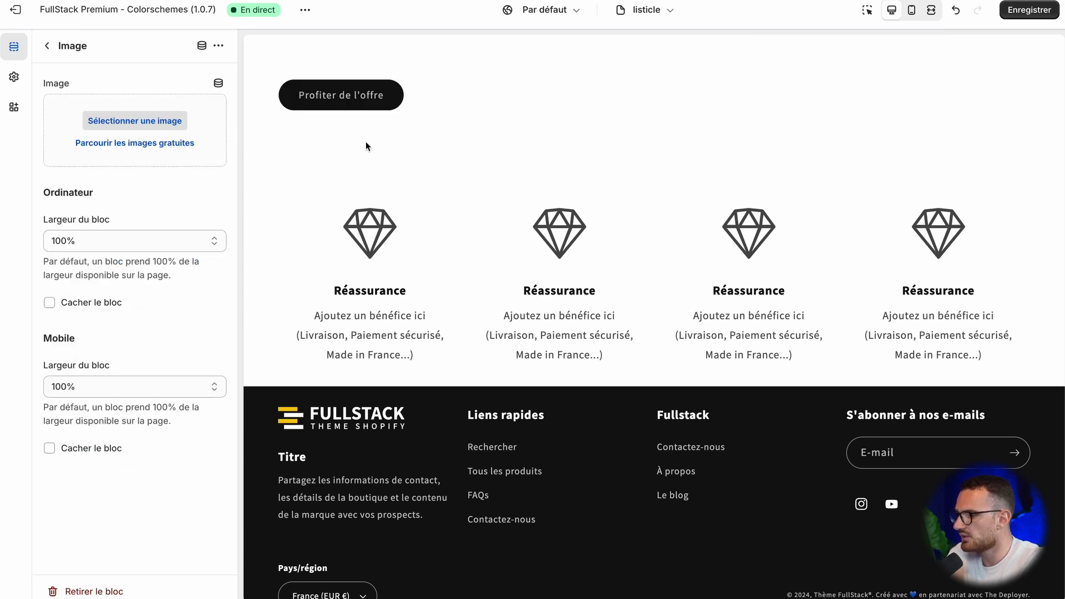
left_click(99, 118)
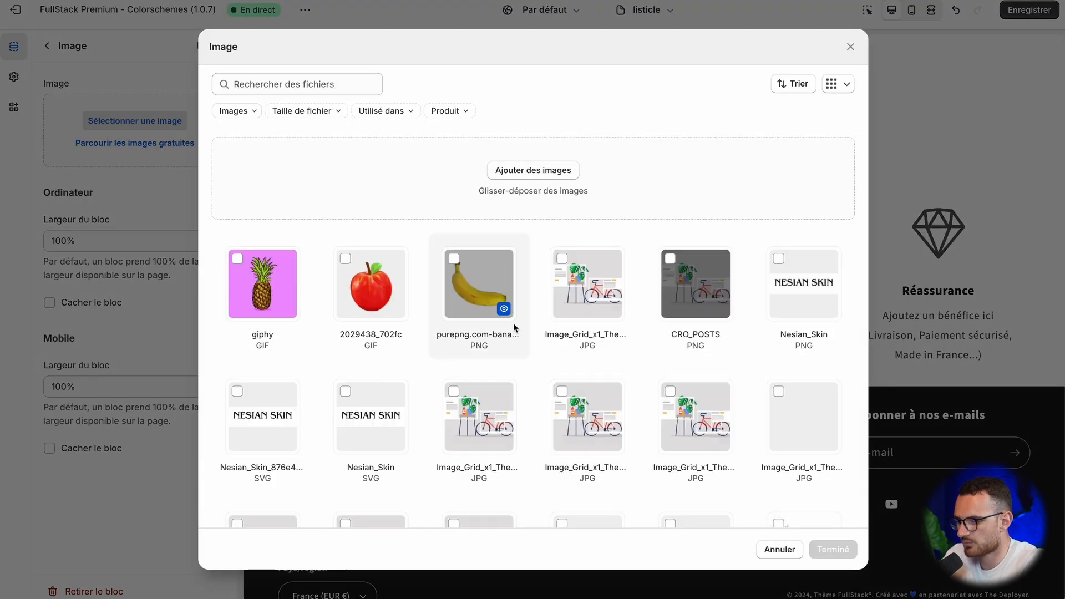
scroll(544, 410, "down", 5)
scroll(544, 410, "down", 5)
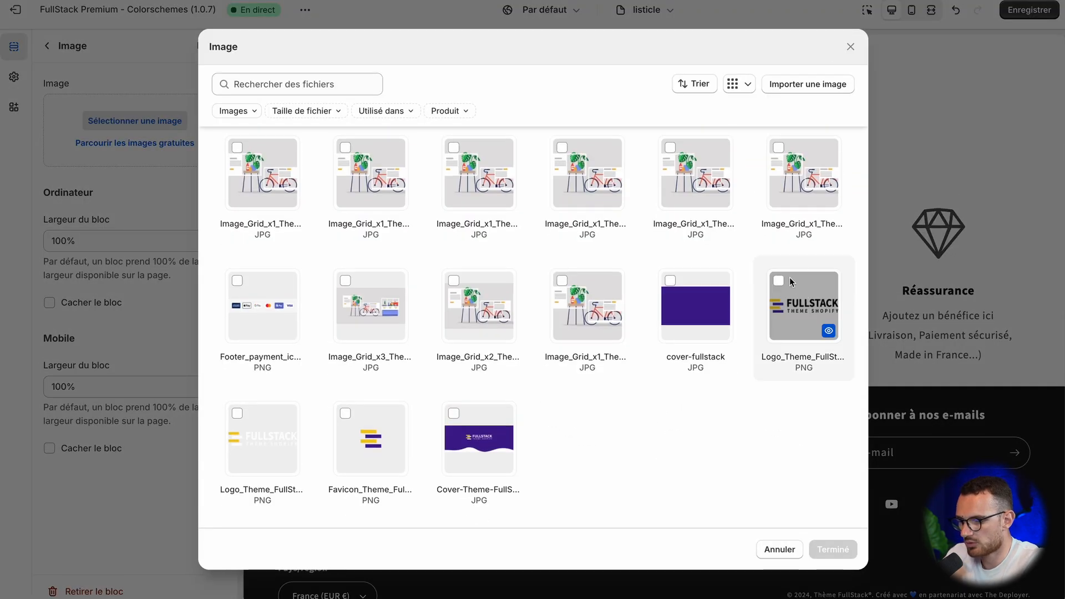
left_click(790, 283)
left_click(833, 549)
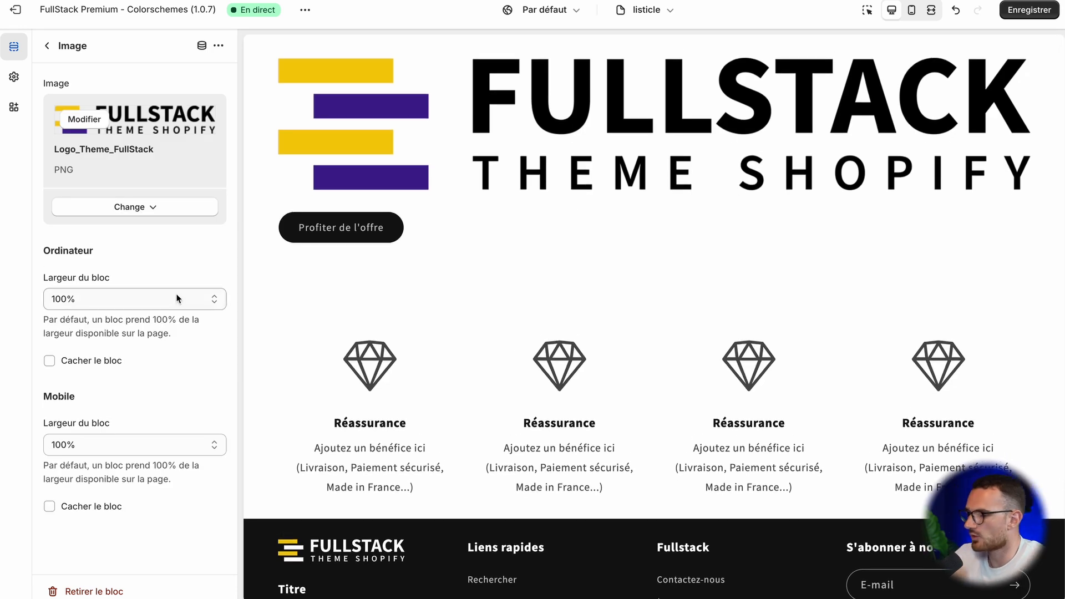
Step: Set the logo Image block's desktop block width to 25%
left_click(118, 299)
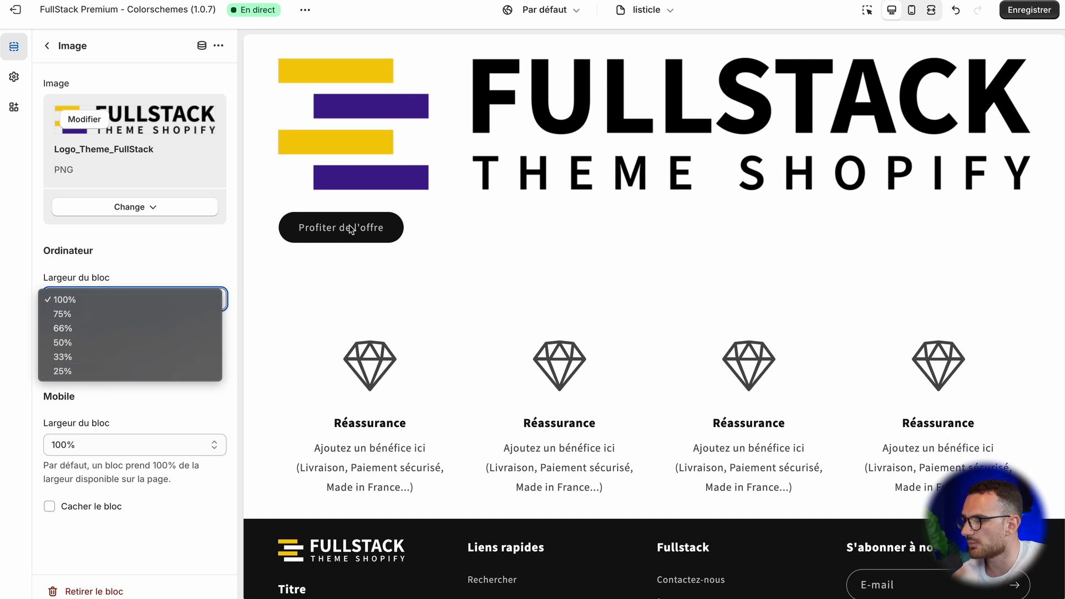
left_click(149, 265)
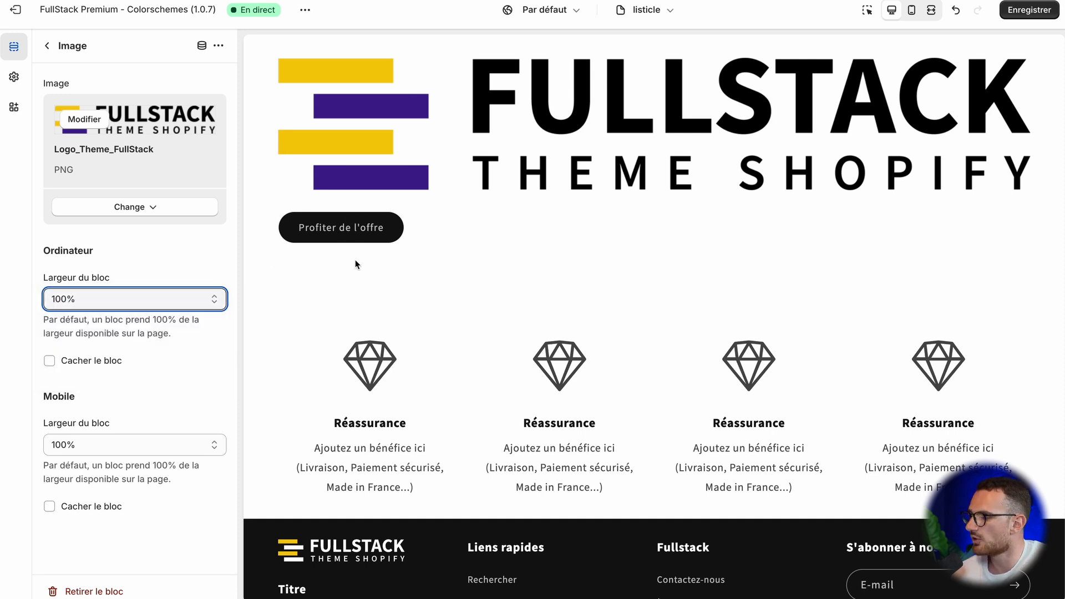
left_click(179, 303)
left_click(149, 374)
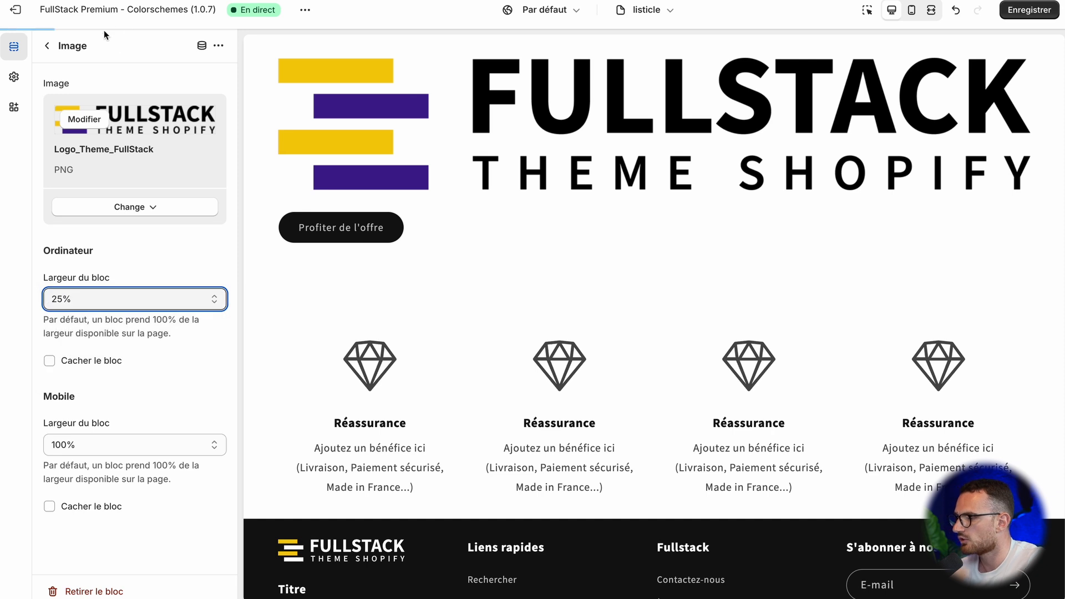
left_click(47, 46)
Step: Set the Bouton block's desktop block width to 25%
left_click(119, 364)
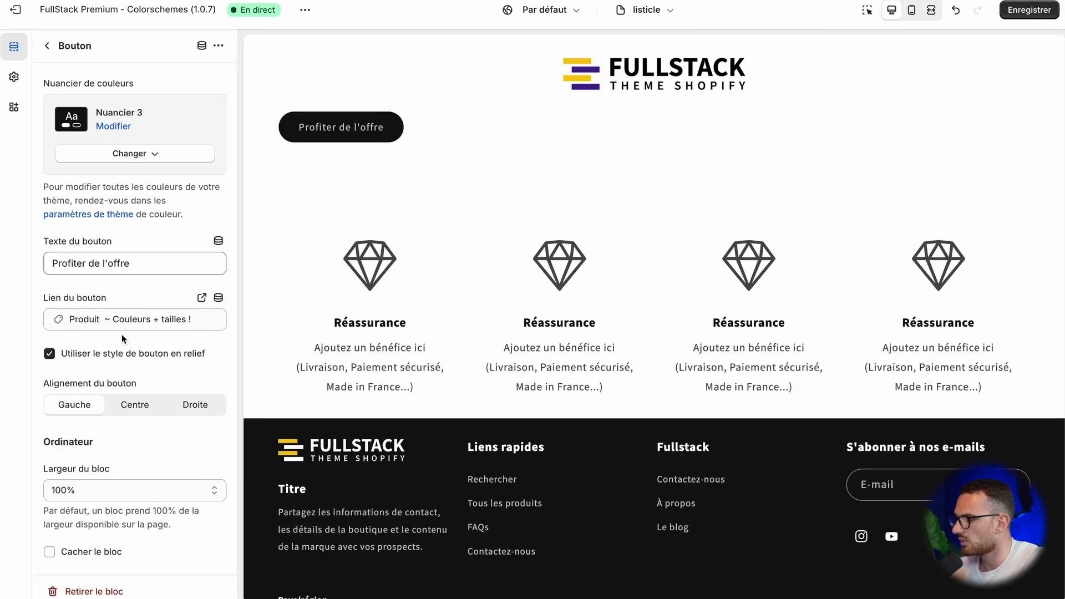
scroll(122, 334, "down", 3)
left_click(118, 344)
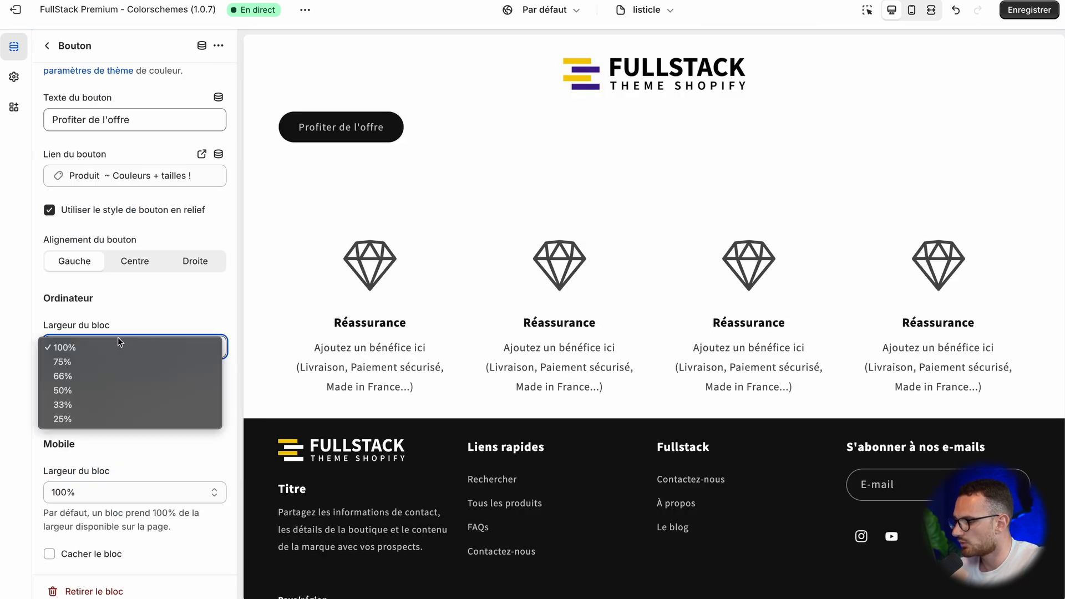
left_click(111, 420)
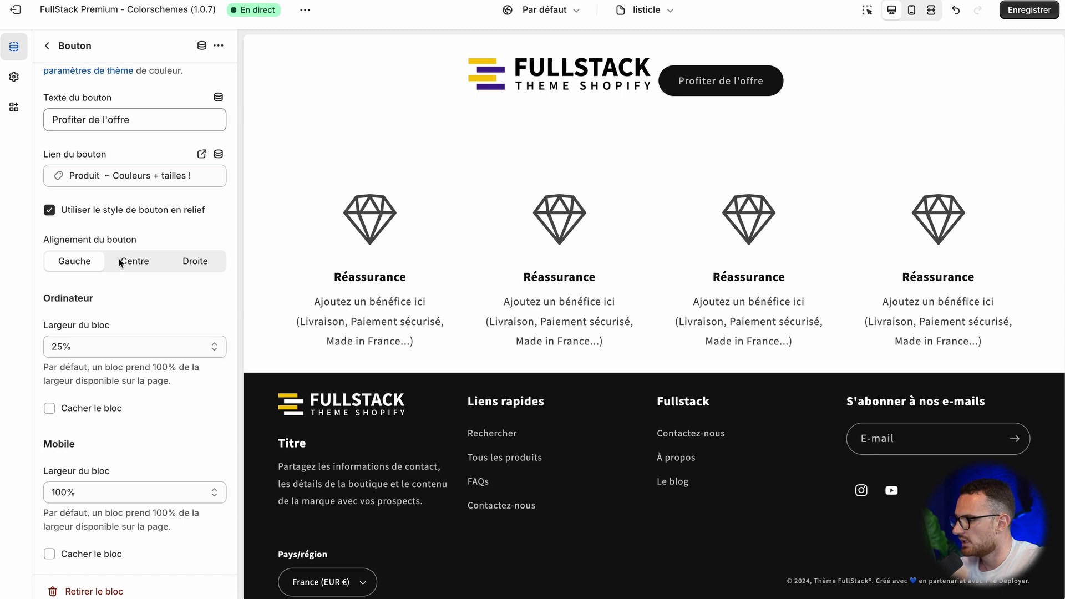
left_click(47, 47)
Step: Try left and right horizontal alignment, top vertical alignment and full page width on the Contenu personnalisé section
left_click(125, 316)
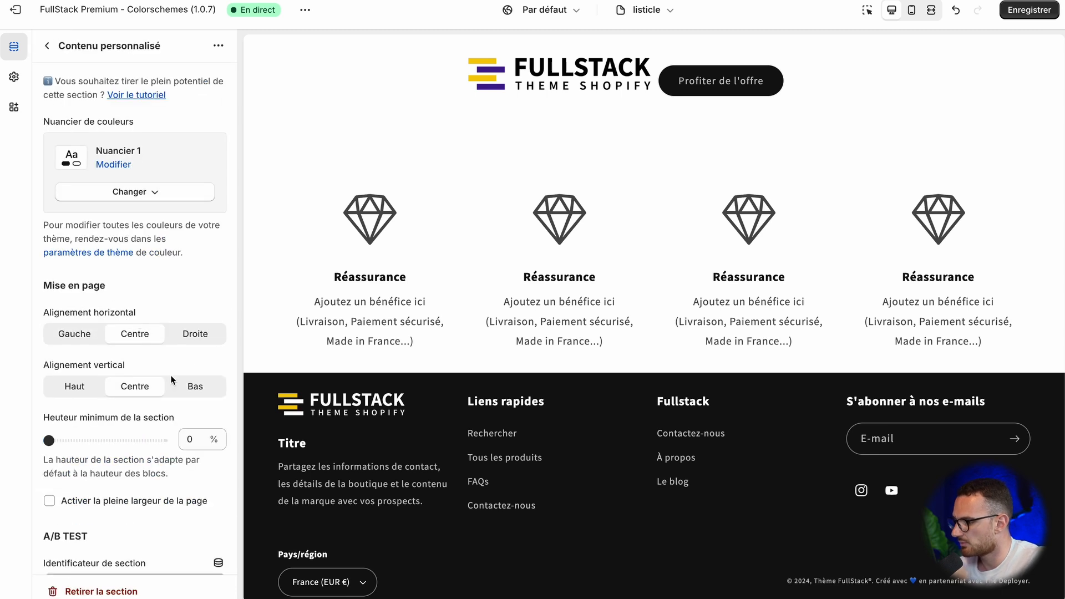
scroll(171, 375, "down", 2)
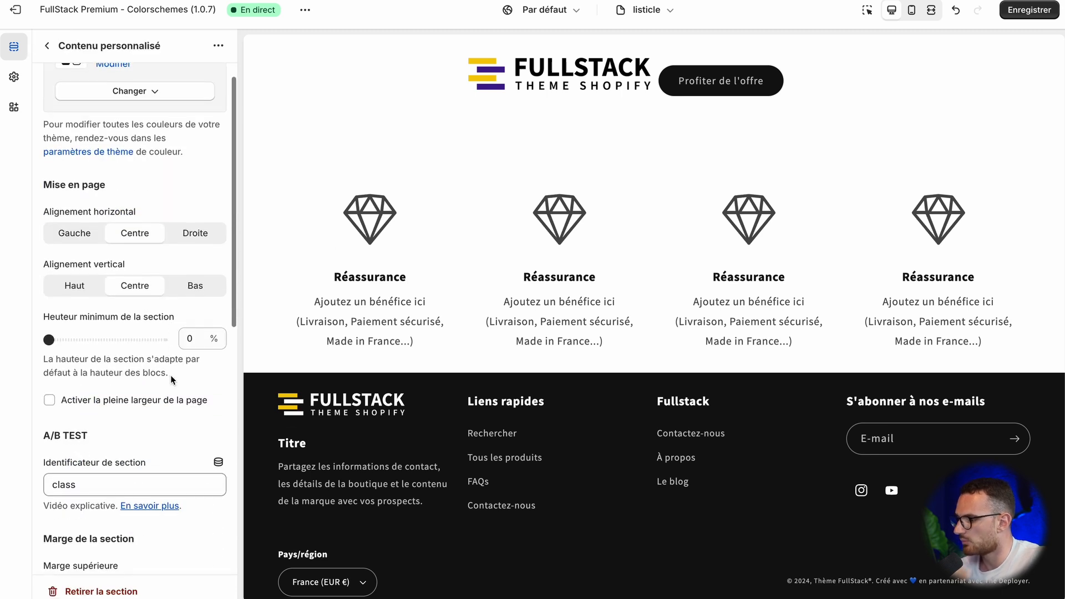
left_click(88, 232)
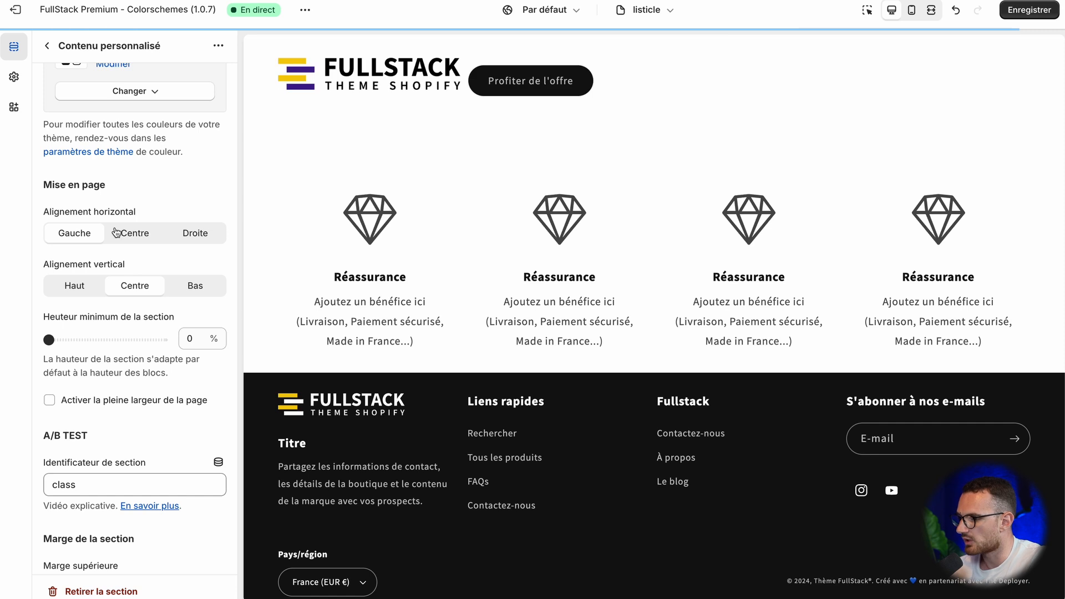
left_click(196, 232)
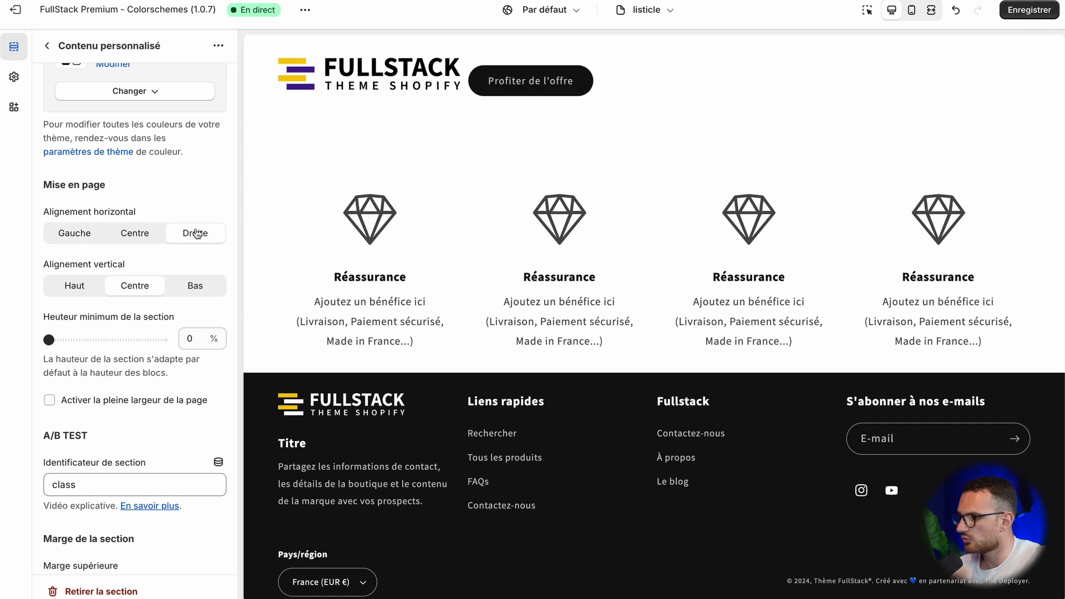
left_click(89, 284)
left_click(135, 285)
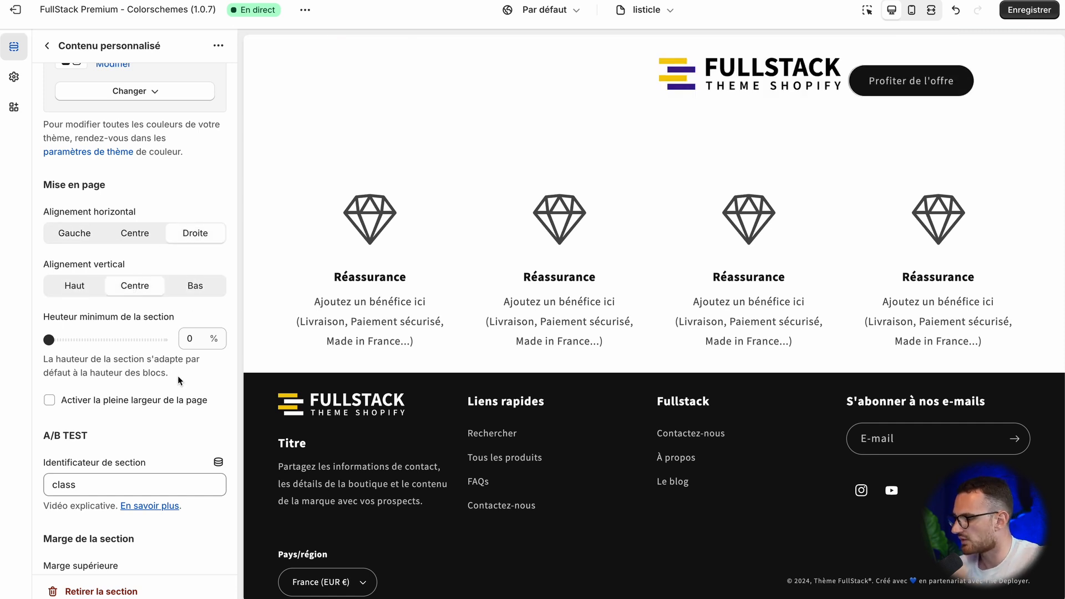
scroll(179, 381, "down", 3)
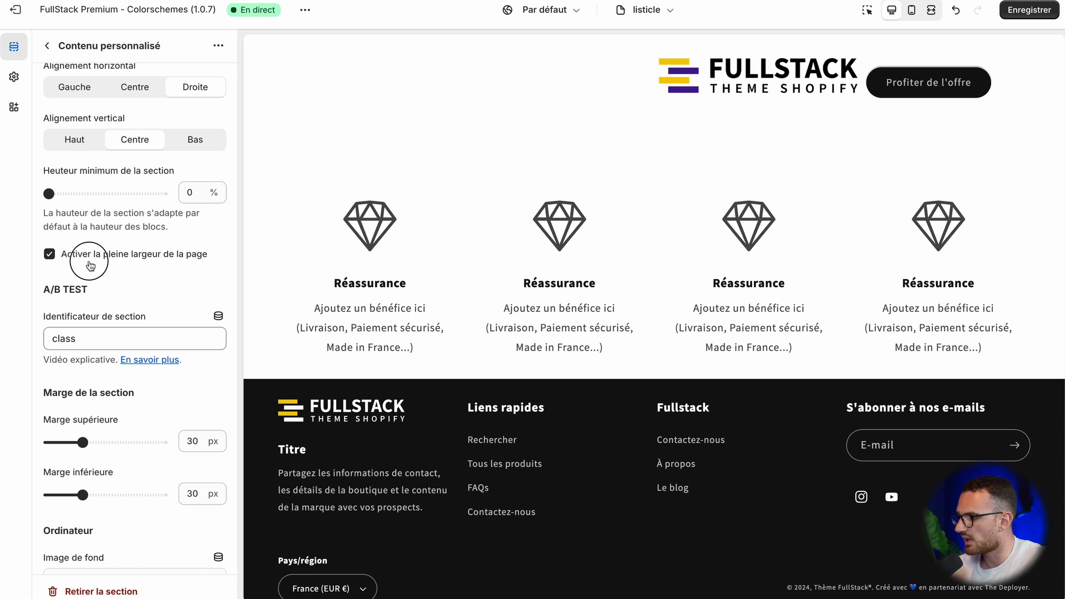
scroll(178, 452, "down", 8)
scroll(177, 452, "up", 10)
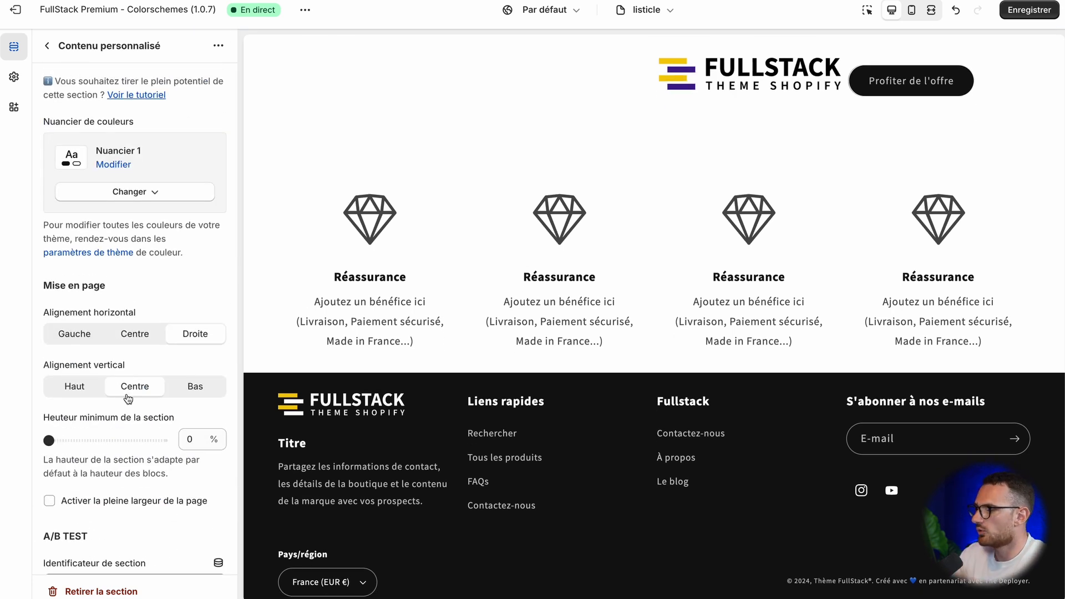
Step: Add a Séparateur block to the Contenu personnalisé section and place it between the logo Image and Bouton blocks
left_click(51, 49)
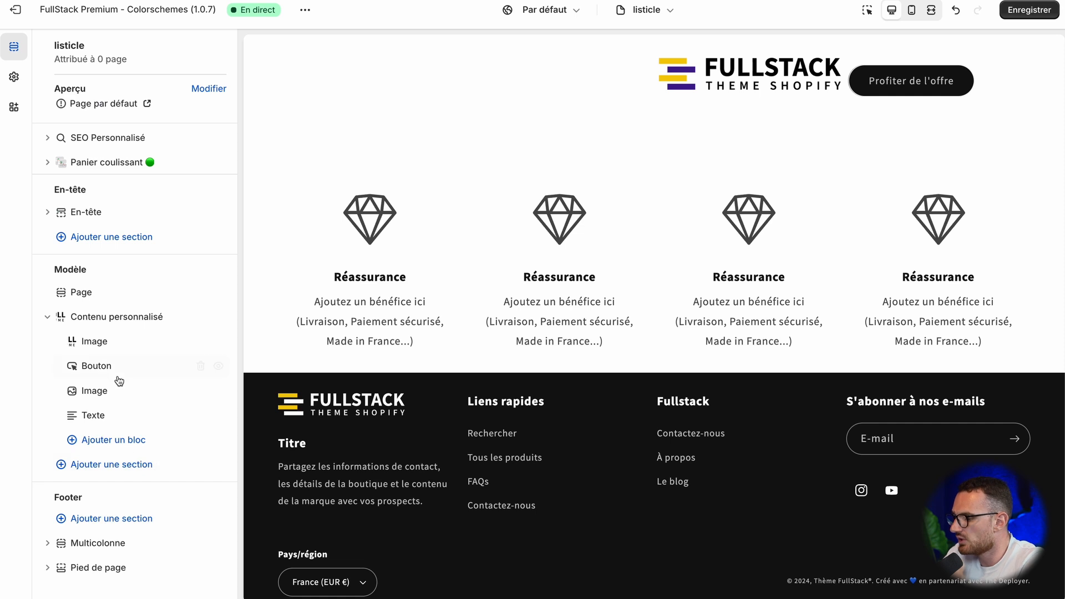
left_click(127, 439)
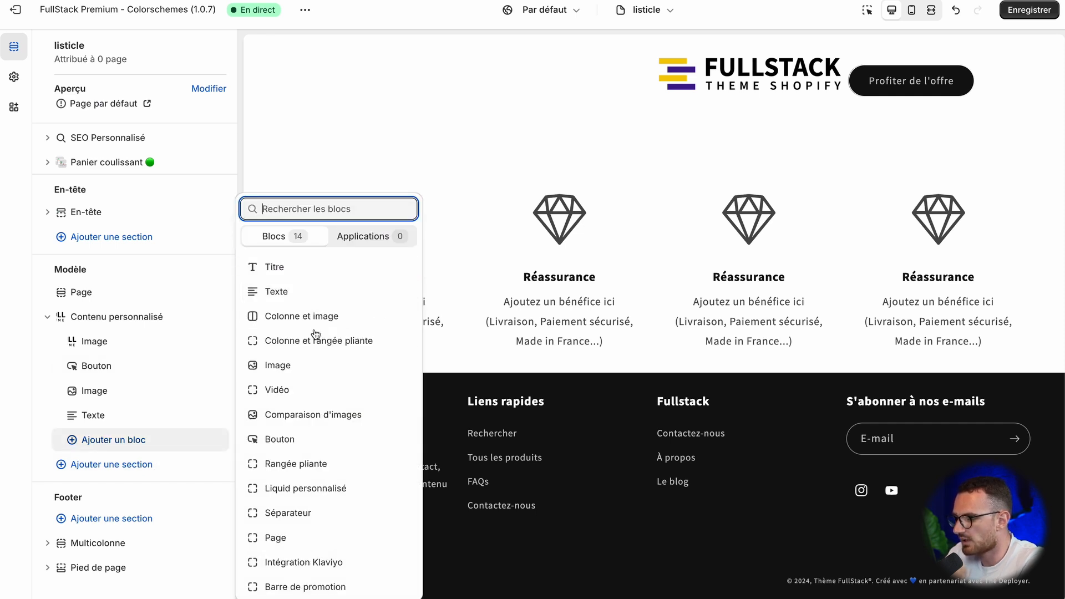
left_click(288, 513)
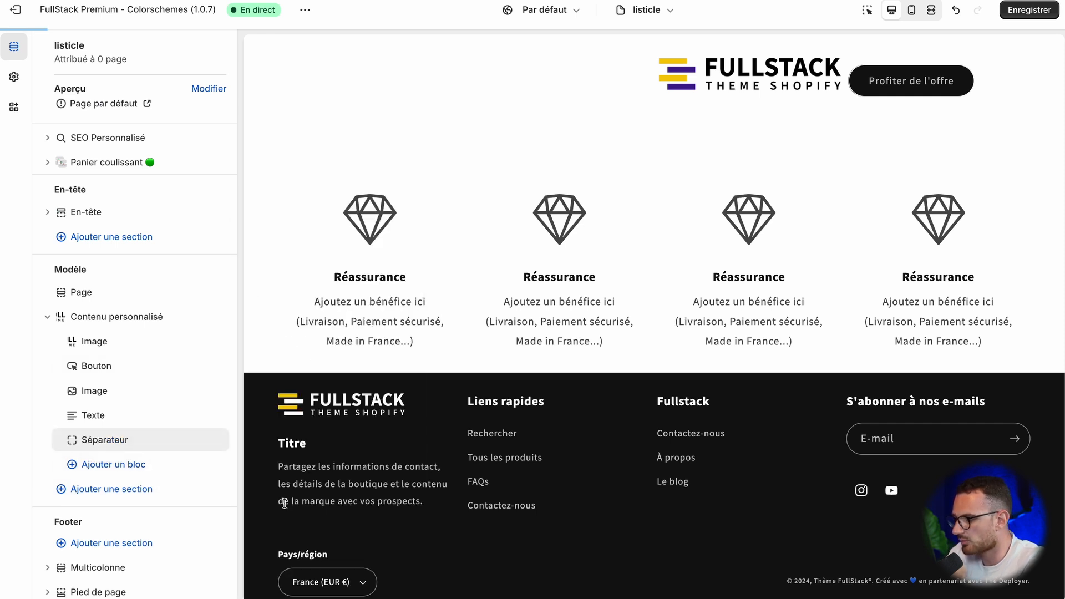
left_click_drag(70, 445, 95, 366)
Step: Set the Séparateur block's desktop width to 50% and its bar thickness to 0
left_click(95, 366)
left_click(105, 328)
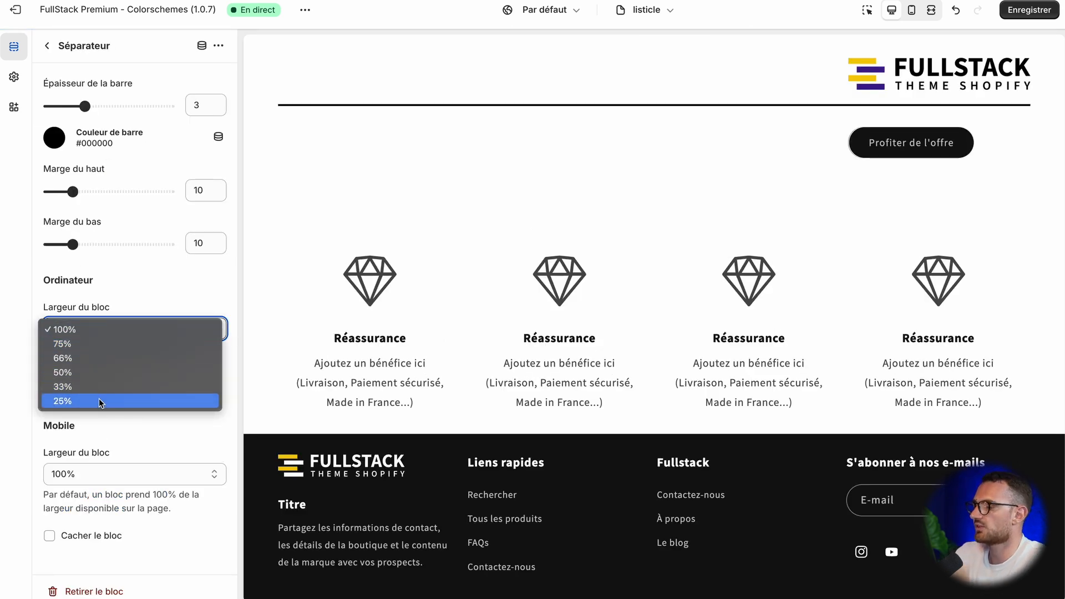
left_click(100, 372)
scroll(393, 284, "up", 1)
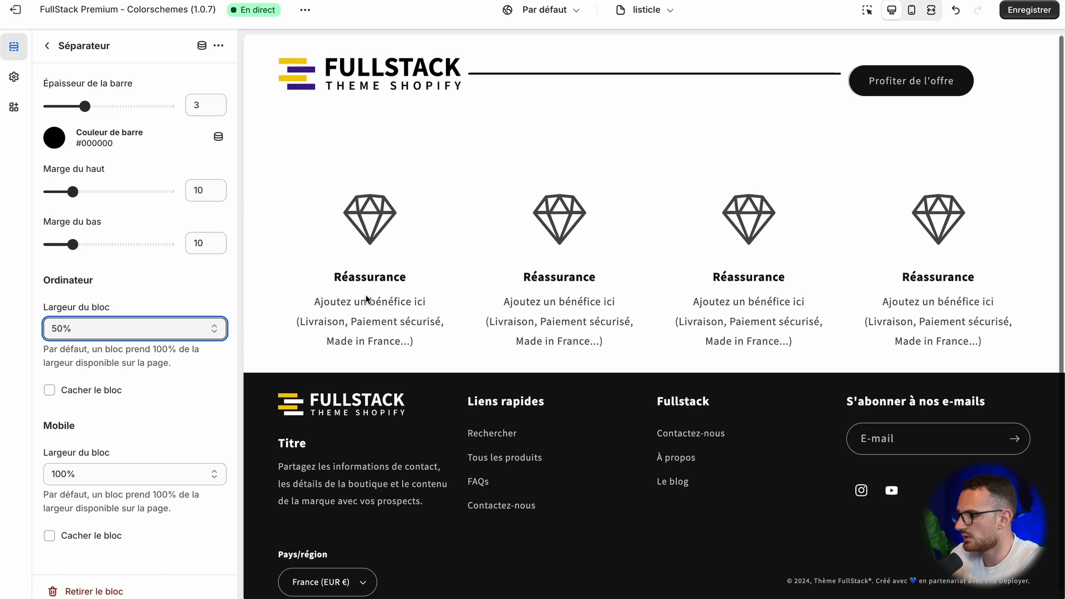
left_click_drag(89, 307, 85, 307)
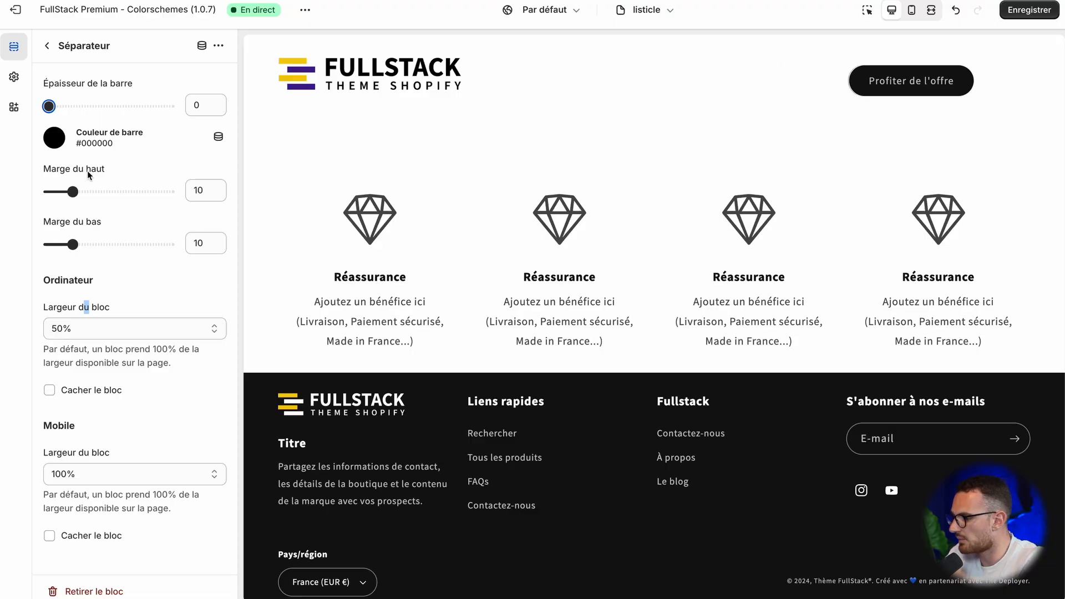
left_click(159, 131)
left_click(47, 45)
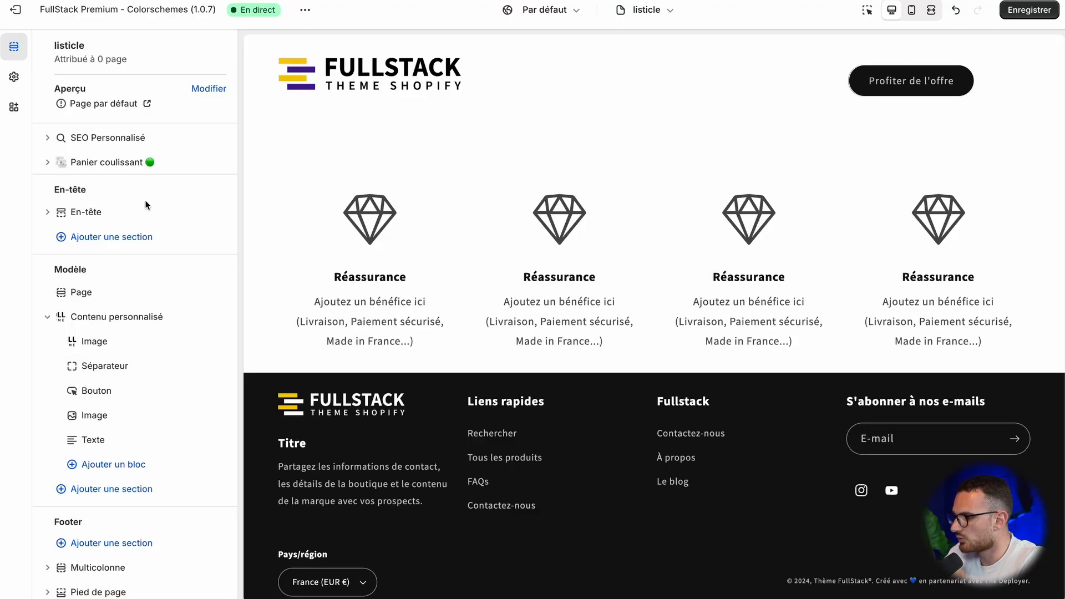
Step: Set the Contenu personnalisé section's horizontal alignment to Centre and try the full page width option
left_click(113, 319)
left_click(154, 333)
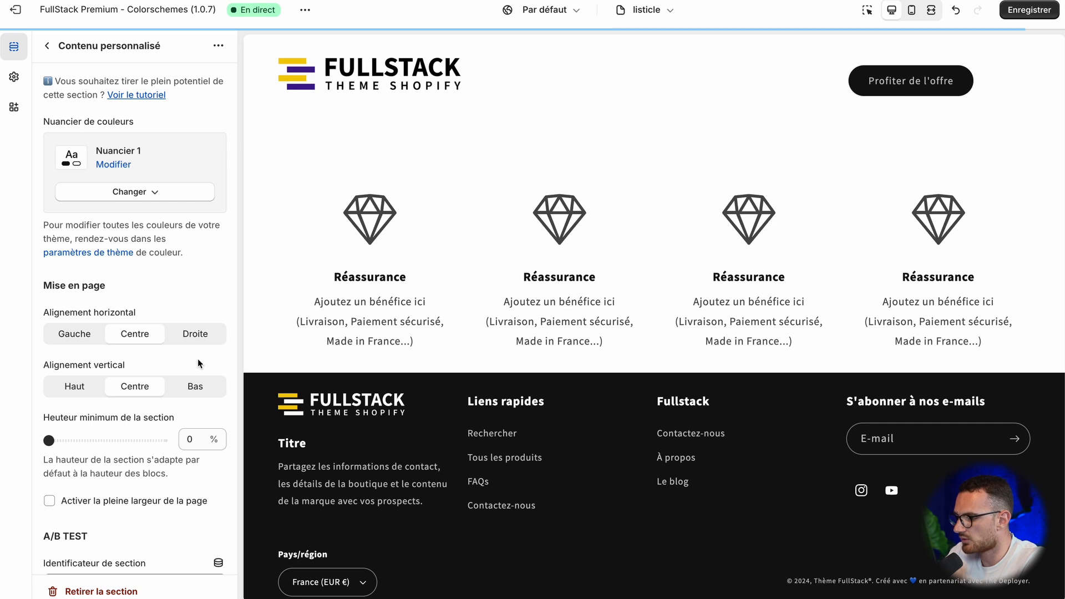
scroll(159, 392, "down", 3)
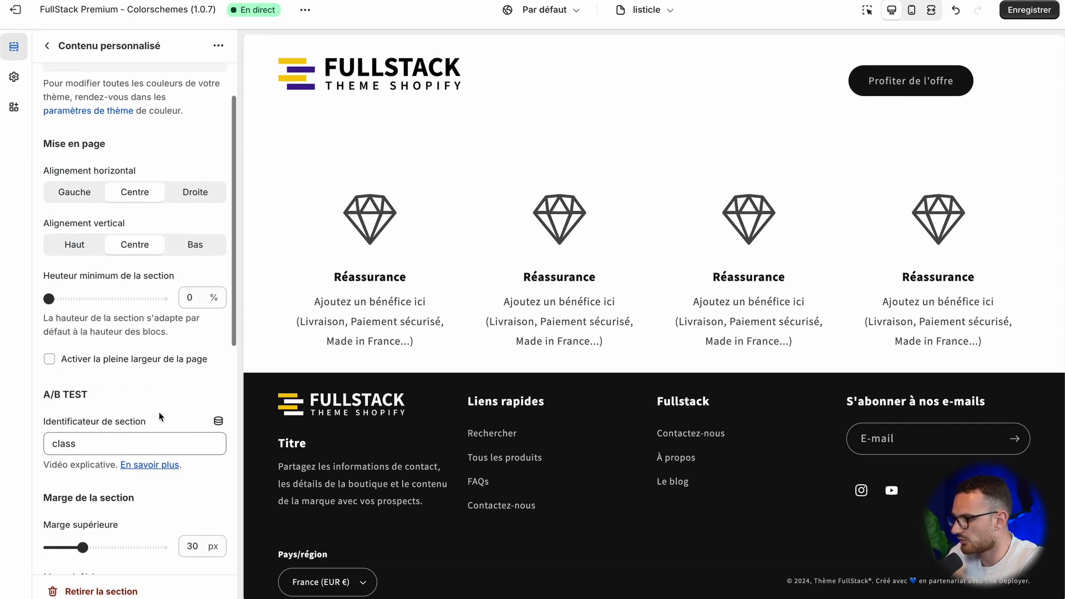
scroll(74, 395, "down", 4)
scroll(74, 393, "up", 5)
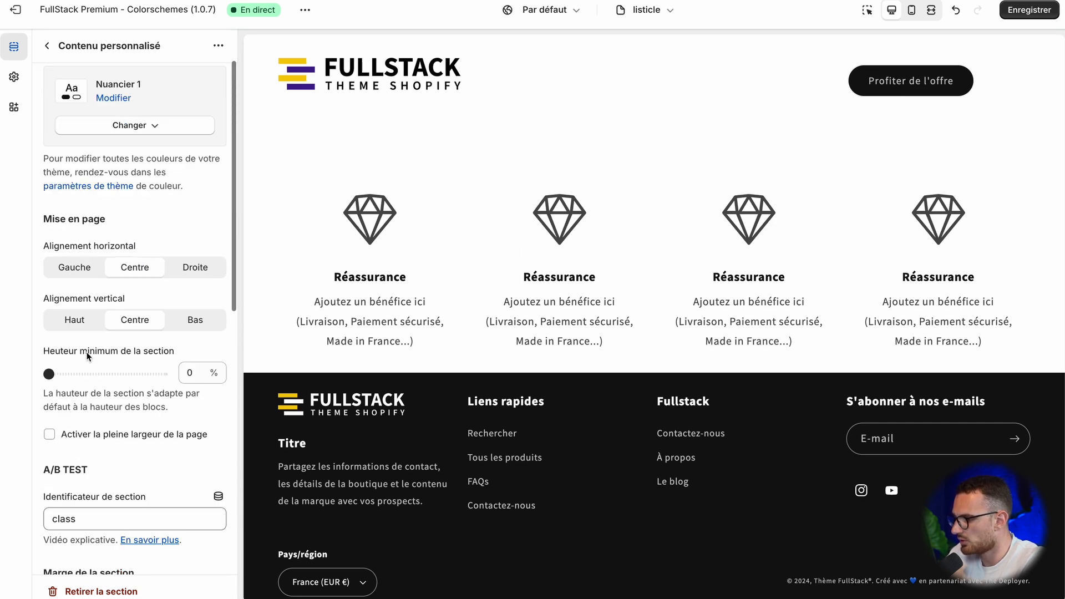
left_click(77, 437)
left_click(78, 441)
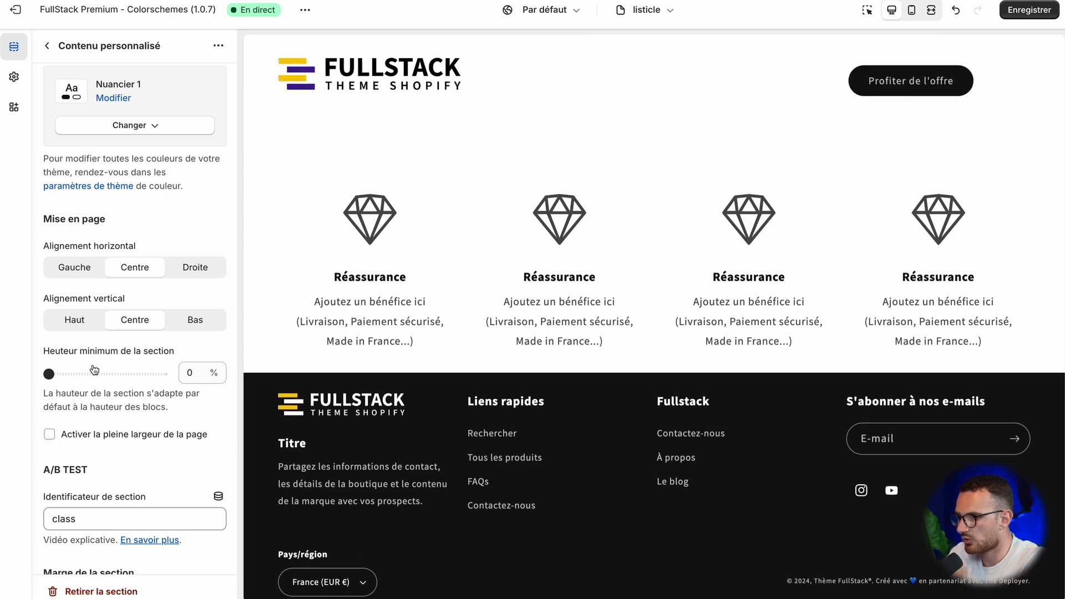
left_click(52, 55)
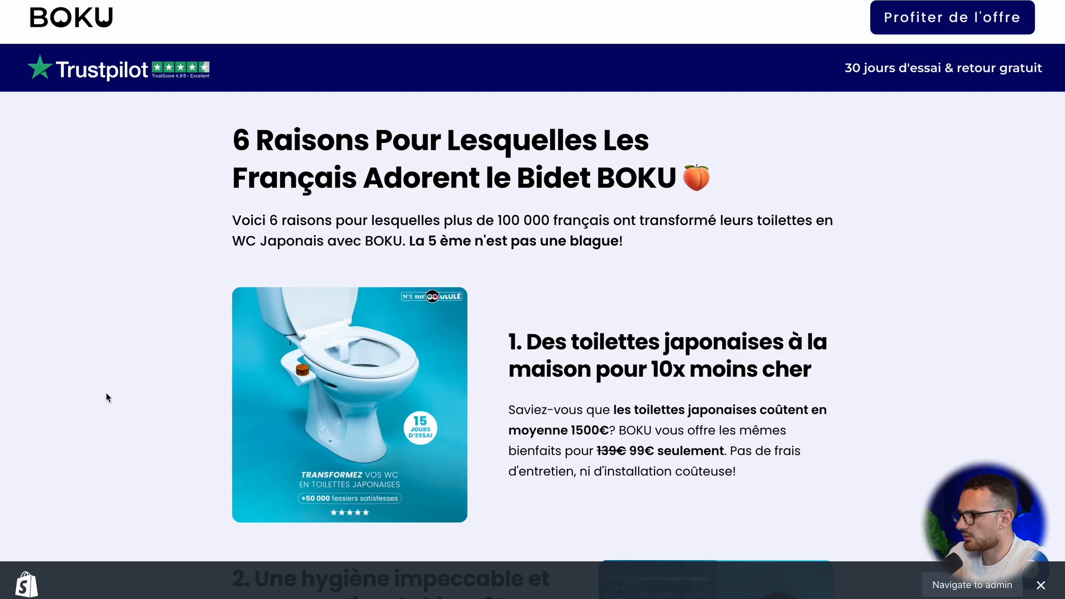
Step: Copy "30 jours d'essai & retour gratuit" from the BOKU page's banner into the section's Texte block
triple_click(977, 66)
key("ctrl+c")
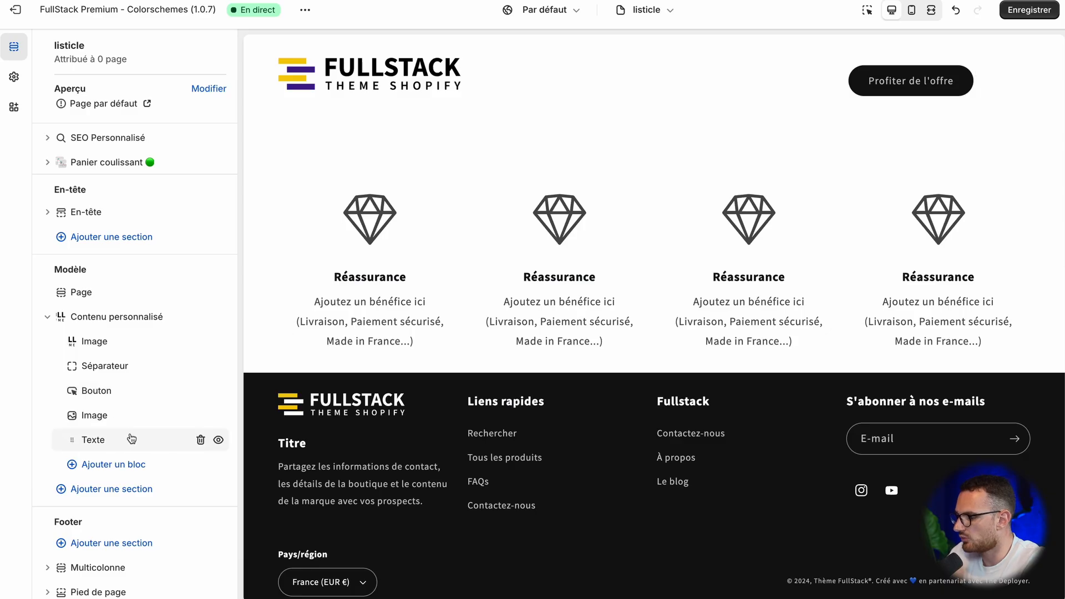
left_click(130, 440)
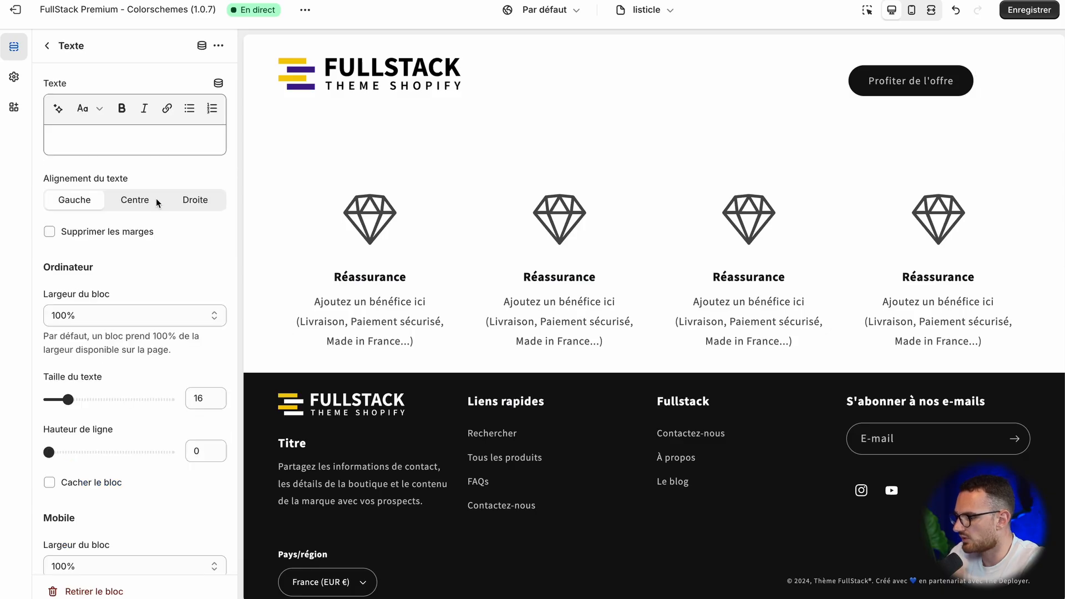
left_click(104, 144)
key("ctrl+v")
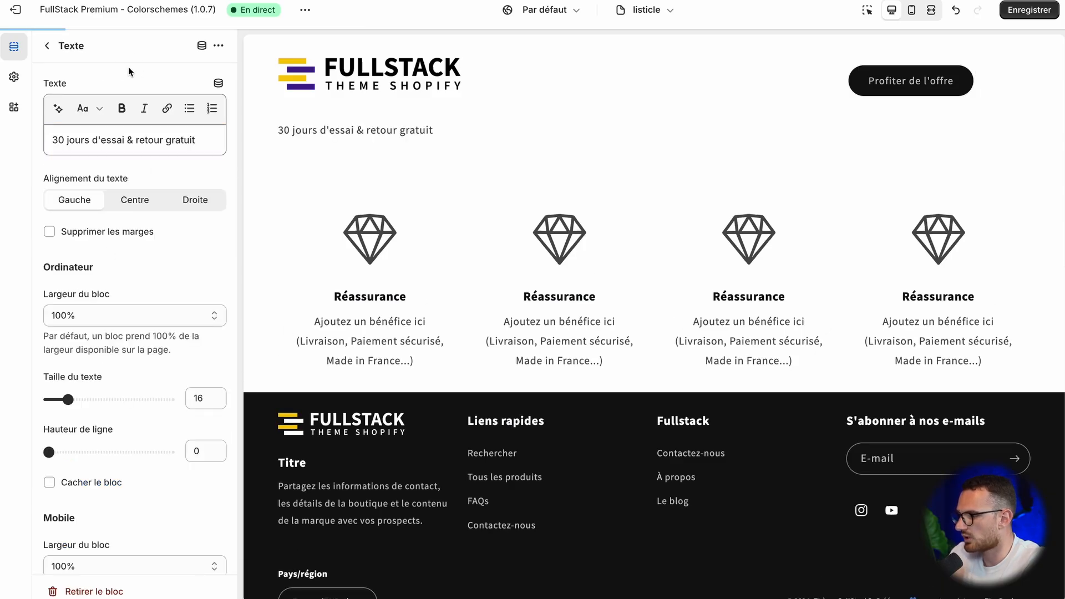
left_click(47, 45)
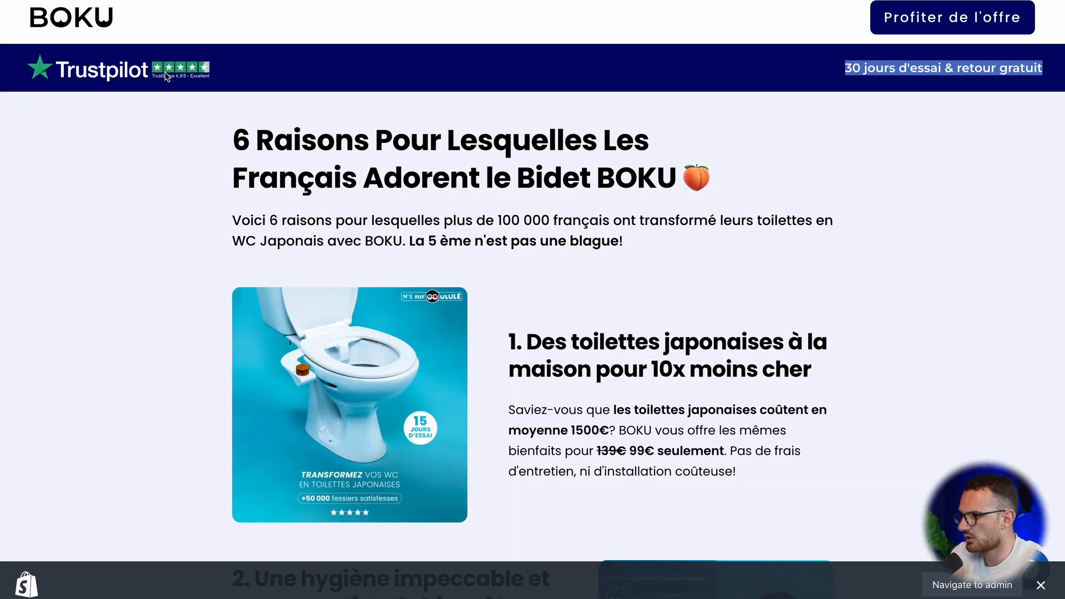
Step: Retrieve the Trustpilot rating image from the BOKU page's blue banner
right_click(124, 75)
left_click(167, 91)
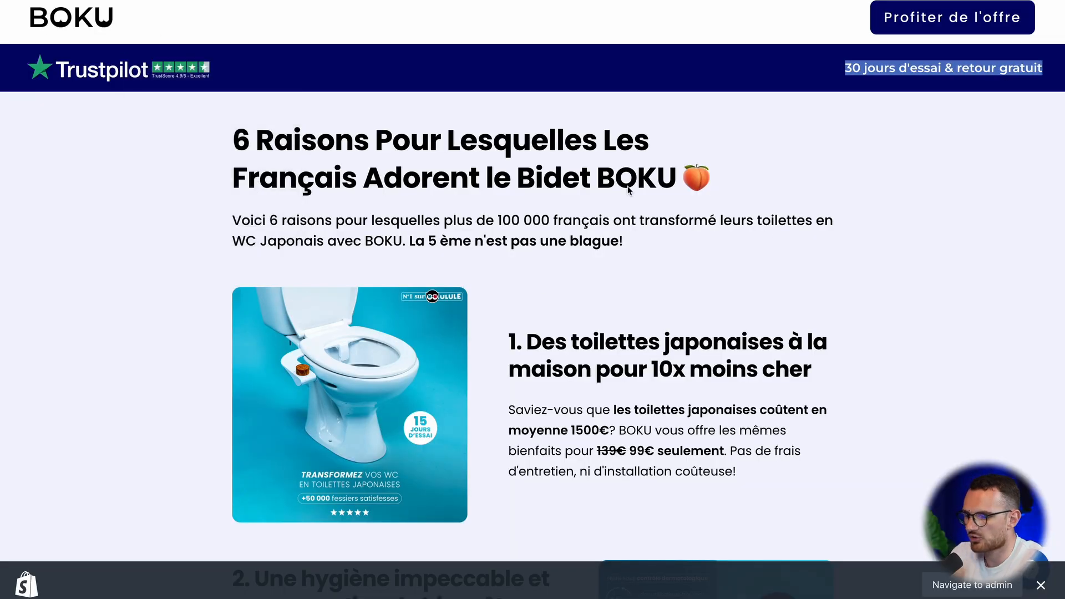
left_click(627, 304)
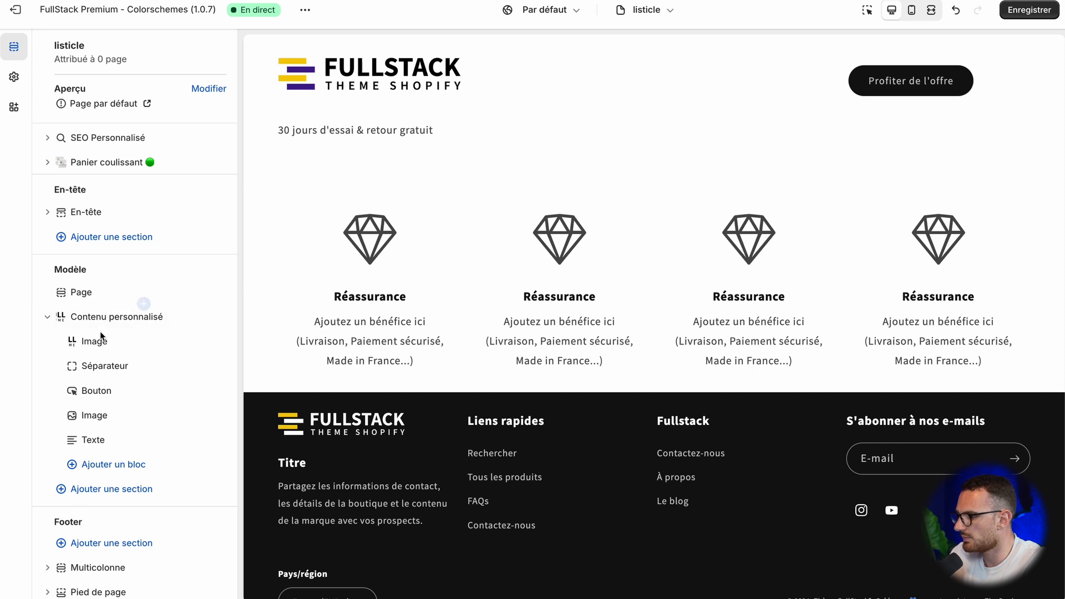
Step: Open the Contenu personnalisé section's new Image block and set its image to TRUSTPILOT_2_BLANC
left_click(144, 304)
left_click(94, 341)
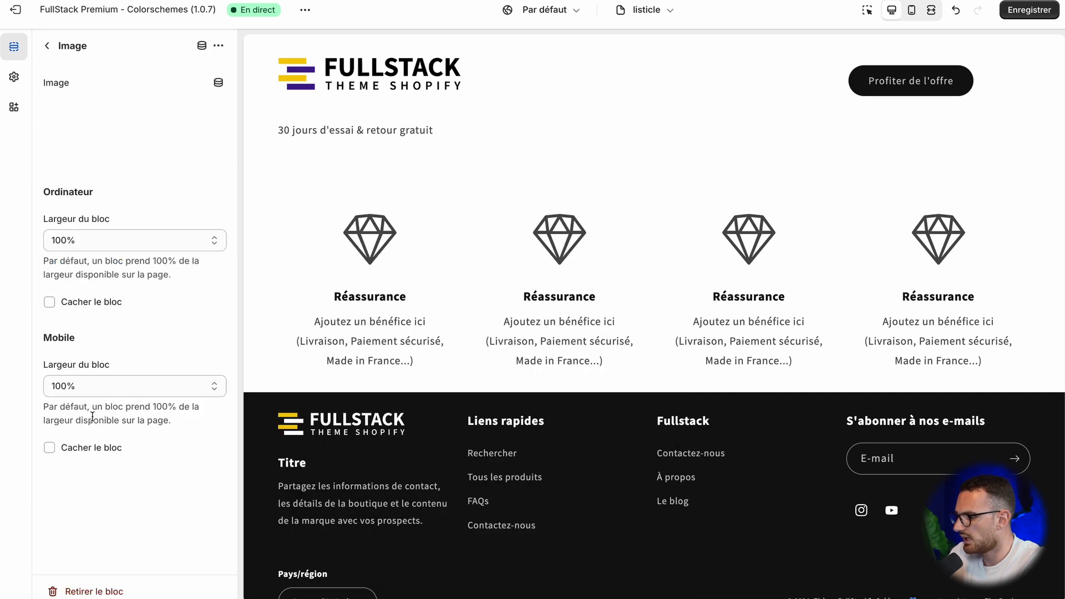
left_click(131, 126)
left_click(833, 549)
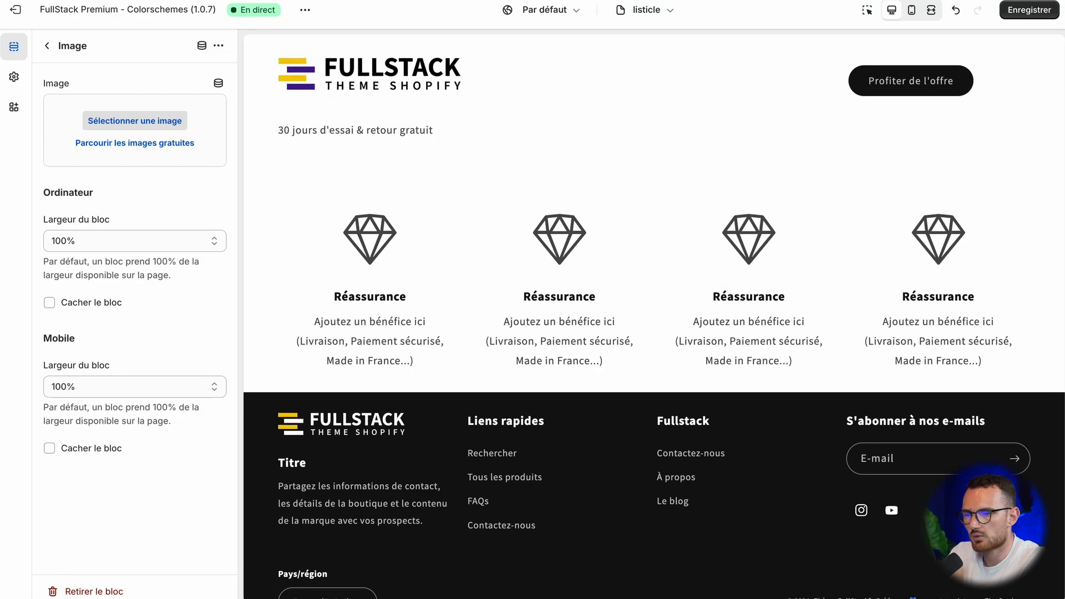
left_click(1012, 0)
left_click_drag(129, 208, 126, 129)
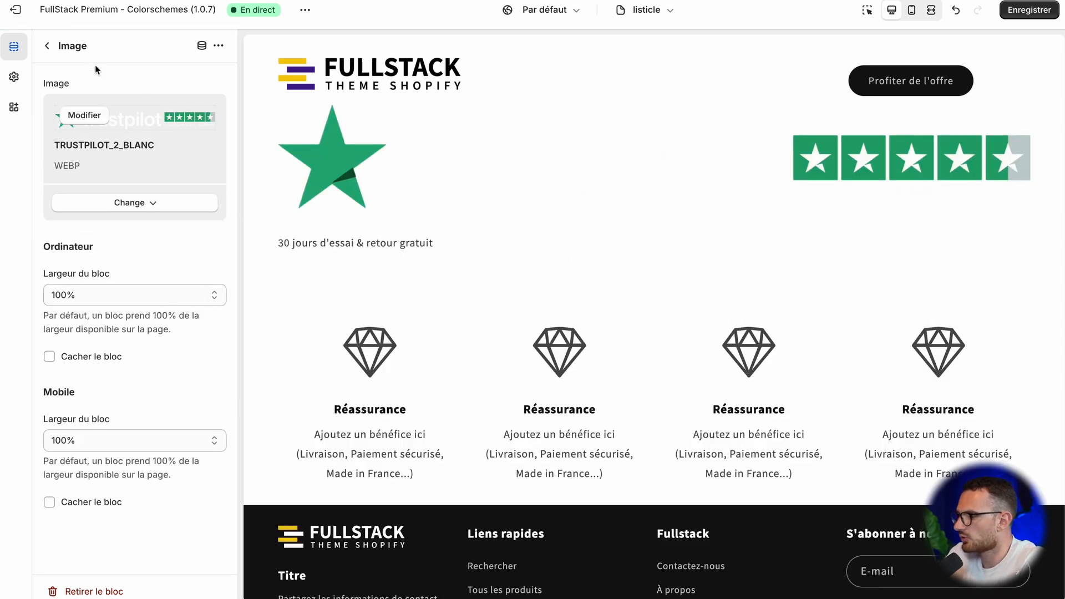
Step: Remove the Trustpilot Image block and the Texte block from the header's Contenu personnalisé section
left_click(49, 45)
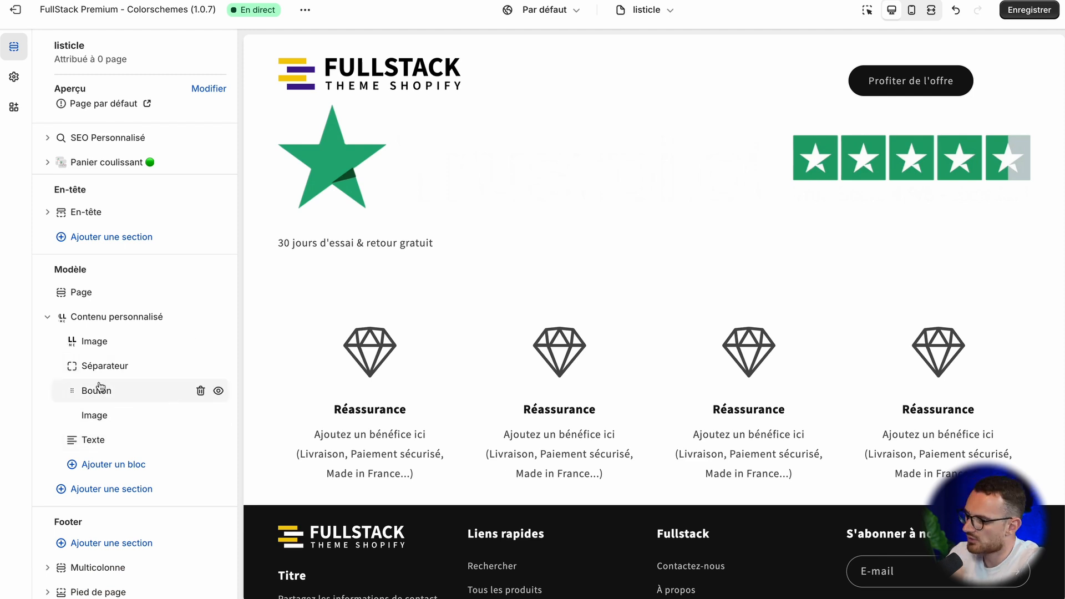
left_click_drag(100, 386, 172, 405)
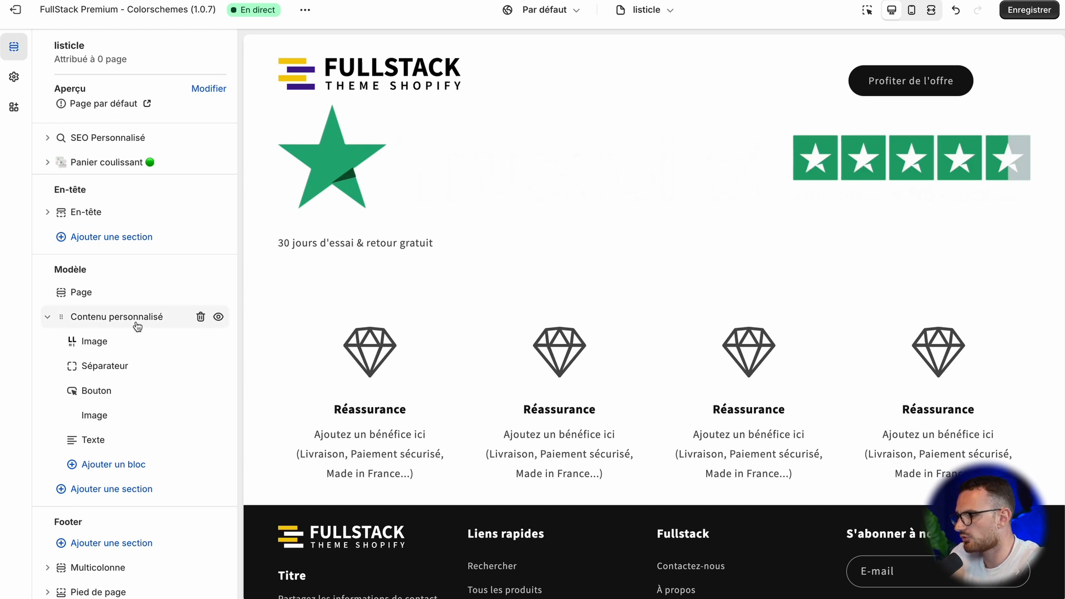
left_click(201, 416)
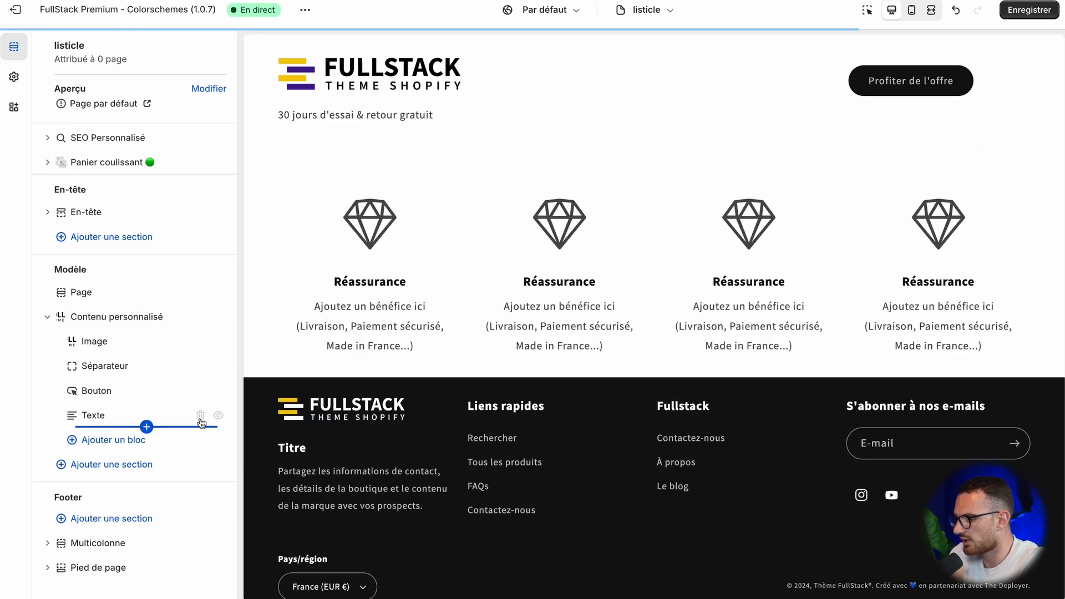
left_click(201, 416)
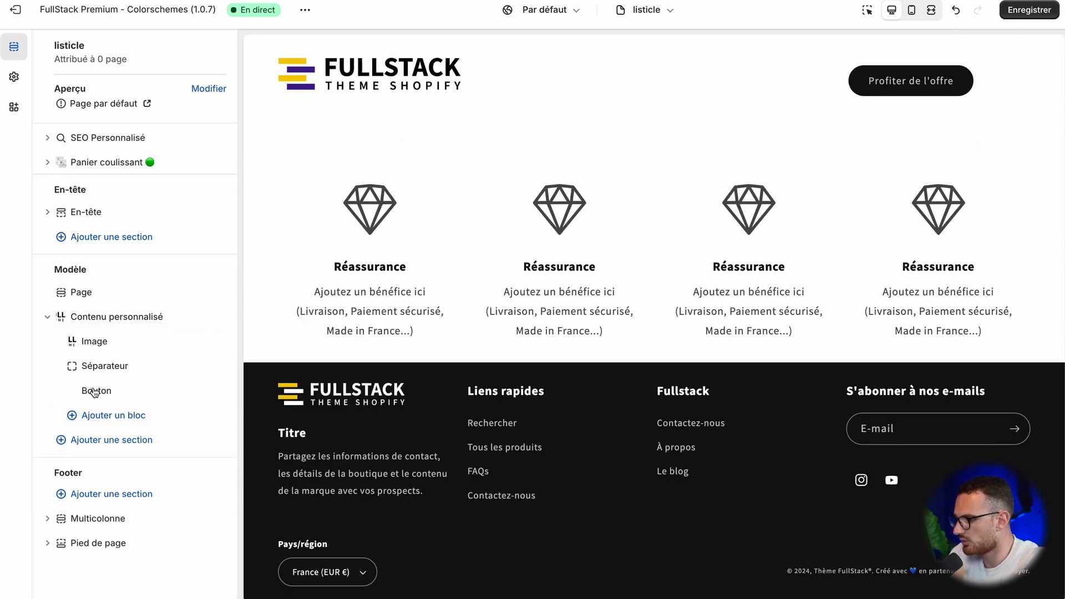
Step: Add a second Contenu personnalisé section below the logo-and-button header section
left_click(105, 442)
type("personn")
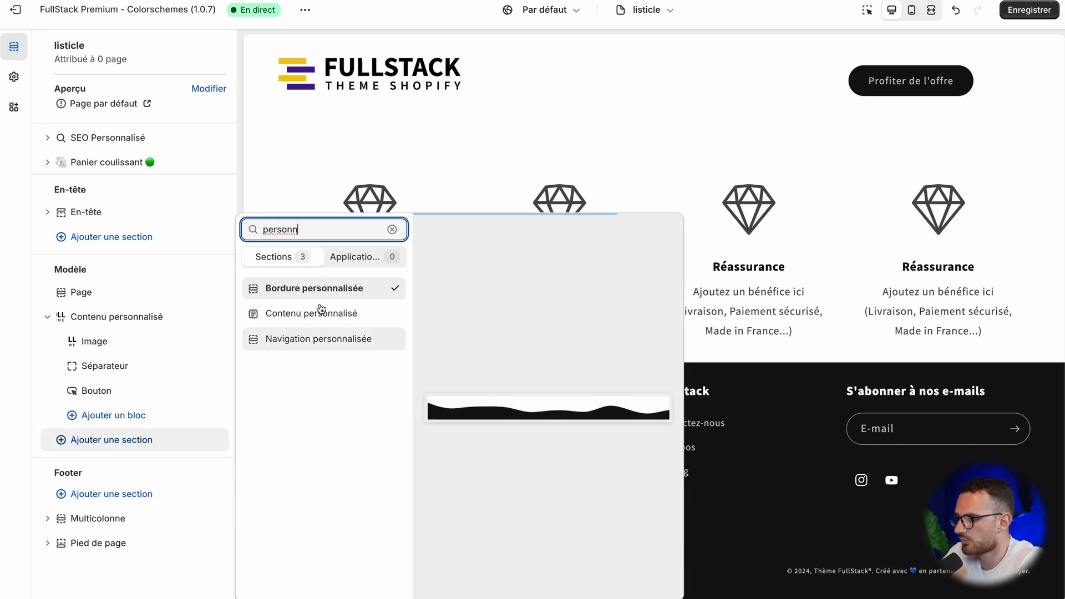
left_click(321, 314)
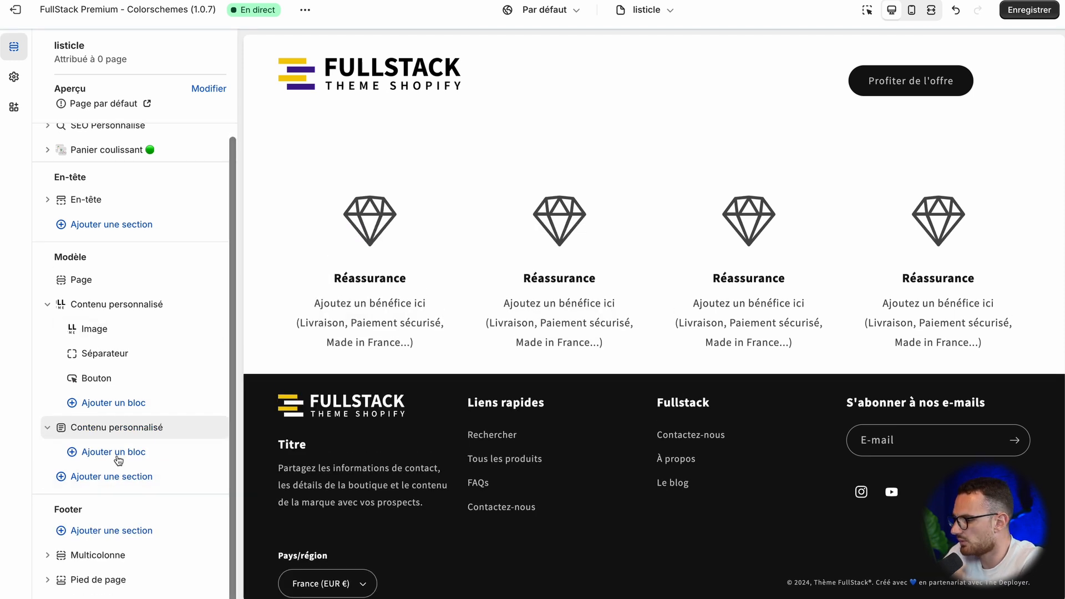
Step: Add a Texte block and an Image block to the second Contenu personnalisé section, with the Image block placed first
left_click(92, 452)
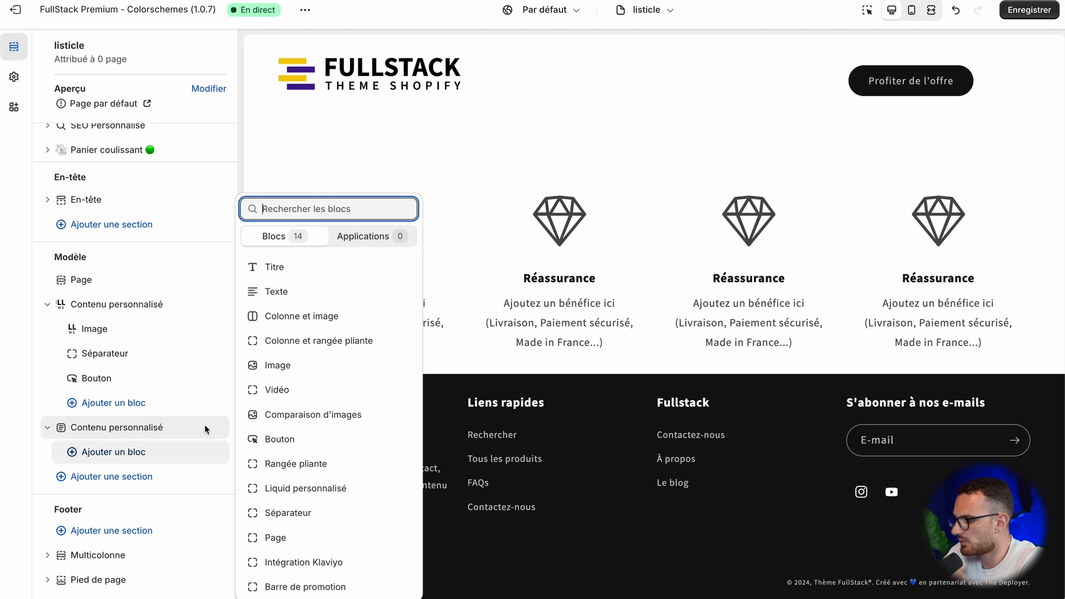
left_click(307, 295)
left_click(105, 477)
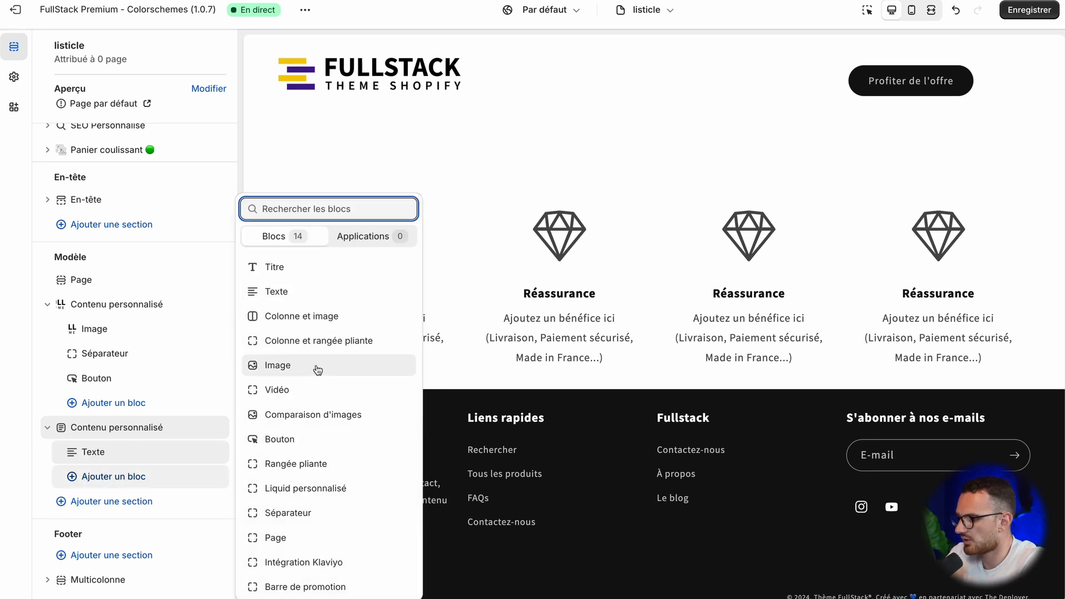
left_click(318, 370)
left_click(111, 475)
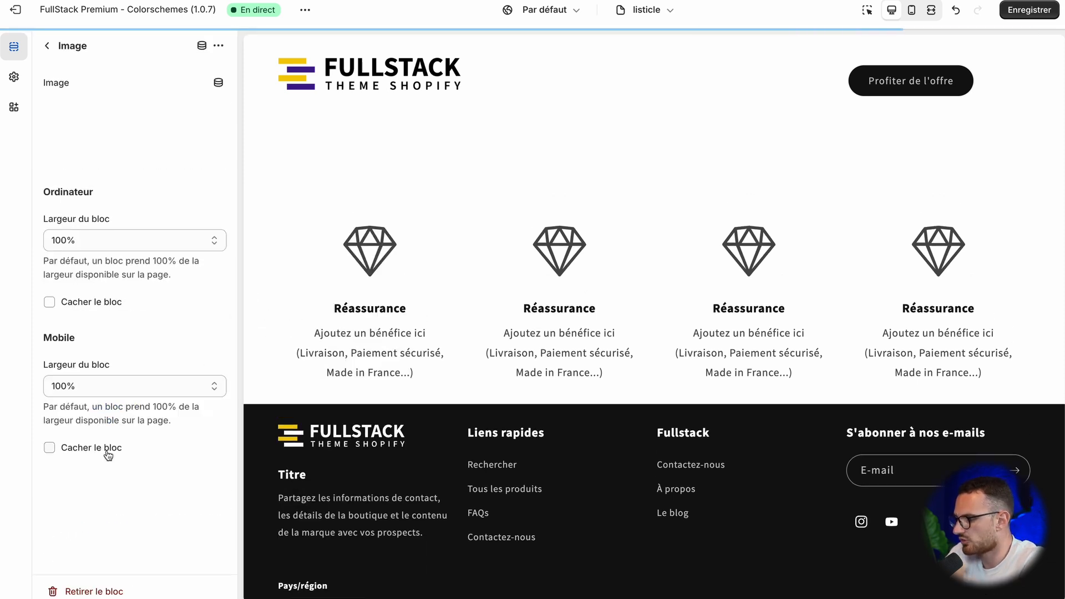
Step: Choose TRUSTPILOT_2_BLANC from the file library as the Image block's picture
left_click(135, 119)
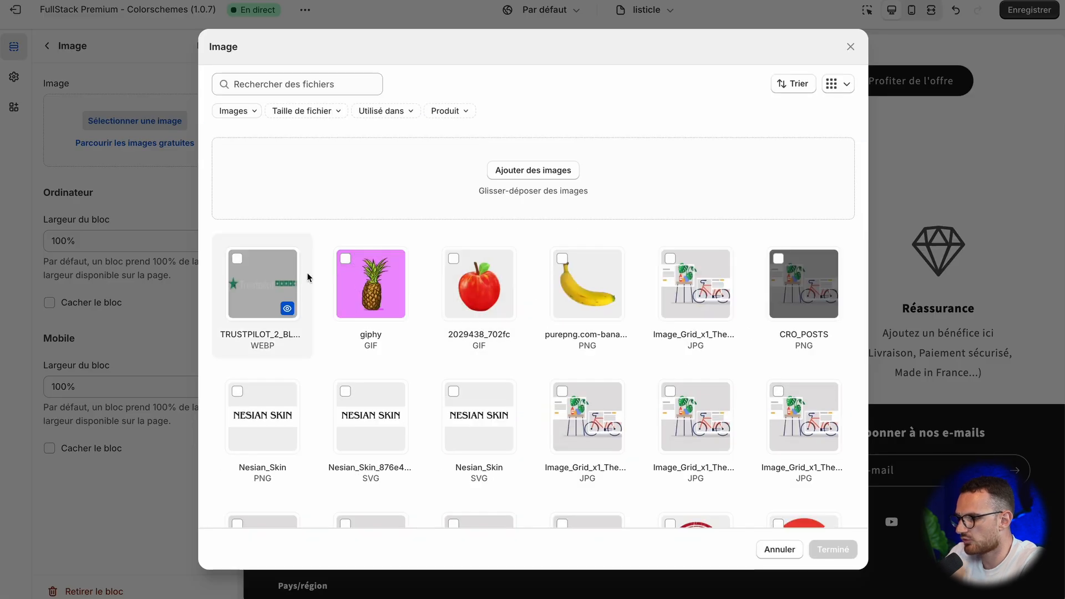
left_click(307, 272)
left_click(834, 549)
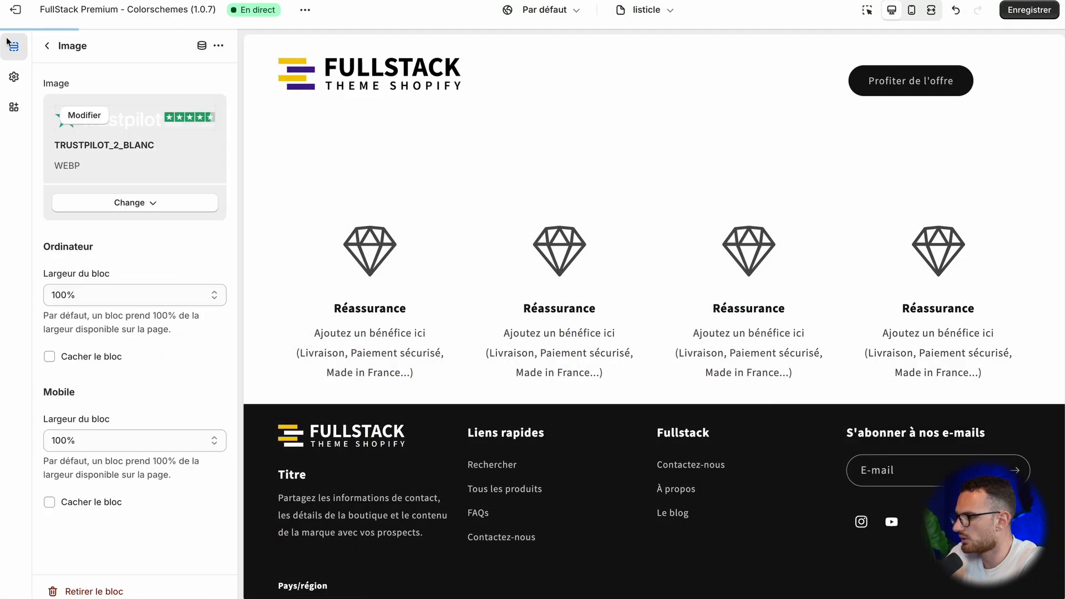
Step: Set the second Contenu personnalisé section's colour scheme to Nuancier 3
left_click(47, 47)
left_click(120, 428)
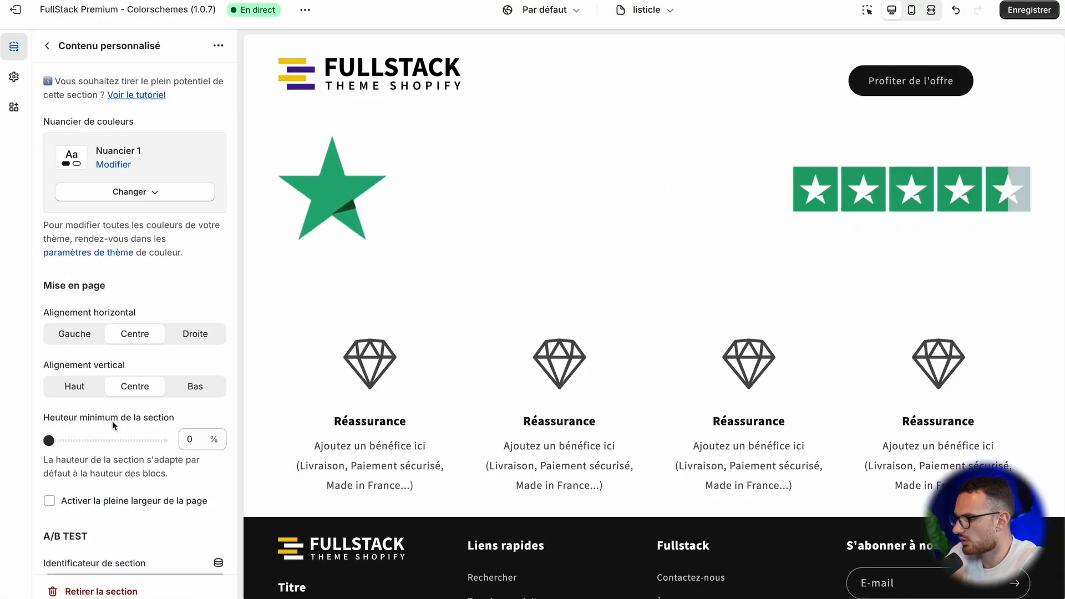
left_click(121, 192)
left_click(134, 295)
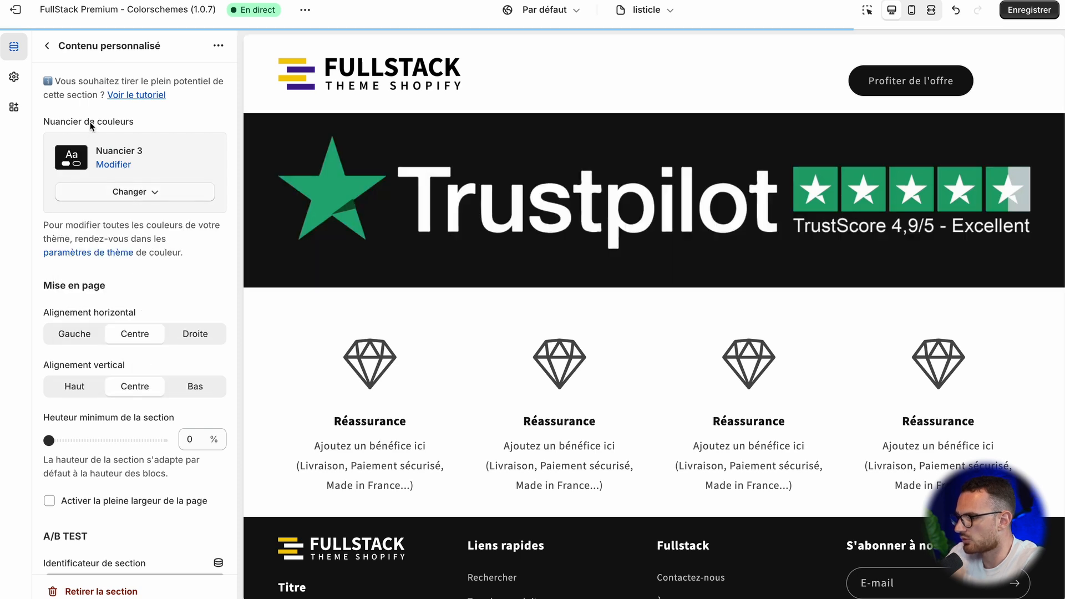
Step: Copy "30 jours d'essai & retour gratuit" from the BOKU page's banner into the second section's Texte block
left_click(47, 46)
left_click(103, 464)
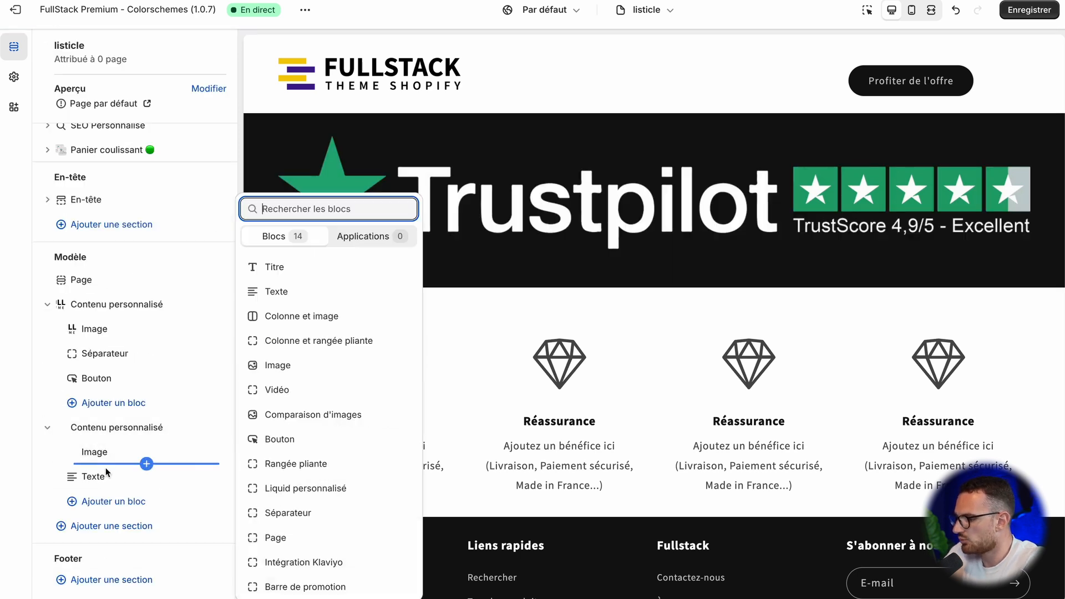
left_click(95, 476)
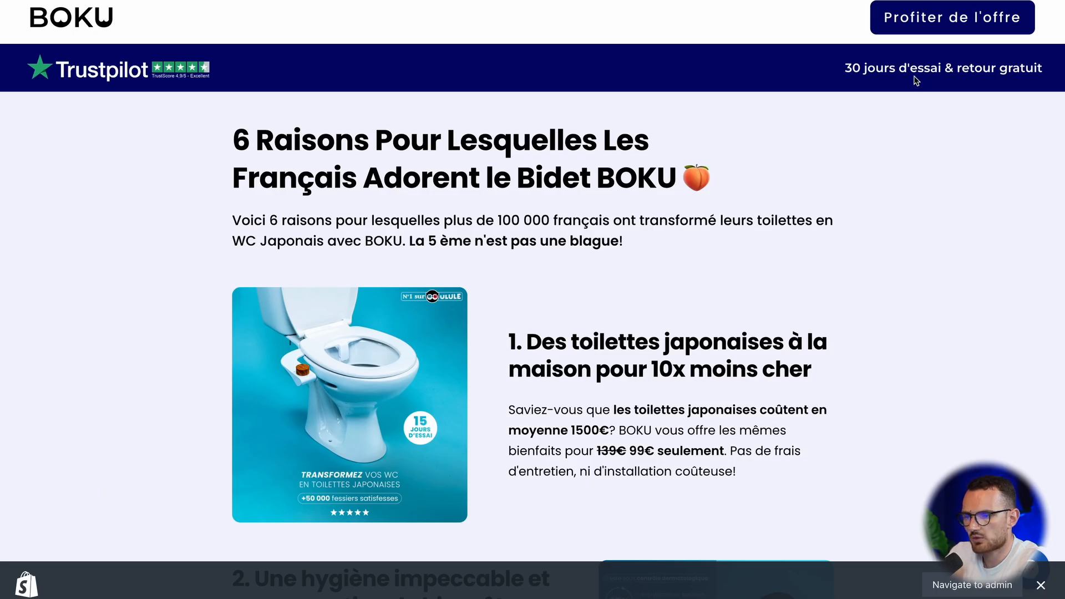
triple_click(916, 81)
key("ctrl+c")
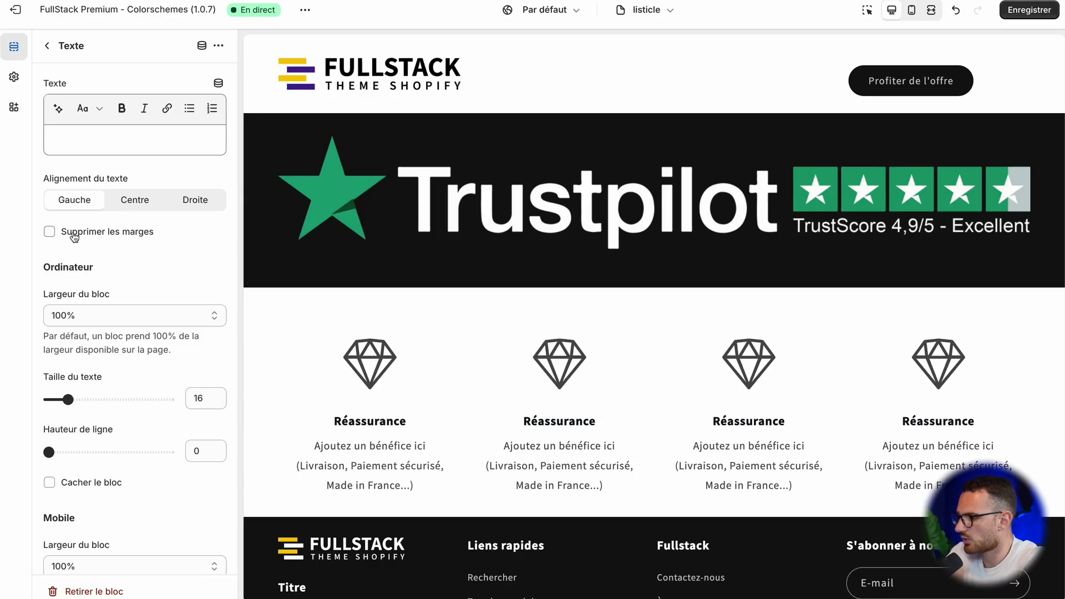
left_click(95, 140)
key("ctrl+v")
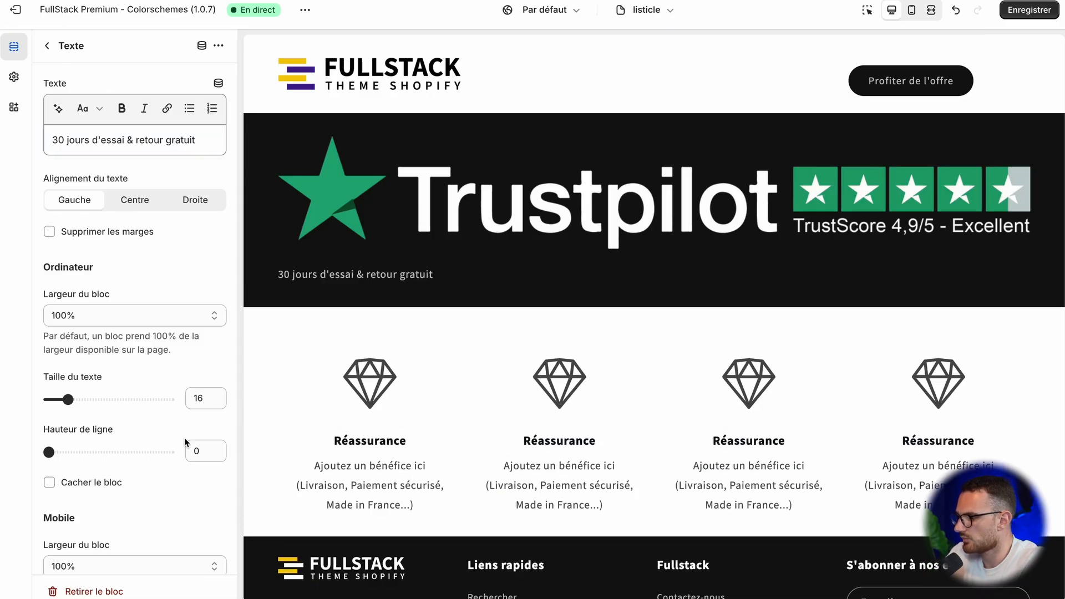
Step: Set the banner Texte block's desktop width to 25%
scroll(185, 437, "down", 3)
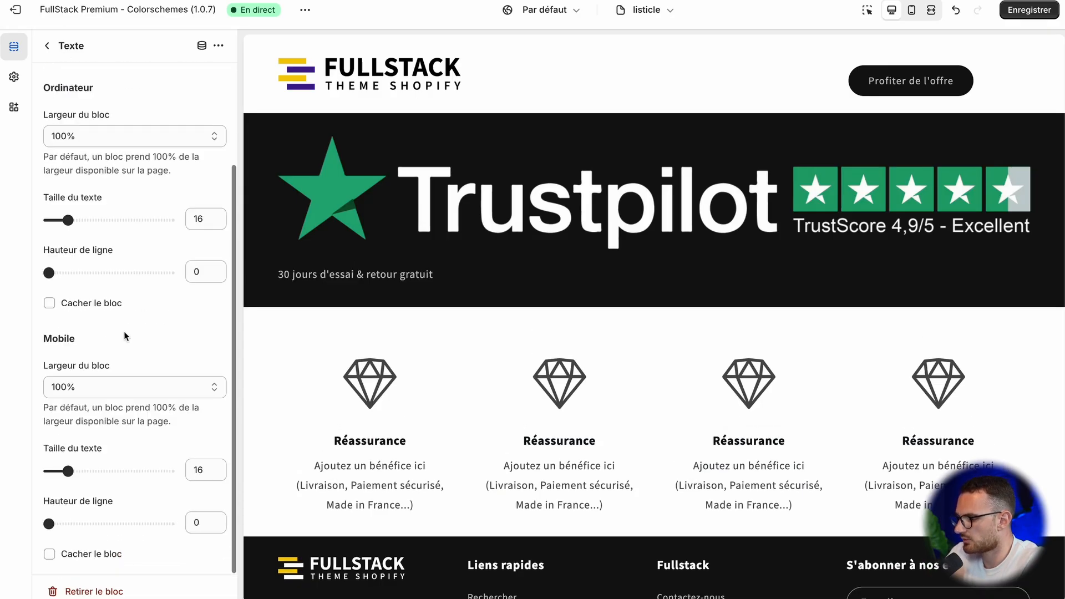
scroll(127, 335, "up", 3)
left_click(101, 317)
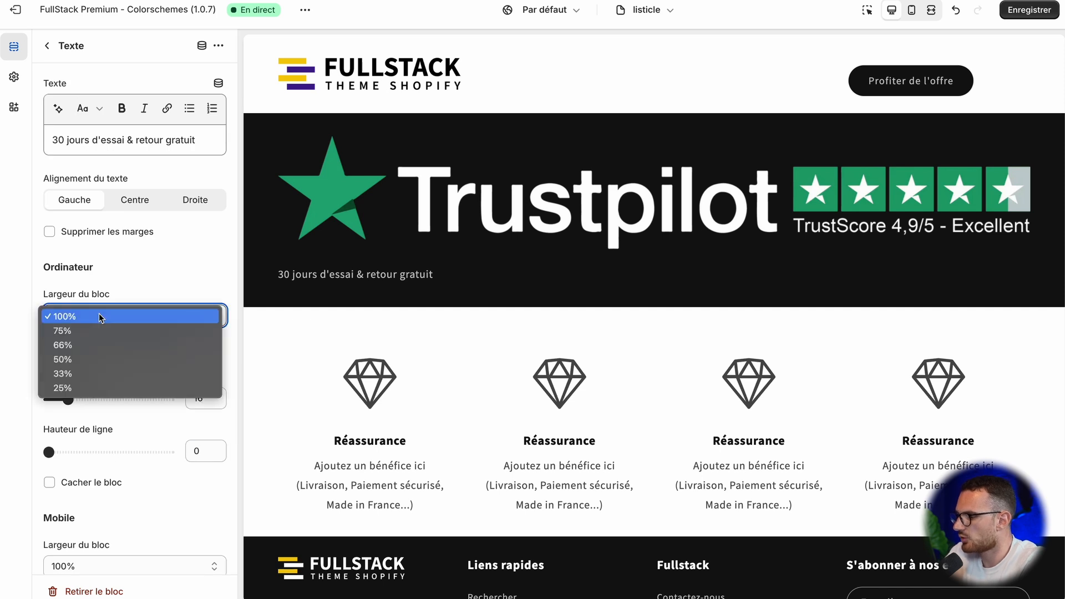
left_click(101, 387)
Step: Set the Trustpilot Image block's desktop width to 25%
left_click(49, 46)
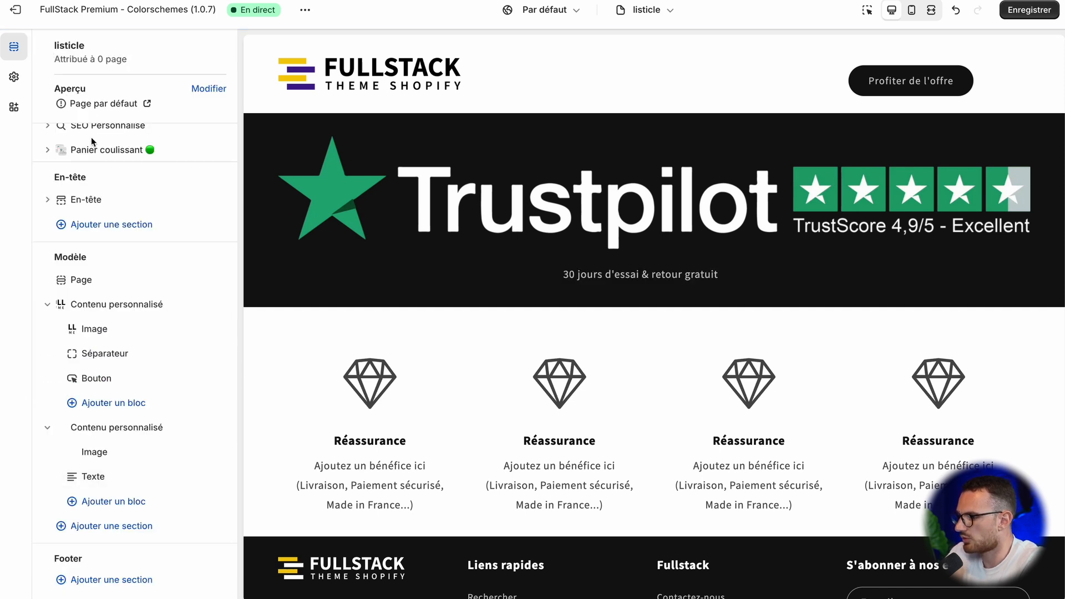
left_click(95, 453)
left_click(107, 295)
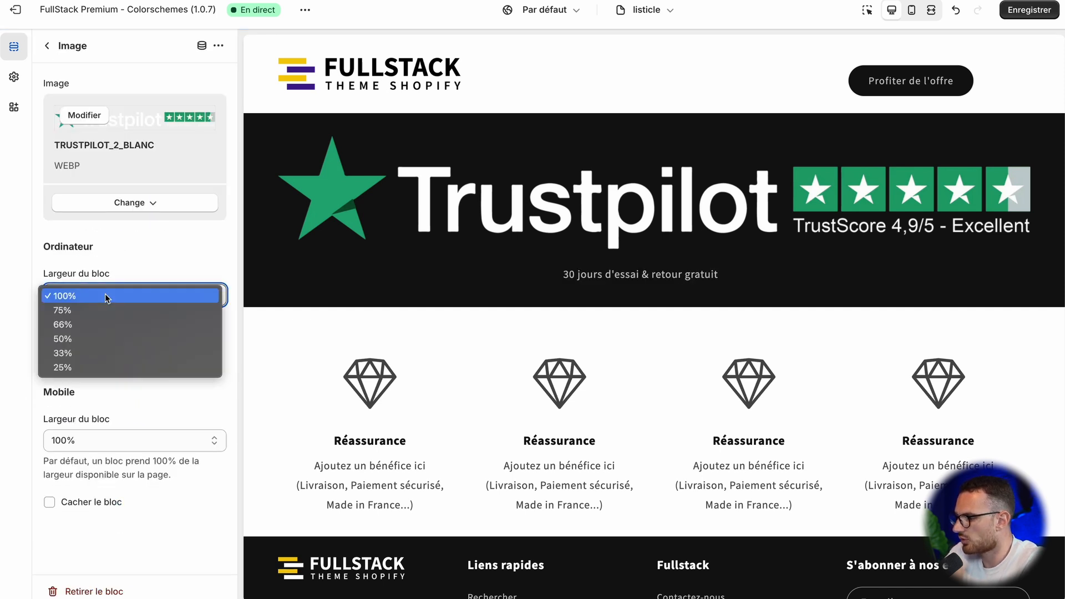
left_click(105, 375)
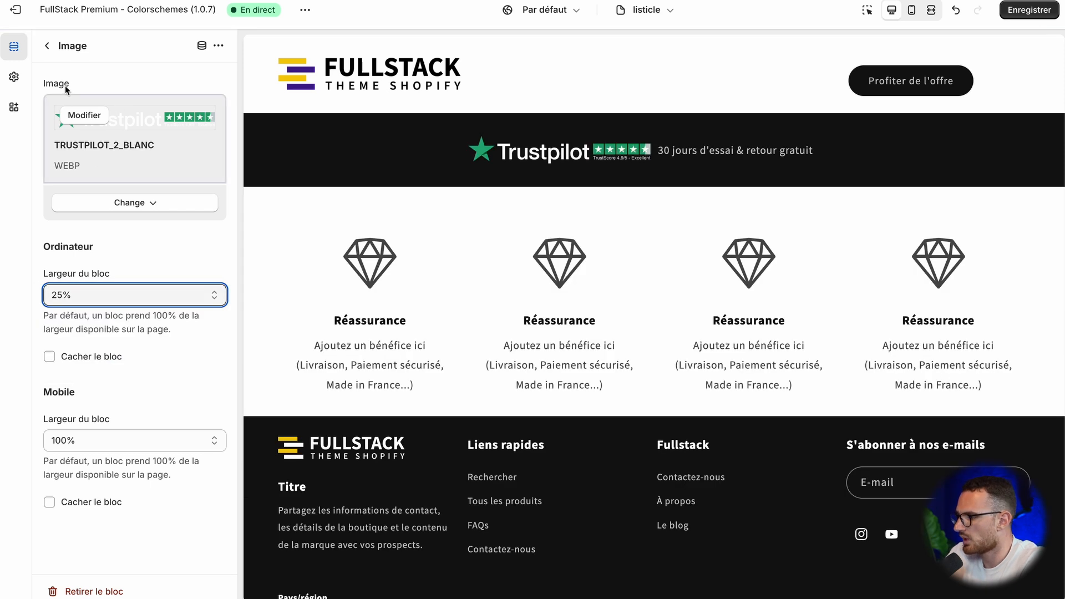
Step: Add a Liquid personnalisé block to the banner section and place it between the Image and Texte blocks
left_click(48, 46)
scroll(154, 522, "down", 1)
left_click(133, 453)
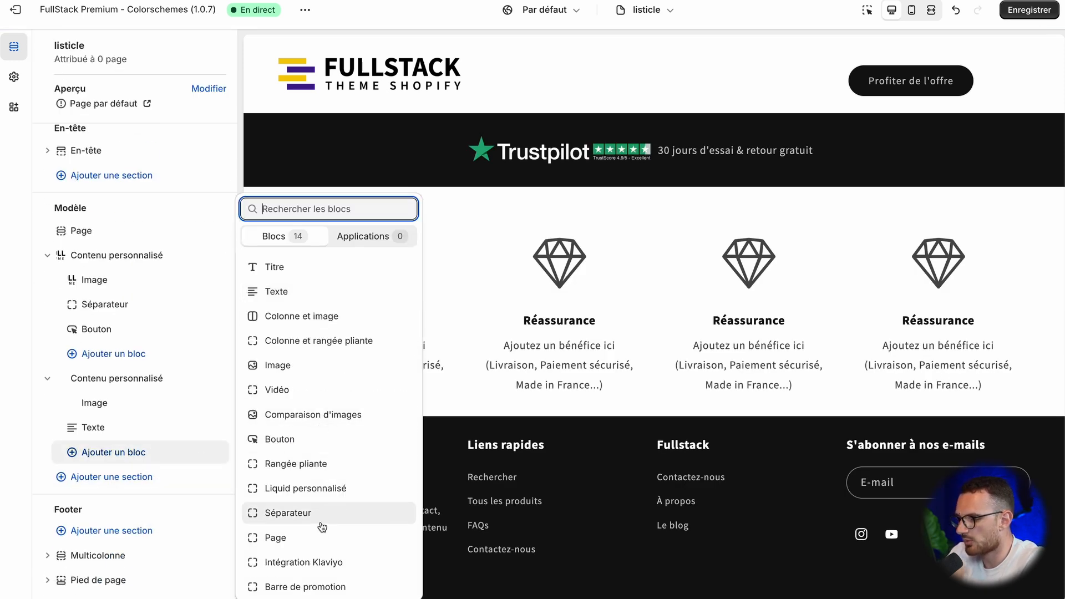
left_click(291, 489)
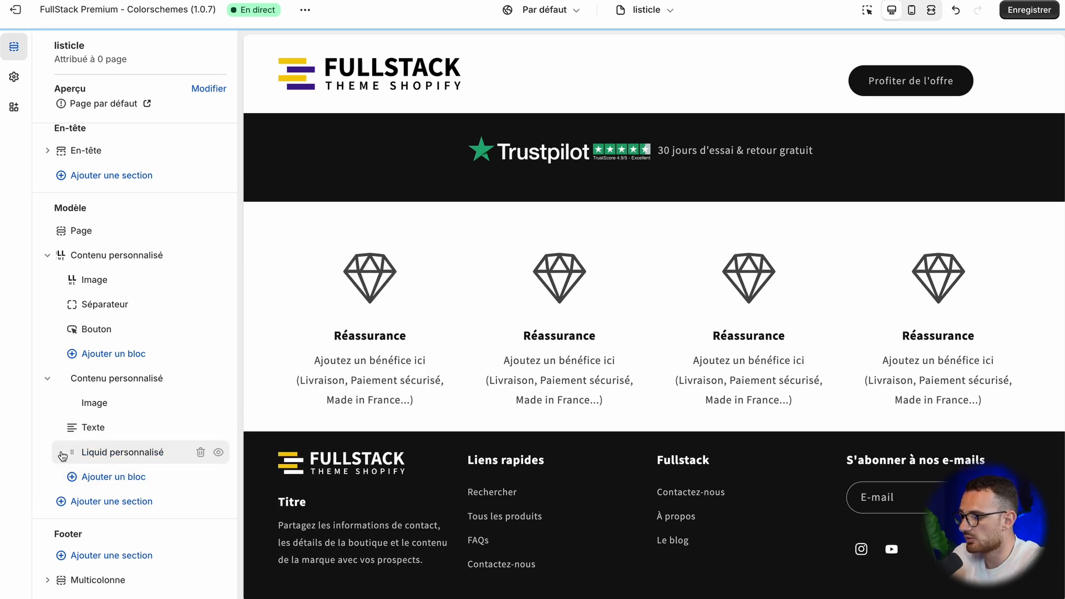
left_click_drag(70, 452, 105, 423)
Step: Set the Liquid personnalisé block's desktop width to 50%
left_click(111, 423)
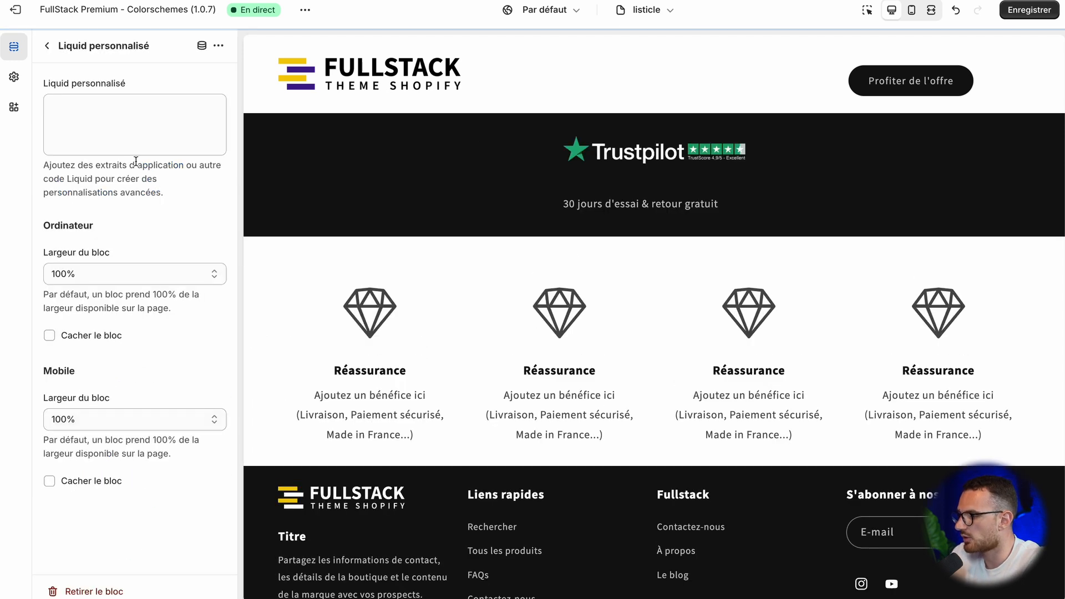
left_click(104, 280)
left_click(105, 318)
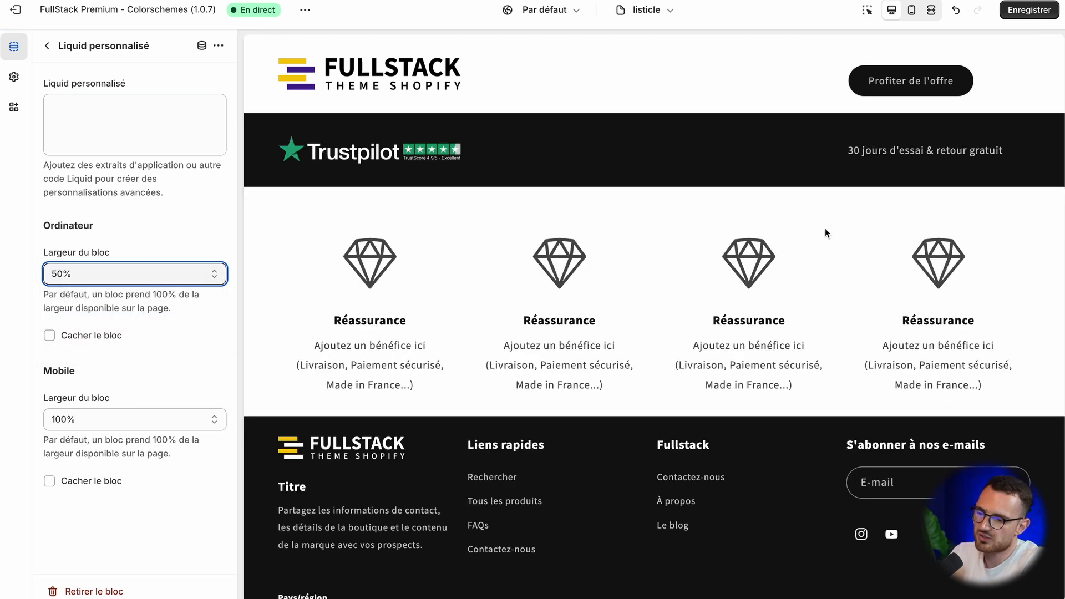
left_click(795, 256)
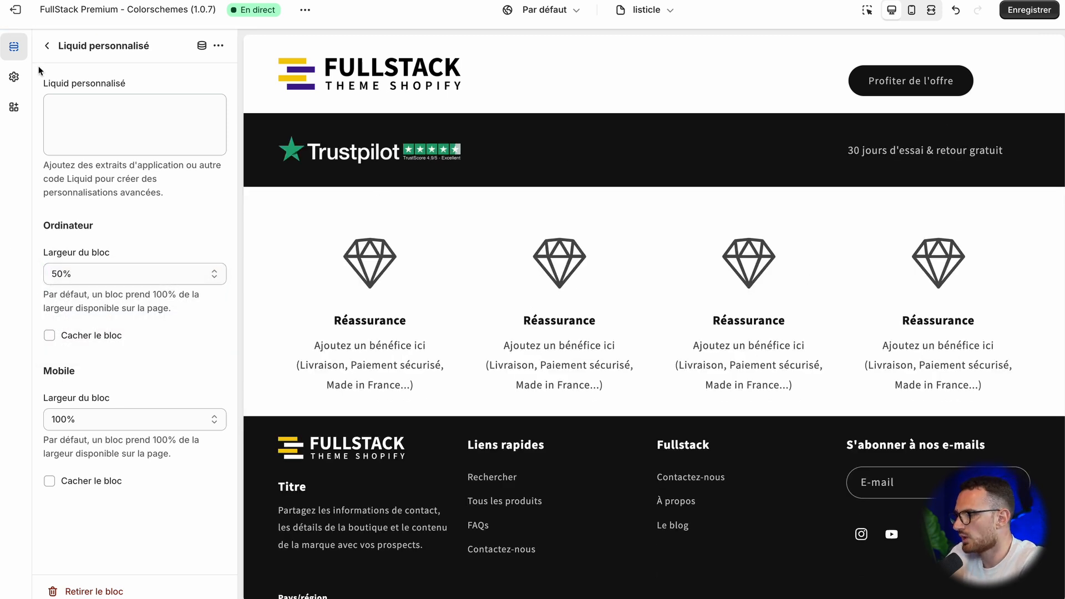
Step: Set the Trustpilot banner section's upper and lower margins to 12 px each
left_click(47, 46)
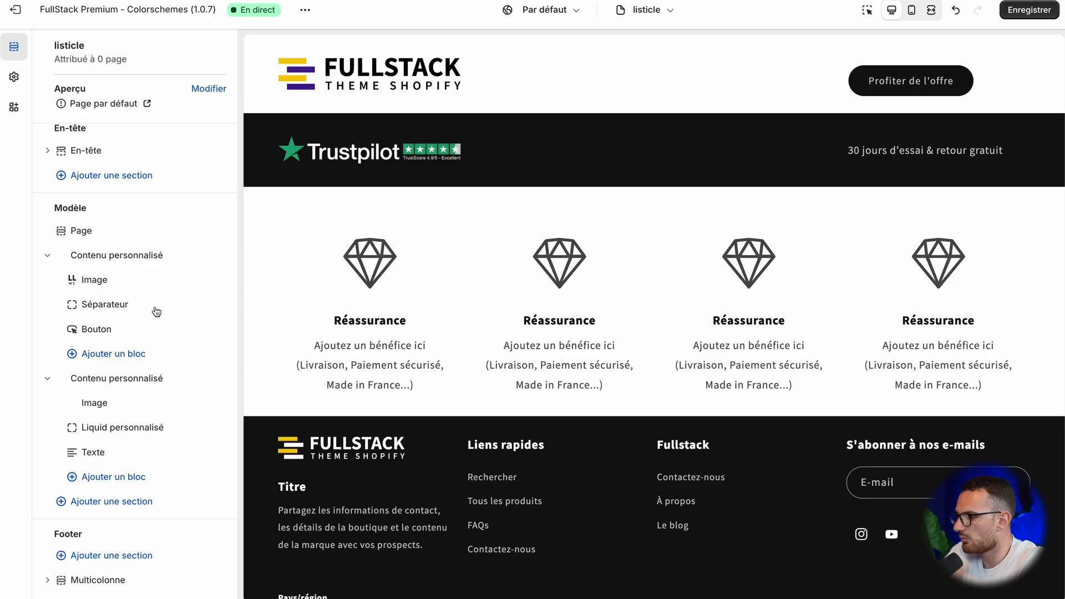
left_click(143, 361)
left_click(100, 383)
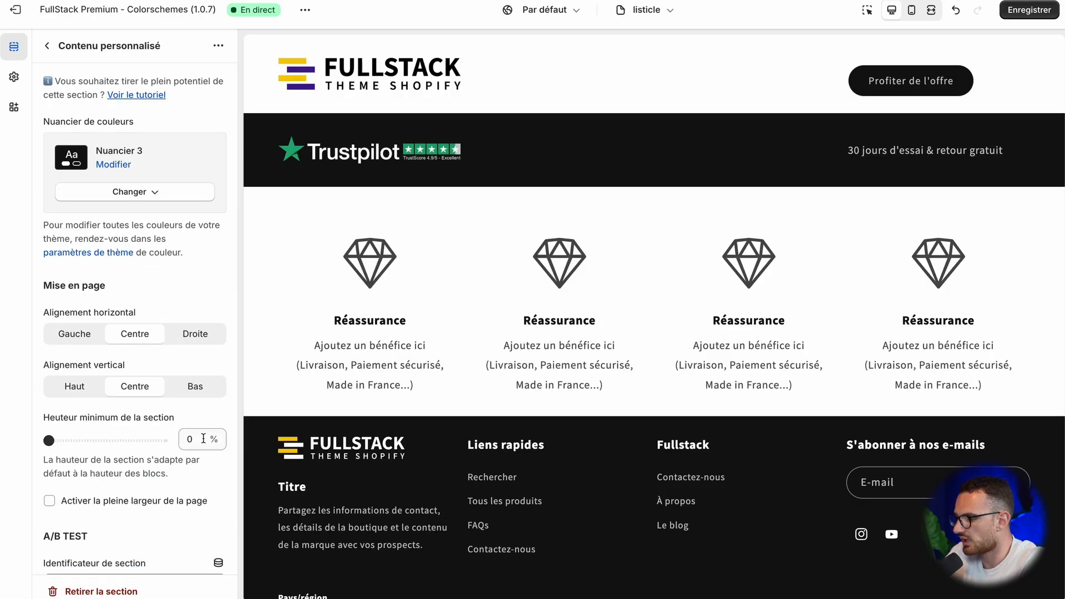
scroll(108, 455, "down", 10)
scroll(117, 399, "up", 3)
scroll(117, 401, "up", 2)
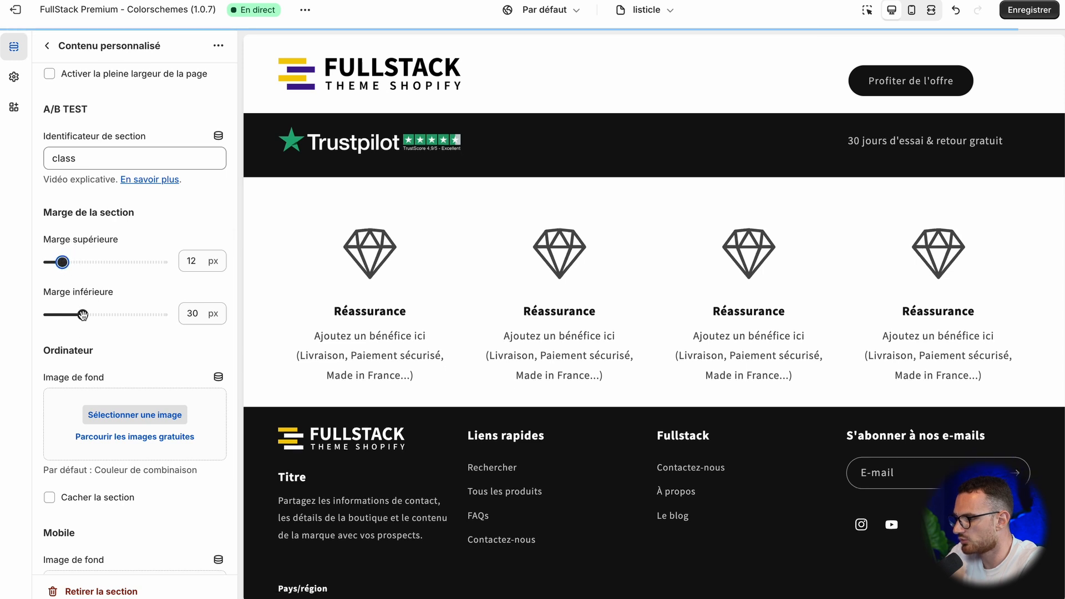
left_click_drag(83, 314, 62, 315)
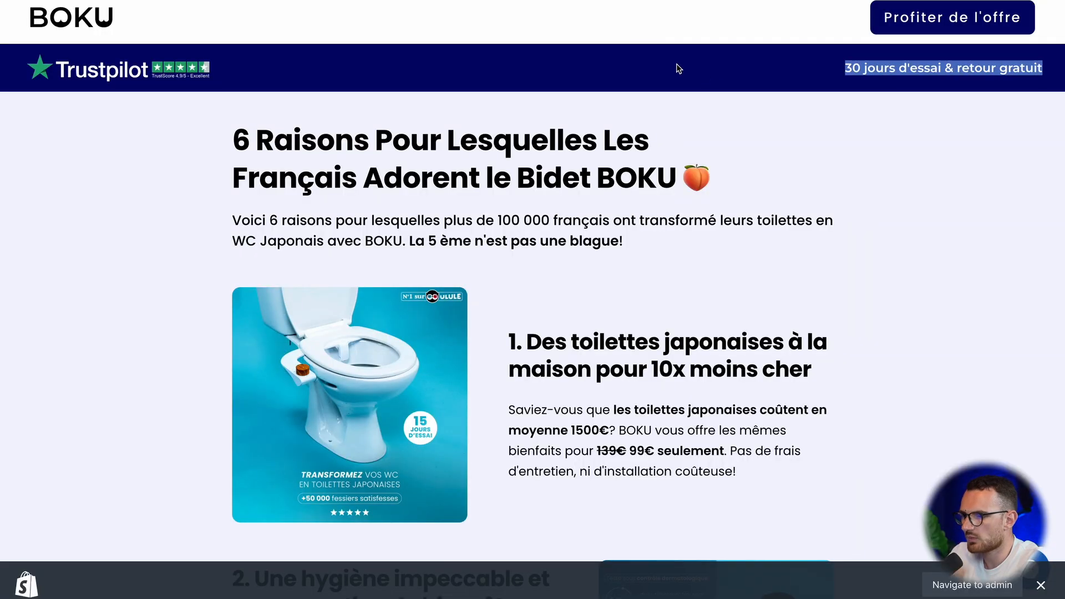
Step: Switch to the BOKU reference page and examine its header and banner layout in the mobile view
key("super+shift+c")
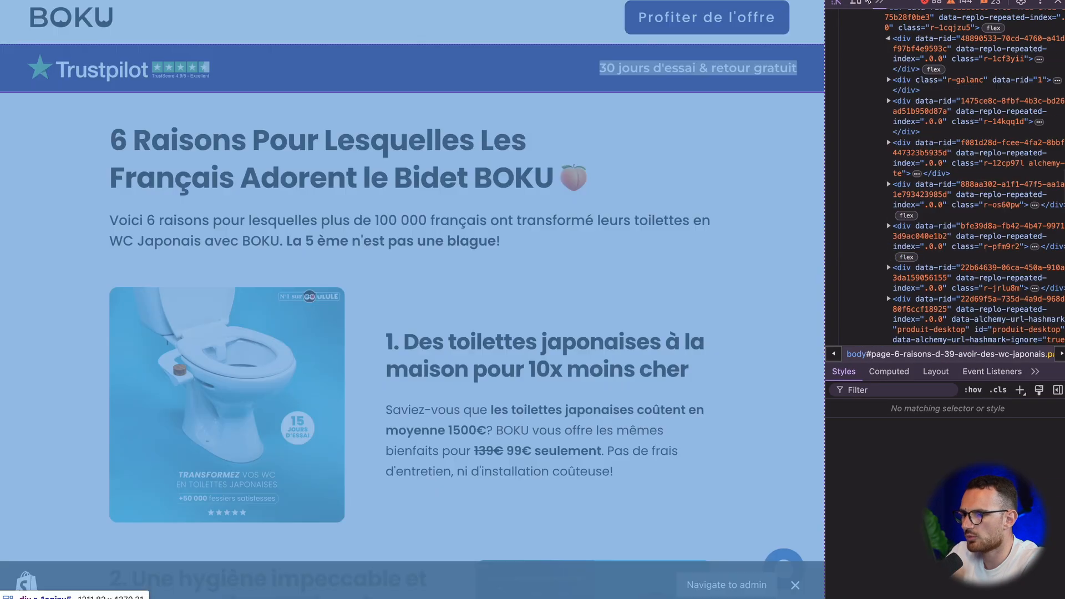
left_click(856, 3)
left_click(514, 151)
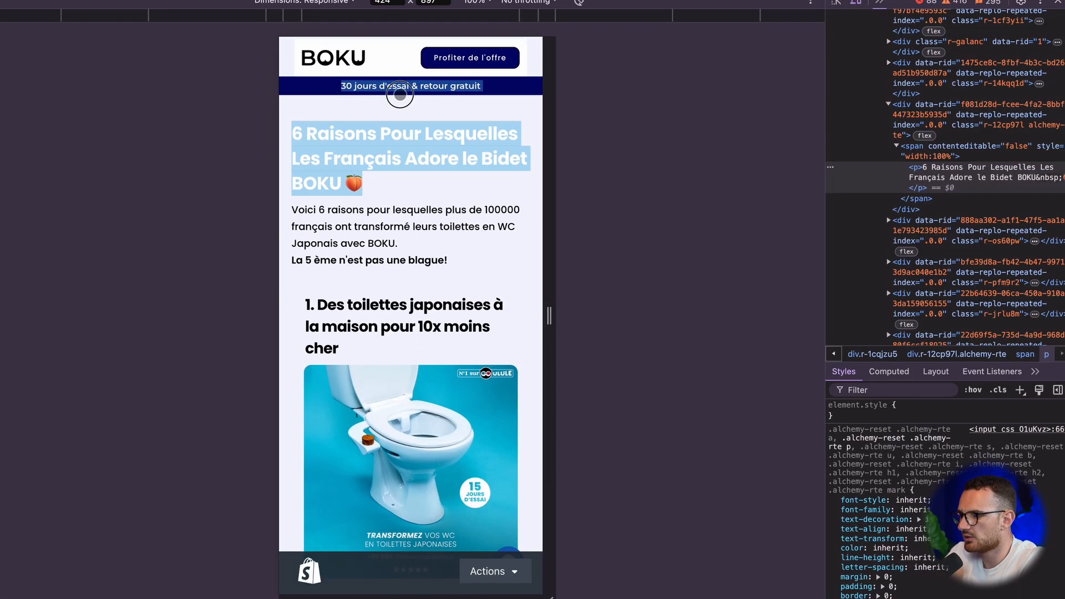
right_click(364, 97)
key("Escape")
left_click(364, 97)
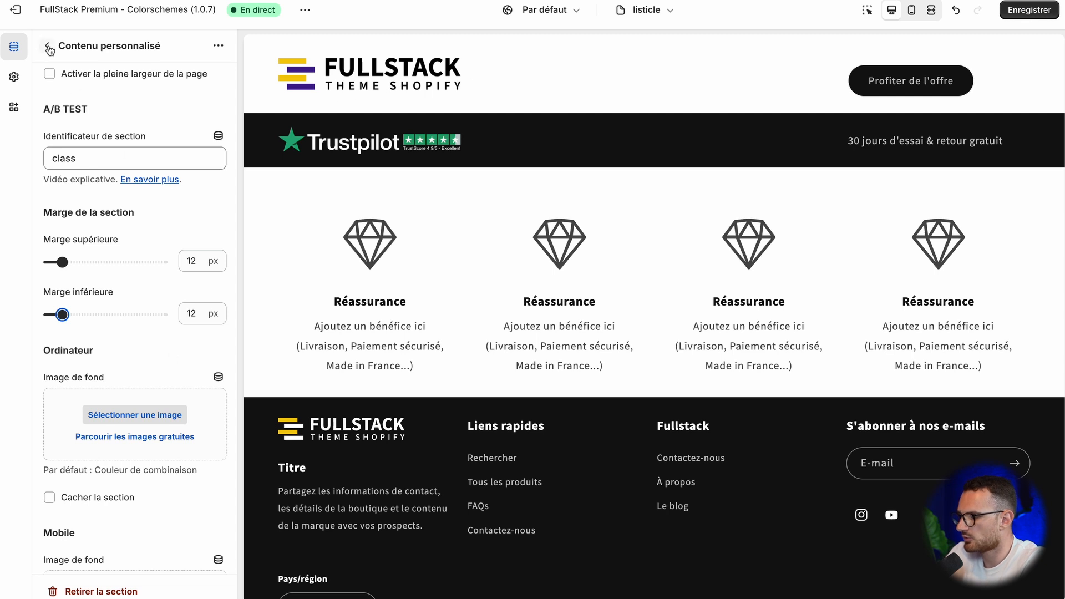
Step: Switch the theme editor preview to mobile and hide the Trustpilot banner's Image and Liquid personnalisé blocks on mobile
left_click(48, 48)
left_click(911, 10)
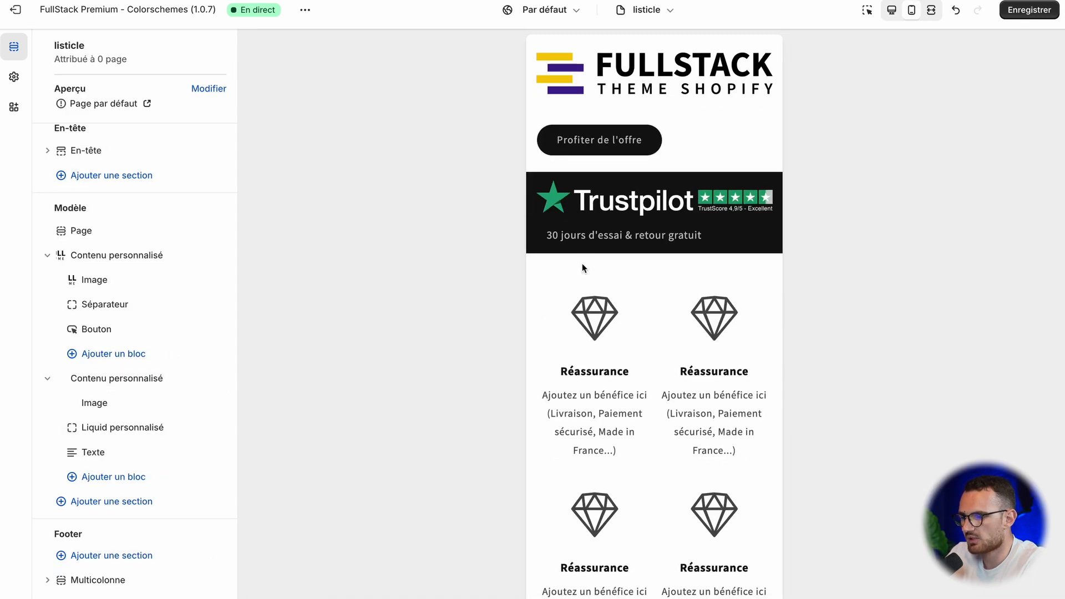
scroll(59, 366, "down", 1)
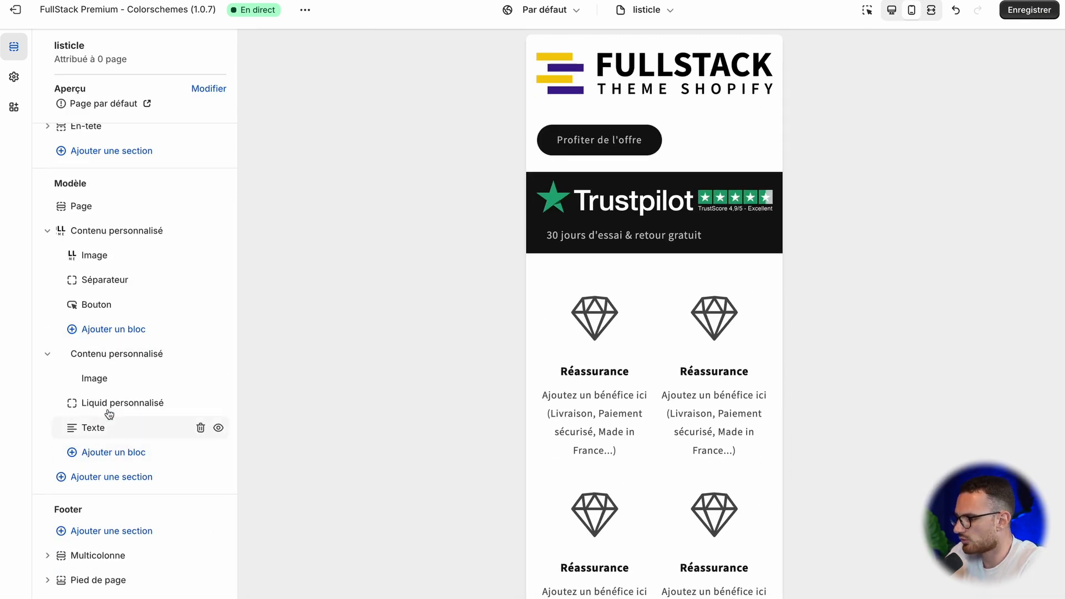
left_click(119, 382)
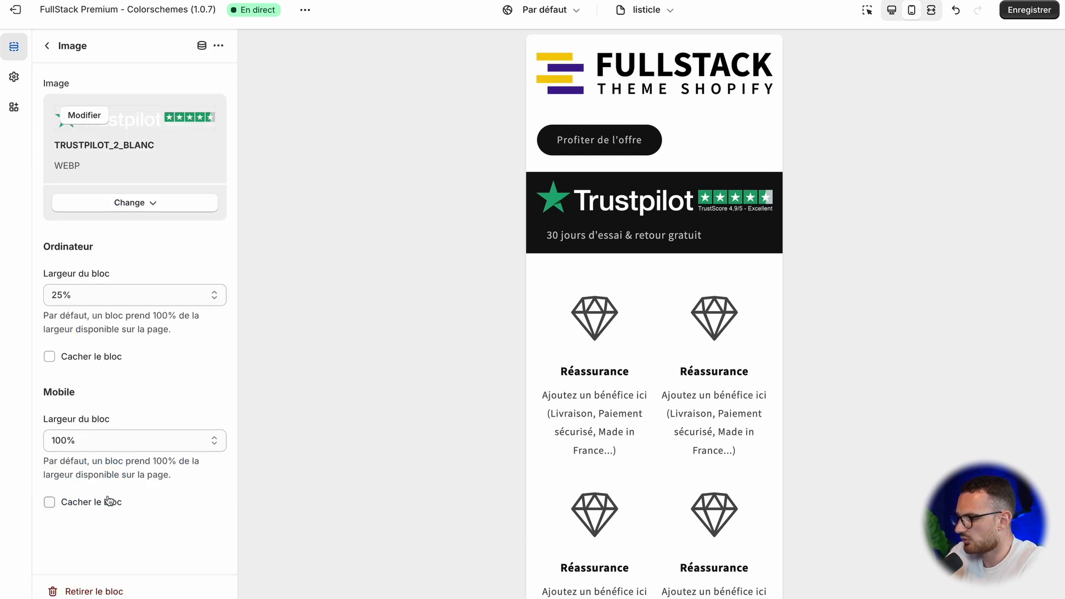
left_click(87, 501)
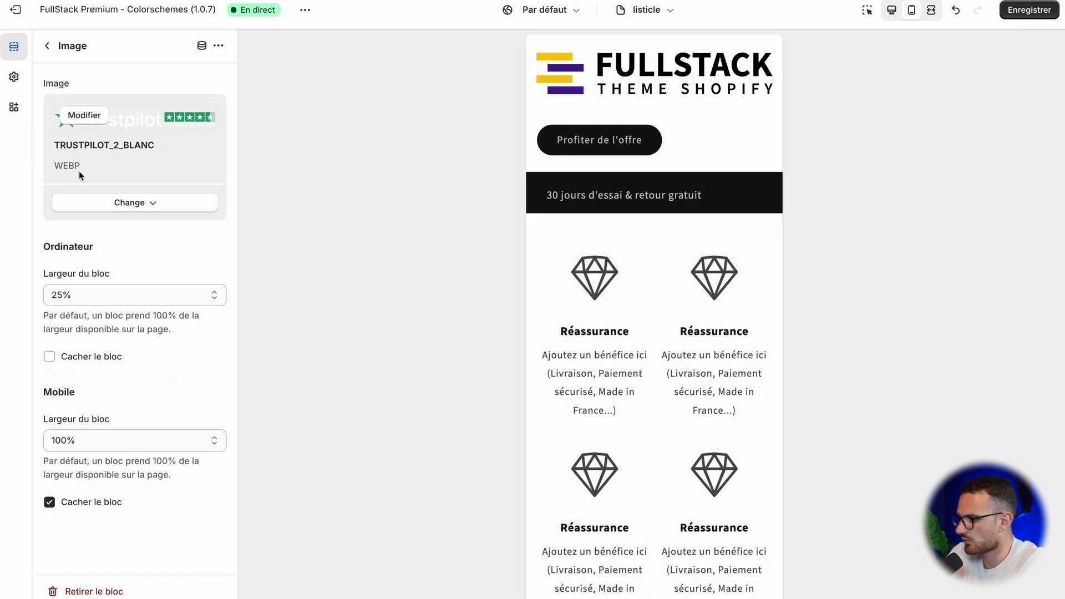
left_click(48, 46)
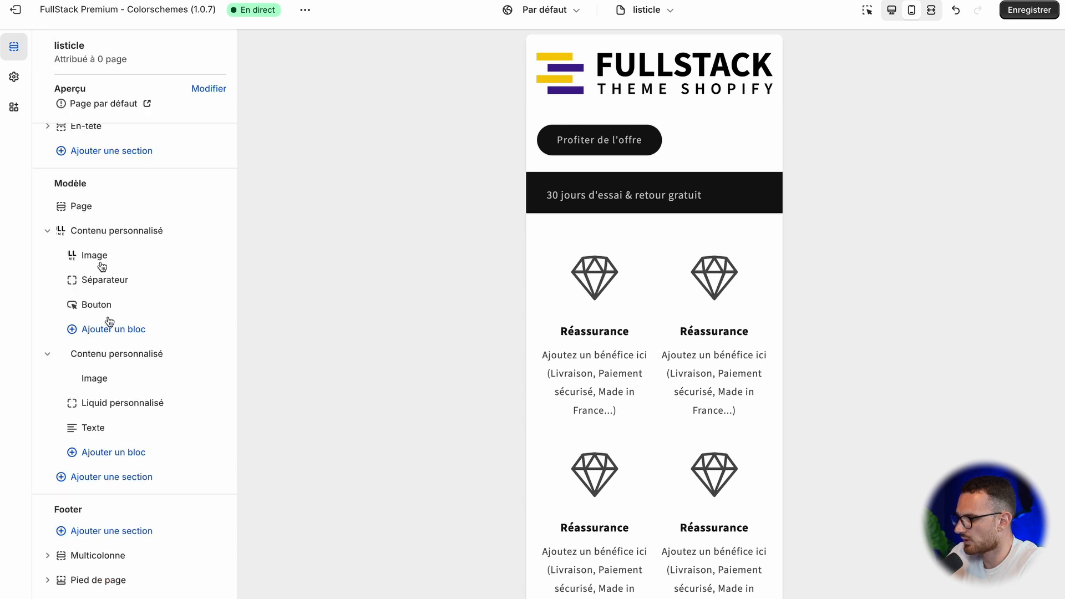
left_click(106, 398)
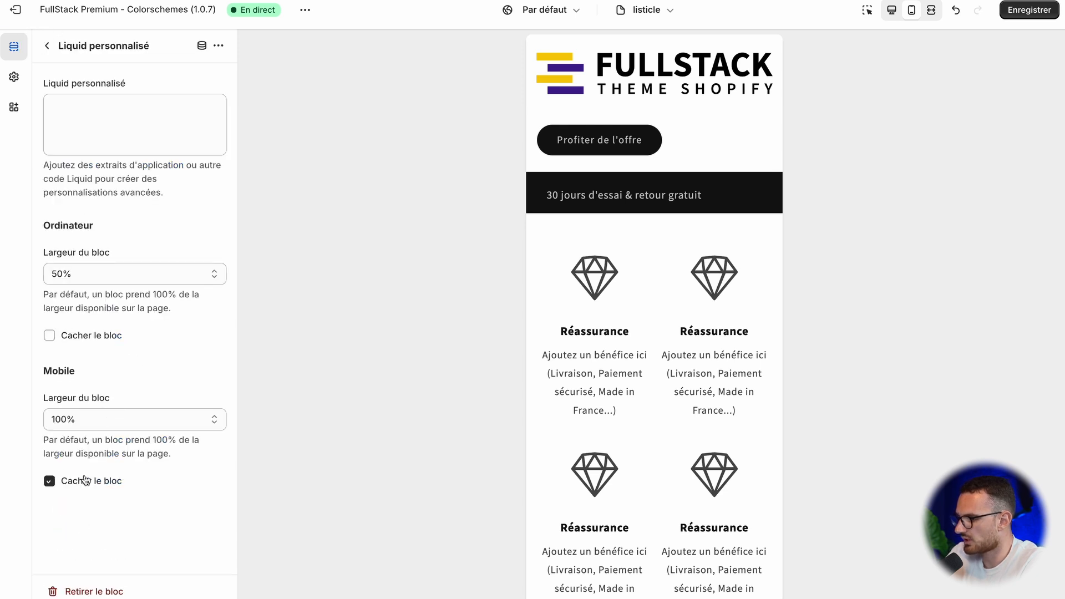
left_click(48, 46)
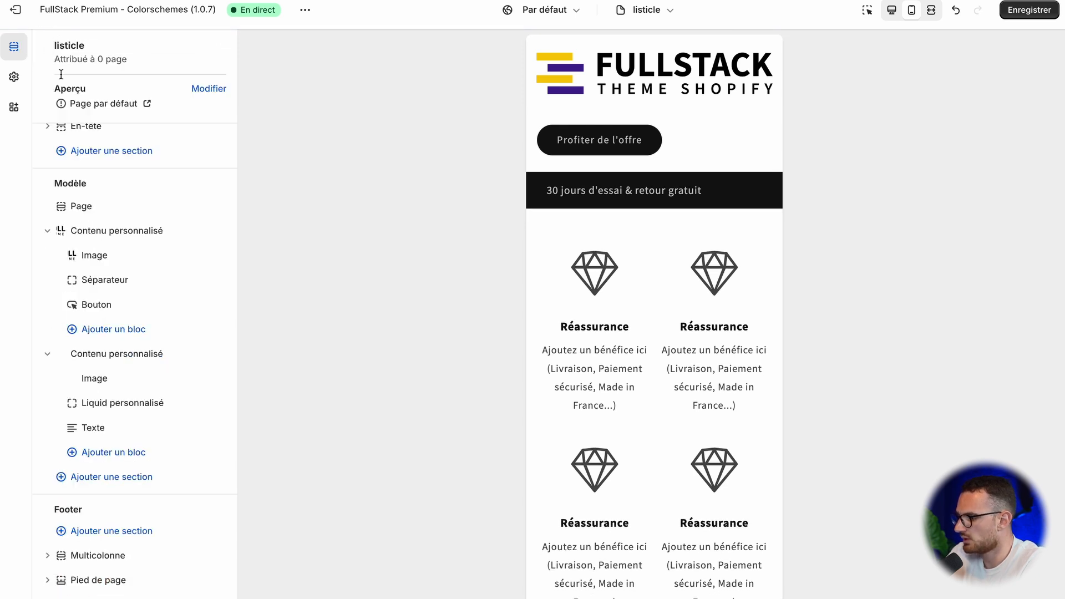
Step: Review the Trustpilot Image block's mobile width options and the banner section's alignment and layout settings
left_click(105, 375)
left_click(139, 439)
left_click(140, 438)
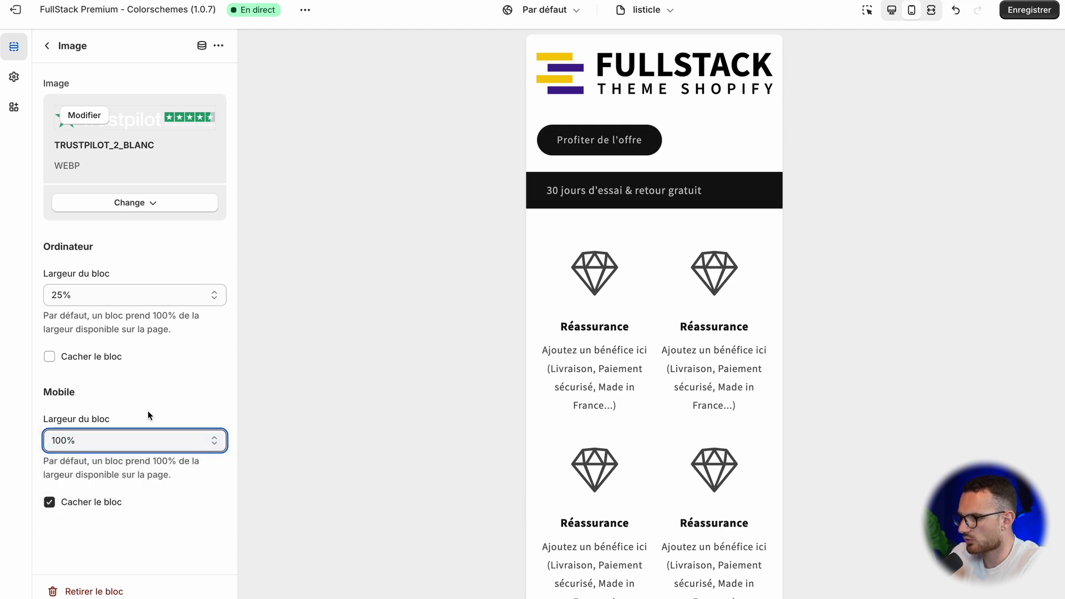
left_click(49, 47)
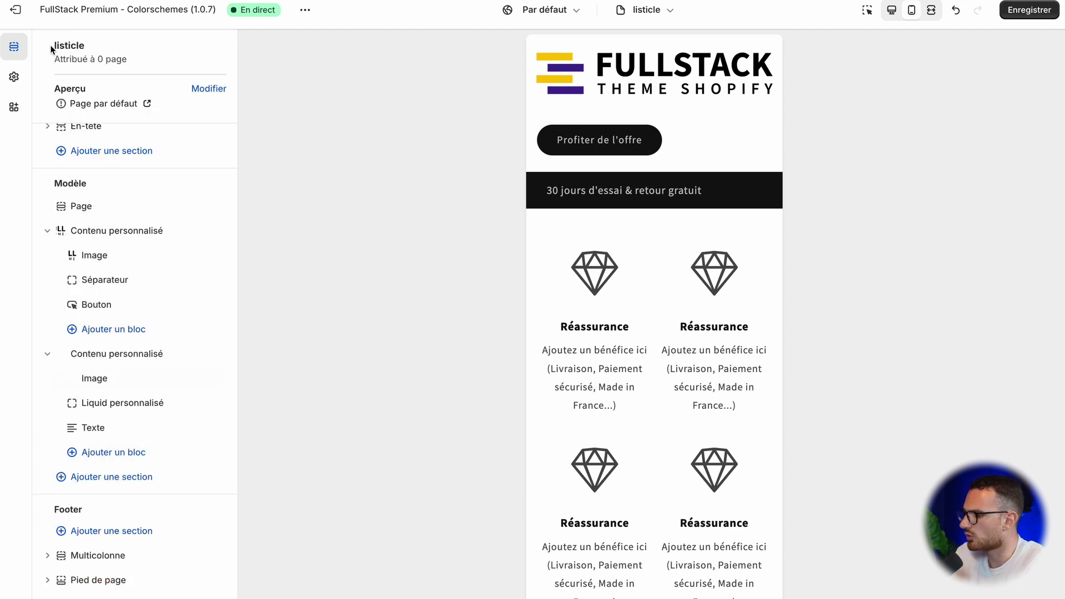
left_click(114, 354)
scroll(119, 374, "down", 5)
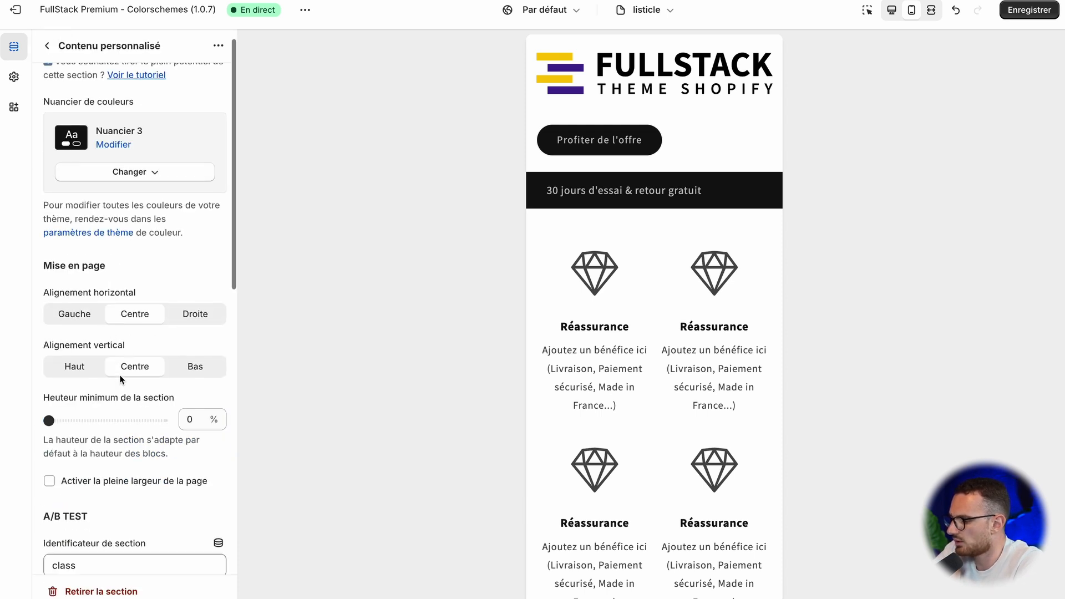
scroll(121, 262, "up", 5)
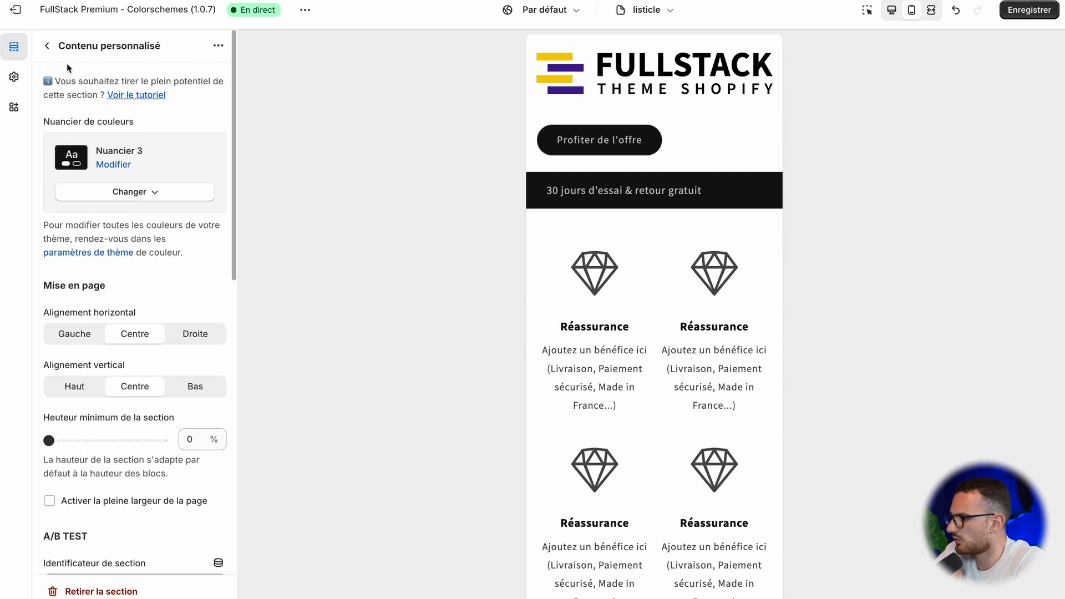
left_click(48, 46)
Step: Set the header logo Image block's mobile width to 50%
left_click(105, 254)
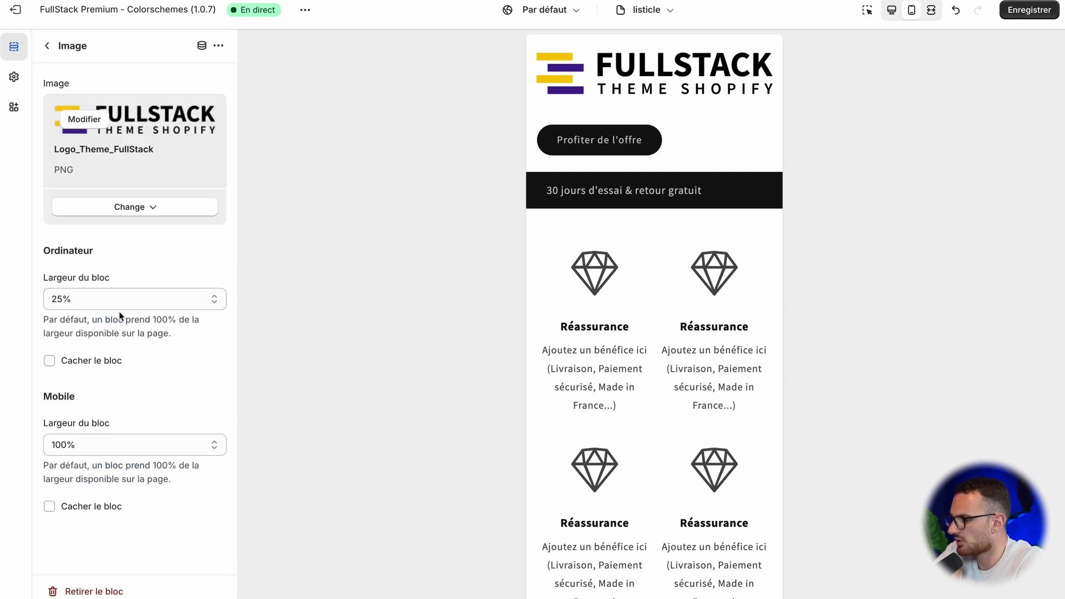
left_click(102, 448)
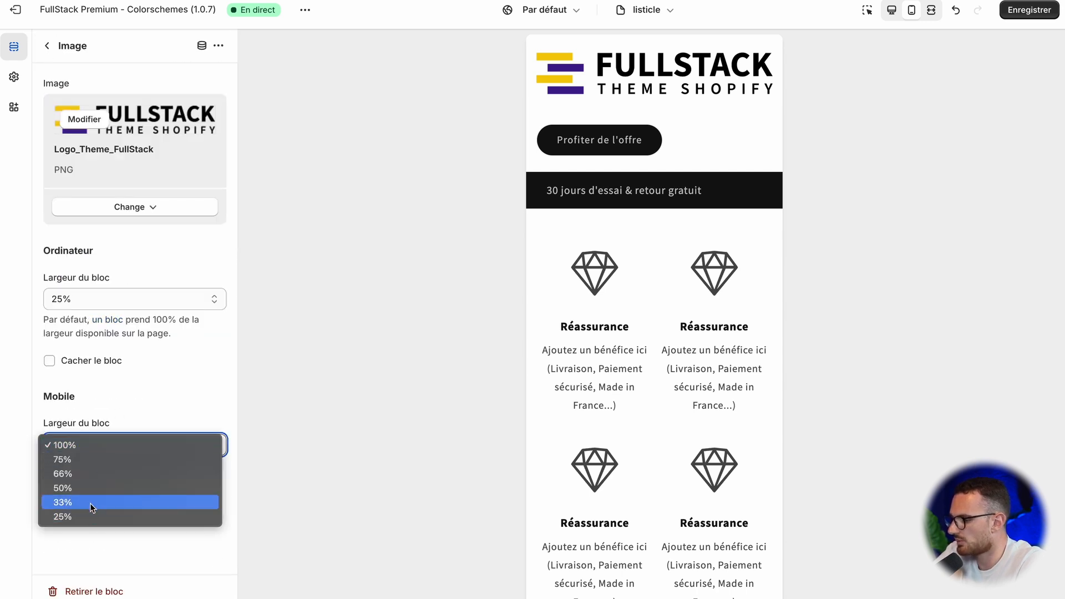
left_click(90, 503)
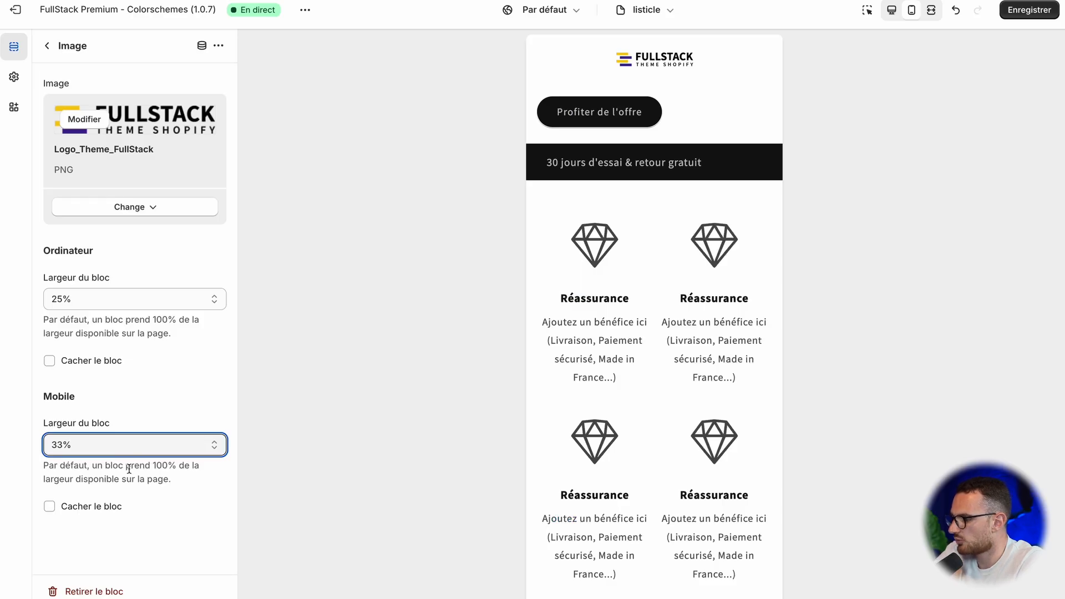
left_click(111, 446)
left_click(89, 432)
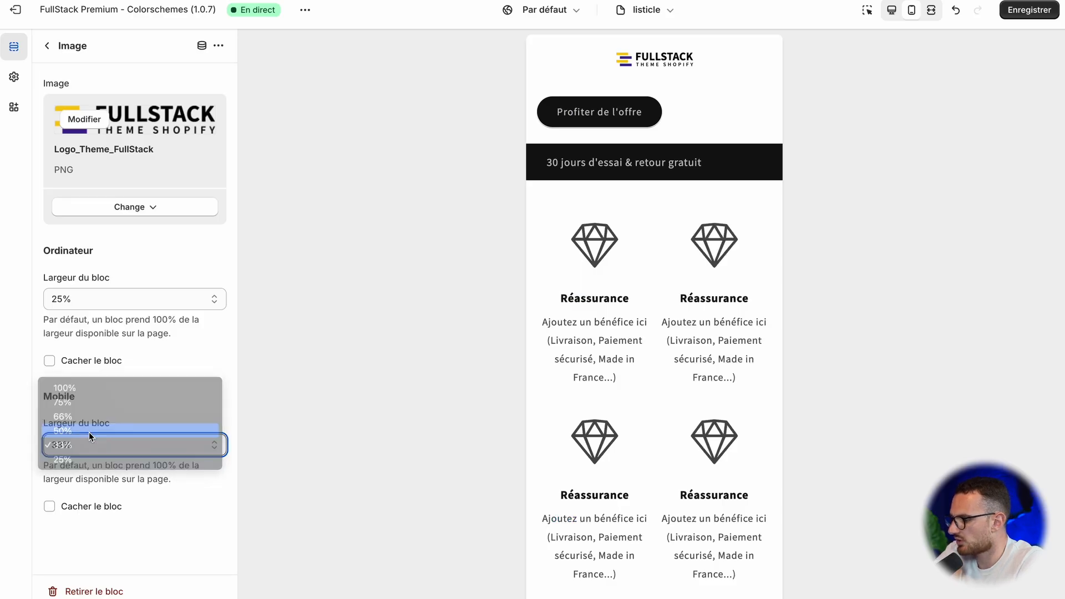
Step: Set the mobile width of the header's "Profiter de l'offre" Bouton block to 50%
left_click(96, 305)
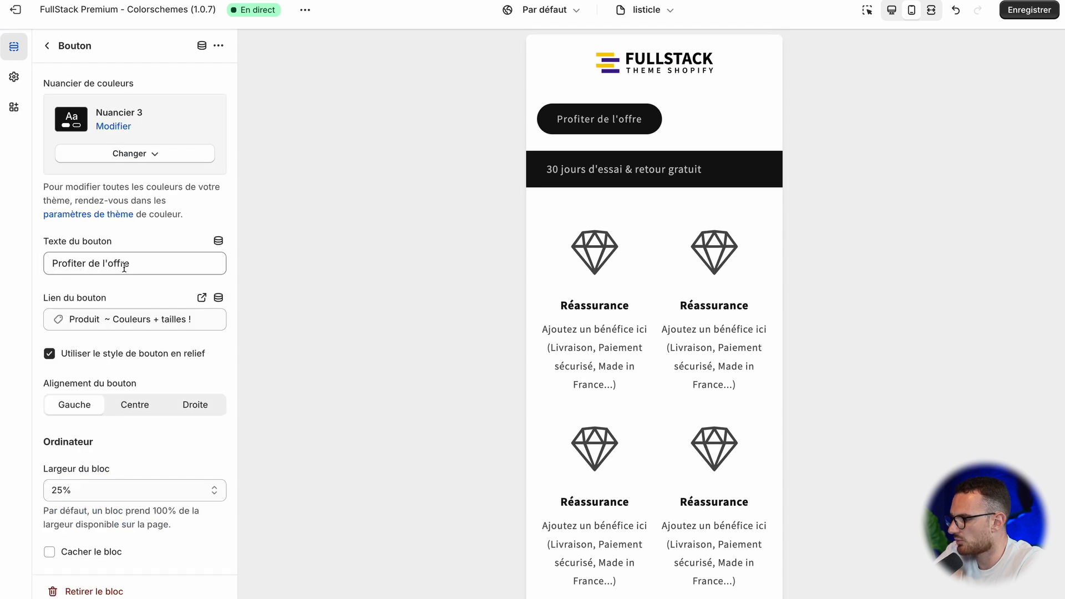
scroll(119, 529, "down", 3)
left_click(99, 492)
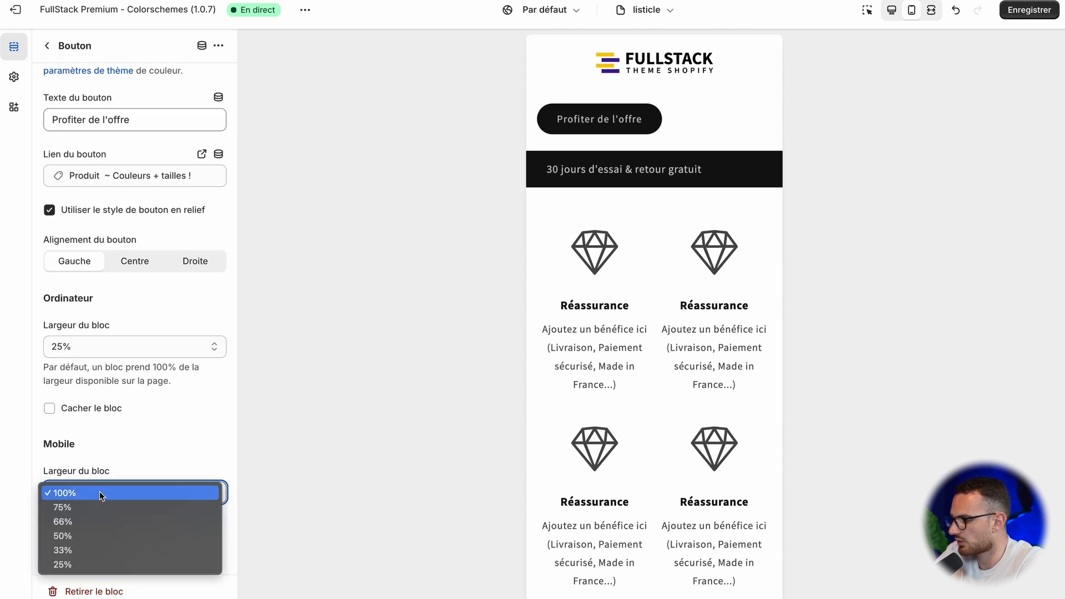
left_click(89, 534)
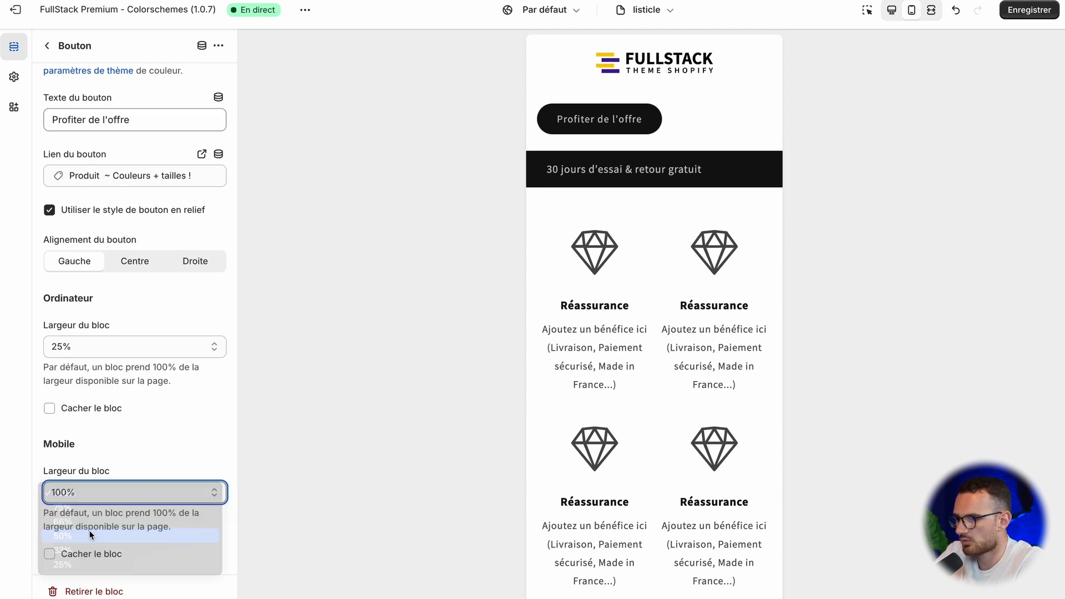
left_click(121, 450)
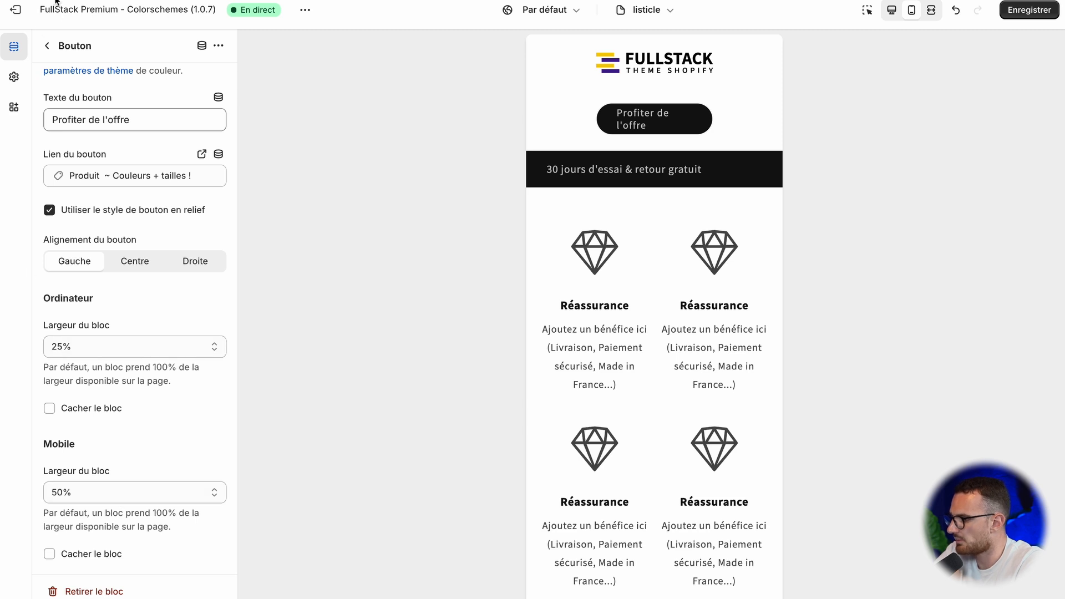
Step: Hide the header section's Séparateur block on mobile
left_click(47, 46)
left_click(111, 279)
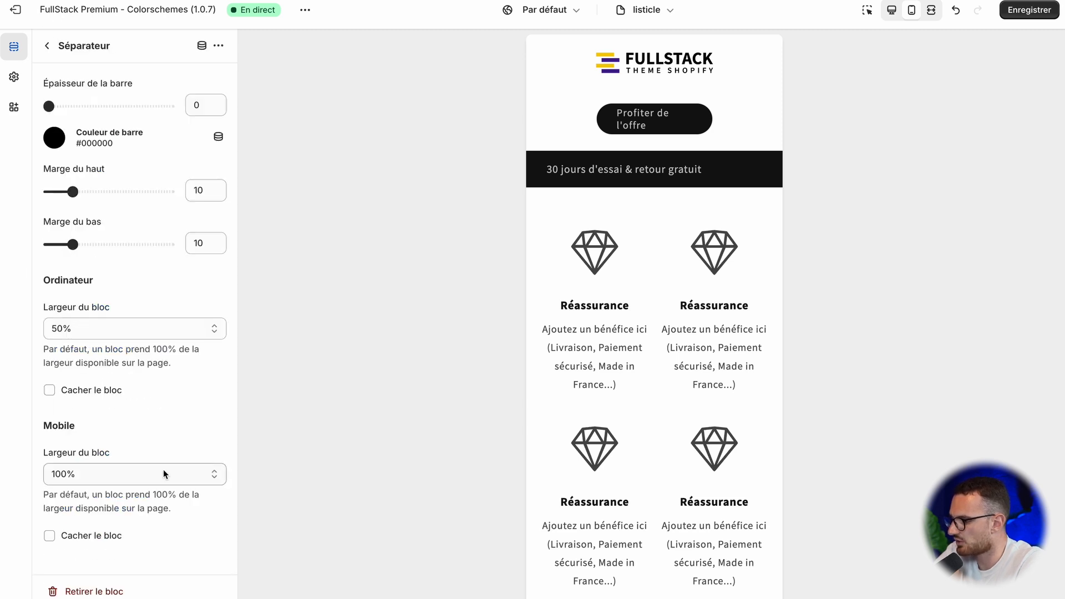
left_click(50, 536)
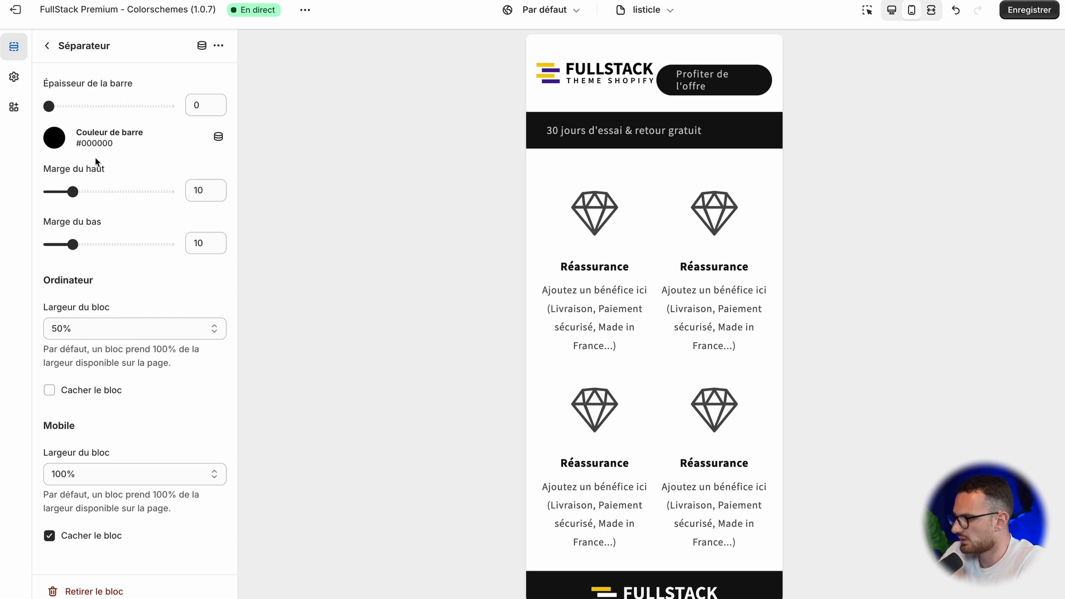
left_click(44, 49)
Step: Hide the header's "Profiter de l'offre" Bouton block on mobile
left_click(102, 304)
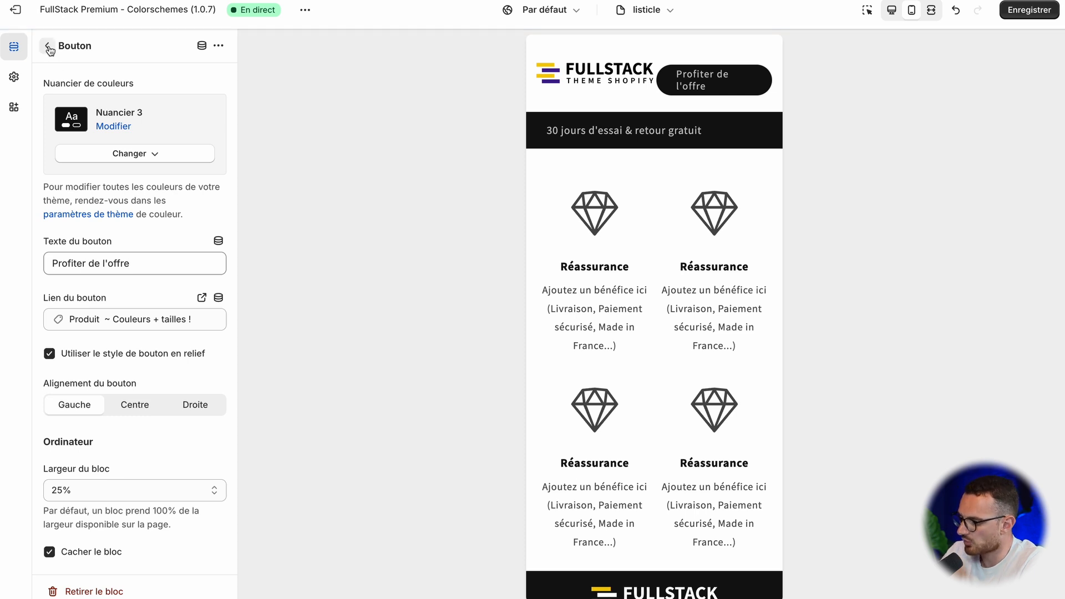
scroll(102, 519, "down", 3)
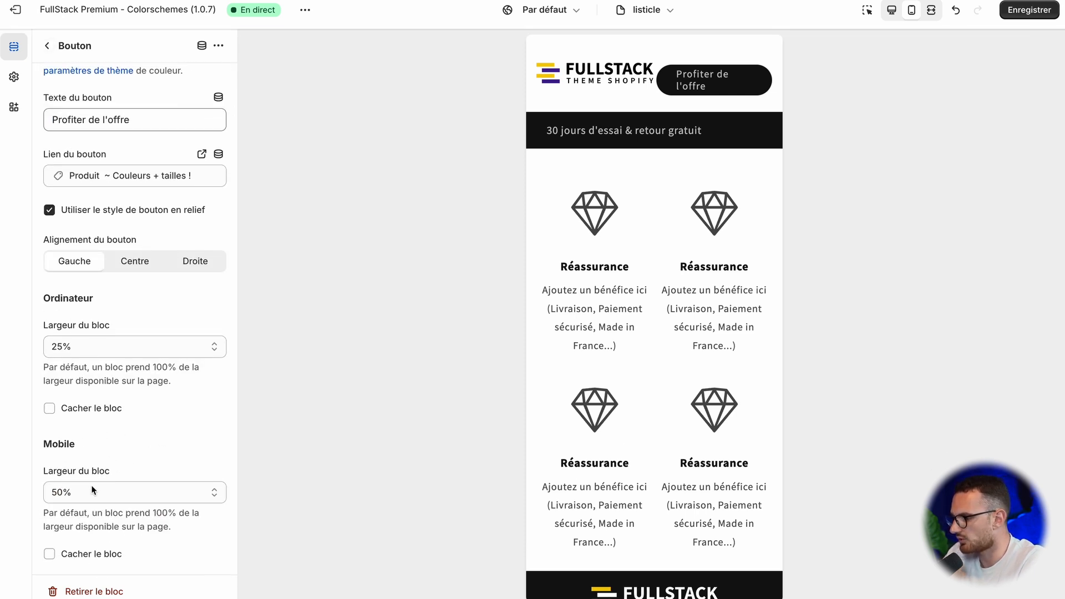
left_click(87, 557)
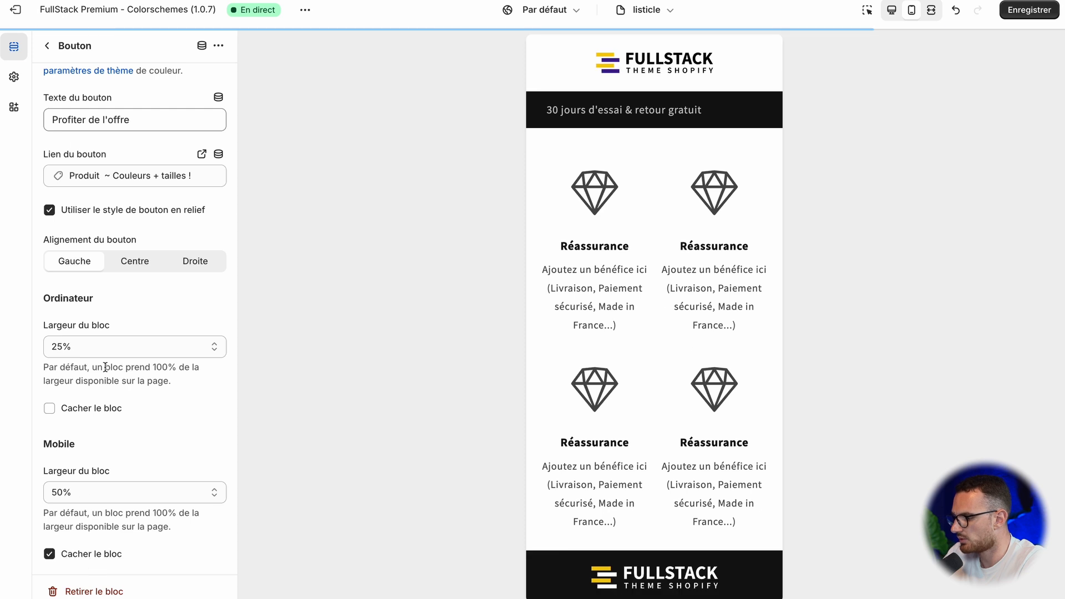
left_click(58, 54)
Step: Add a second Bouton block to the header section, hidden on desktop and 25% wide on mobile
left_click(97, 329)
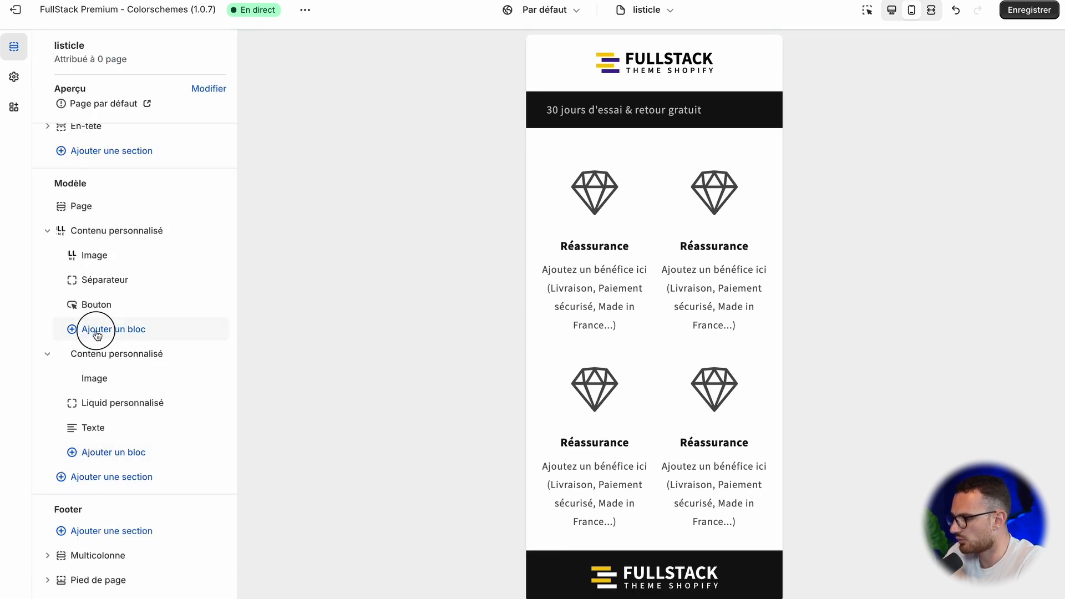
left_click(300, 446)
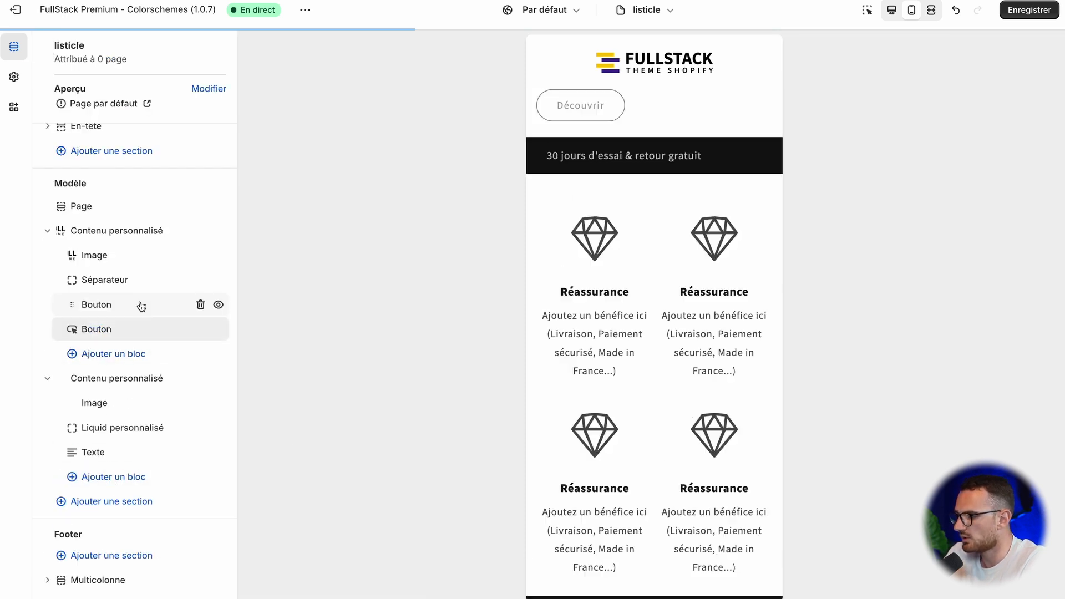
scroll(81, 470, "down", 3)
left_click(49, 408)
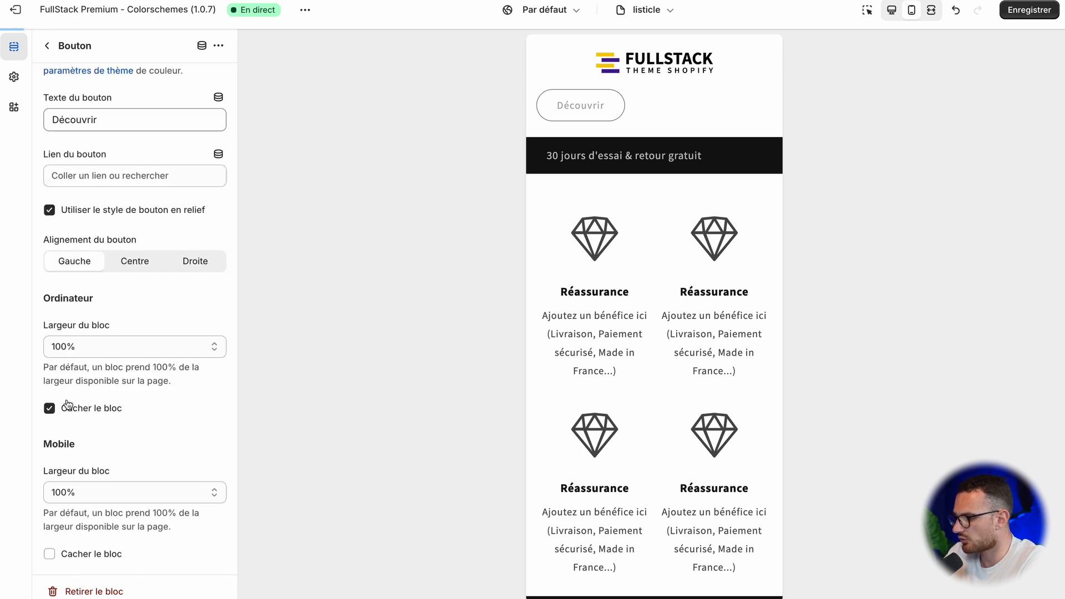
left_click(89, 491)
left_click(93, 566)
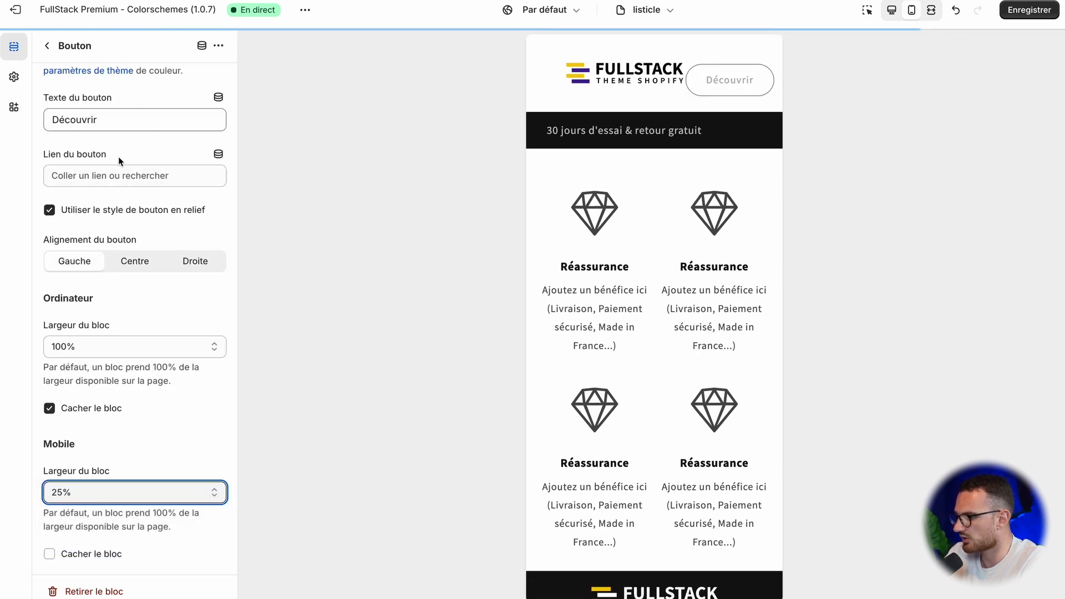
left_click(113, 123)
left_click(114, 179)
left_click(124, 231)
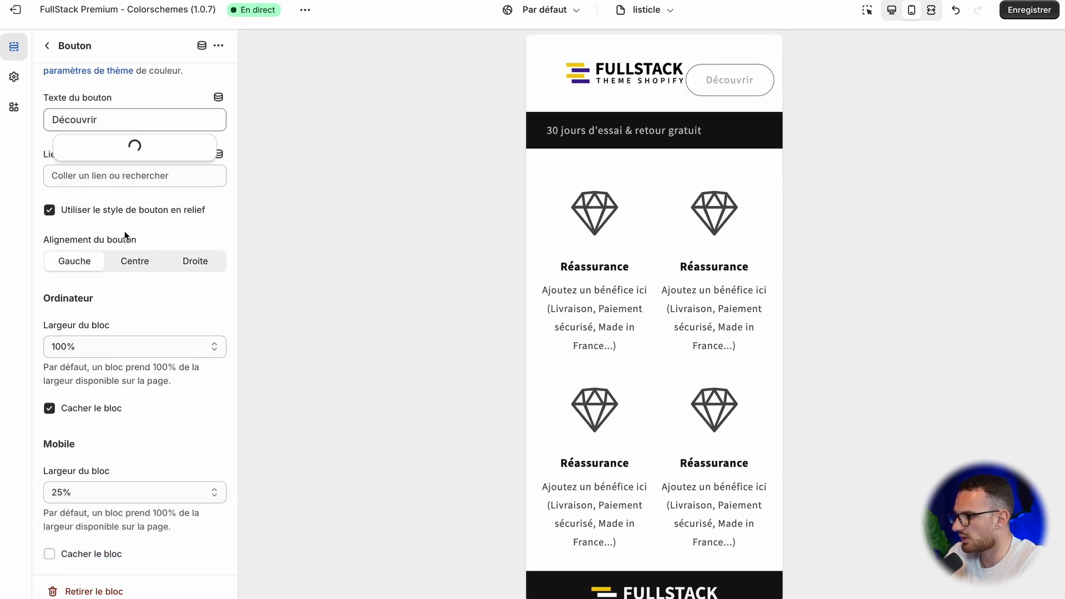
left_click(170, 224)
left_click(136, 176)
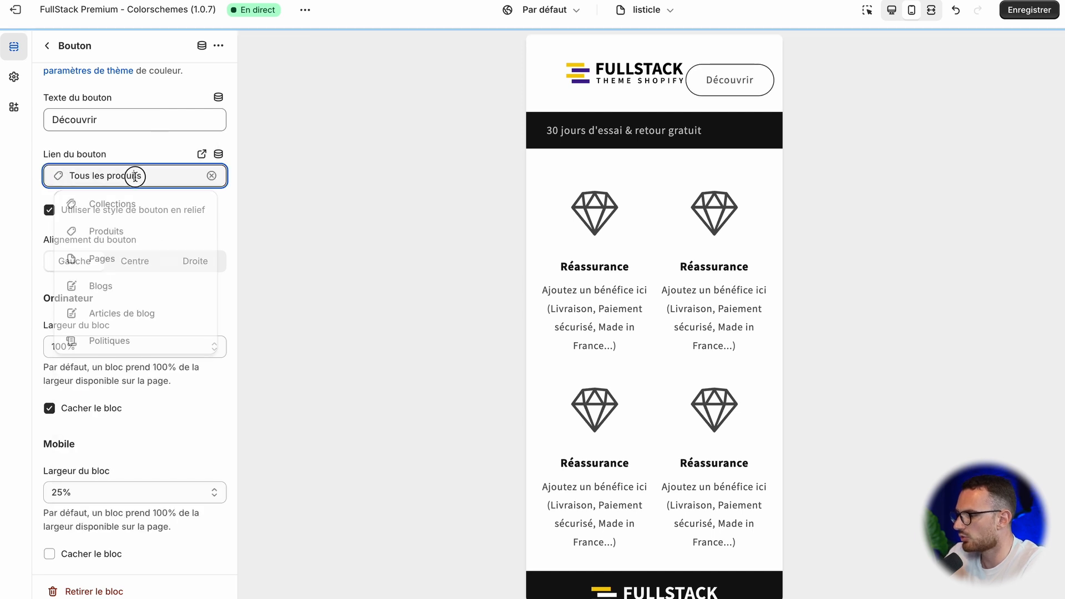
left_click(211, 175)
Step: Link the new mobile Bouton block to the product "Produit ~ Couleurs + tailles !"
left_click(213, 176)
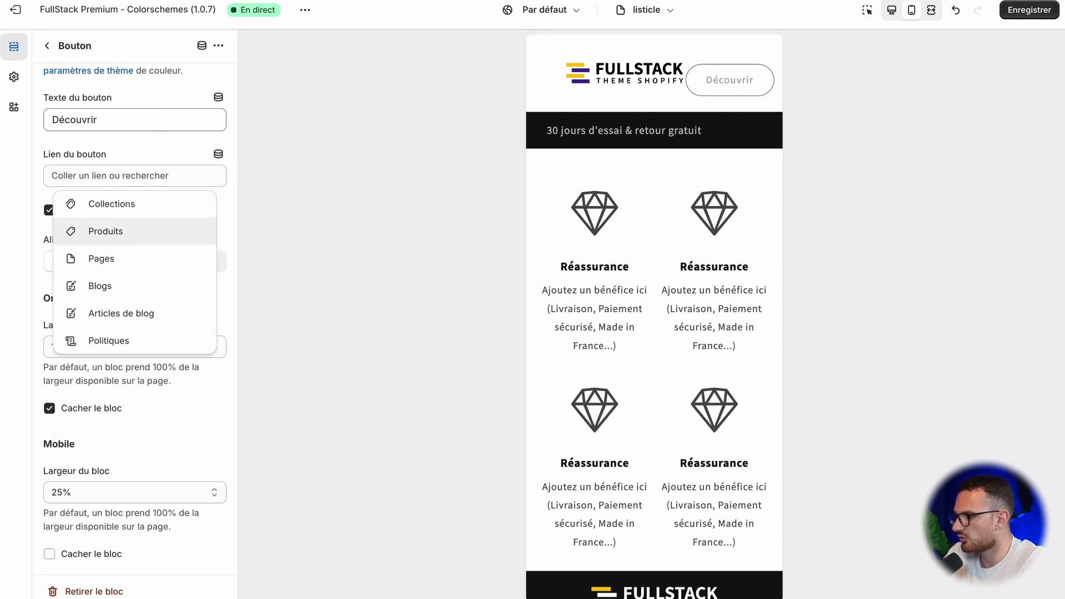
left_click(124, 228)
left_click(136, 259)
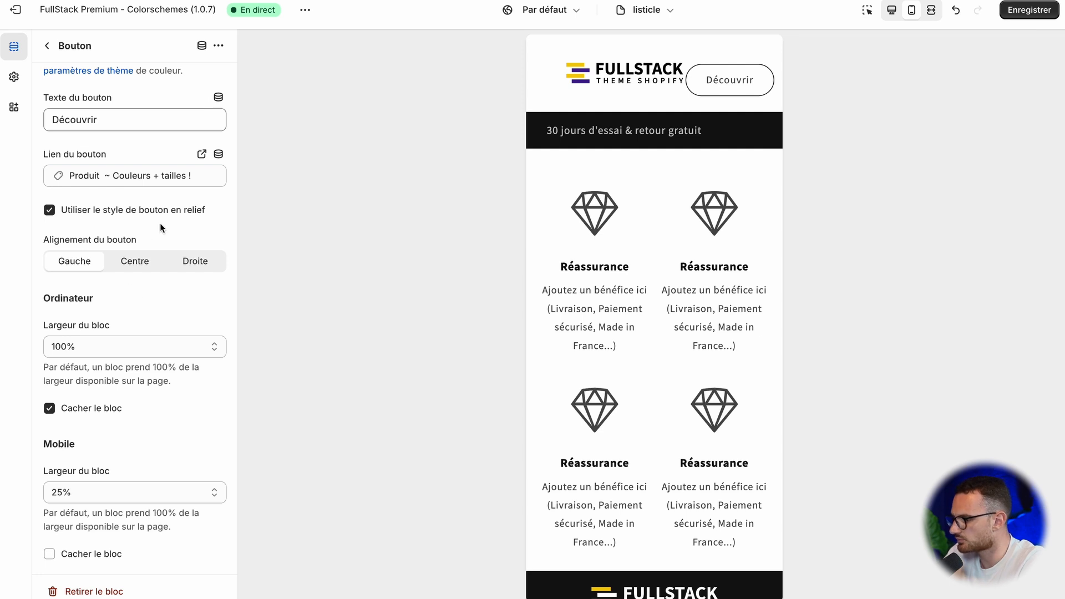
Step: Try centre alignment on the header's mobile "Découvrir" Bouton block, return it to Gauche and reopen the block's settings
left_click(133, 262)
left_click(76, 259)
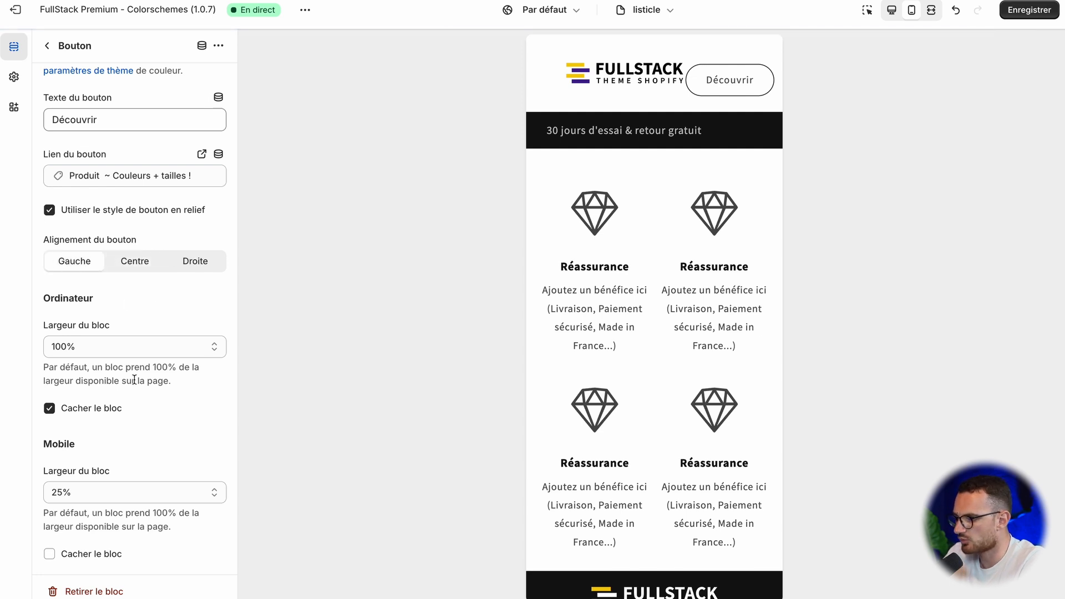
scroll(134, 380, "up", 3)
left_click(47, 45)
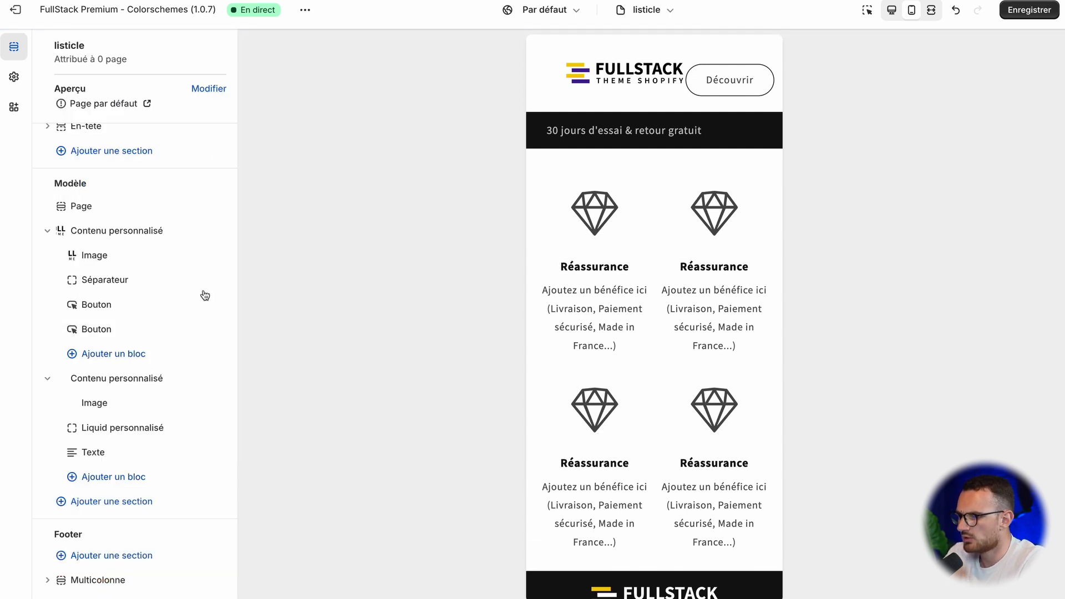
left_click(111, 329)
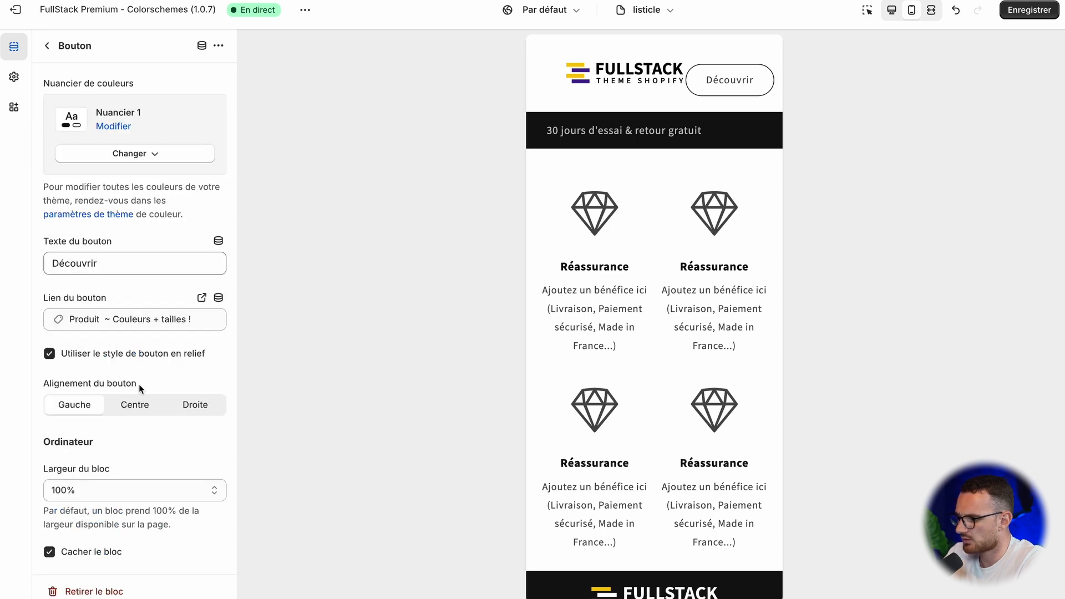
scroll(141, 399, "down", 3)
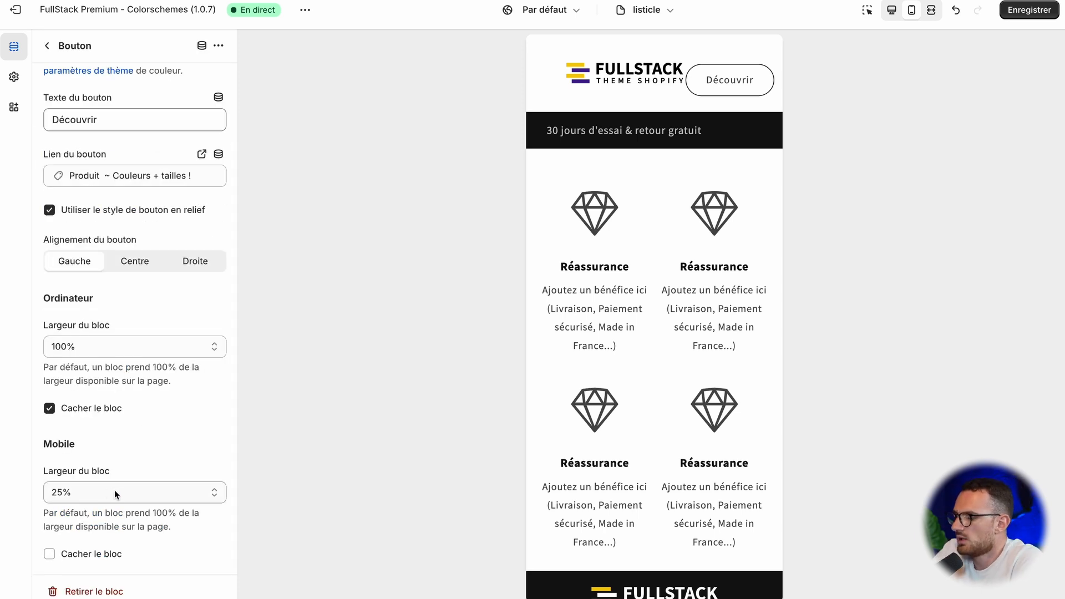
Step: Compare how the header's button renders in the desktop and mobile previews
left_click(895, 10)
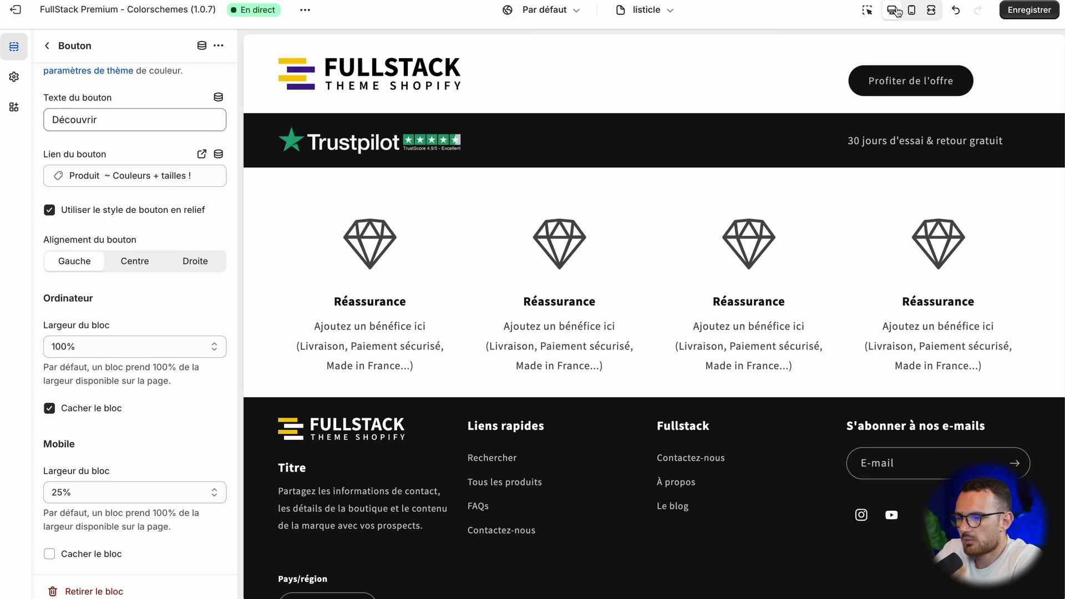
left_click(913, 11)
left_click(890, 11)
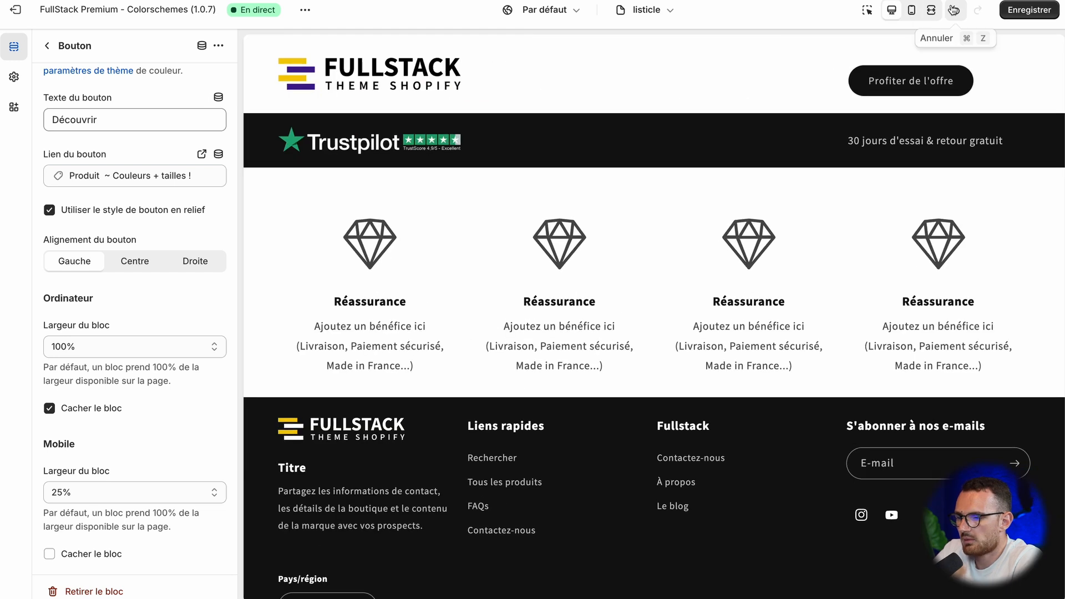
left_click(914, 10)
left_click(892, 10)
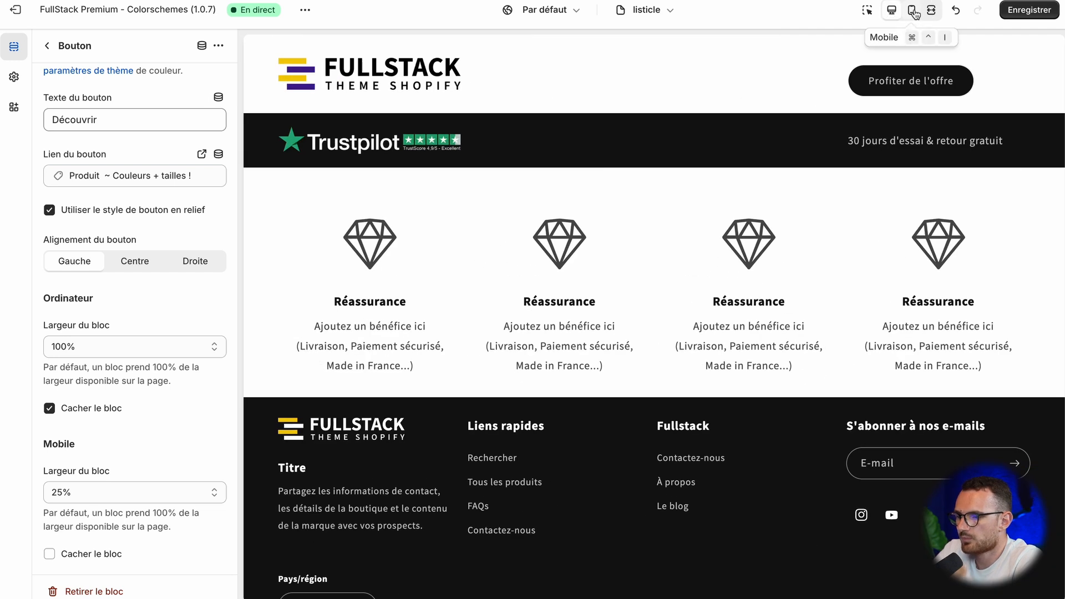
left_click(914, 10)
left_click(899, 12)
left_click(912, 11)
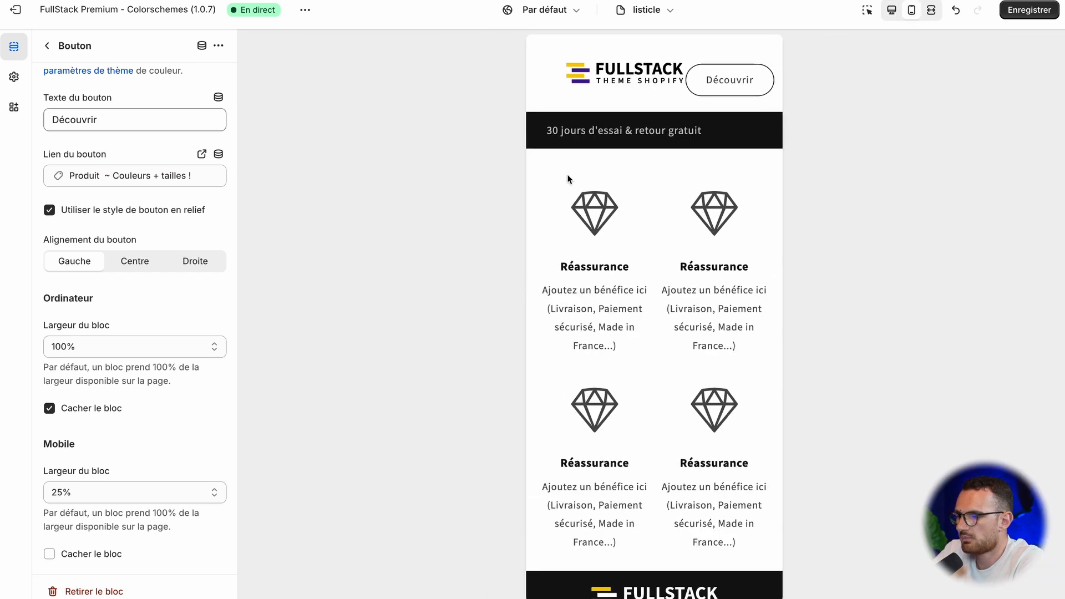
Step: Try a 33% mobile width on the header's logo Image block and review the header section's layout settings
left_click(47, 46)
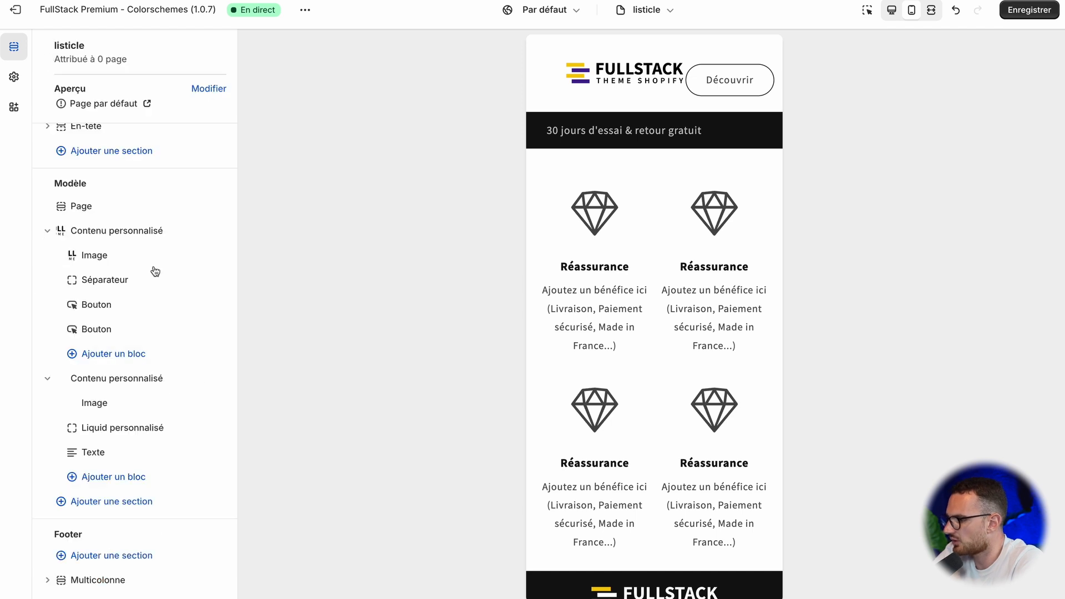
left_click(100, 258)
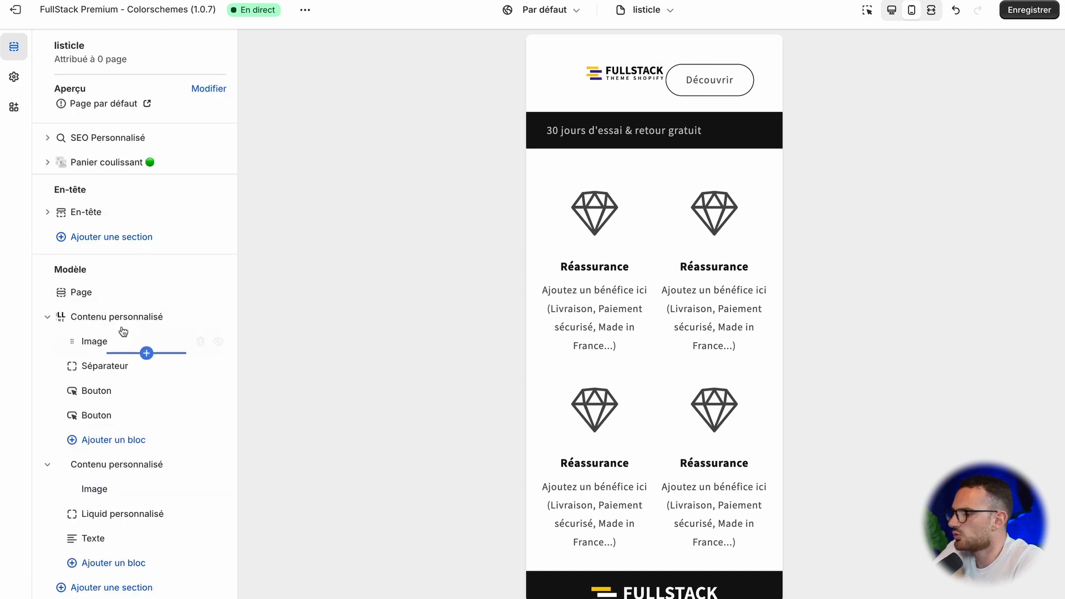
left_click(125, 317)
scroll(89, 311, "down", 3)
scroll(89, 310, "up", 3)
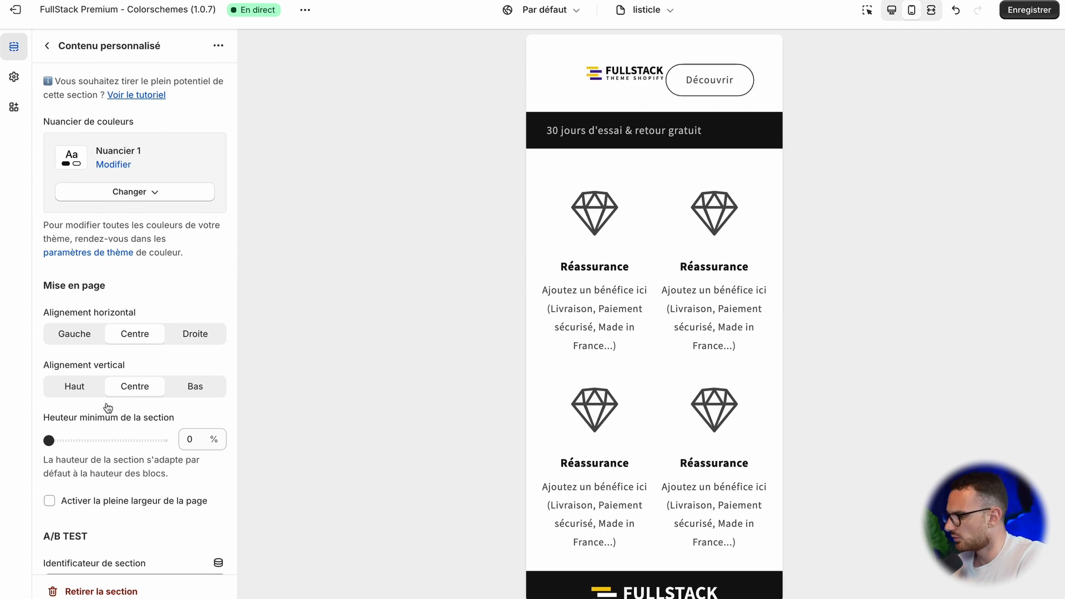
scroll(99, 424, "down", 10)
scroll(99, 424, "up", 10)
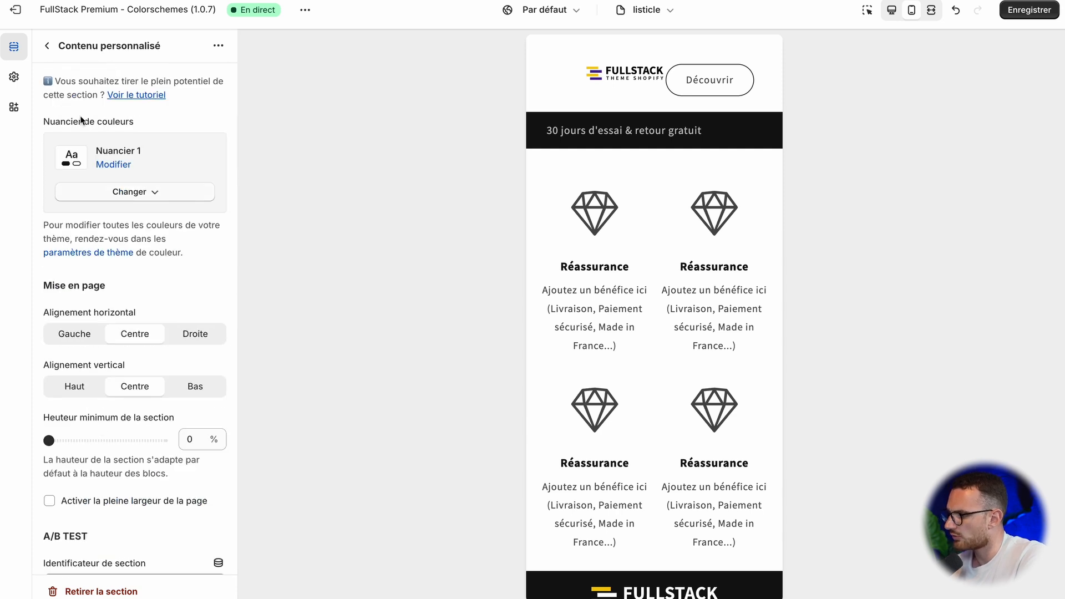
left_click(47, 46)
left_click(115, 319)
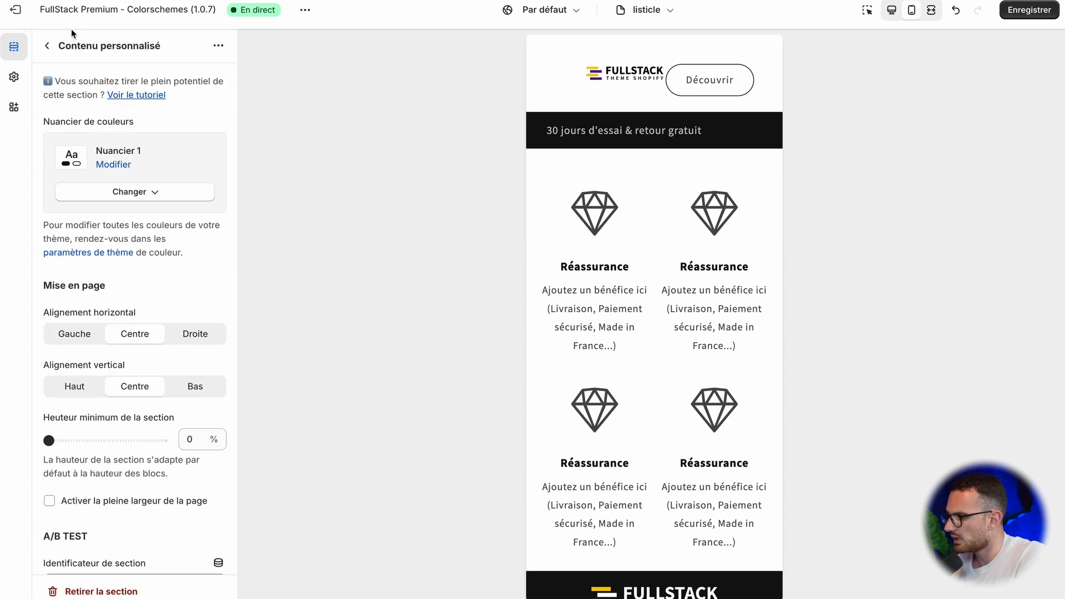
left_click(47, 45)
Step: Try a 75% mobile width on the header's logo Image block, then return it to 50%
left_click(106, 340)
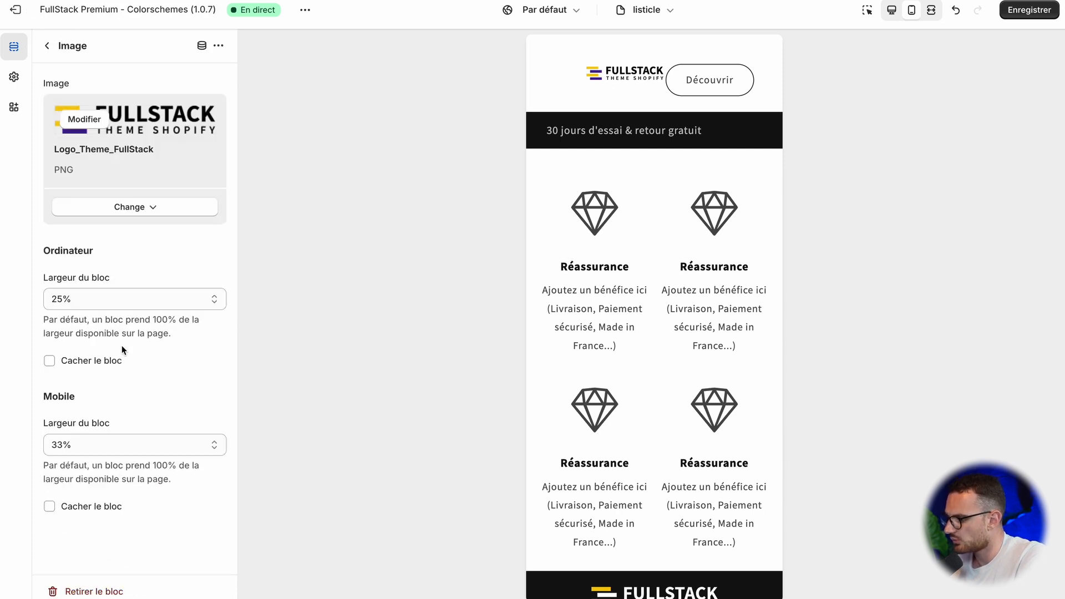
left_click(109, 450)
left_click(95, 402)
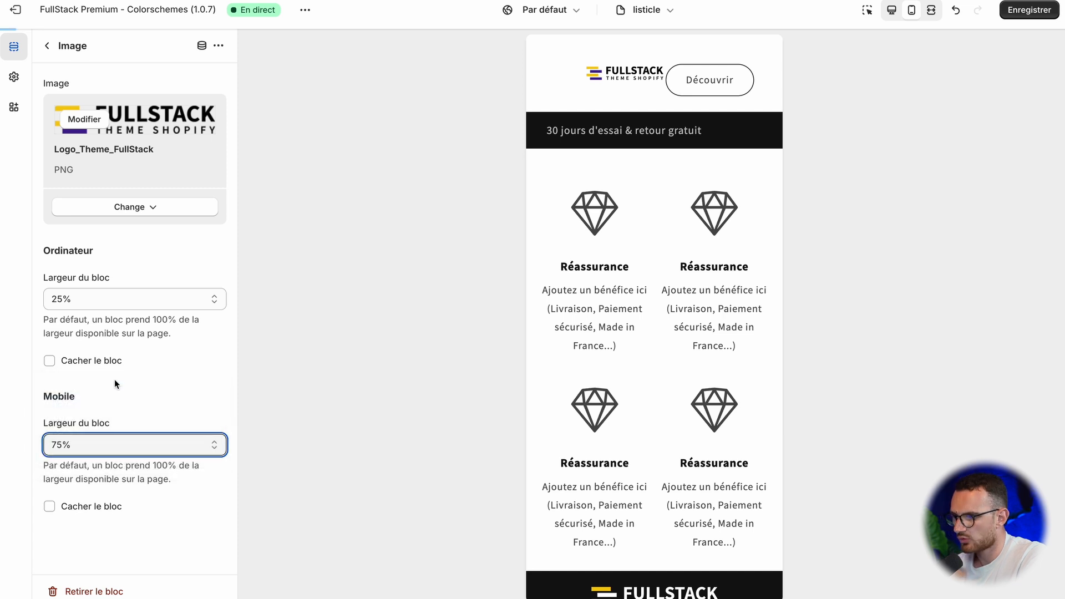
left_click(102, 444)
left_click(105, 472)
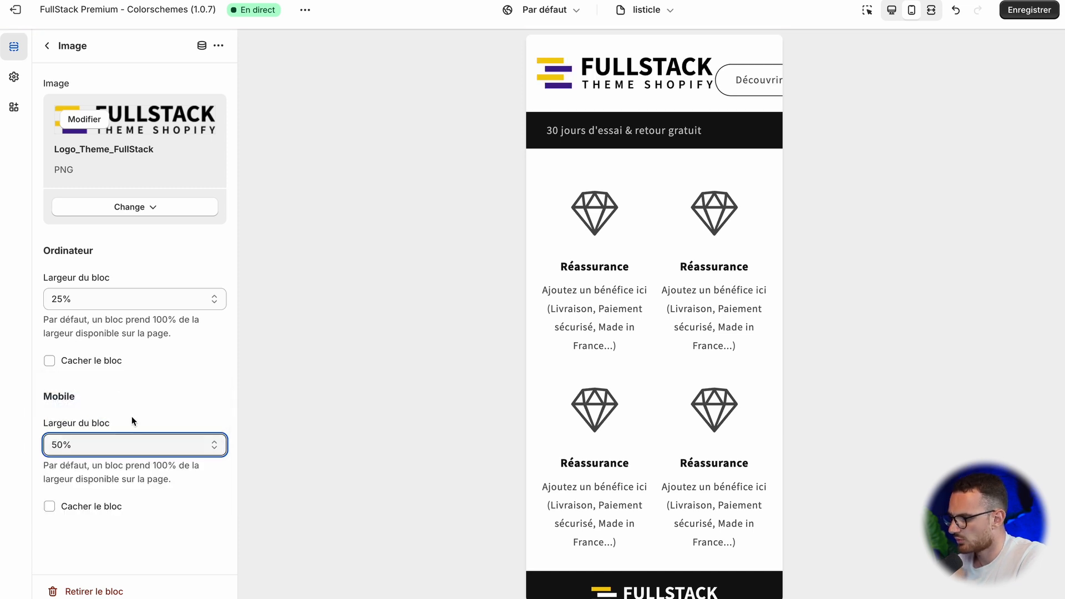
Step: Set the mobile block width of the header's "Découvrir" Bouton to 100%, trying narrower widths such as 33% and 75% first
left_click(46, 45)
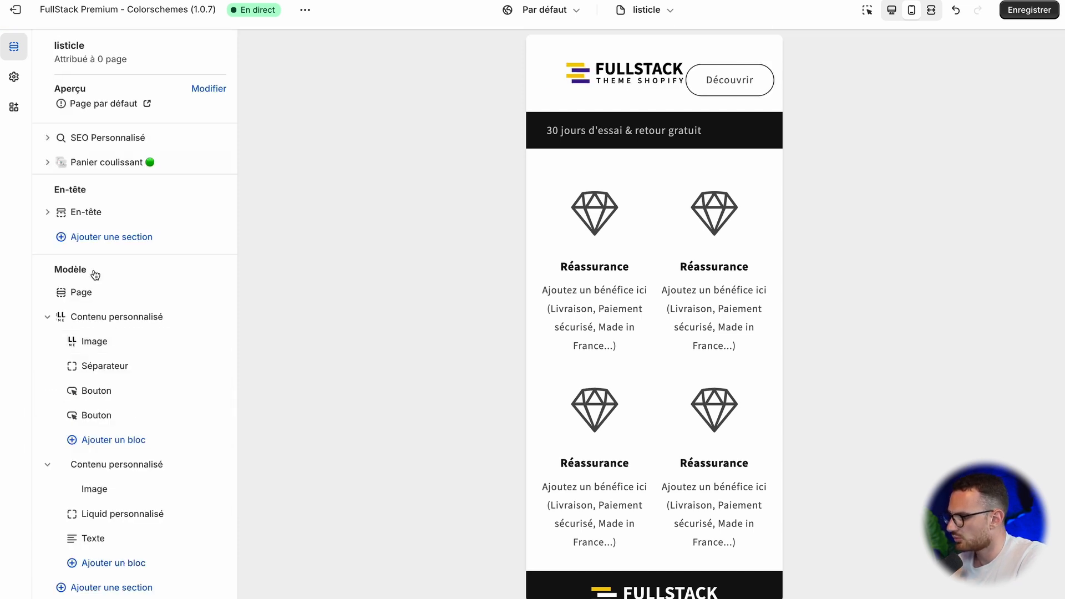
left_click(125, 426)
left_click(101, 415)
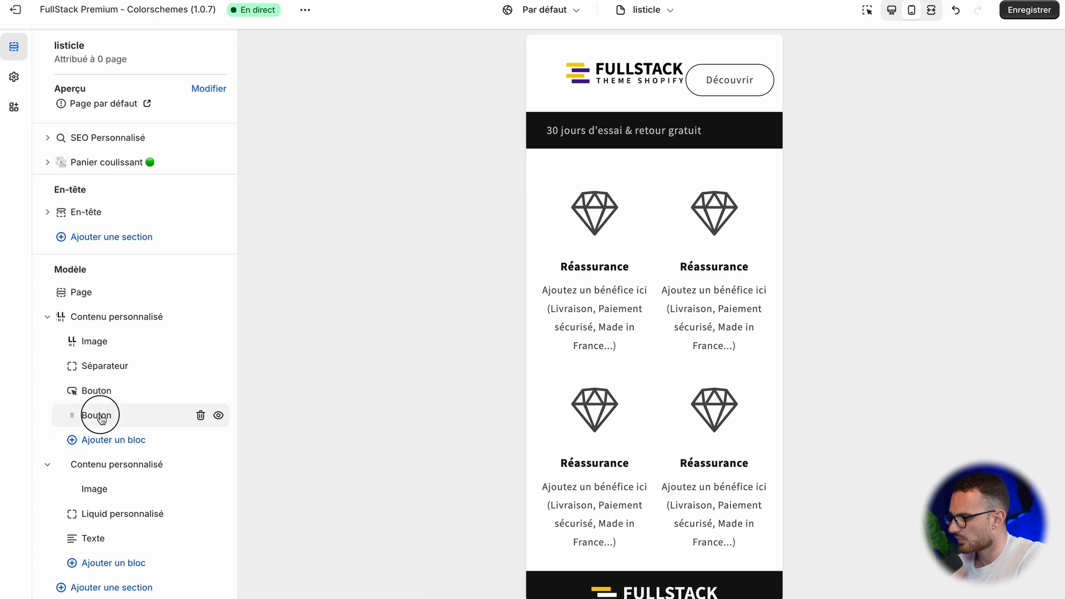
scroll(160, 478, "down", 1)
scroll(161, 478, "down", 2)
left_click(130, 488)
left_click(110, 480)
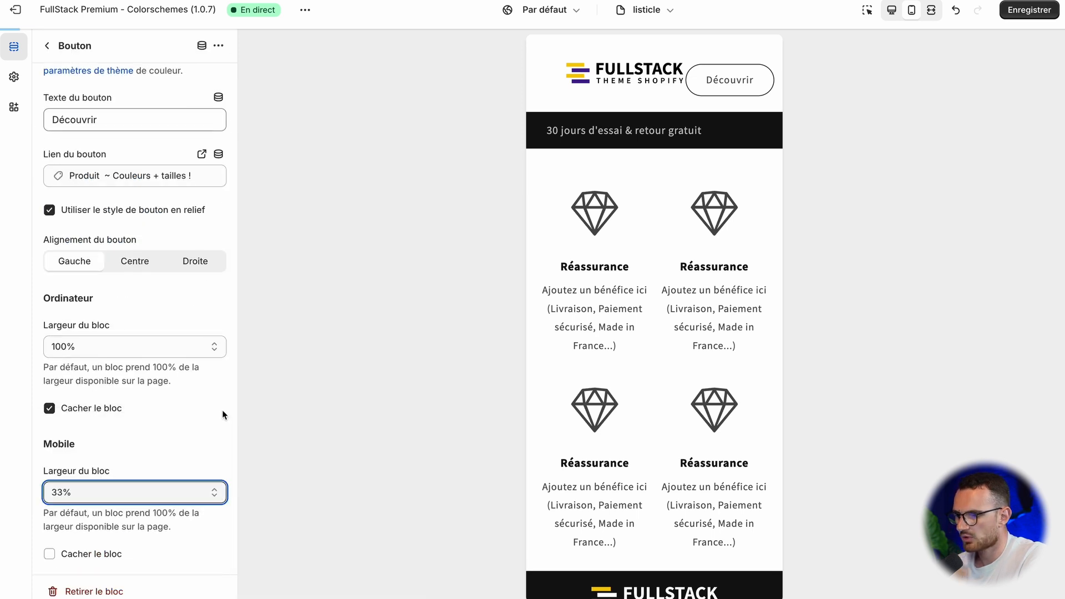
left_click(109, 475)
left_click(109, 479)
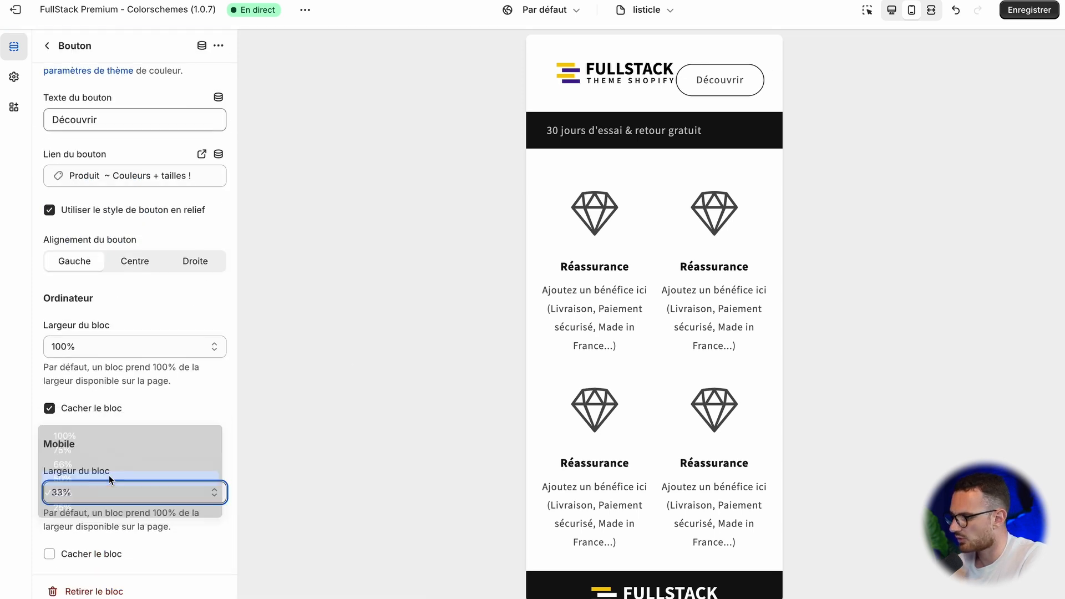
left_click(119, 496)
left_click(106, 466)
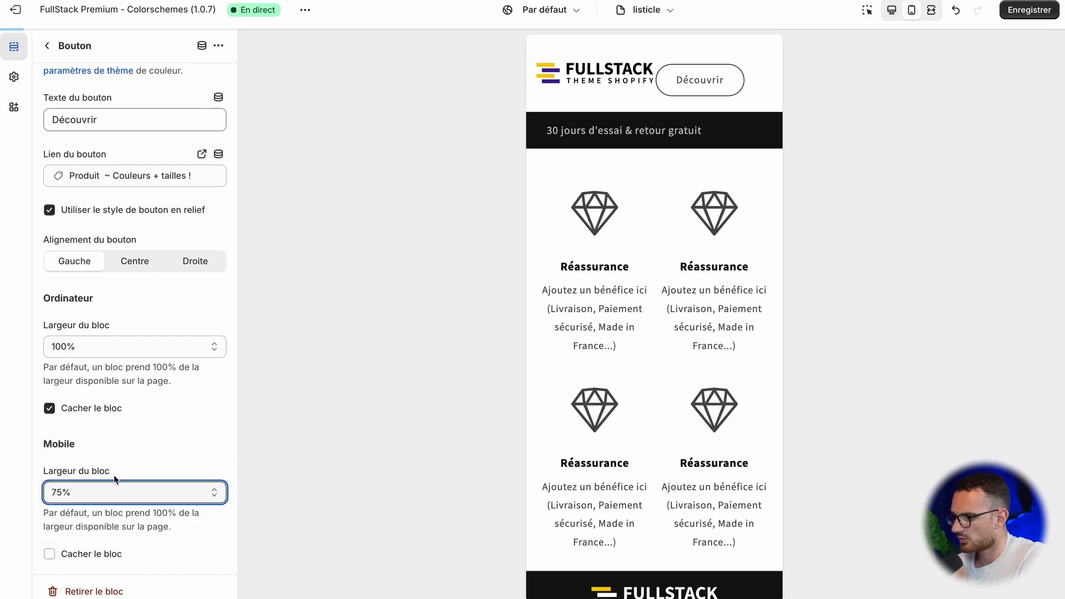
left_click(155, 489)
left_click(138, 481)
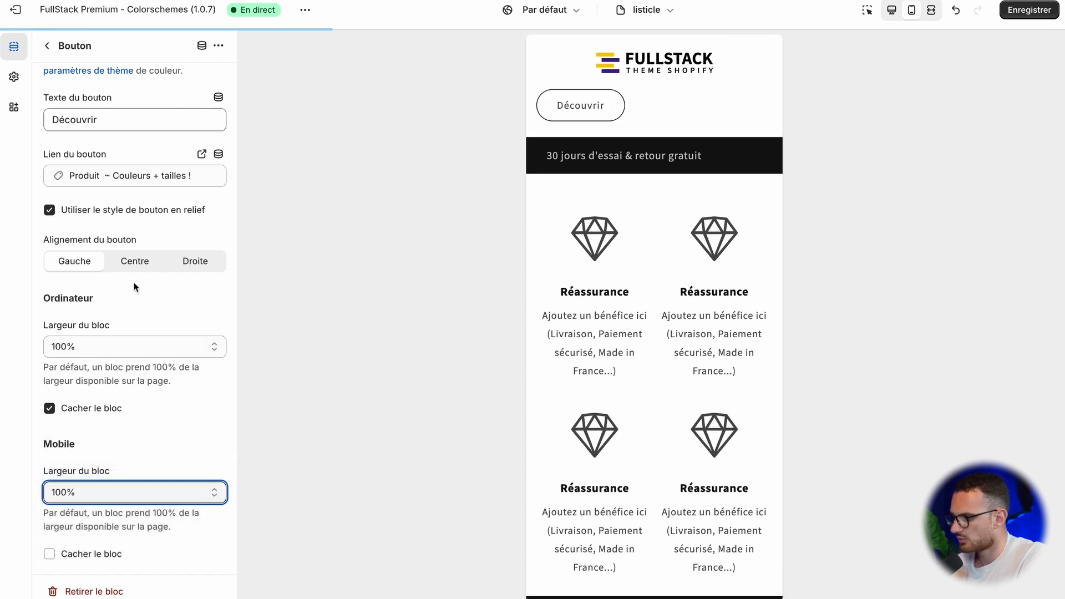
Step: Centre the alignment of the header's mobile "Découvrir" Bouton block
left_click(131, 265)
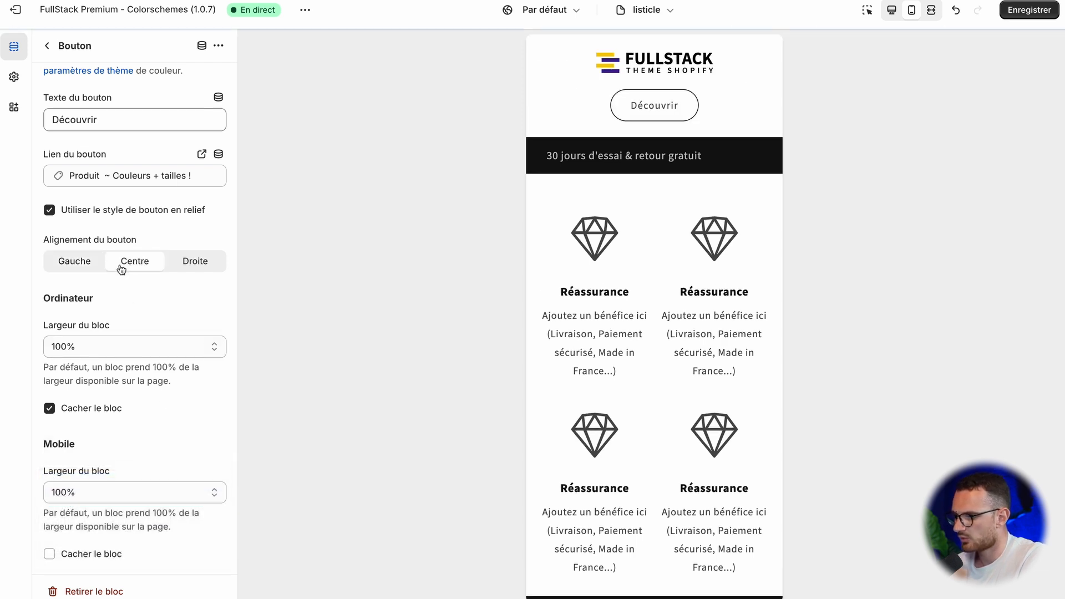
scroll(135, 283, "up", 3)
left_click(53, 54)
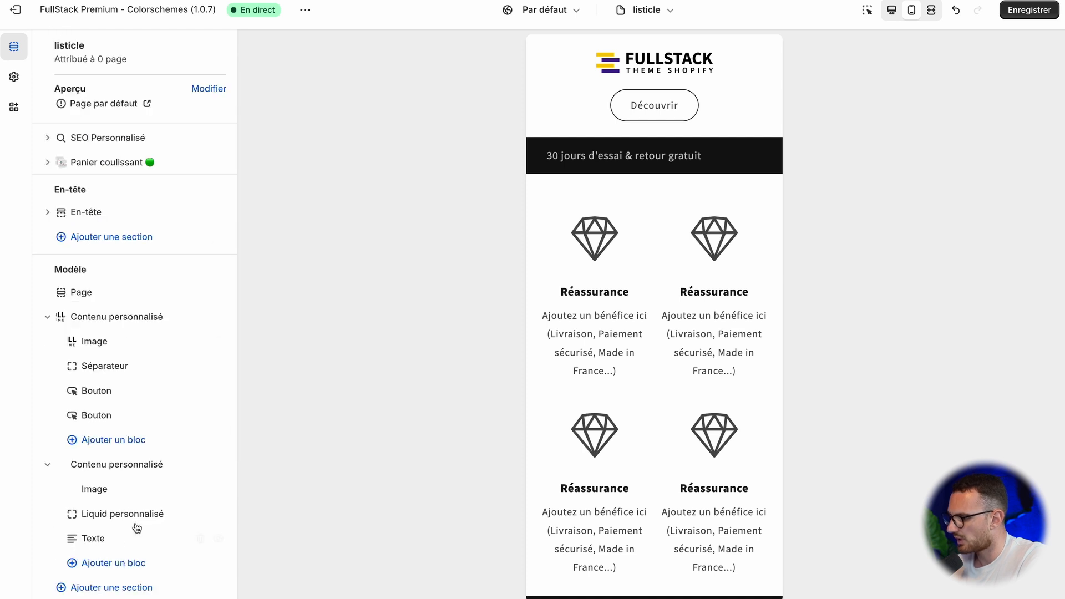
Step: Centre the "30 jours d'essai & retour gratuit" Texte block in the Trustpilot banner section
left_click(117, 539)
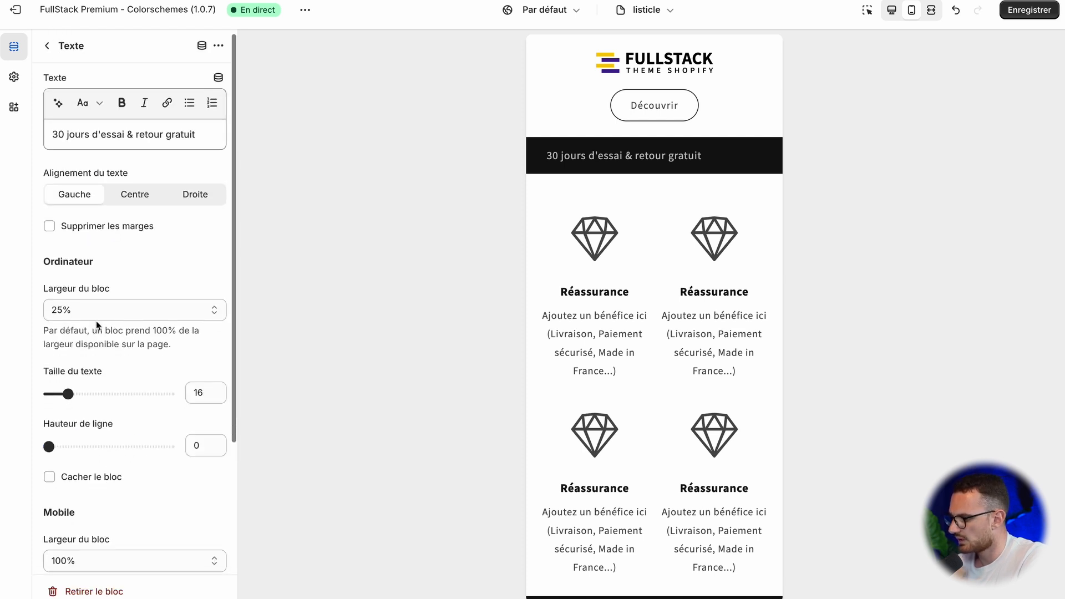
scroll(95, 324, "down", 3)
scroll(89, 255, "up", 3)
left_click(136, 205)
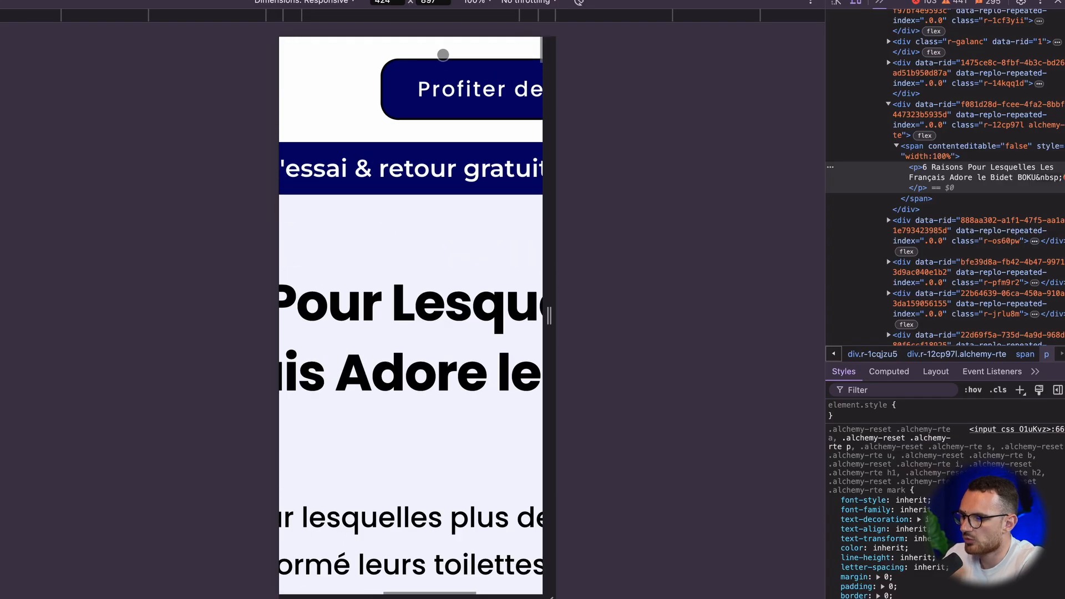
Step: Switch to BOKU's reference page in mobile view and examine its header, inspecting the "Profiter de l'offre" button
scroll(443, 55, "down", 5)
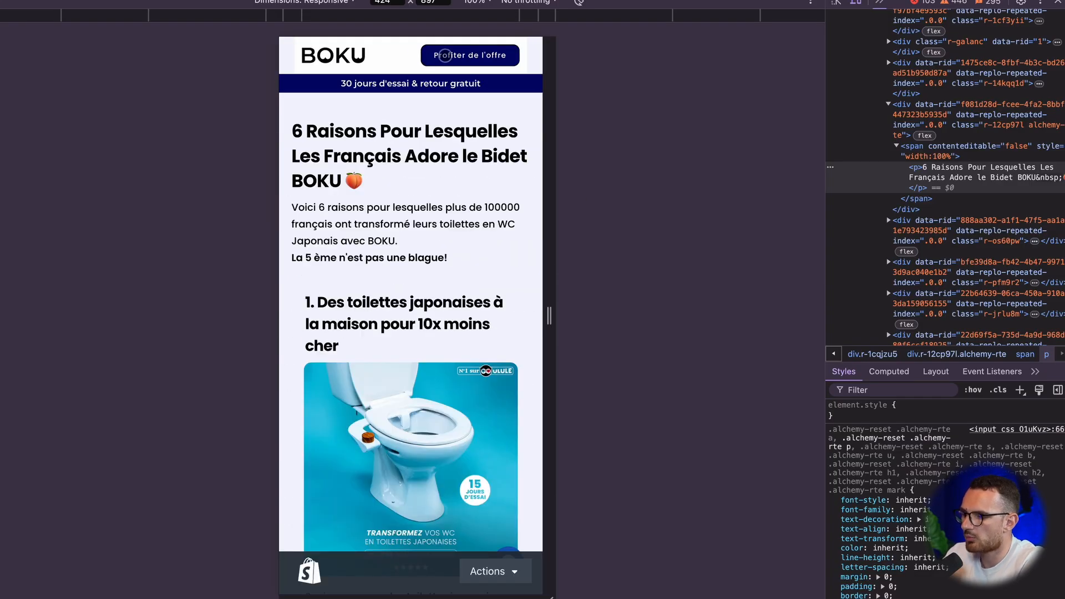
left_click(850, 3)
left_click(849, 4)
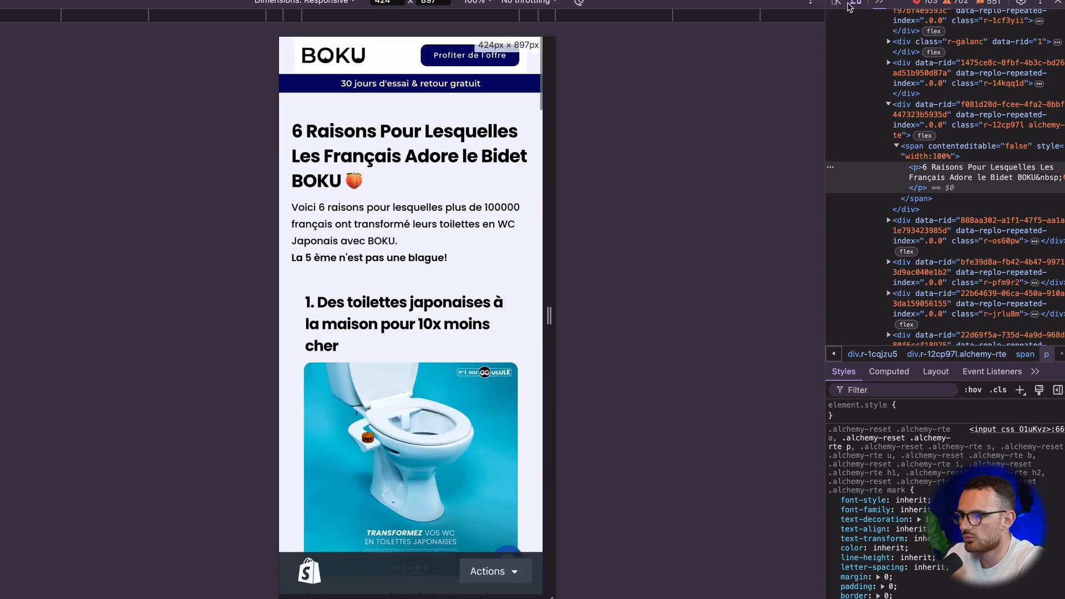
left_click(837, 3)
left_click(442, 58)
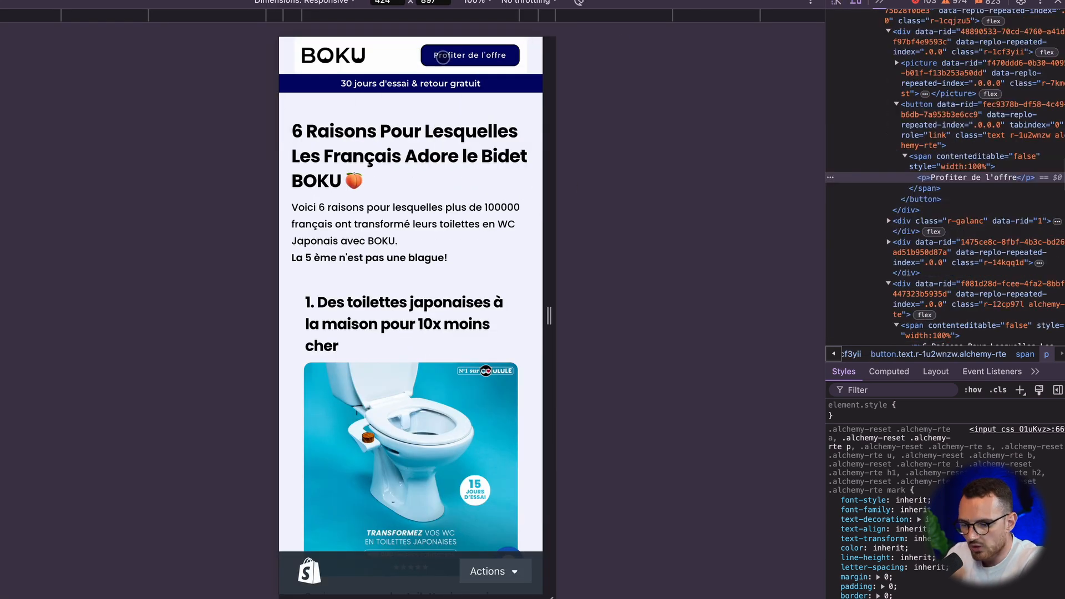
scroll(888, 499, "down", 3)
scroll(488, 212, "up", 1)
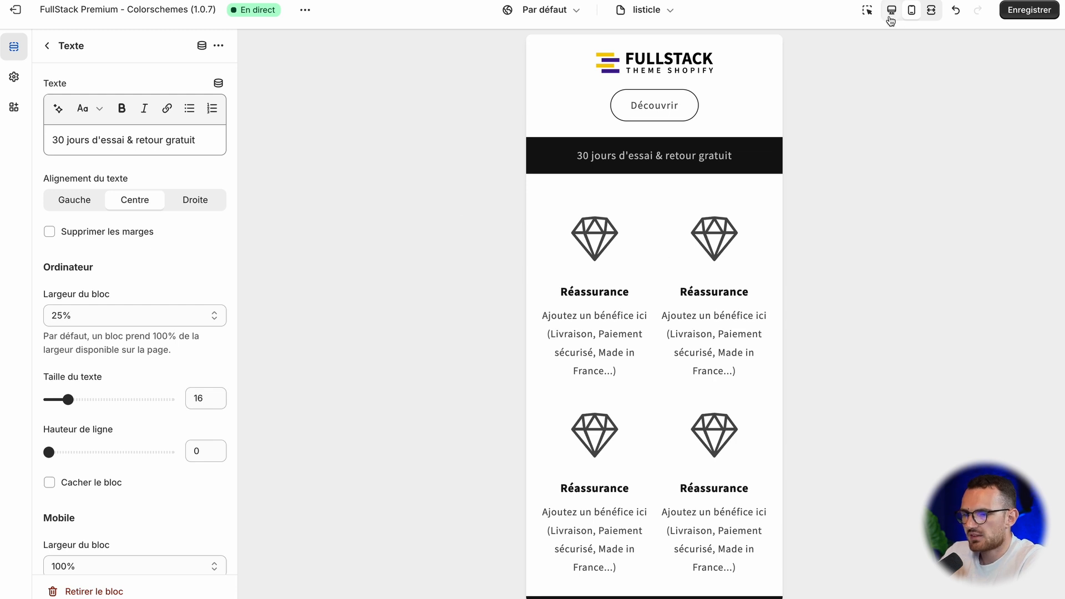
Step: Return to the Shopify theme editor and compare the header and trial-offer banner between the desktop and mobile previews
left_click(891, 11)
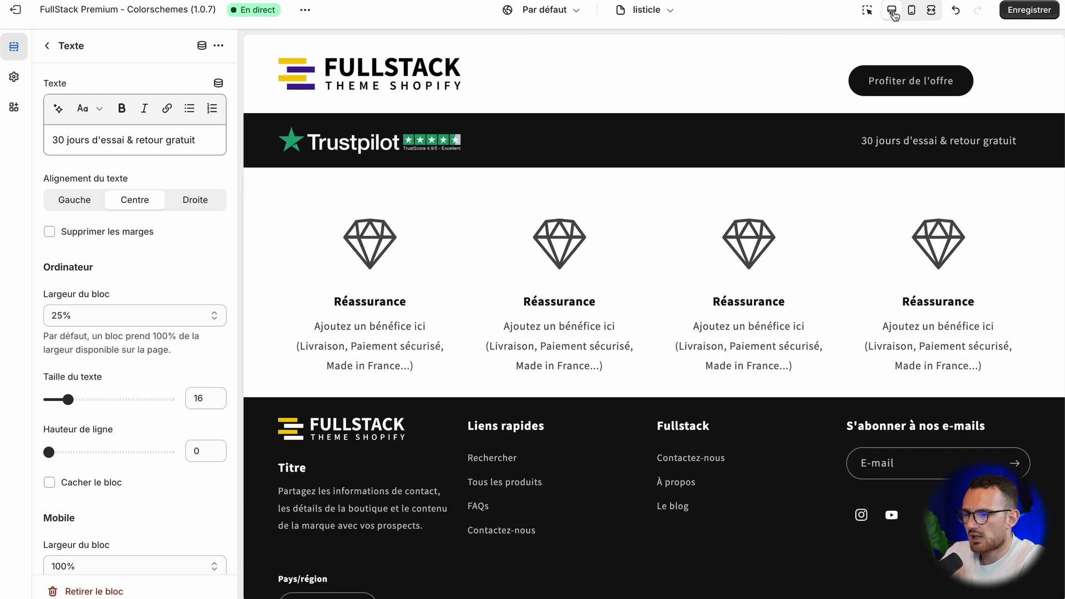
left_click(916, 11)
left_click(914, 12)
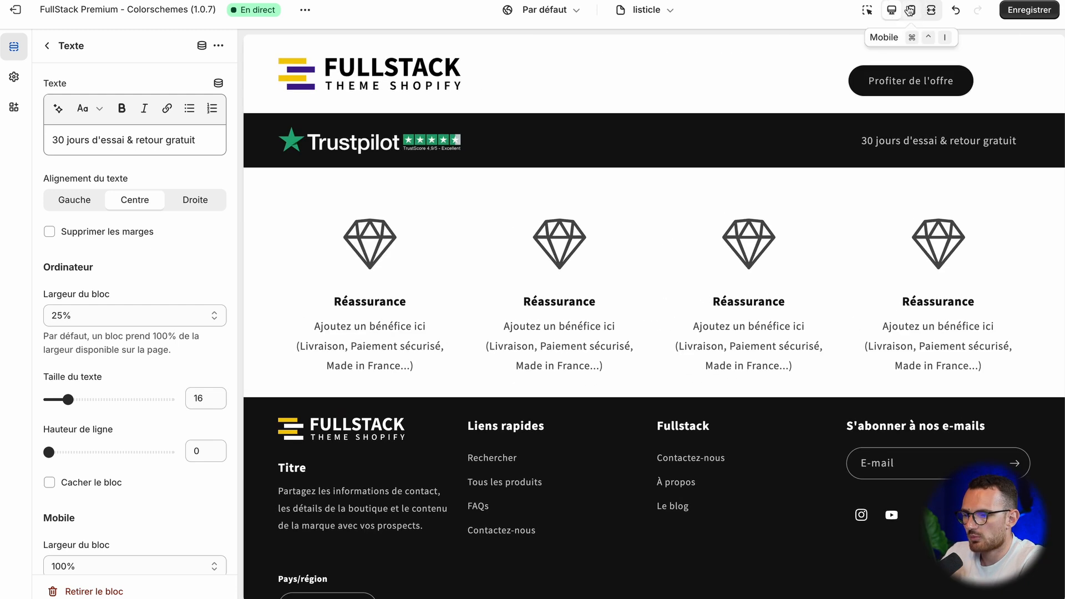
left_click(914, 12)
left_click(912, 12)
left_click(912, 13)
left_click(895, 12)
left_click(910, 12)
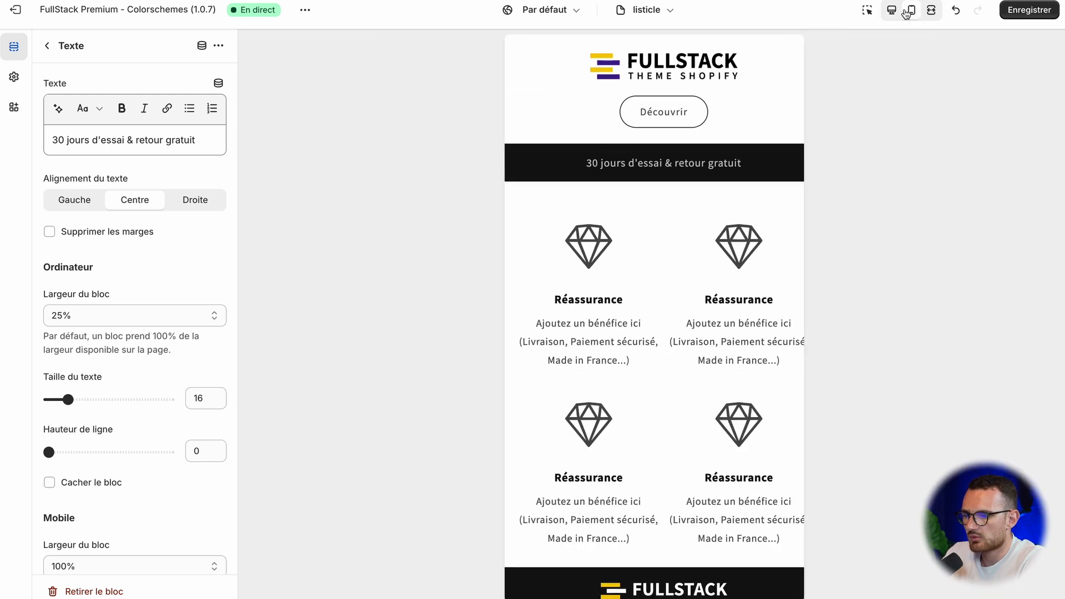
left_click(895, 12)
left_click(911, 12)
left_click(895, 12)
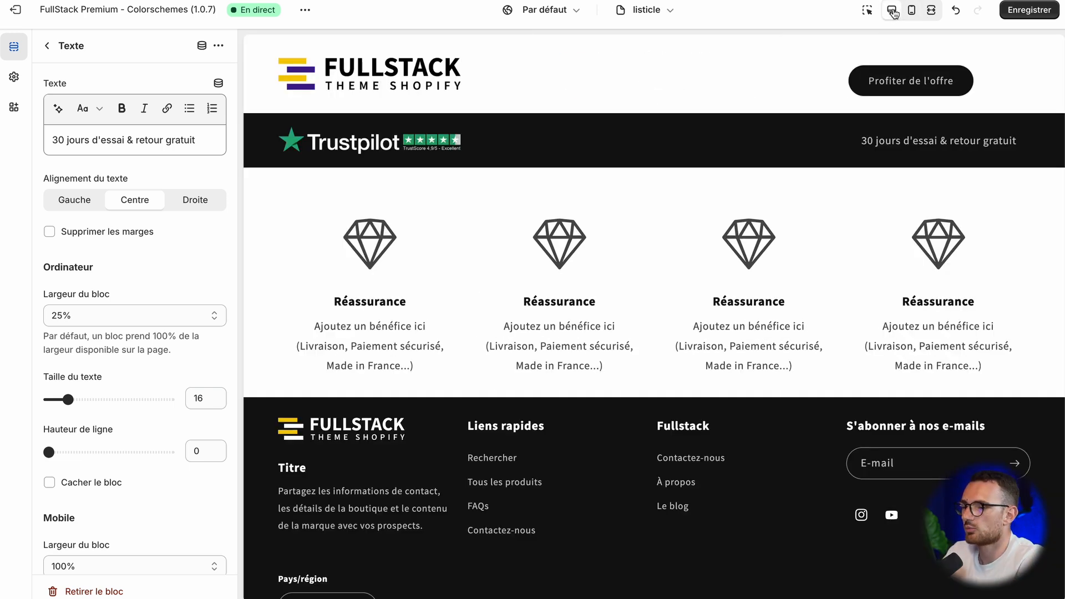
left_click(912, 13)
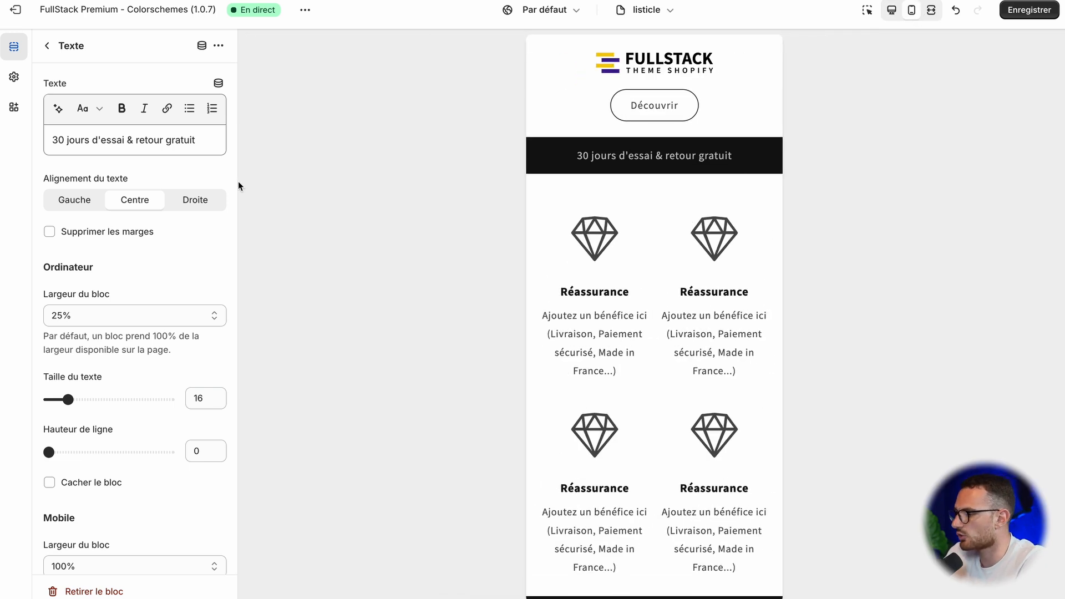
Step: Add a new Contenu personnalisé section to the template below the Trustpilot banner section
left_click(44, 47)
scroll(134, 388, "down", 3)
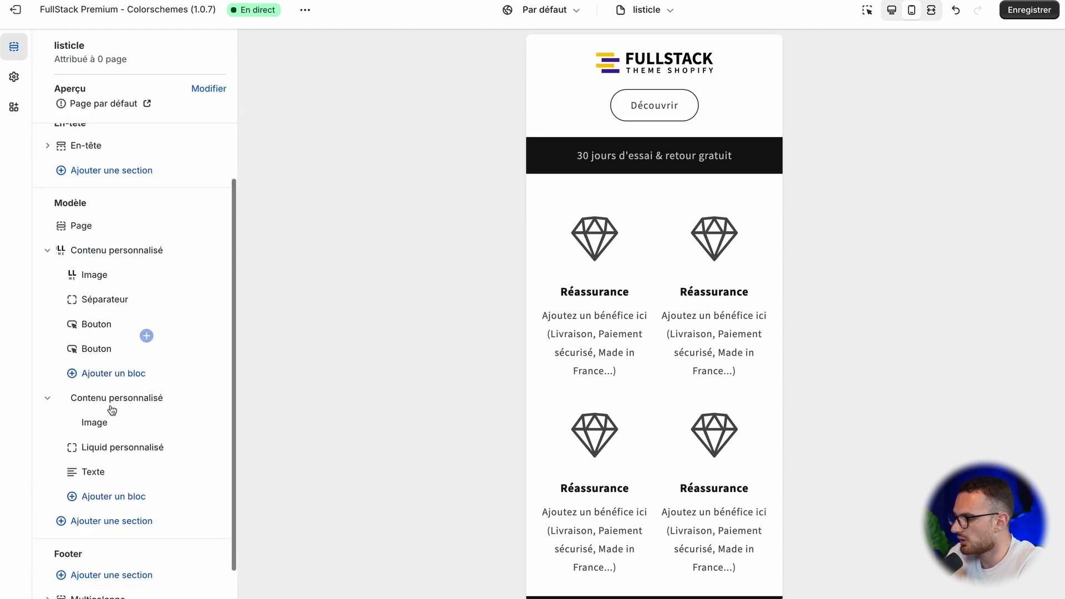
left_click(119, 478)
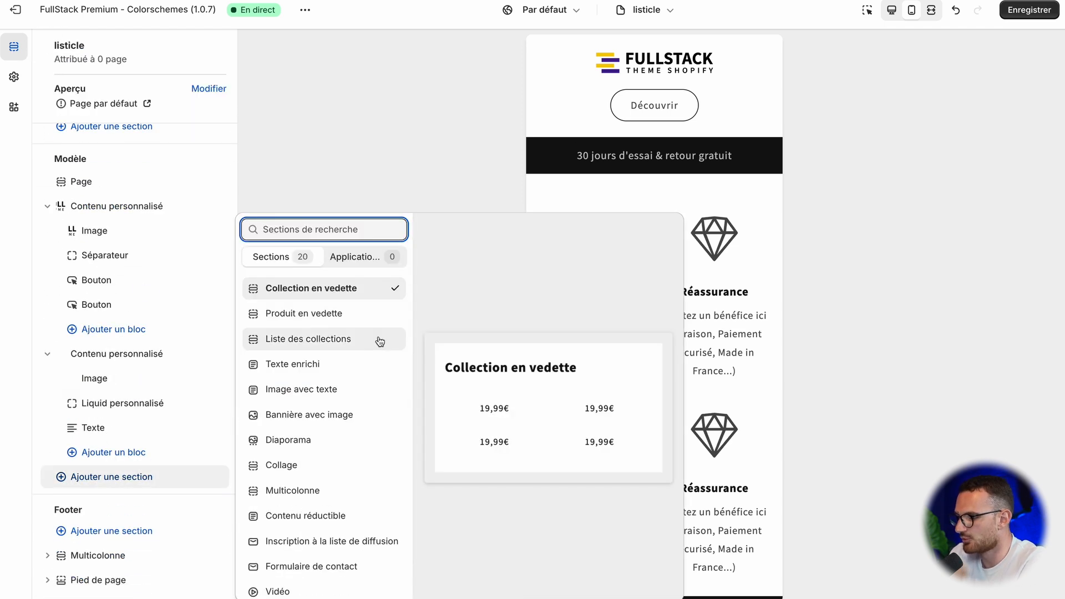
type("perso")
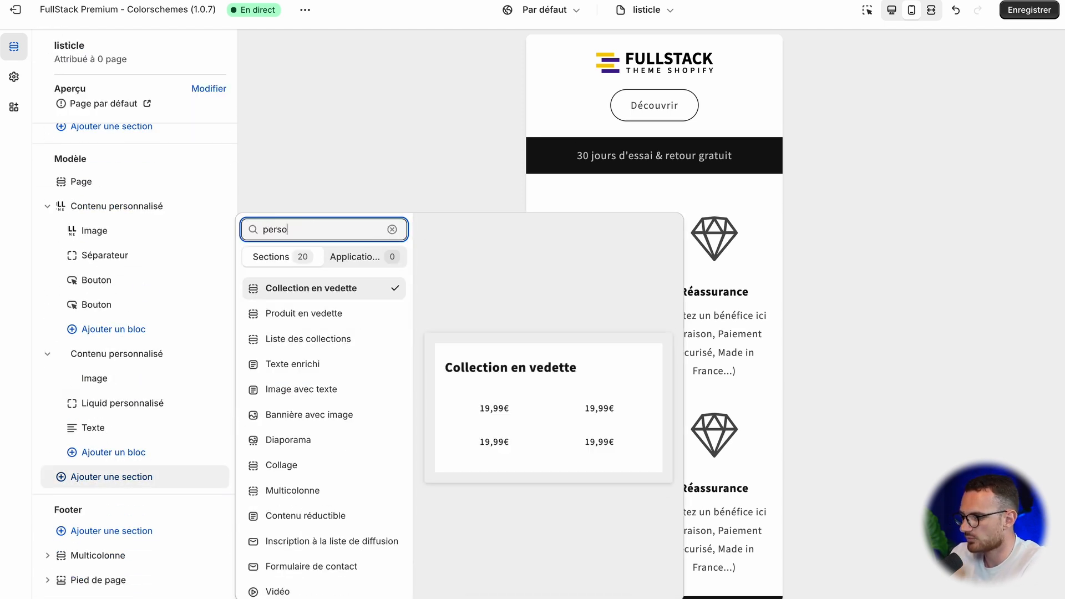
left_click(333, 314)
Step: Add a Titre block to the new Contenu personnalisé section, with the h1 tag and the title size Grand
left_click(110, 454)
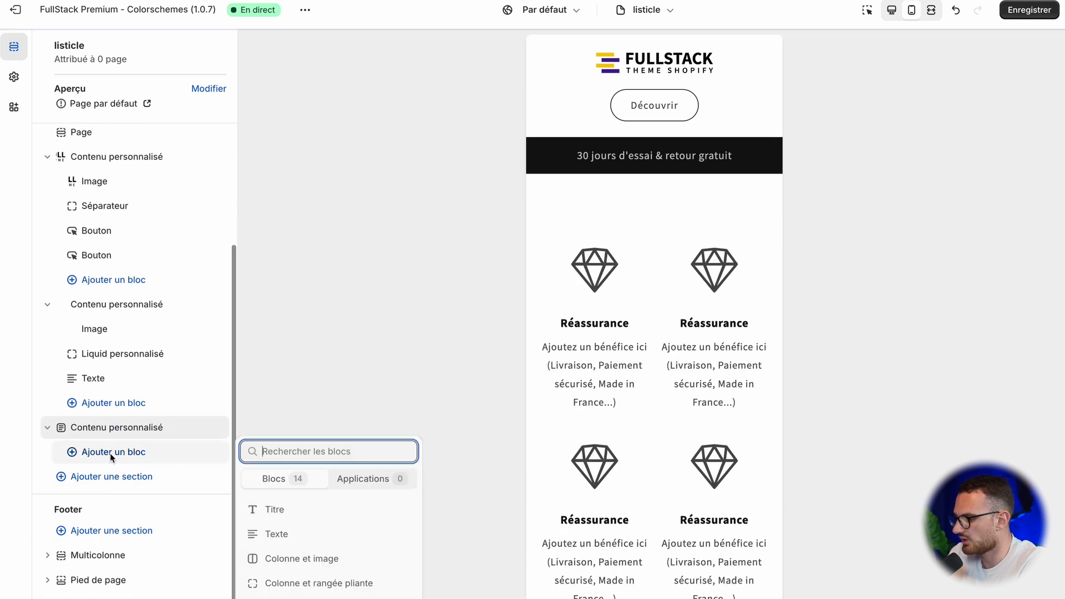
left_click(304, 275)
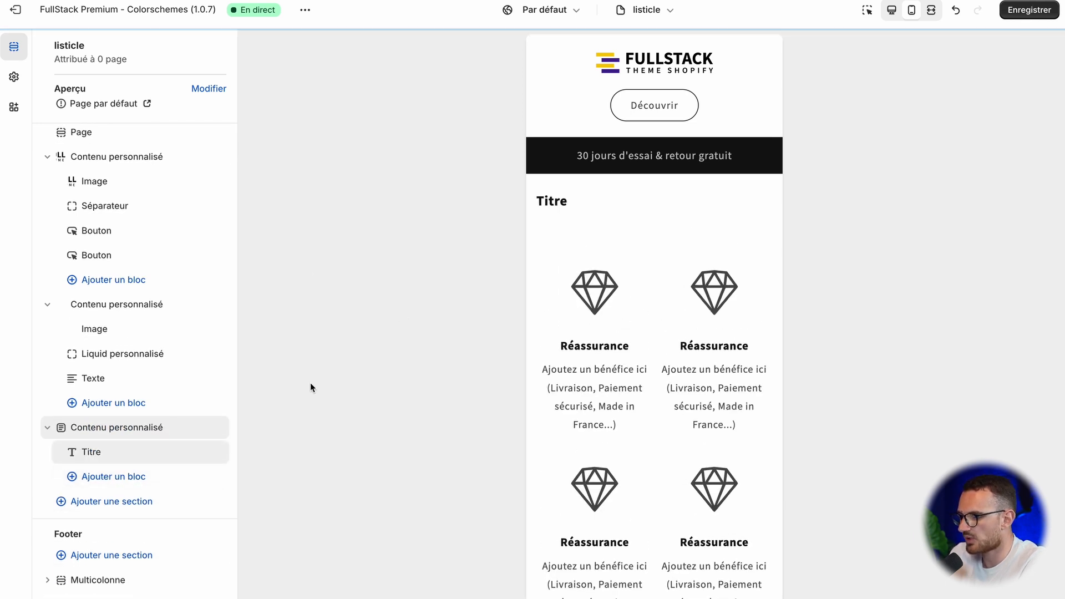
left_click(125, 451)
left_click(69, 162)
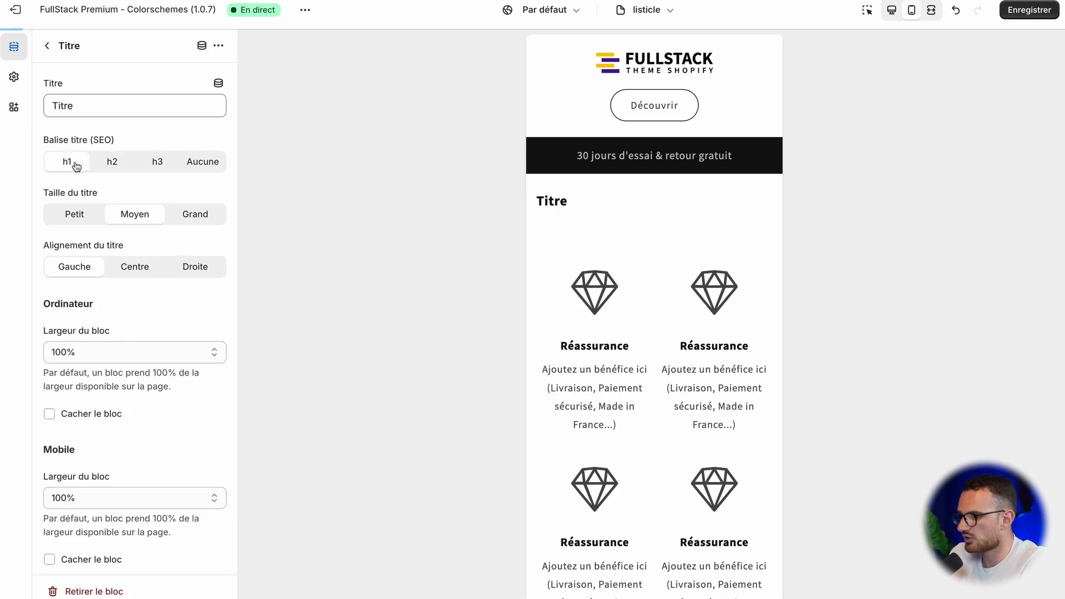
left_click(188, 212)
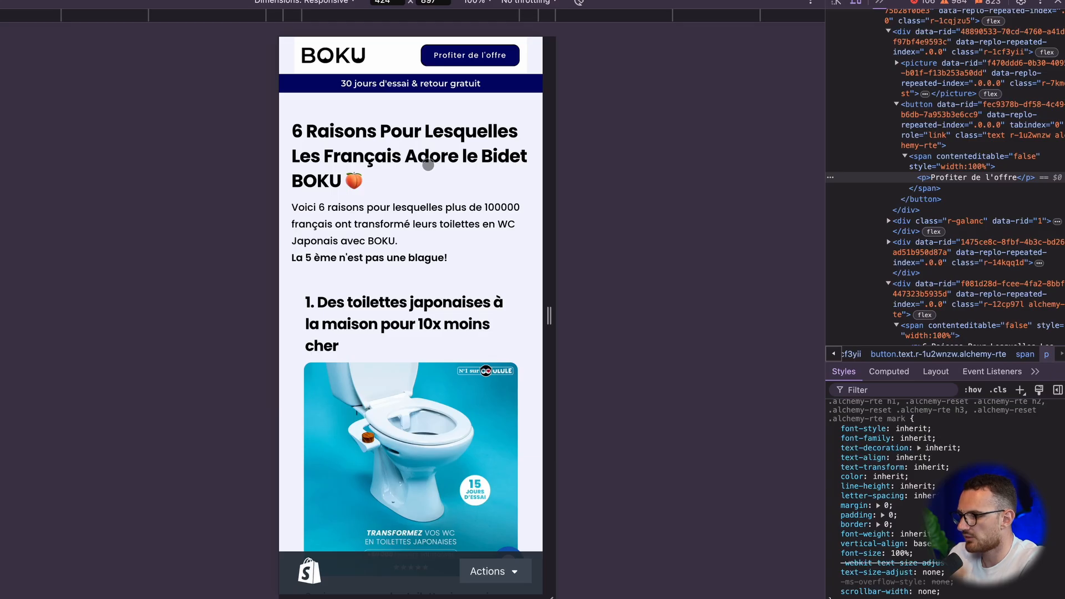
Step: Copy the headline from BOKU's desktop page and use "6 Raisons Pour Lesquelles Les Français Adorent le Bidet BOKU 🍑" as the Titre block's text in the Shopify editor
left_click(835, 2)
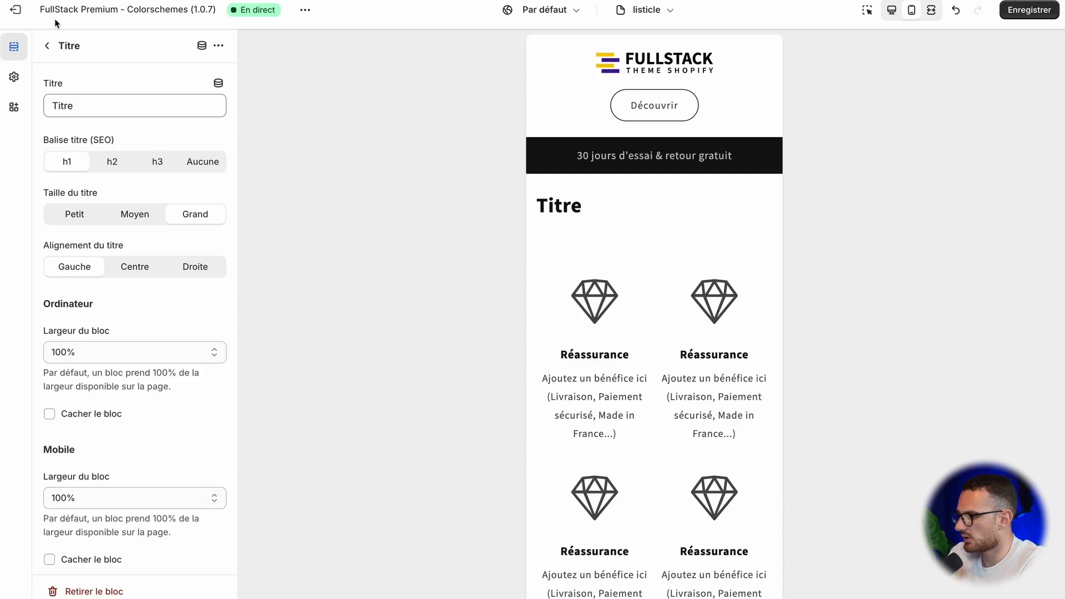
left_click(47, 46)
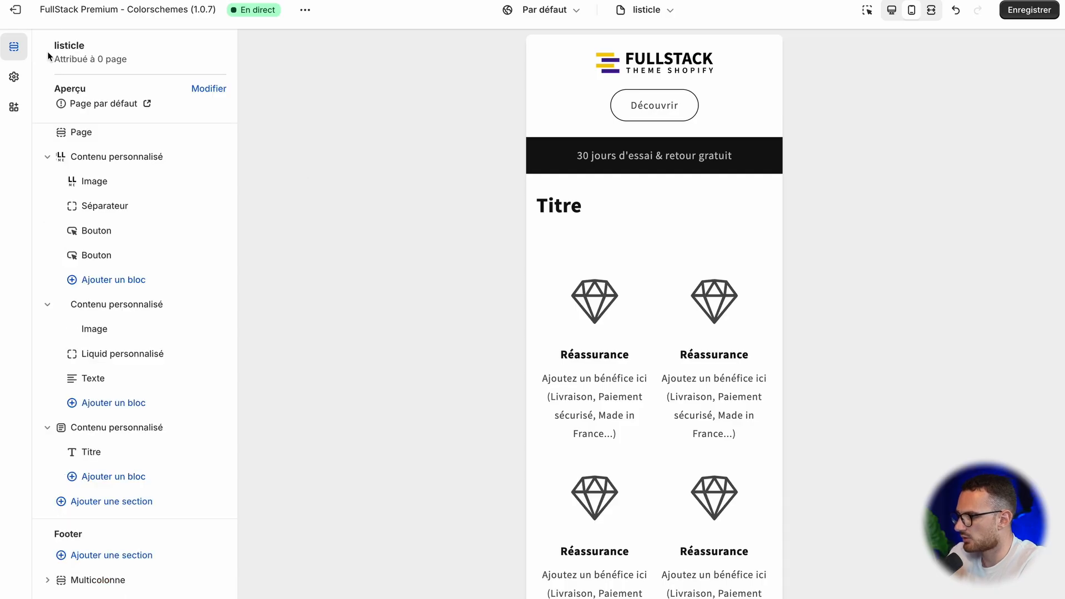
left_click(109, 456)
left_click(107, 105)
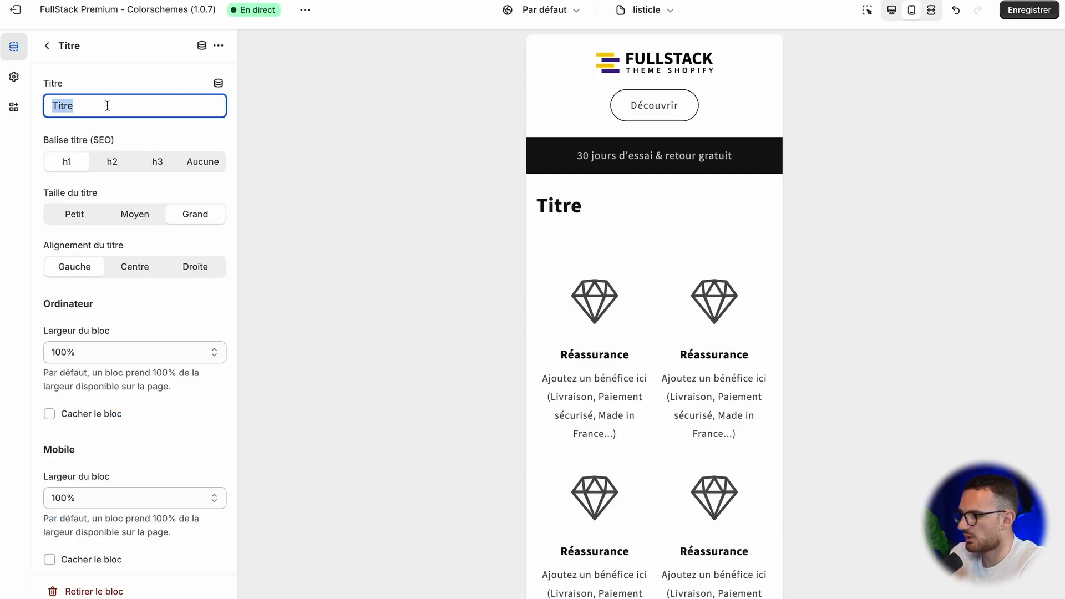
type("6 Raisons Pour Lesquelles Les Français Adorent le Bidet BOKU 🍑")
left_click(47, 45)
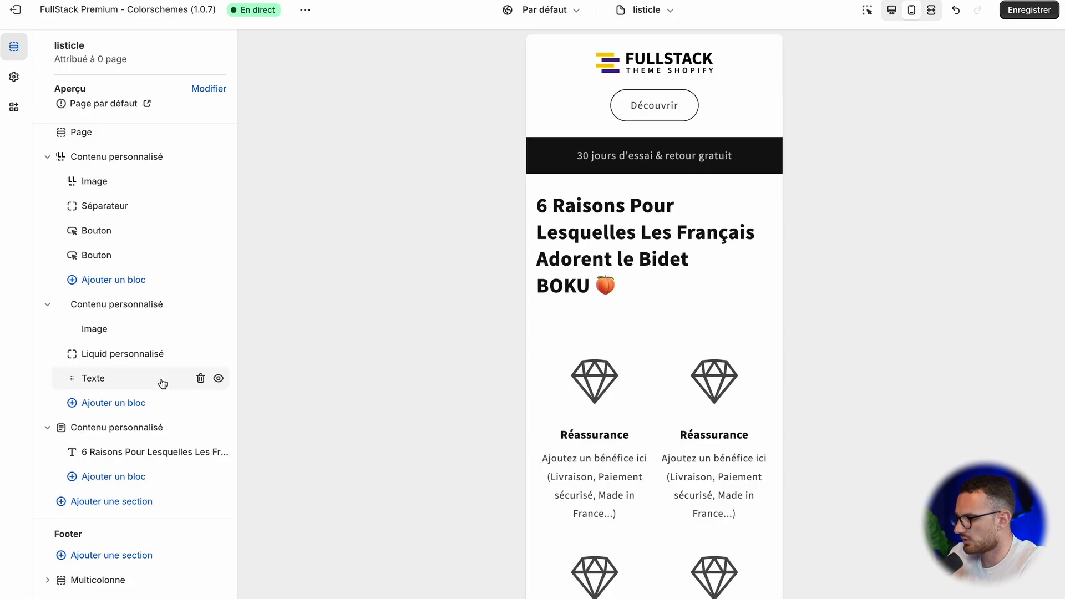
Step: Add a Texte block under the title containing the intro paragraph copied from BOKU's page, "Voici 6 raisons pour lesquelles...", without a trailing empty line
left_click(129, 477)
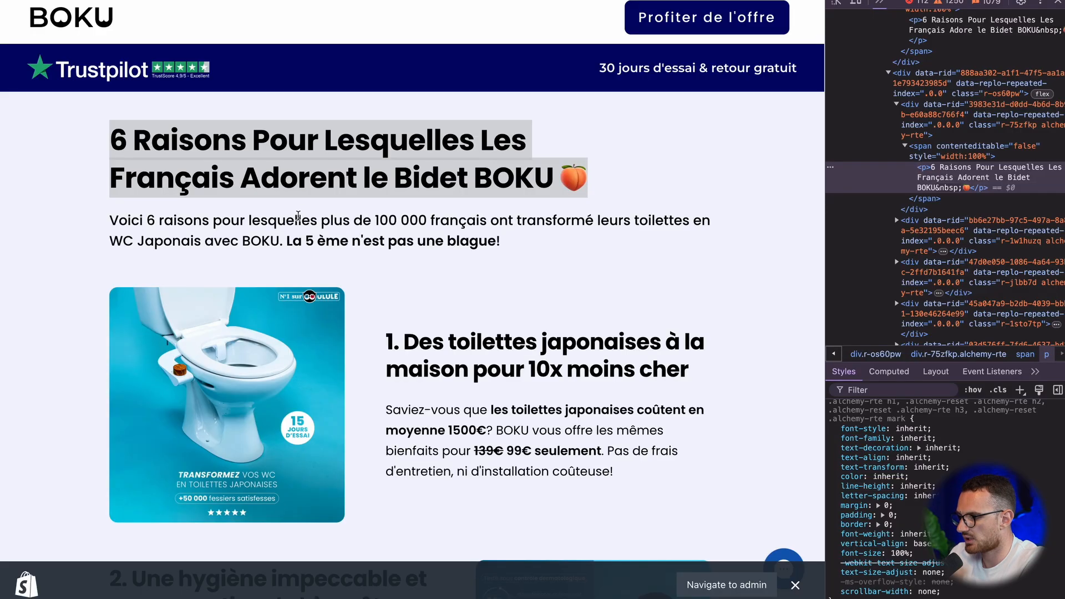
triple_click(298, 216)
key("ctrl+c")
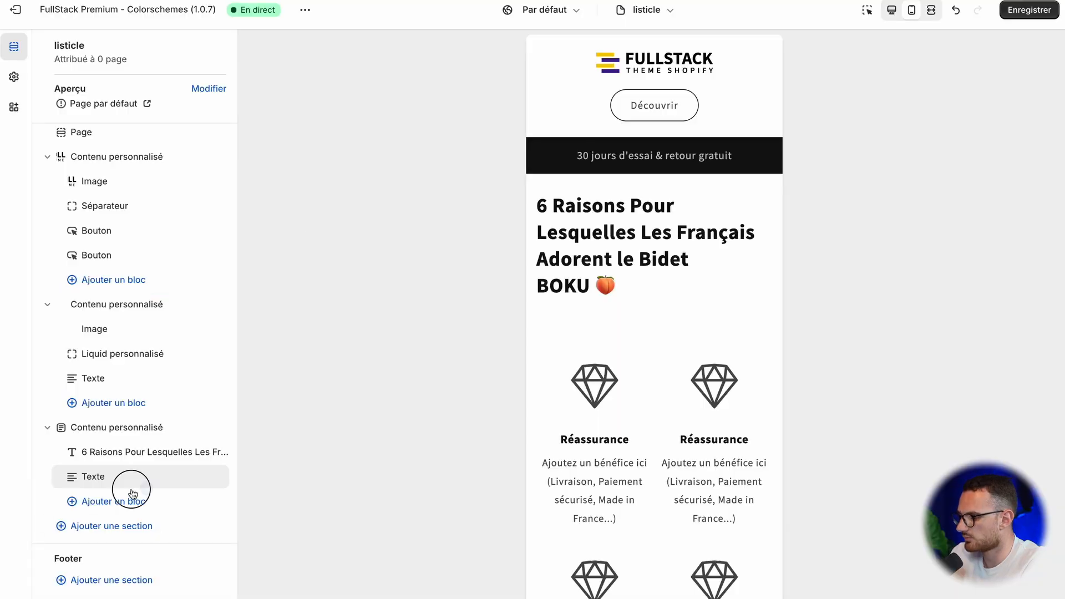
left_click(132, 493)
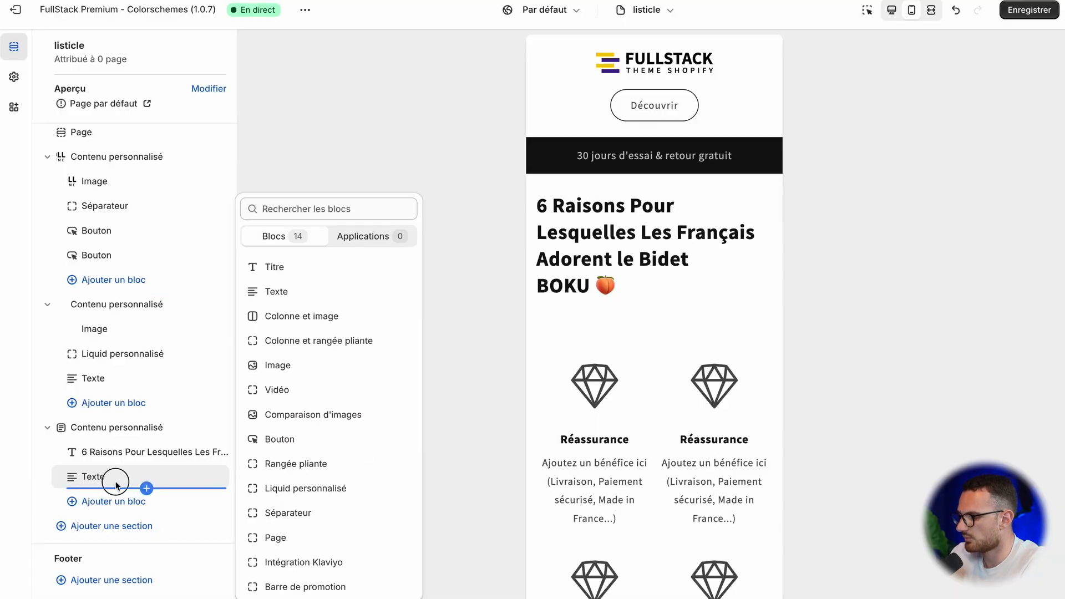
left_click(94, 477)
key("ctrl+v")
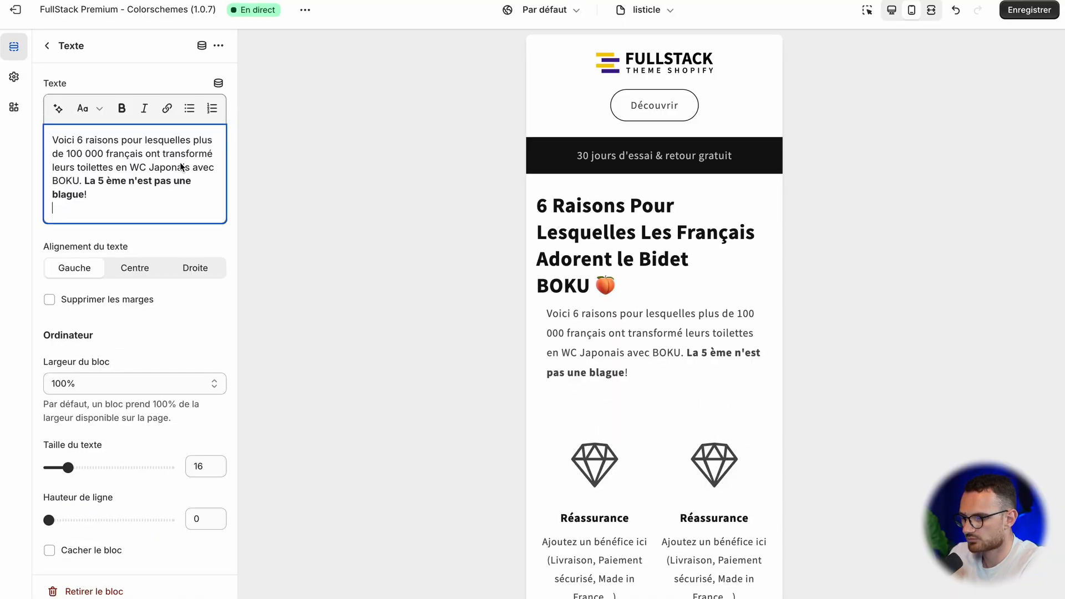
key("BackSpace")
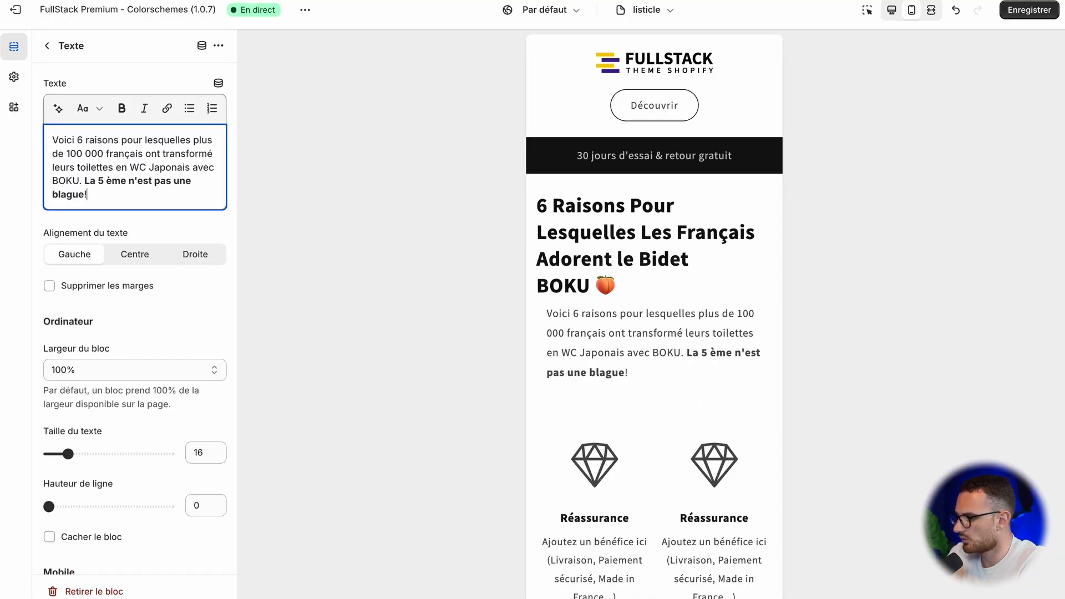
Step: Remove the margins of the intro Texte block and review its desktop and mobile settings
left_click(122, 290)
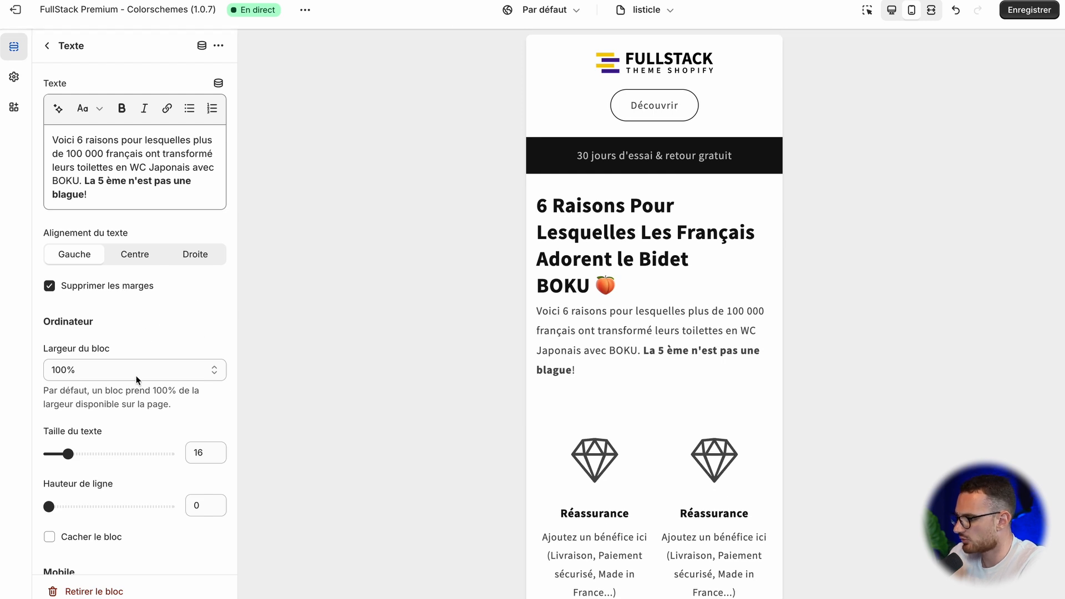
scroll(88, 499, "down", 5)
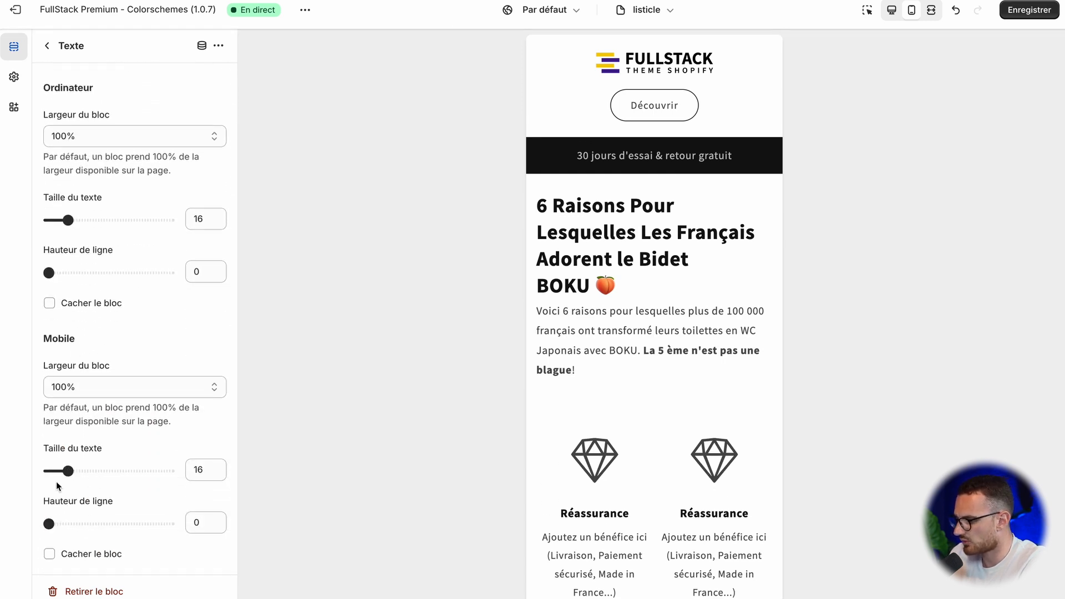
scroll(80, 422, "up", 5)
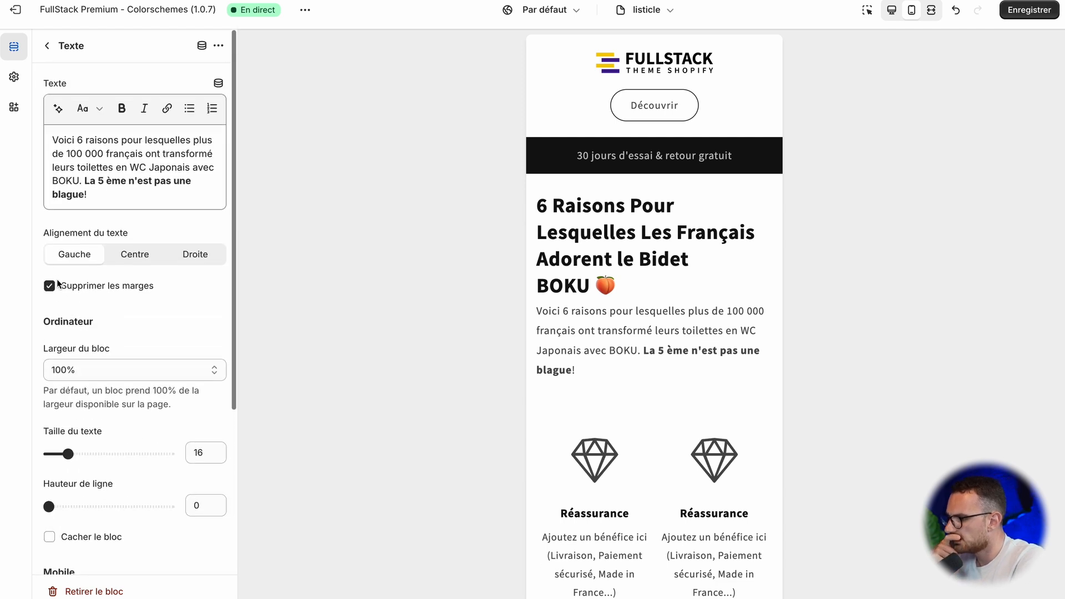
left_click(47, 45)
Step: Add a Séparateur block to the headline section and place it between the title and the intro text
scroll(119, 383, "down", 1)
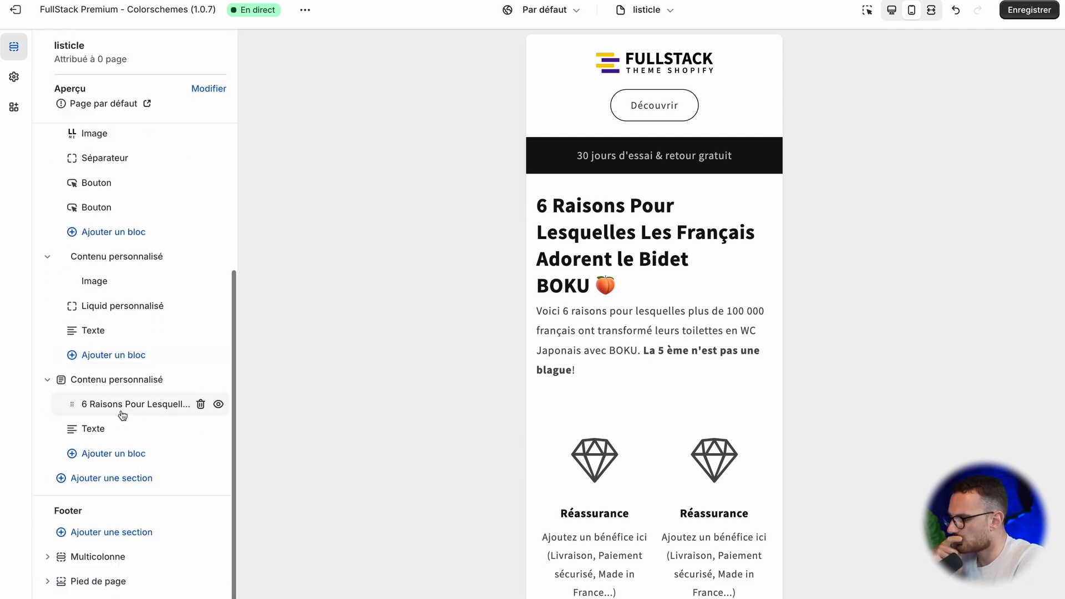
left_click(121, 454)
scroll(321, 534, "down", 1)
left_click(307, 513)
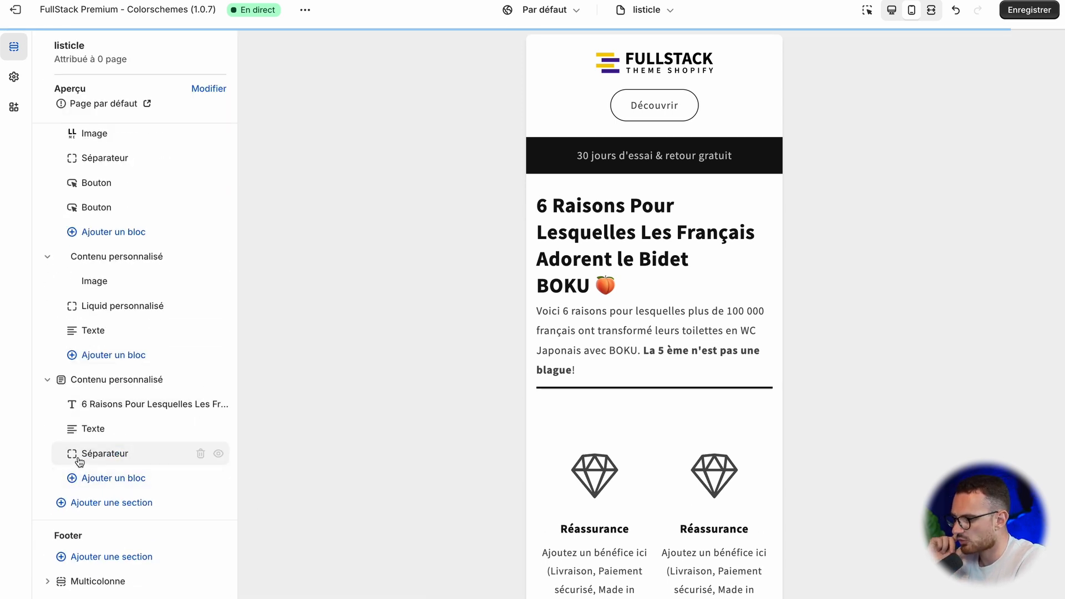
left_click_drag(72, 453, 78, 425)
Step: Set the separator's bar thickness to 0, top margin to 5 and bottom margin to 3, and check the page in the desktop preview
left_click(83, 425)
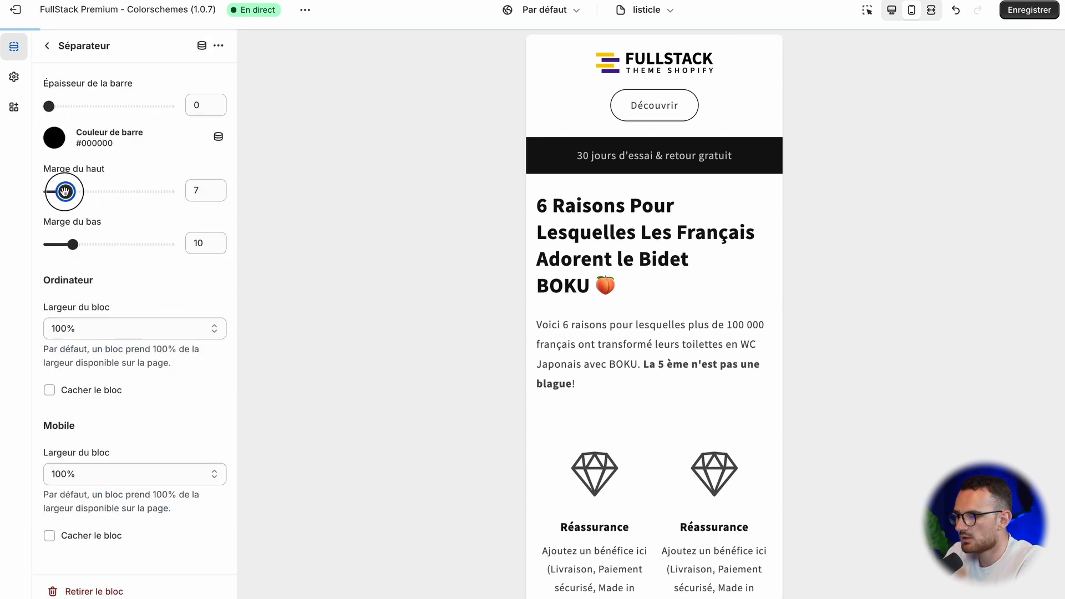
left_click_drag(65, 192, 60, 191)
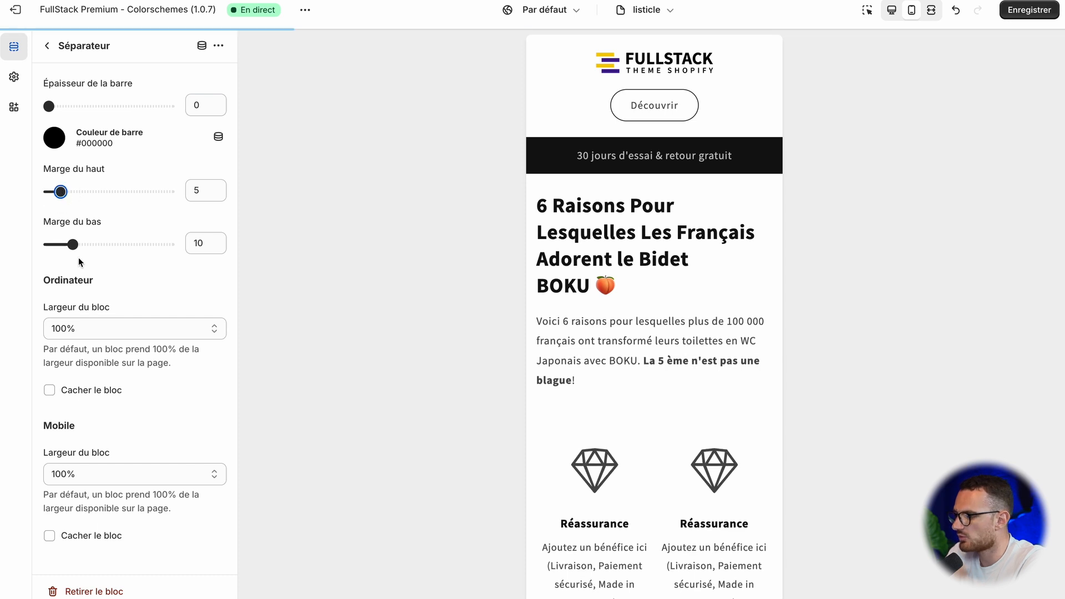
left_click(46, 248)
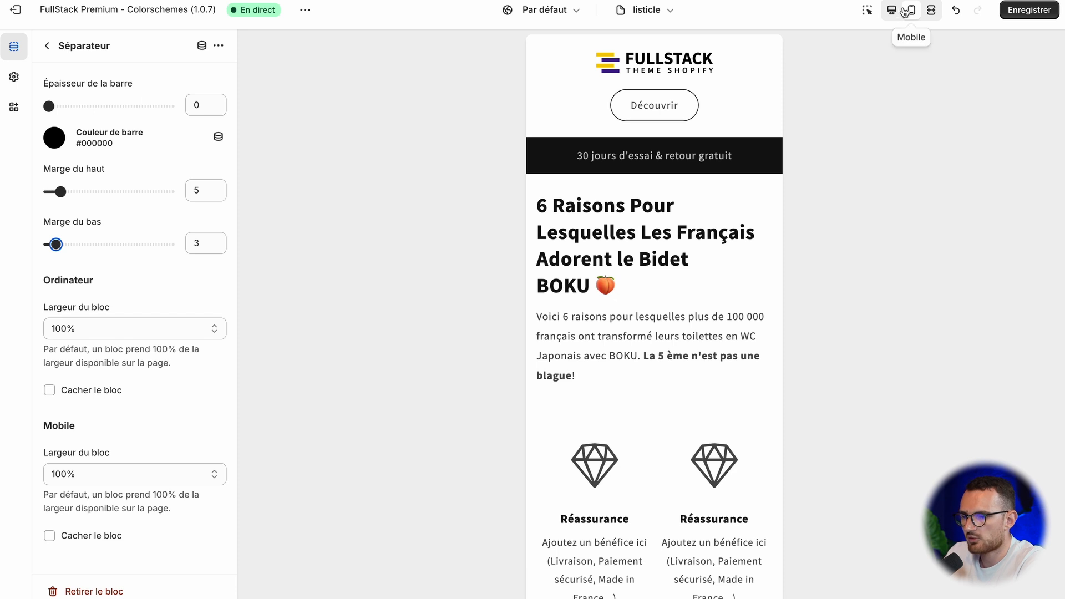
left_click(894, 11)
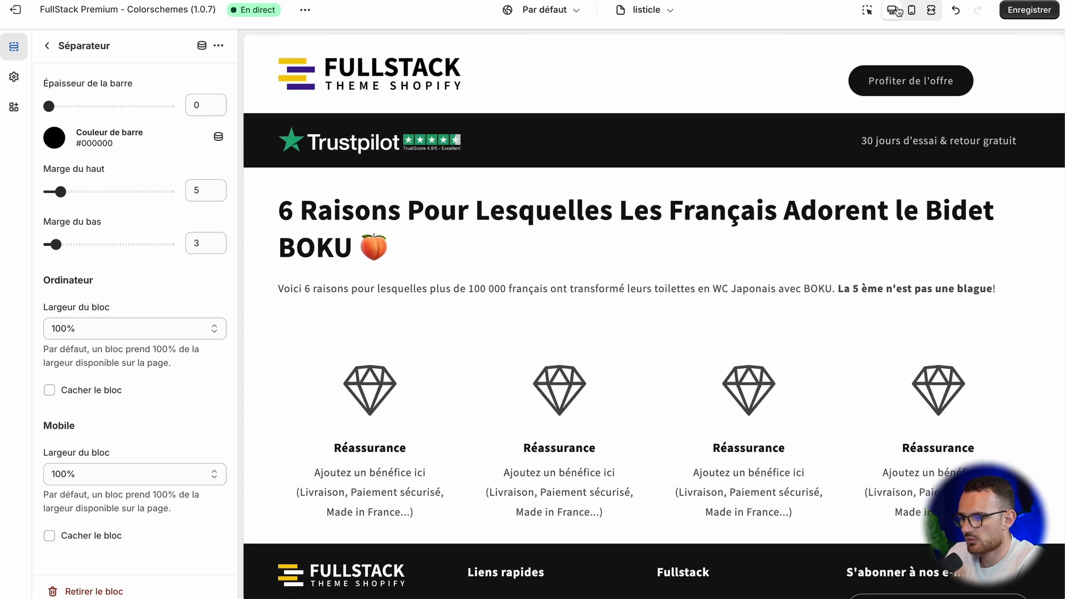
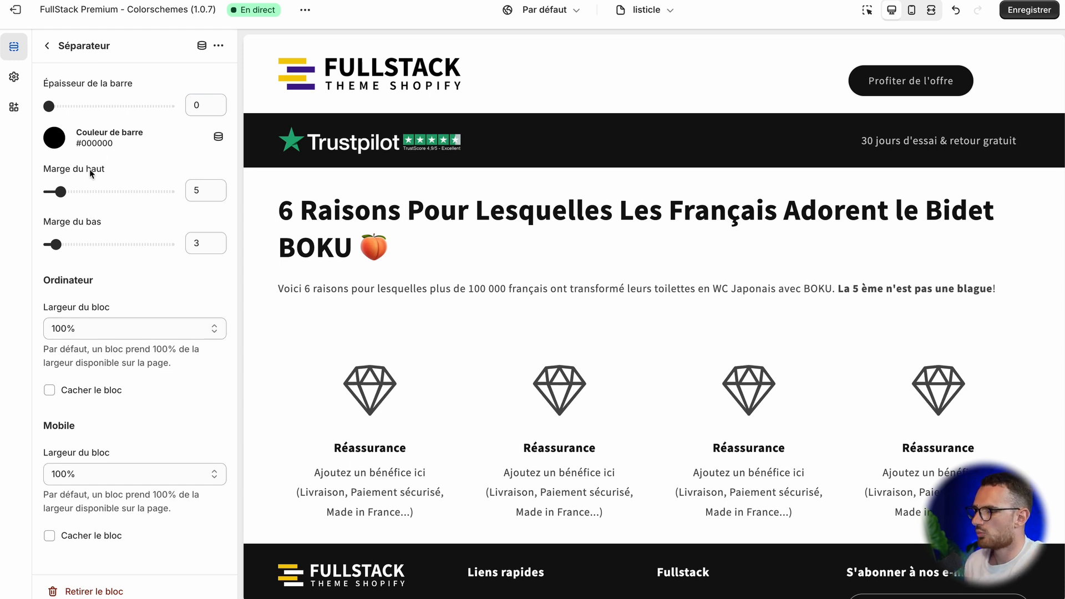
Step: Turn off full page width for the headline's Contenu personnalisé section and review its layout, margin and background settings
left_click(46, 49)
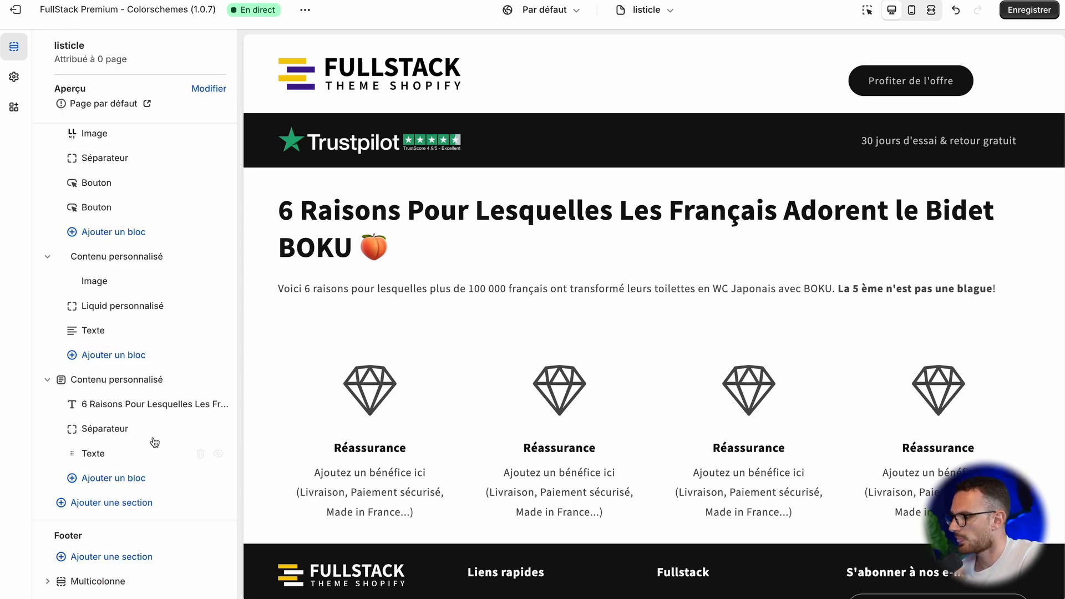
left_click(106, 382)
scroll(127, 399, "down", 3)
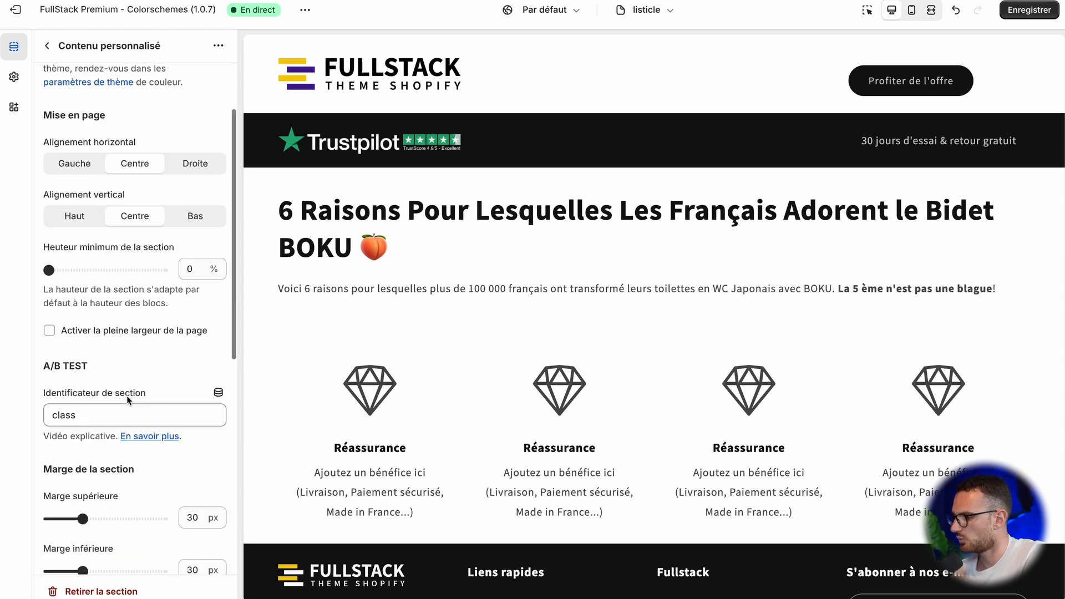
left_click(85, 333)
scroll(122, 397, "down", 7)
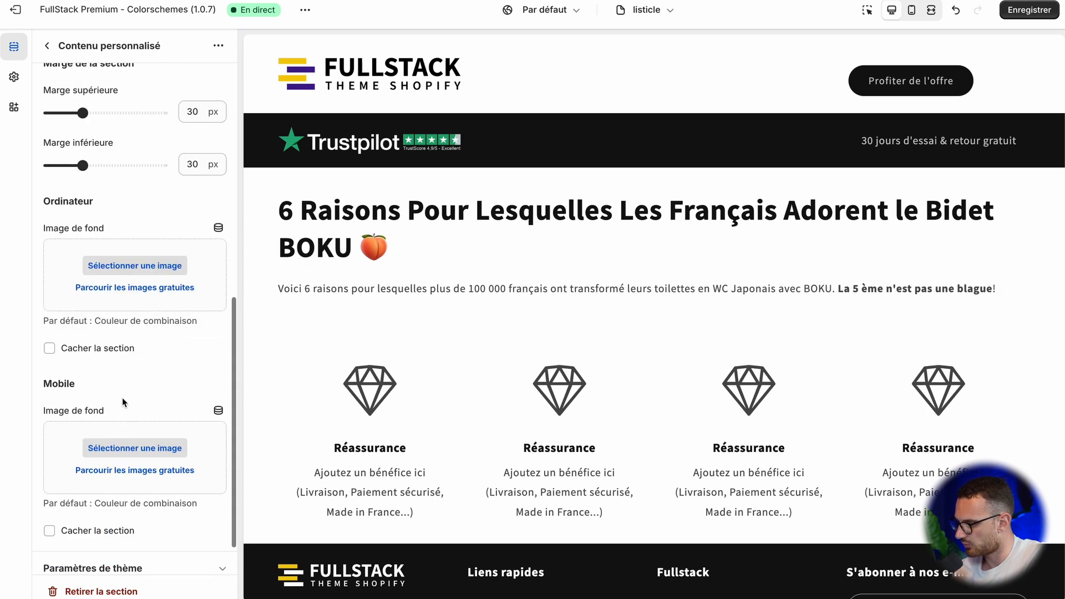
scroll(122, 398, "down", 1)
scroll(122, 397, "up", 10)
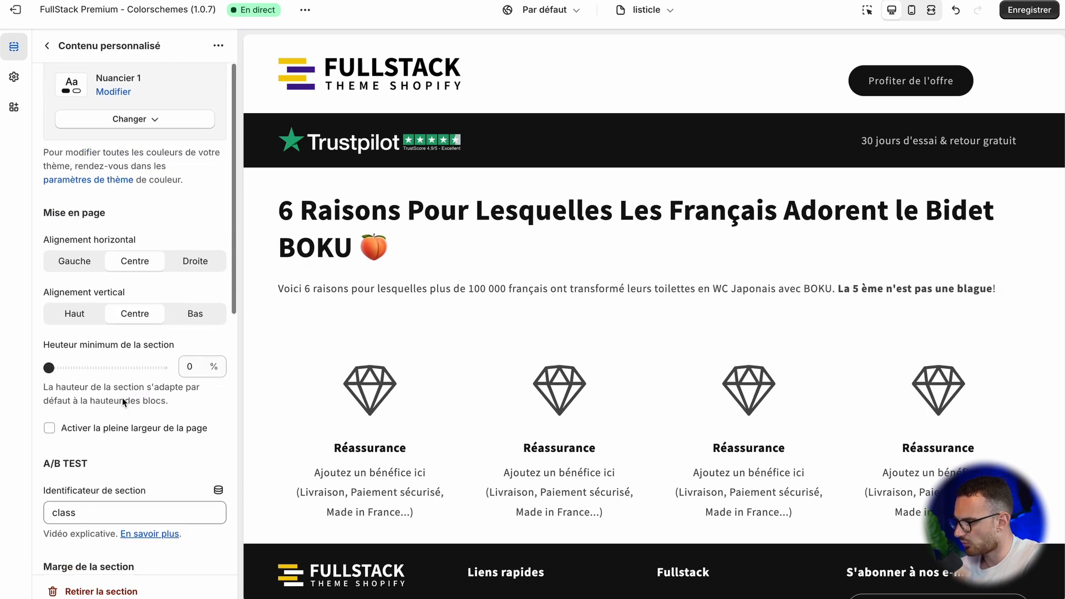
scroll(122, 397, "down", 3)
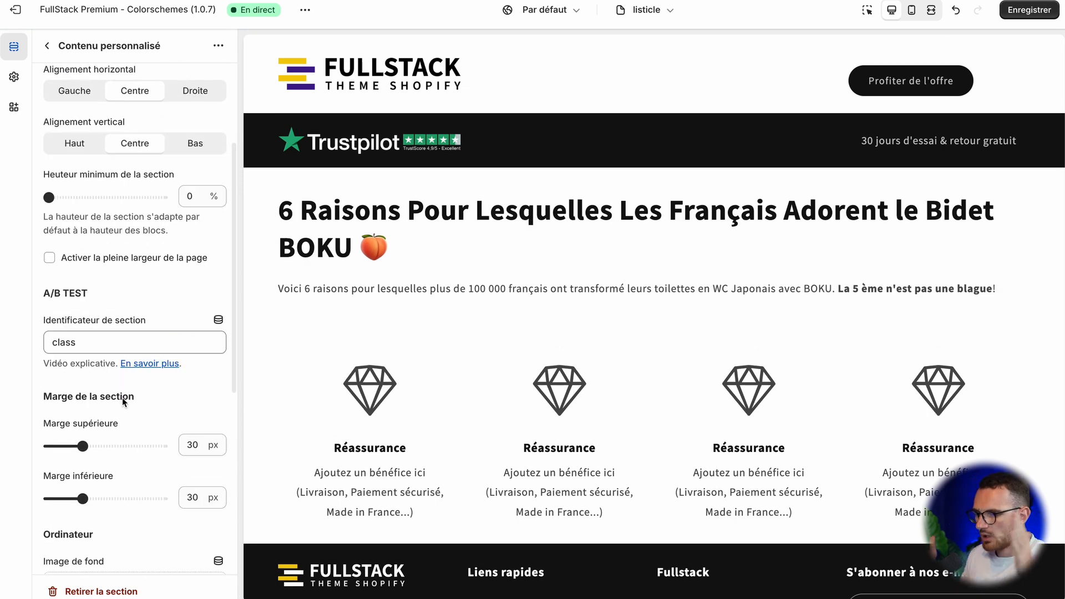
scroll(122, 397, "down", 7)
scroll(122, 397, "up", 11)
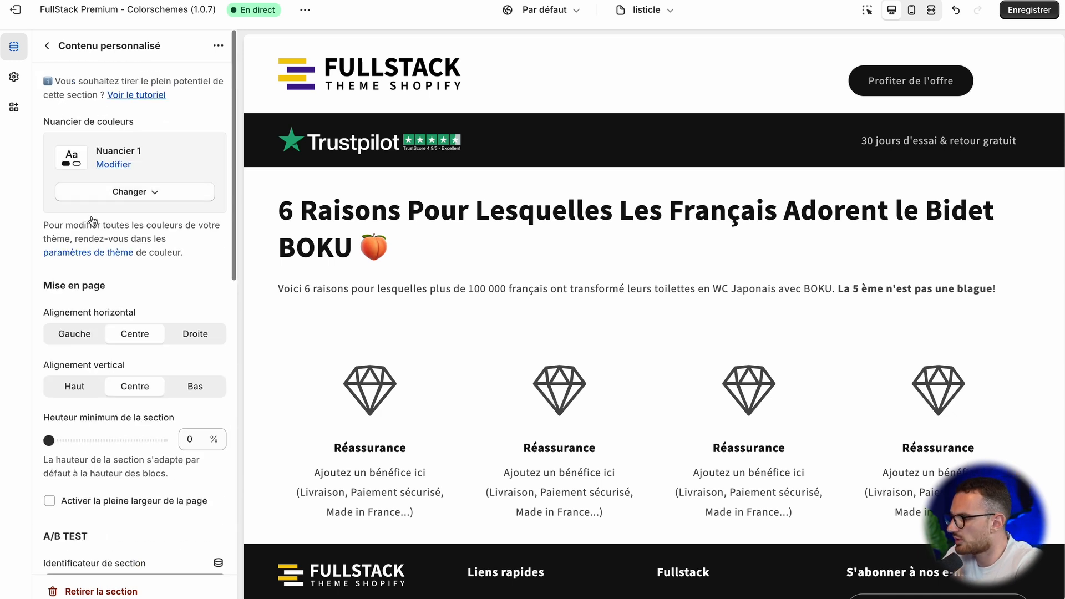
Step: Set the desktop block width of the "6 Raisons Pour Lesquelles..." title to 75%
left_click(49, 46)
left_click(107, 406)
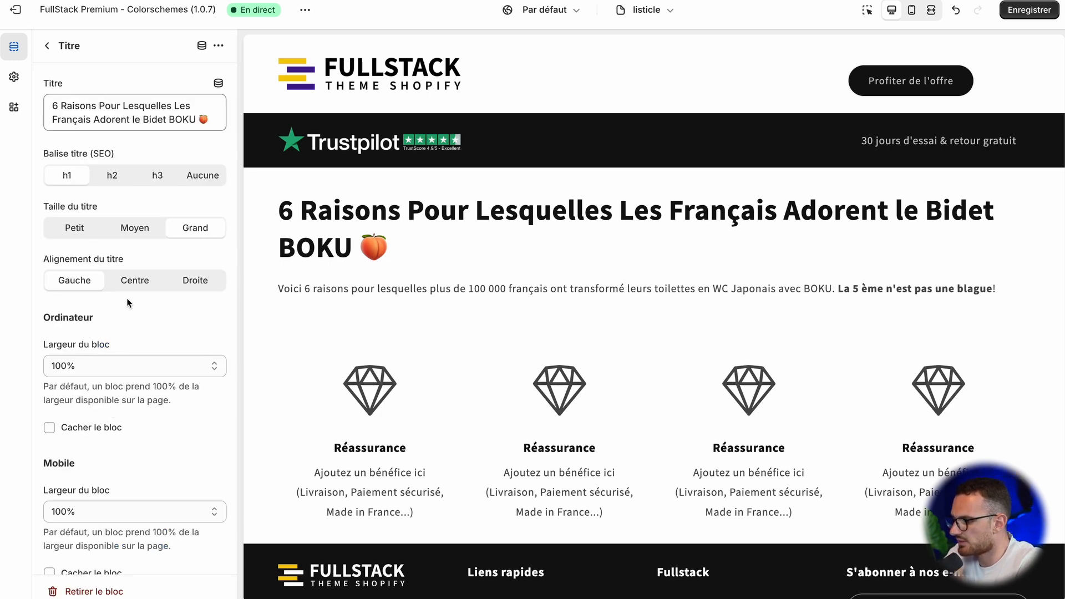
scroll(125, 303, "down", 1)
left_click(95, 340)
left_click(94, 360)
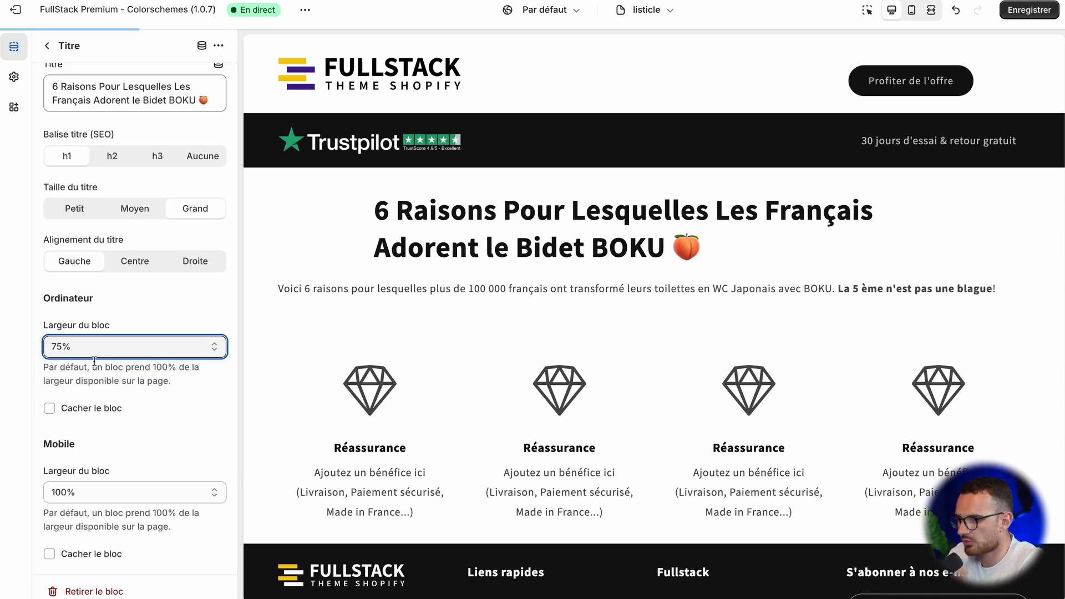
left_click(49, 46)
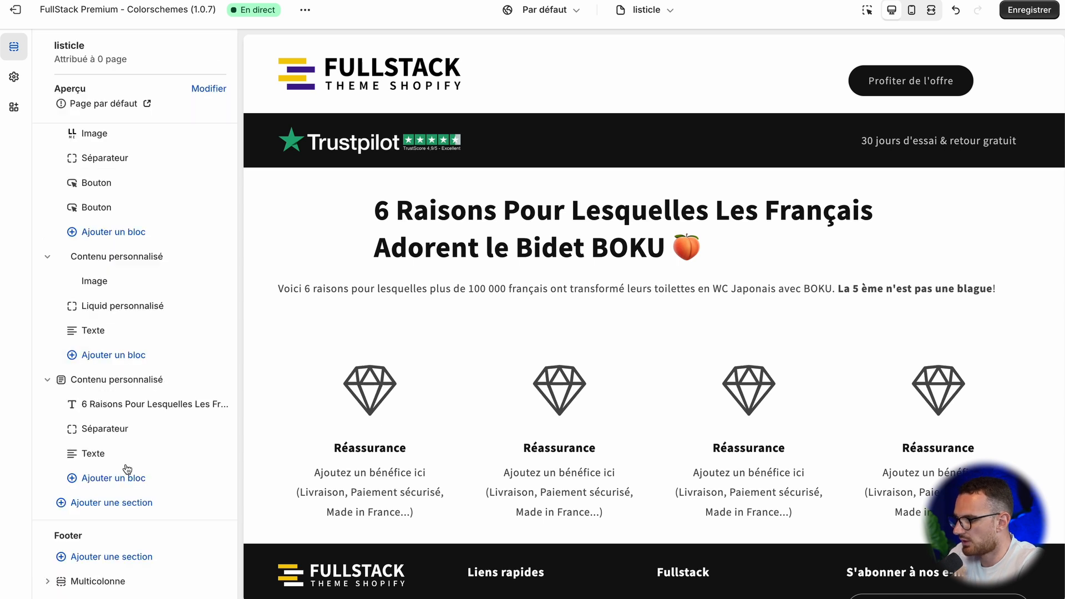
Step: Set the desktop block width of the intro Texte block under the title to 75%
left_click(114, 439)
left_click(114, 440)
left_click(105, 457)
scroll(107, 460, "down", 1)
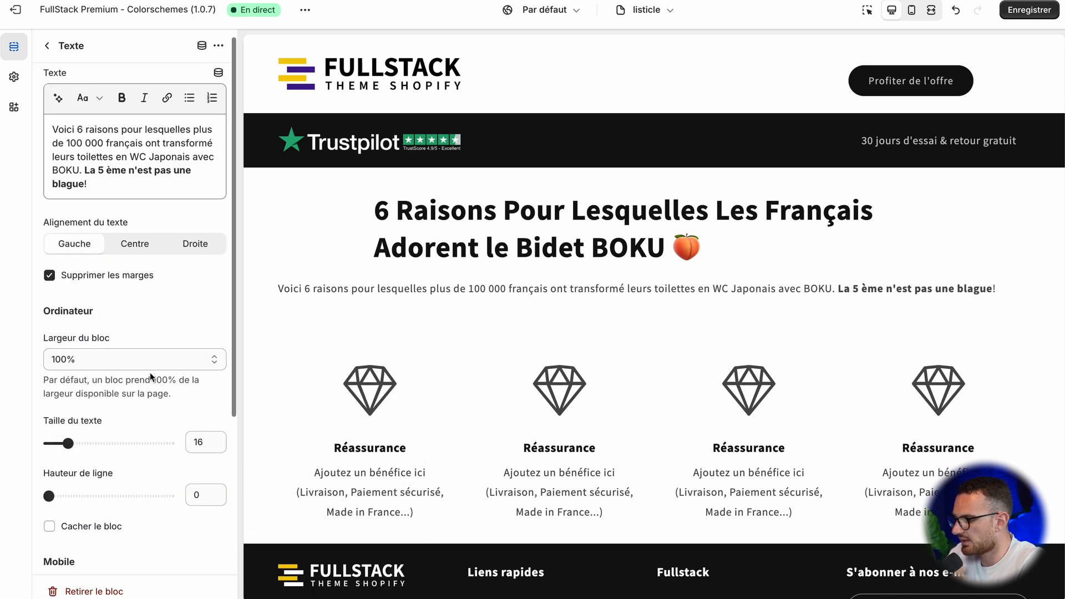
left_click(142, 352)
left_click(134, 378)
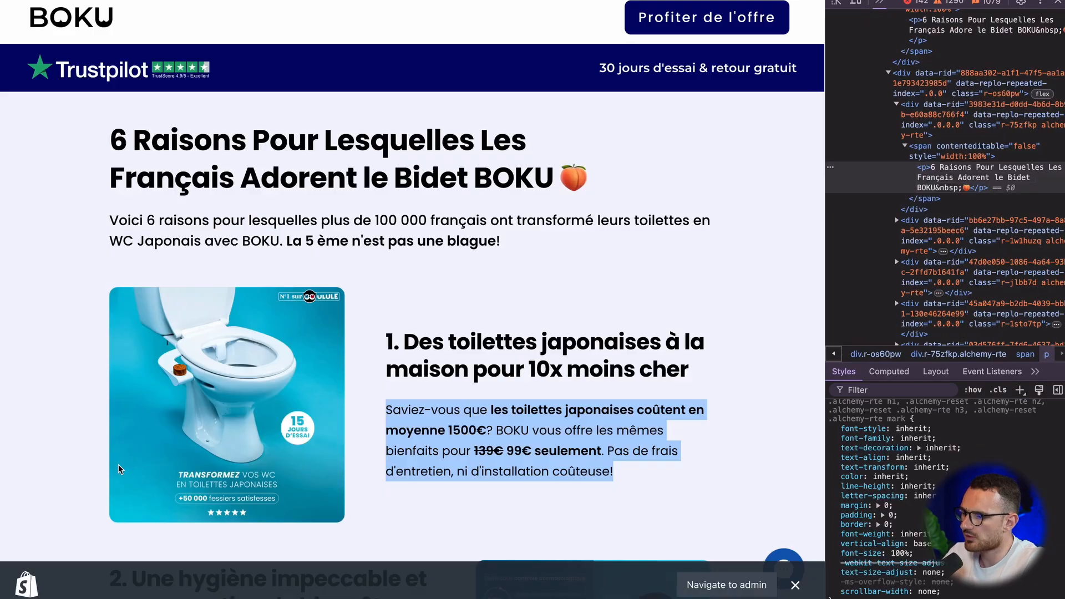
Step: Switch to BOKU's page and examine how the image and text of the first reasons are arranged on desktop and mobile
left_click(448, 390)
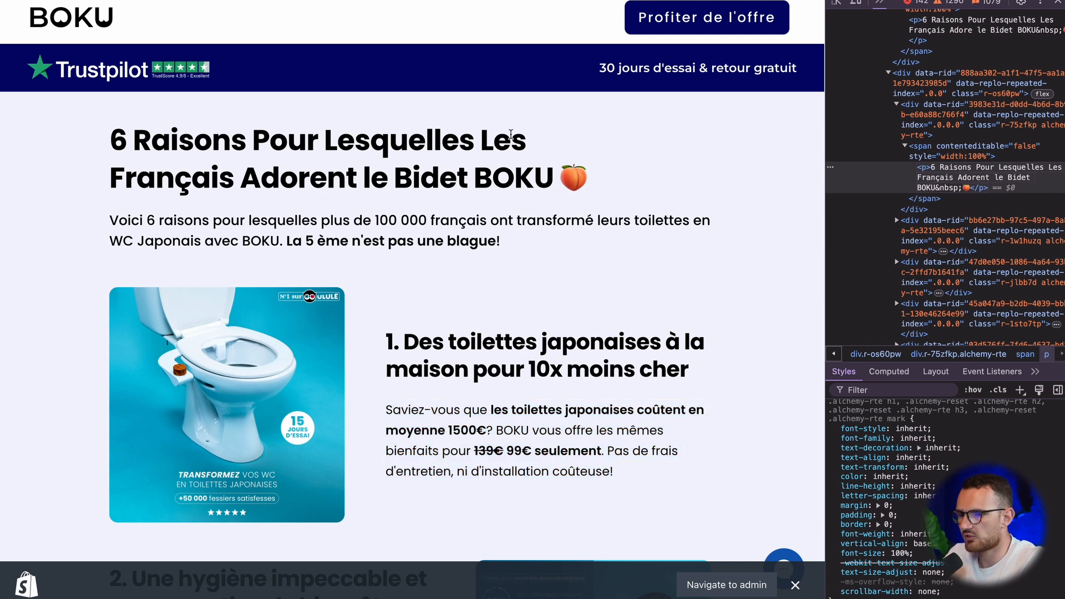
left_click(857, 3)
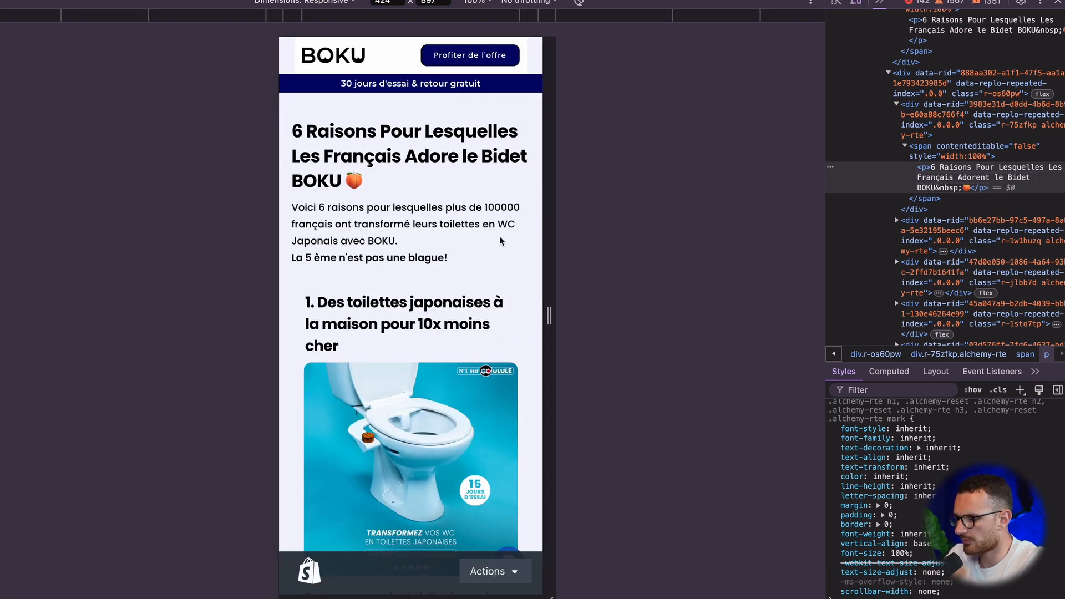
scroll(500, 241, "down", 5)
scroll(500, 241, "up", 5)
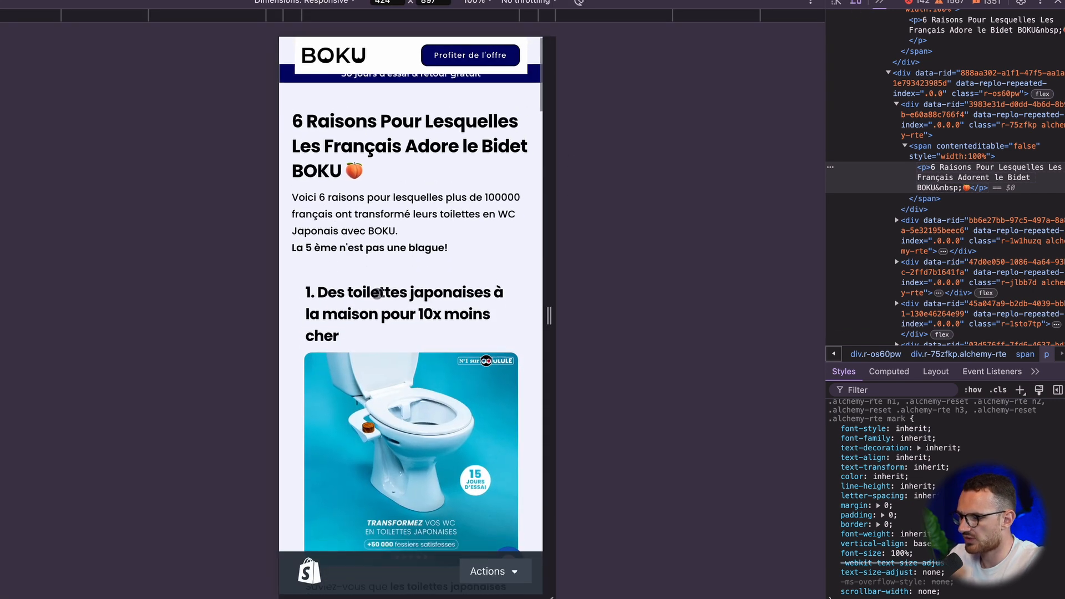
scroll(325, 245, "down", 5)
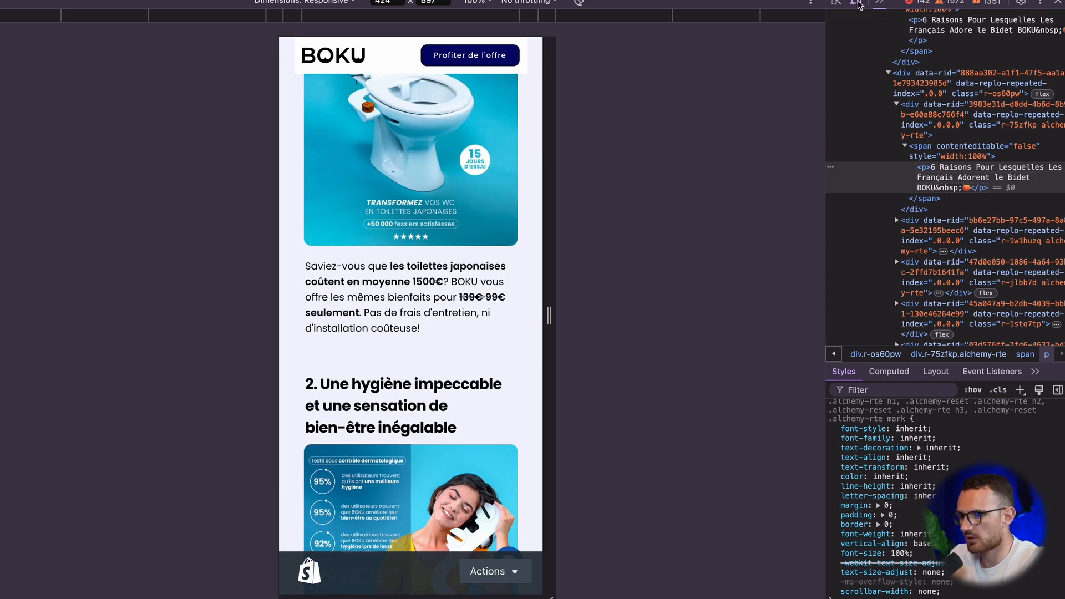
left_click(858, 3)
scroll(587, 190, "up", 5)
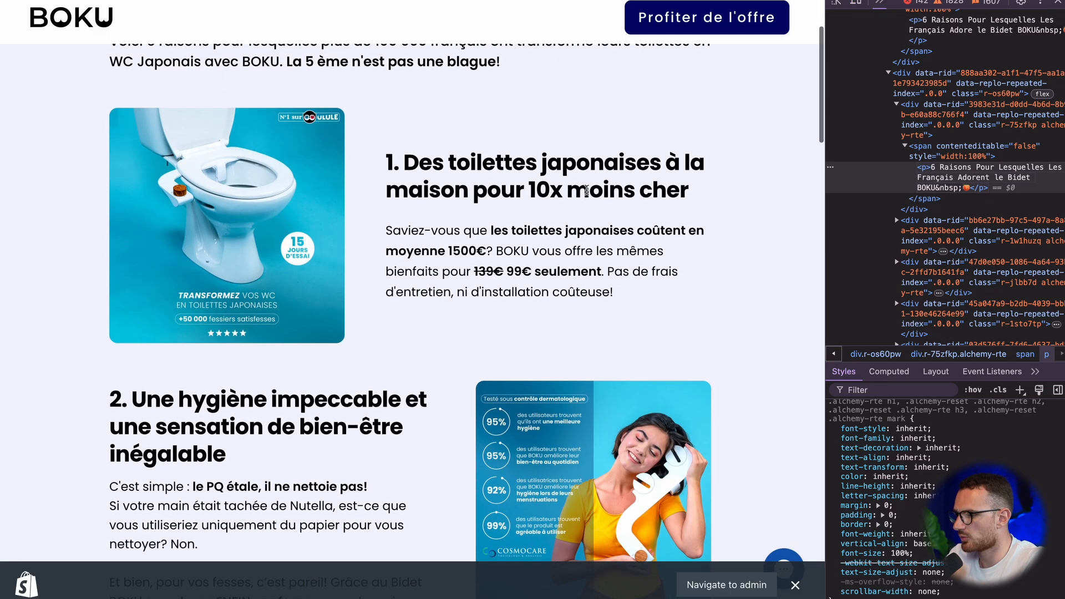
scroll(500, 231, "up", 1)
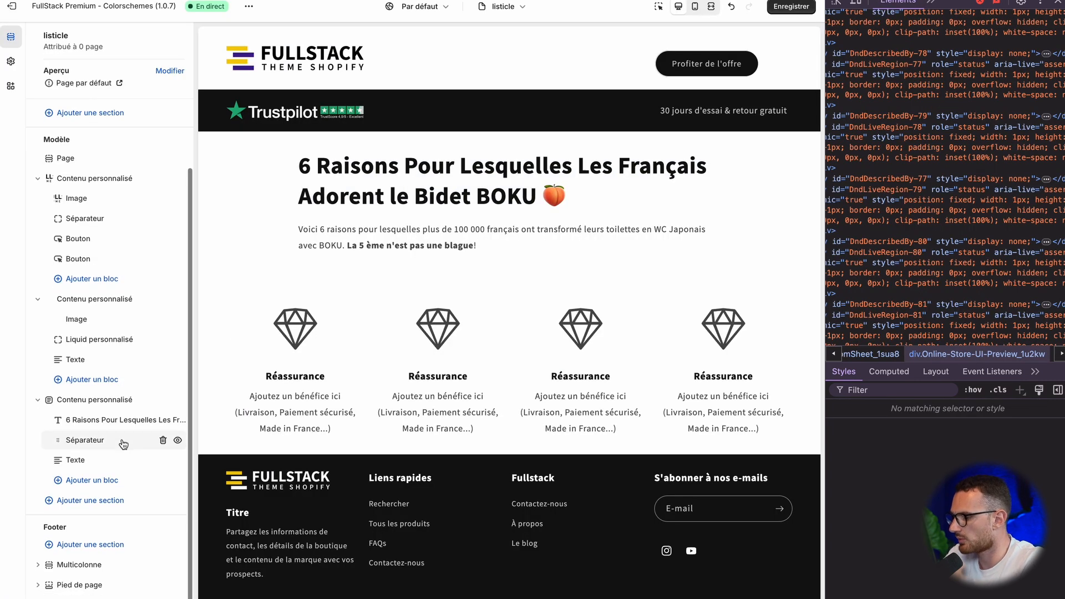
Step: Add an Image block with BOKU's bidet picture below the intro text in the theme editor and set its desktop width to 50%
left_click(102, 485)
left_click(239, 412)
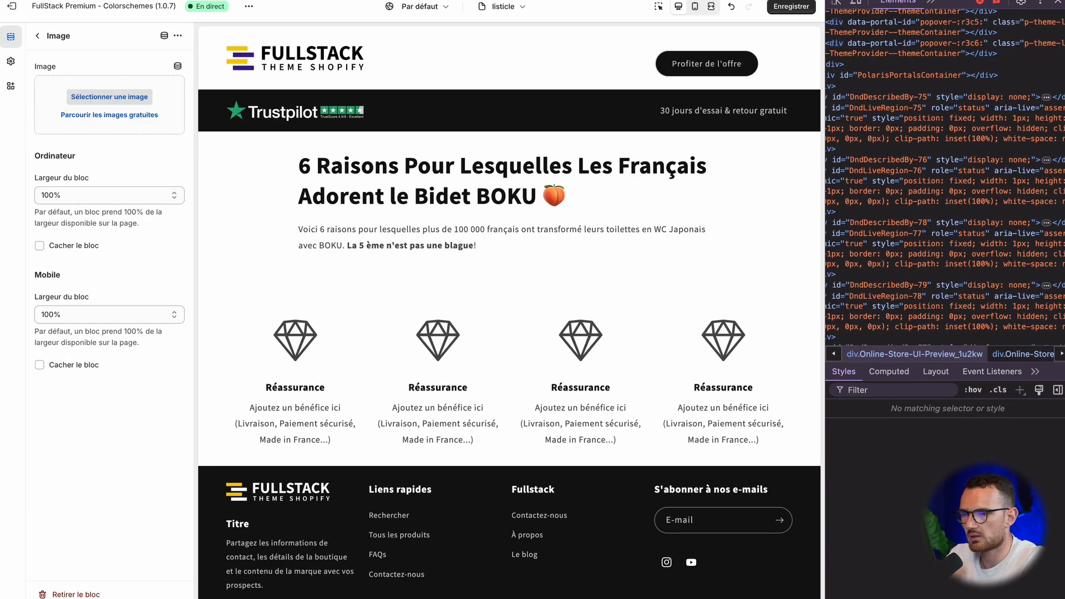
left_click_drag(944, 32, 105, 102)
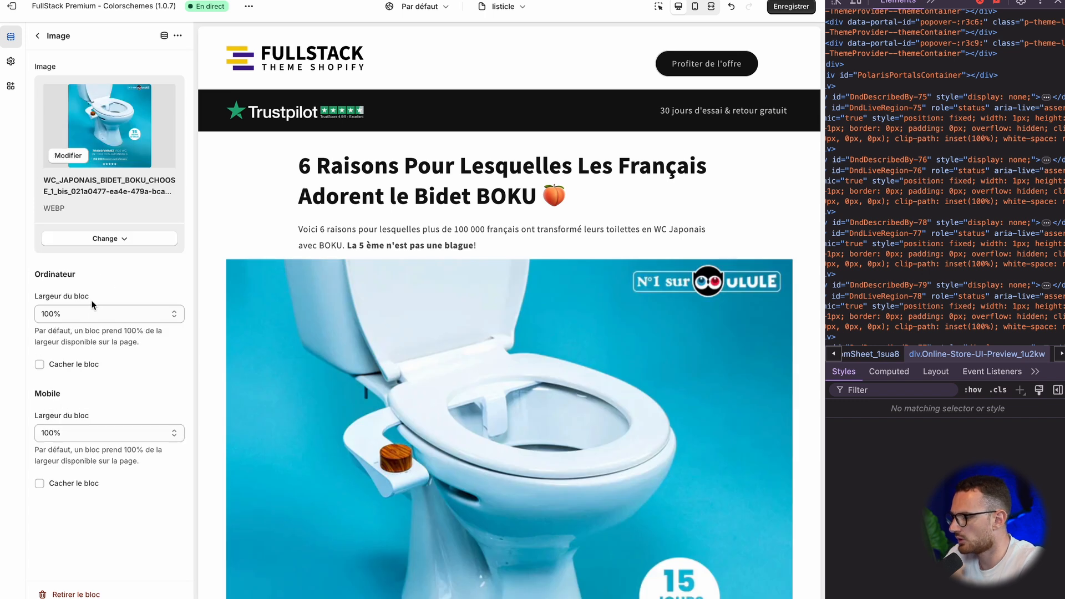
left_click(92, 315)
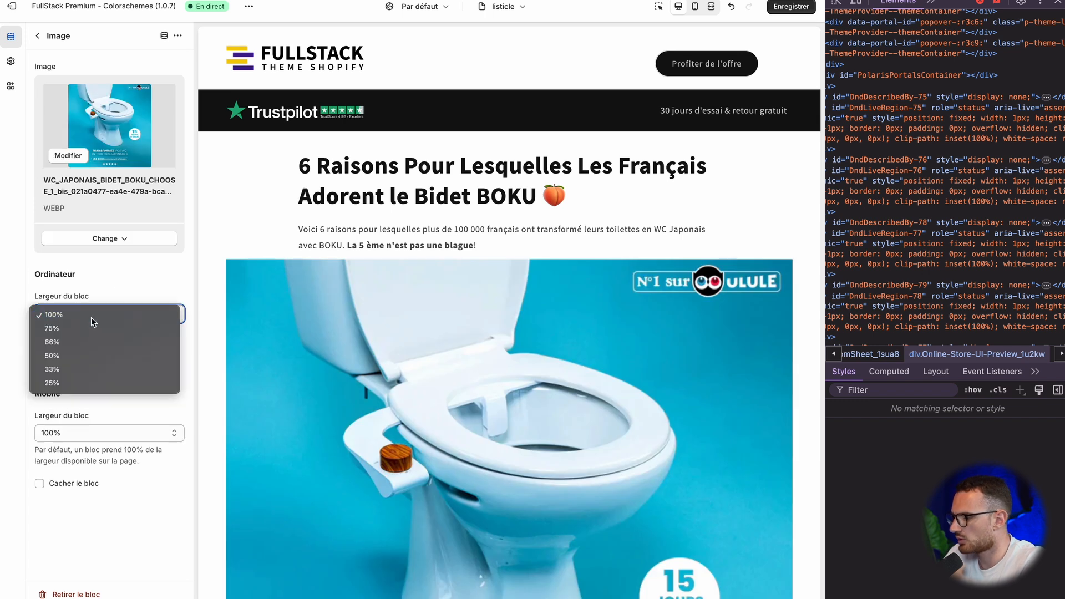
left_click(88, 356)
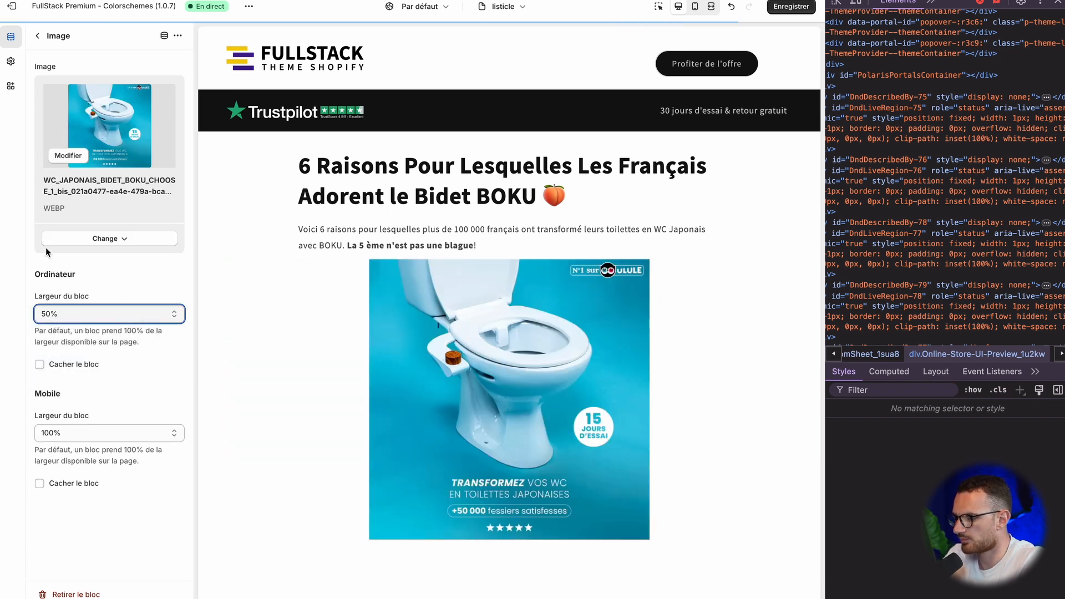
left_click(37, 36)
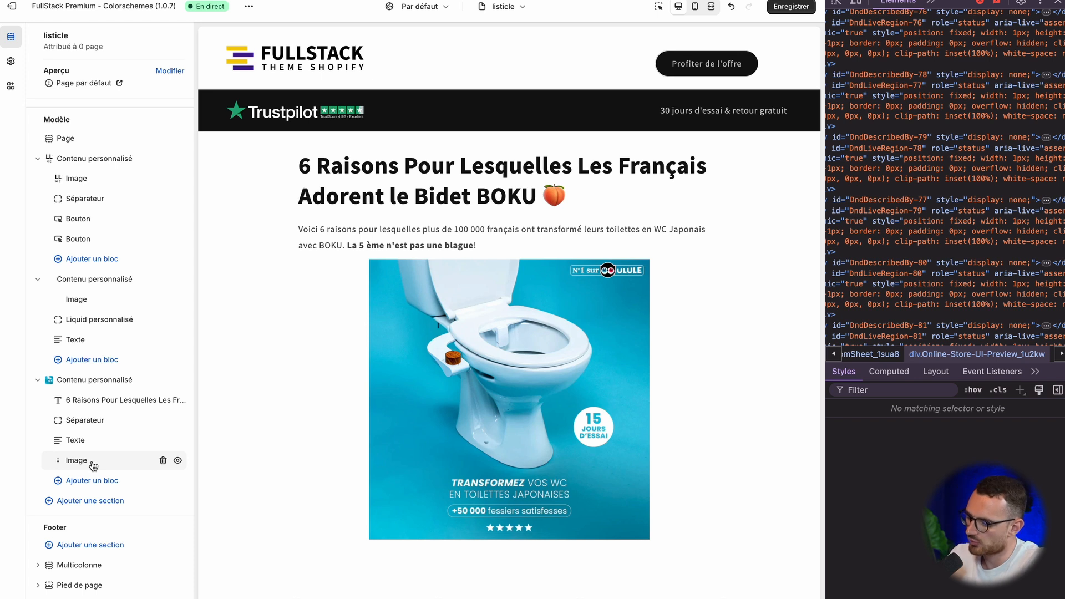
Step: Add a Texte block below the image containing the "1. Des toilettes japonaises..." heading and paragraph copied from BOKU's page
left_click(92, 481)
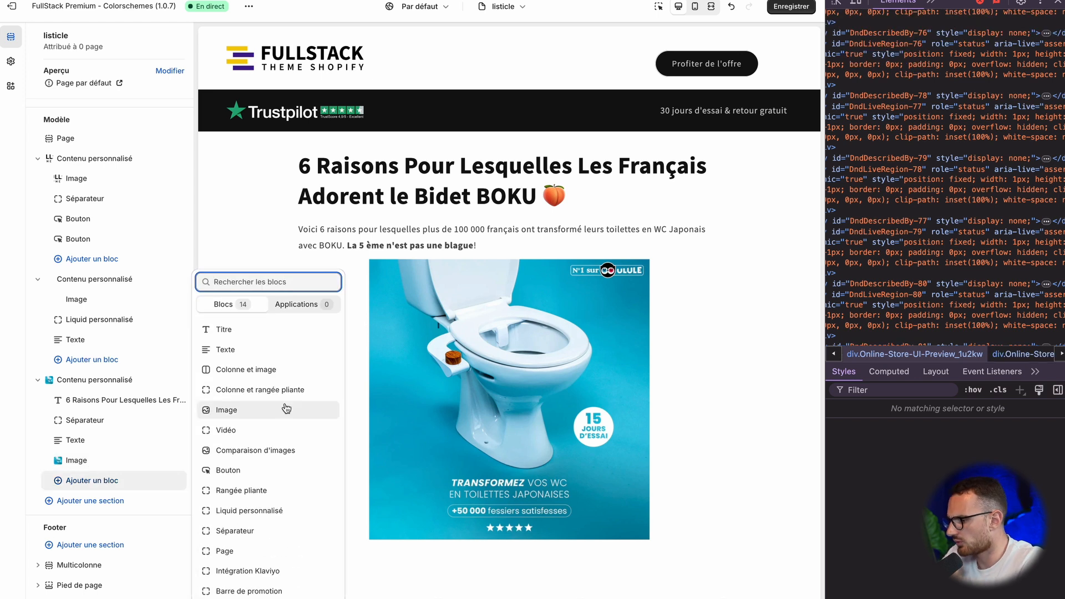
left_click(248, 349)
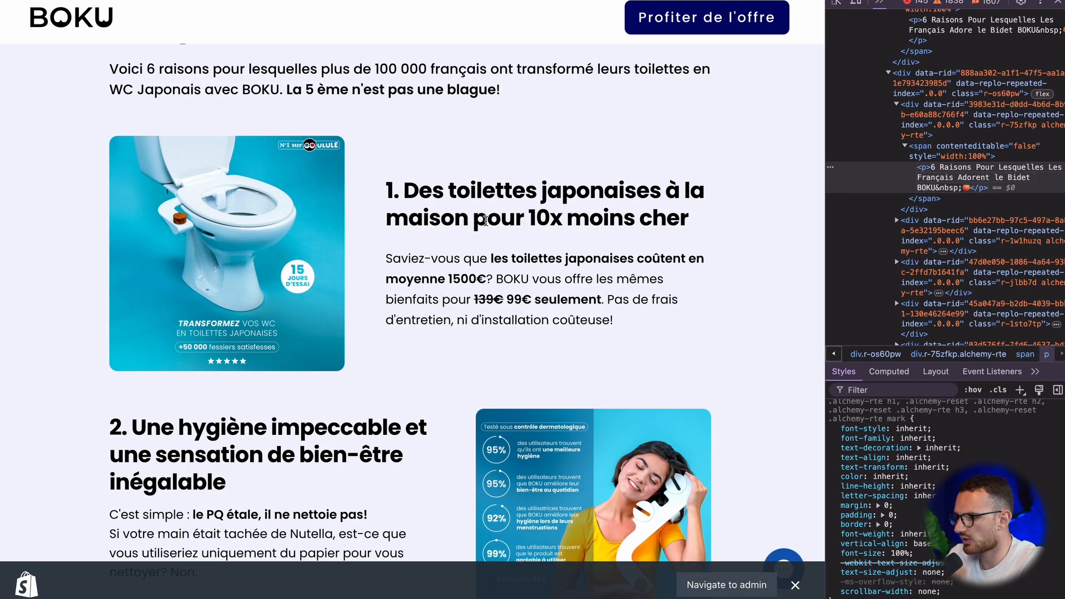
left_click_drag(387, 190, 637, 322)
key("ctrl+c")
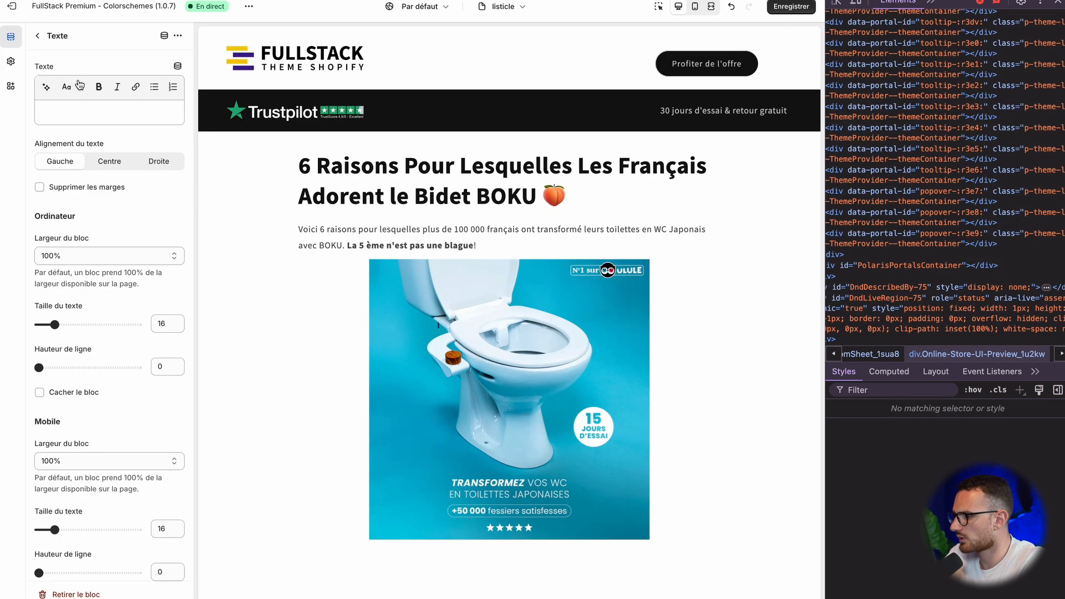
left_click(101, 114)
key("ctrl+v")
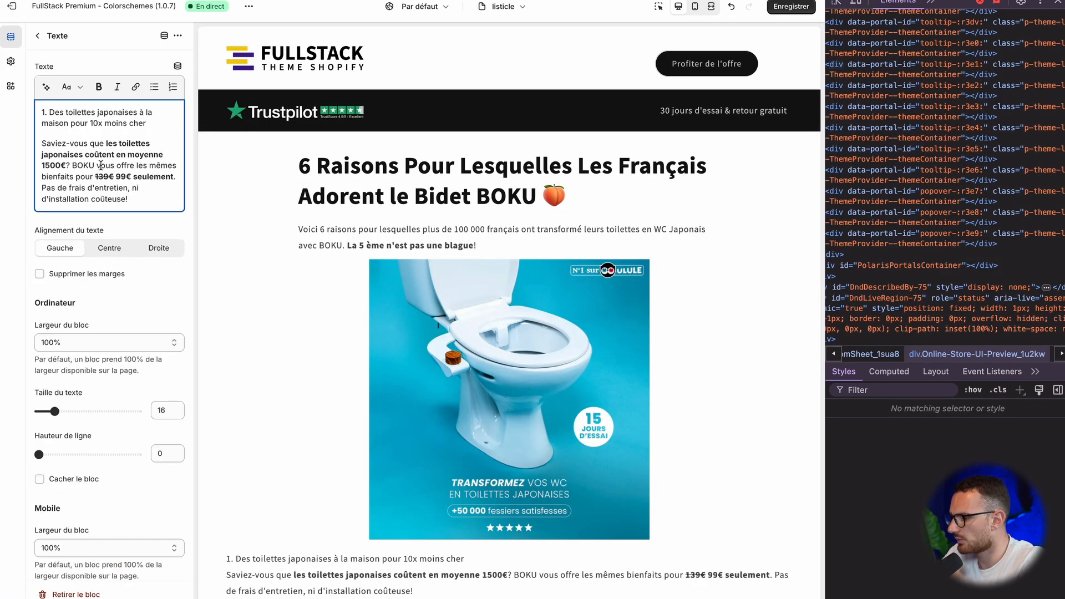
Step: Delete the struck-through 139€ from the pasted text and format "1. Des toilettes japonaises à la maison pour 10x moins cher" as H2
key("Right")
key("super+shift+Left")
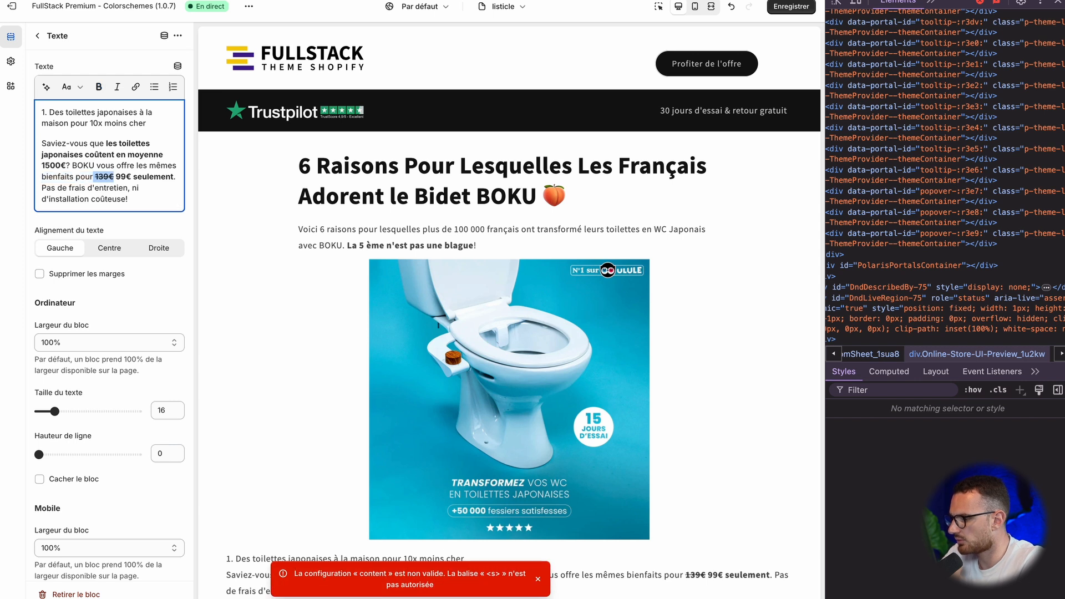
key("BackSpace")
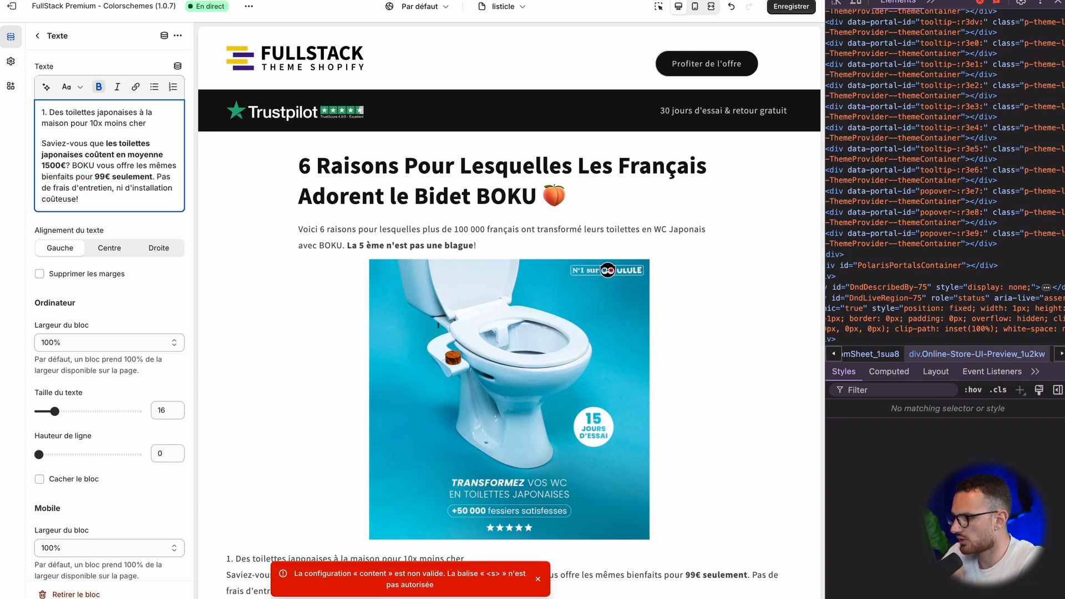
triple_click(102, 119)
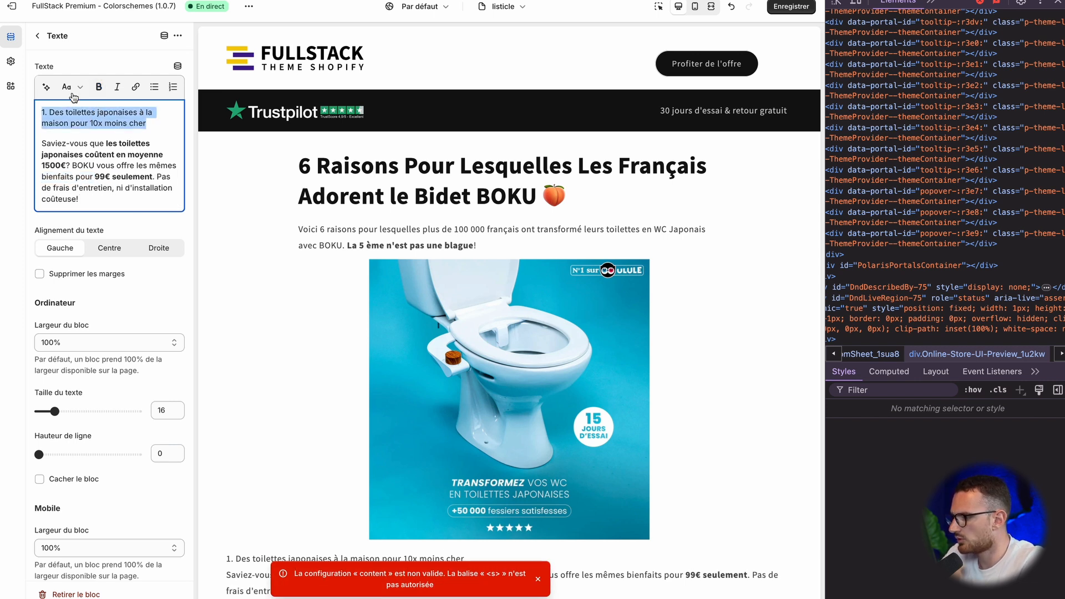
left_click(71, 86)
left_click(91, 165)
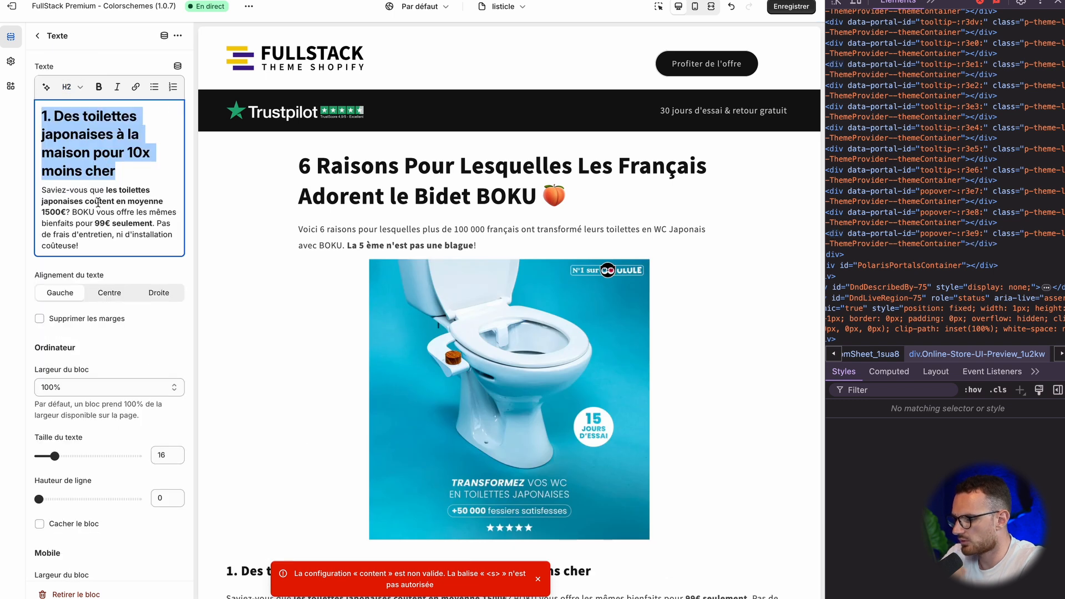
left_click(106, 165)
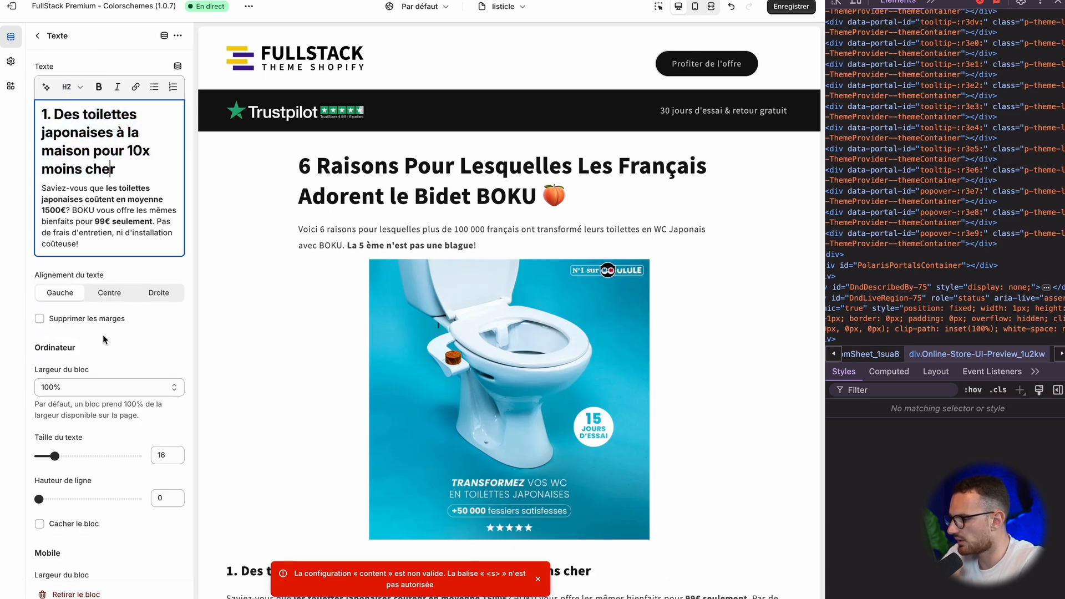
Step: Set the desktop block width of the first reason's Texte block to 50% and return to the section list
scroll(112, 423, "down", 3)
left_click(92, 430)
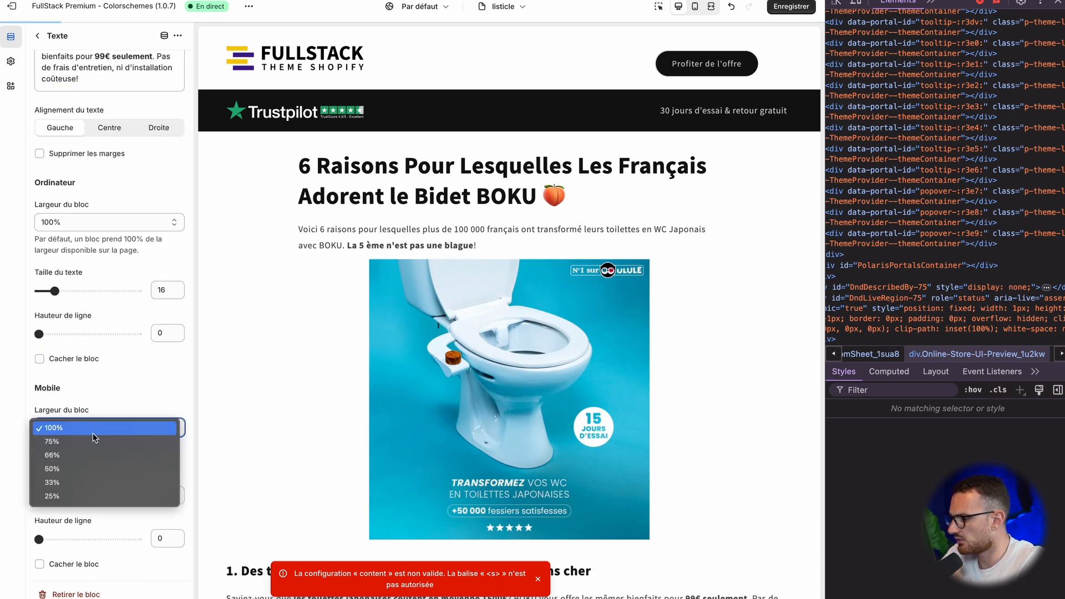
left_click(92, 215)
left_click(93, 220)
left_click(92, 223)
left_click(91, 224)
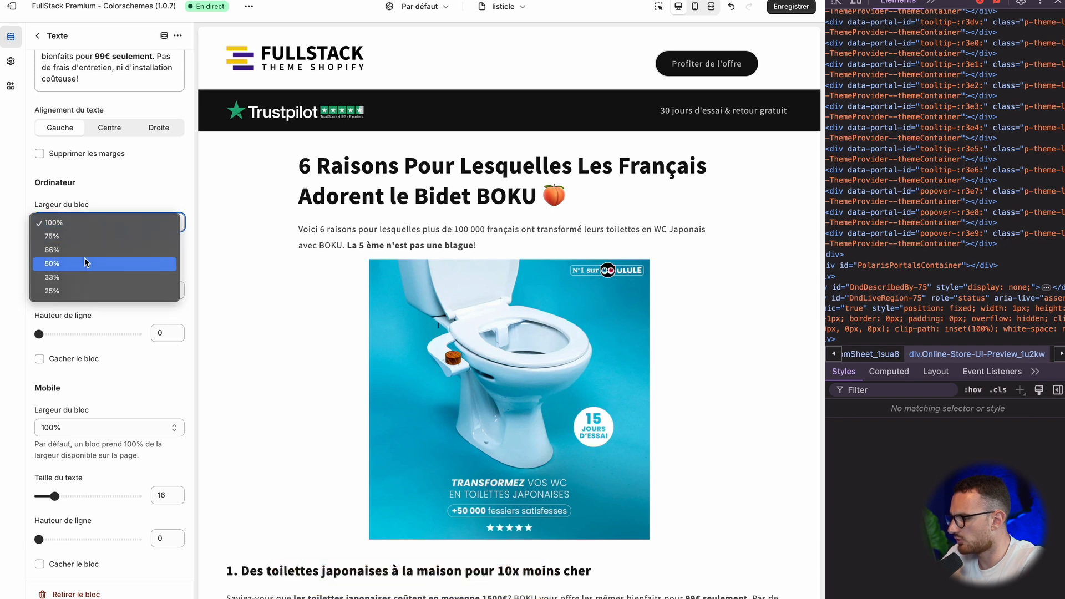
left_click(85, 261)
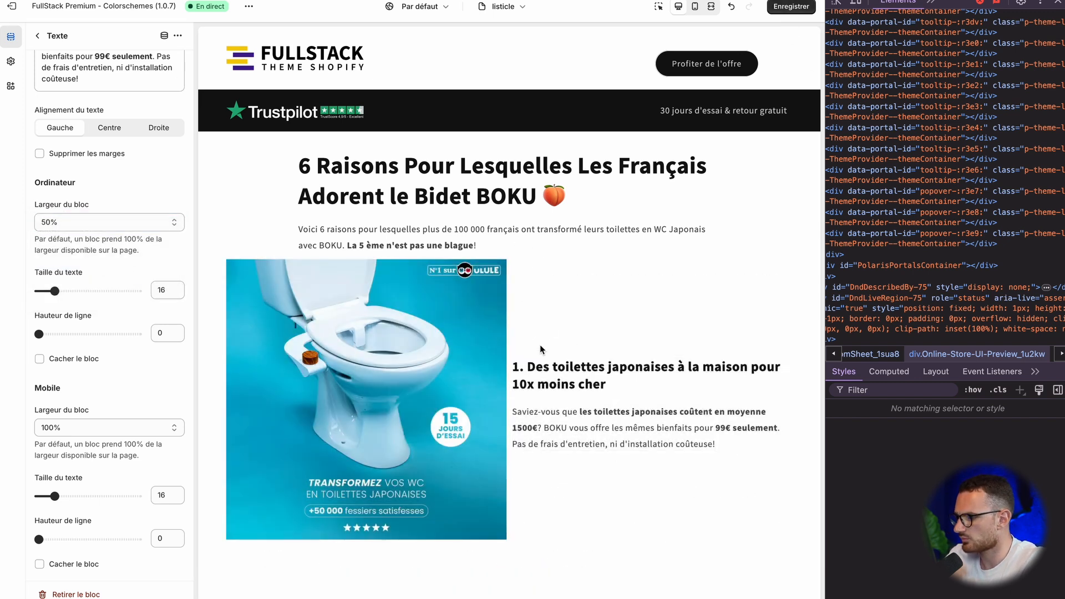
left_click(37, 35)
scroll(83, 299, "down", 1)
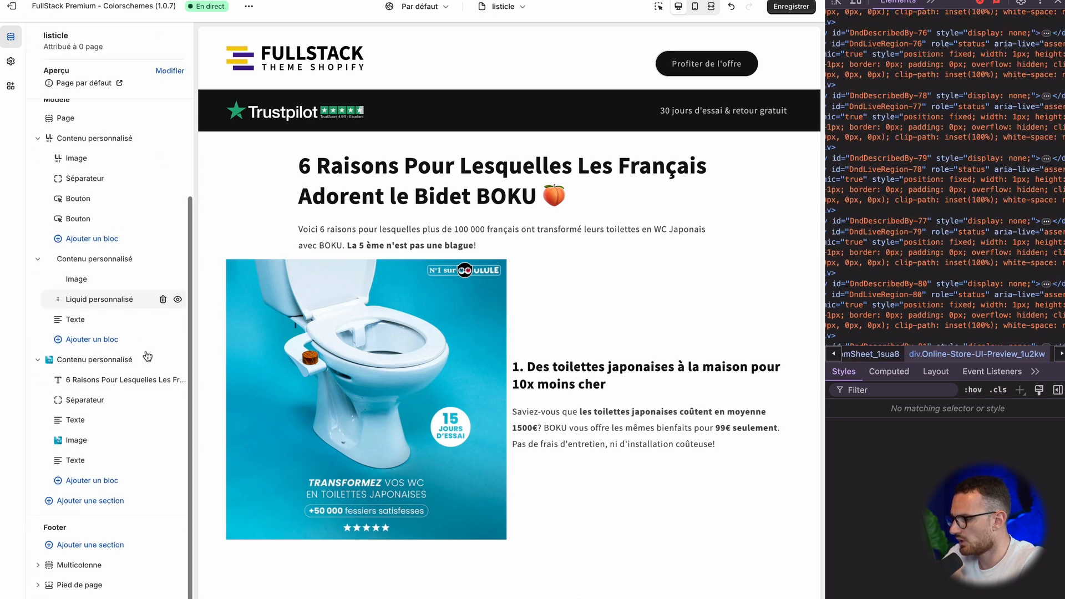
Step: Add a Séparateur block between the intro text and the bidet image, then return to the section list
left_click(102, 486)
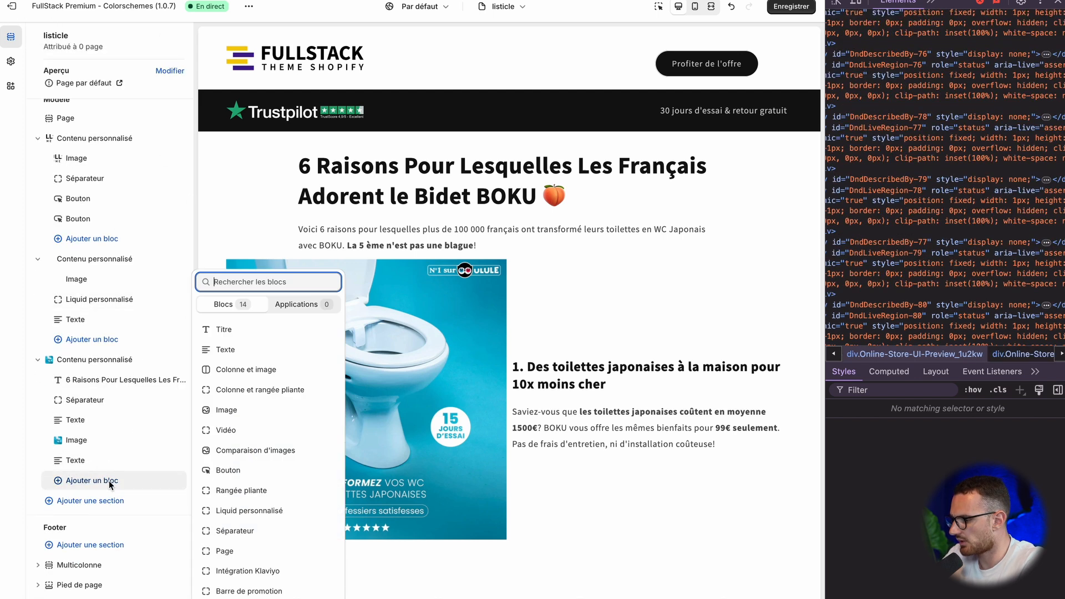
left_click(261, 525)
left_click_drag(58, 481, 105, 441)
left_click(105, 441)
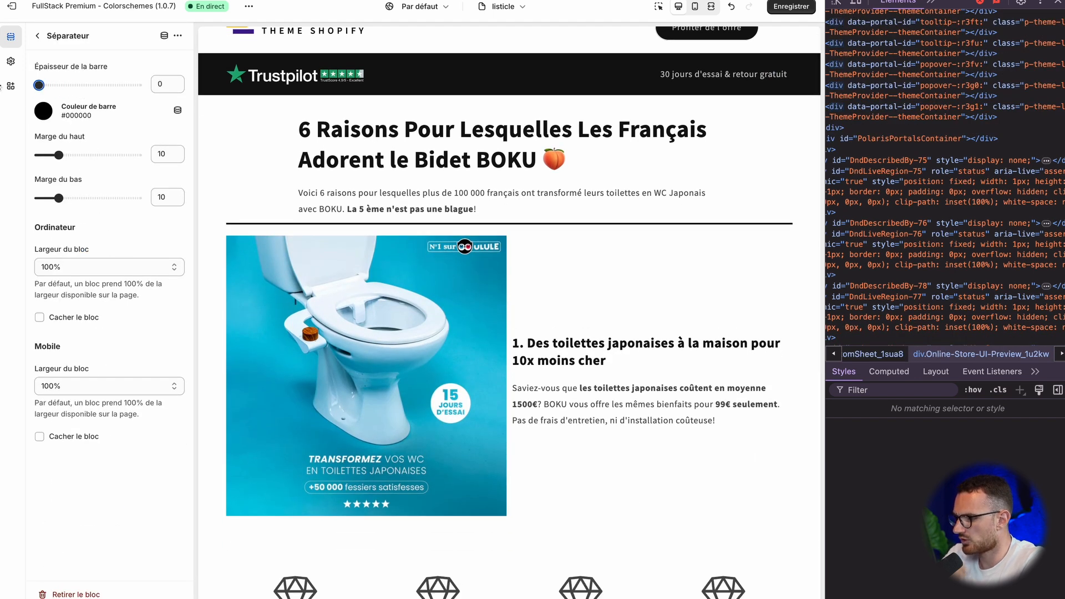
left_click(38, 36)
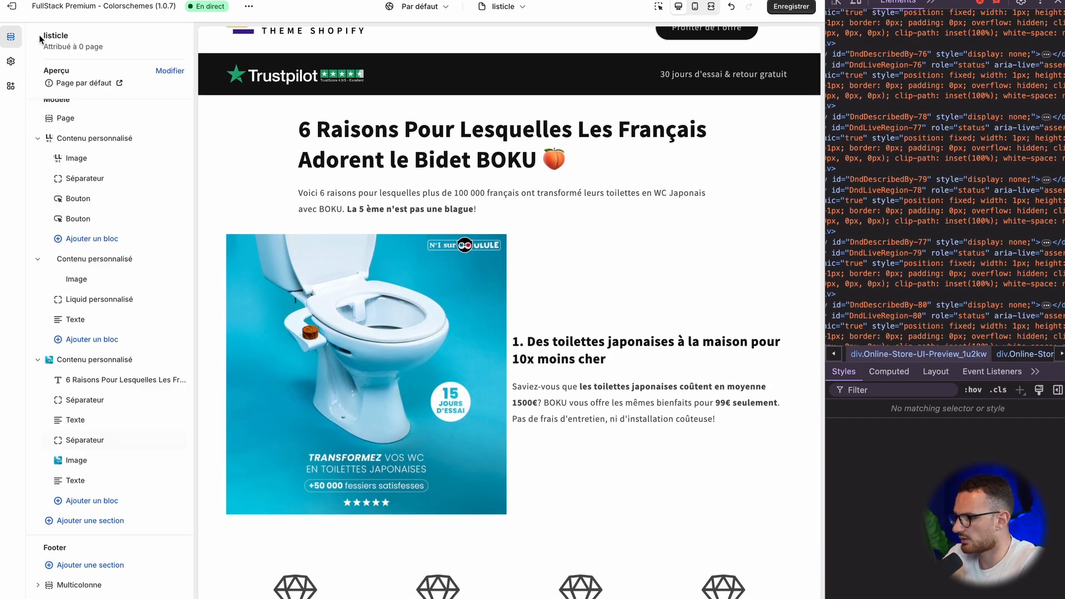
Step: Check the image and text layout in the full-screen preview, then return to the desktop preview
scroll(543, 288, "down", 2)
right_click(543, 289)
left_click(132, 407)
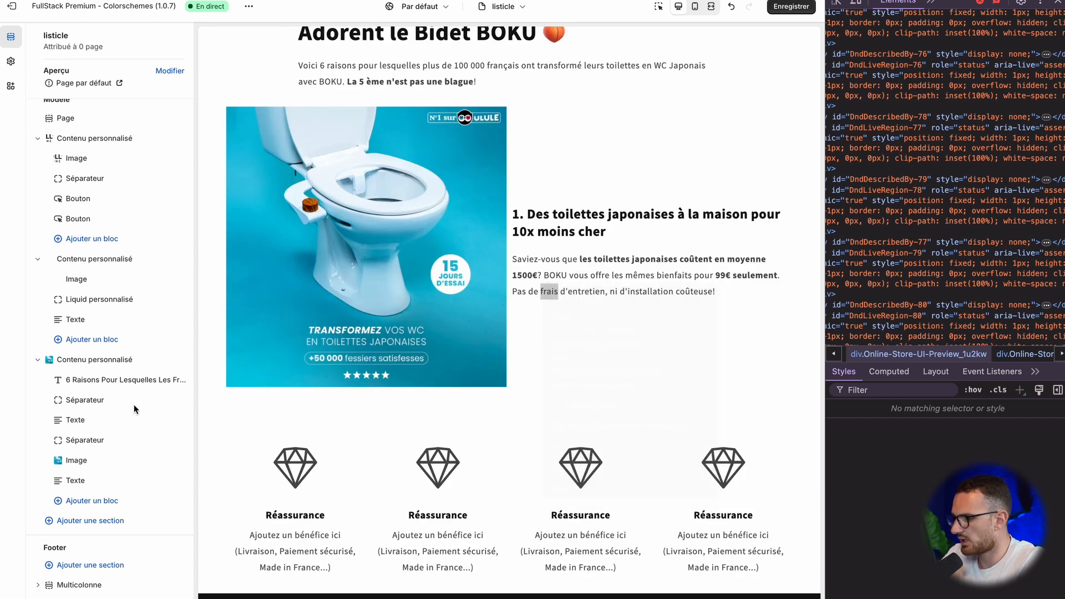
scroll(507, 283, "up", 3)
left_click(711, 7)
scroll(627, 307, "down", 3)
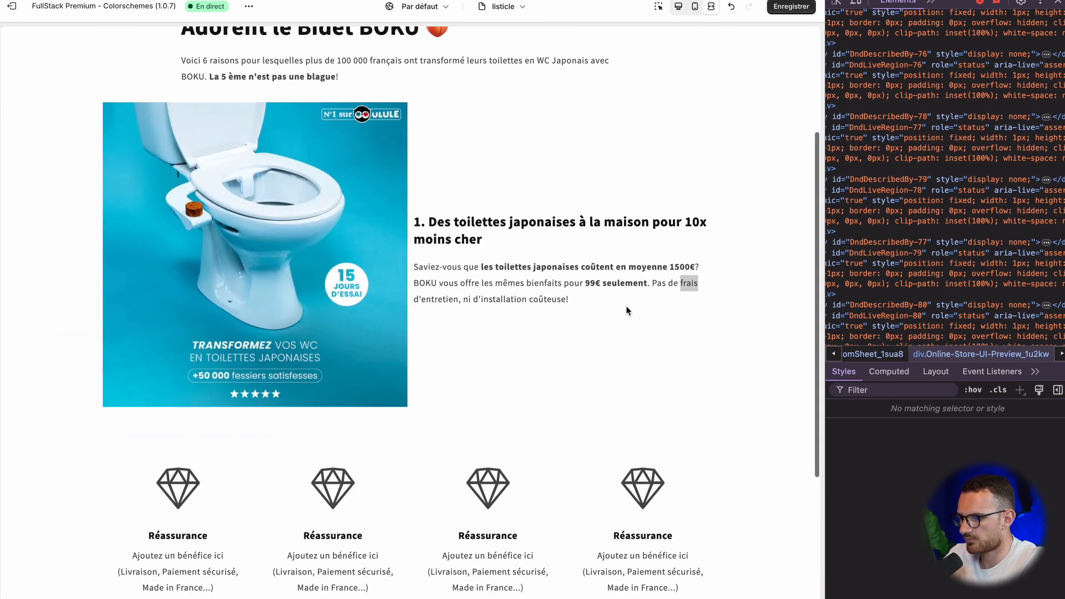
scroll(440, 255, "up", 3)
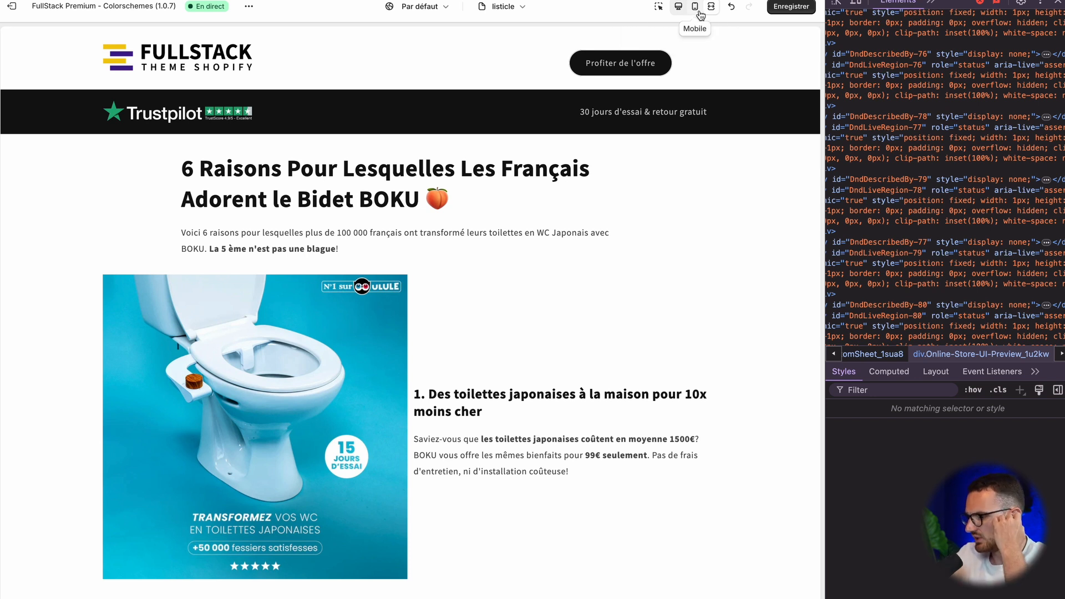
left_click(678, 14)
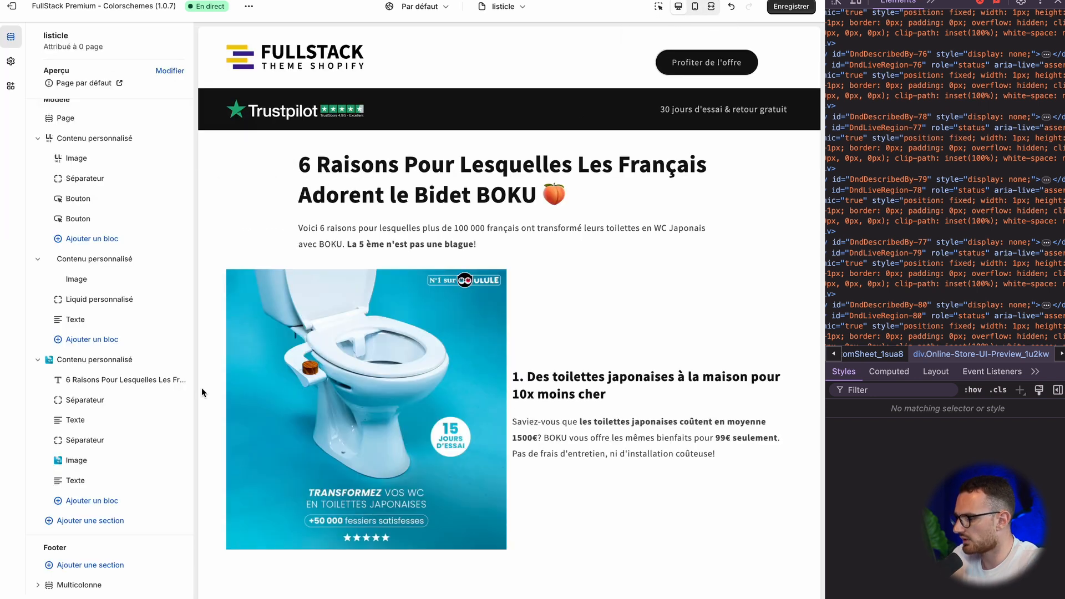
scroll(201, 389, "down", 3)
left_click(93, 501)
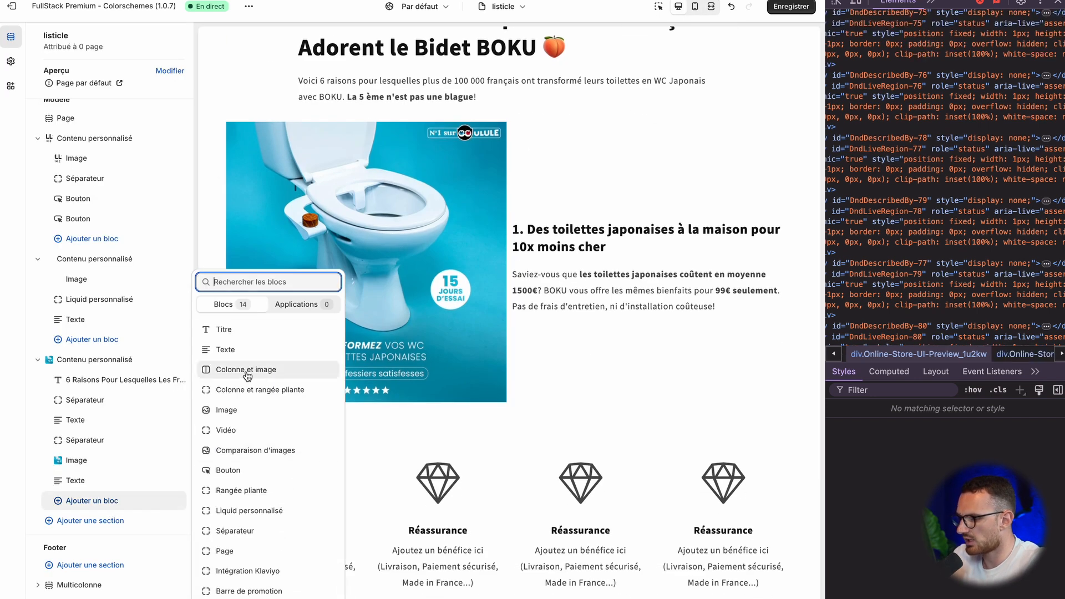
left_click(564, 369)
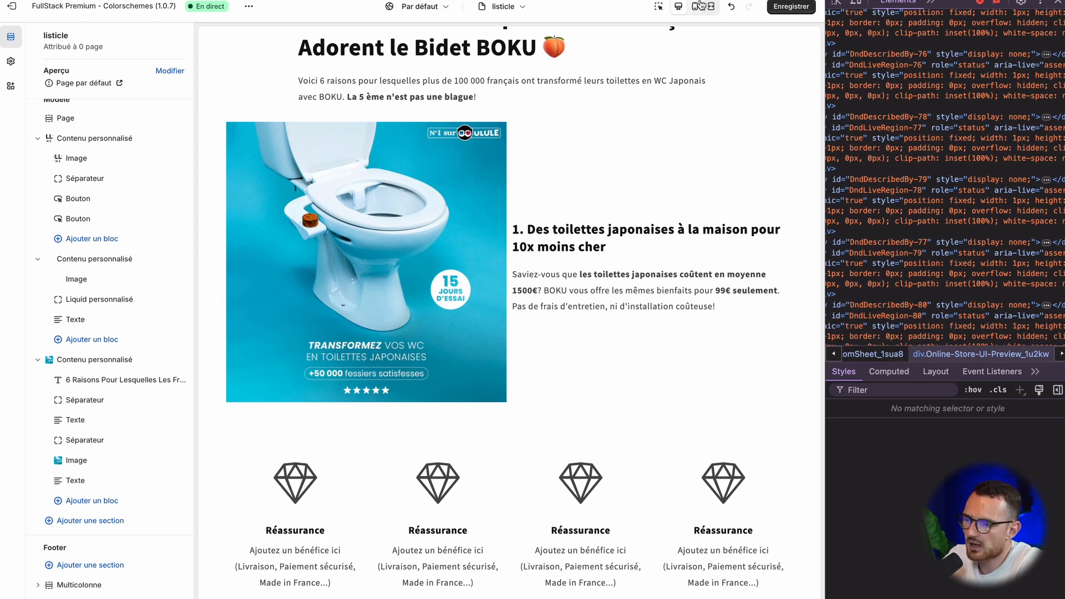
Step: In the mobile preview, duplicate the first reason's Texte block twice and return to the section list
left_click(695, 7)
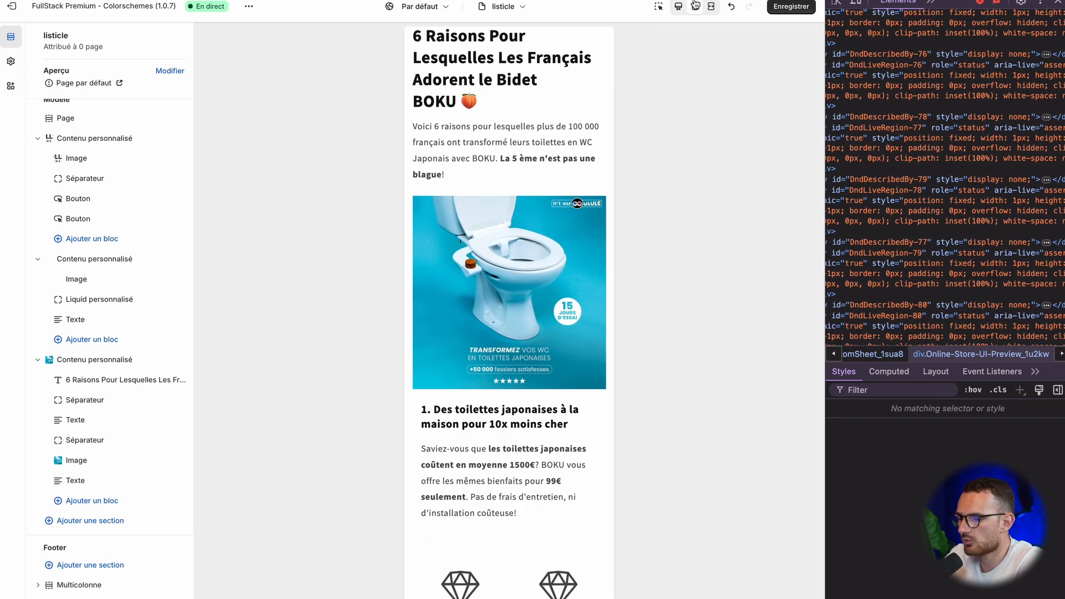
left_click(84, 481)
key("ctrl+a")
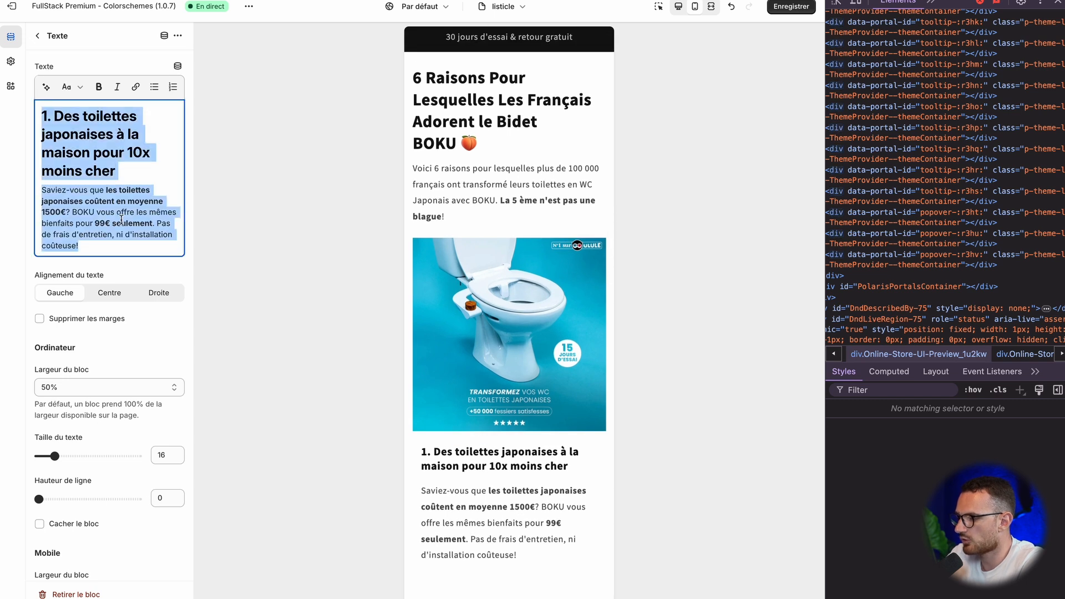
scroll(122, 223, "down", 1)
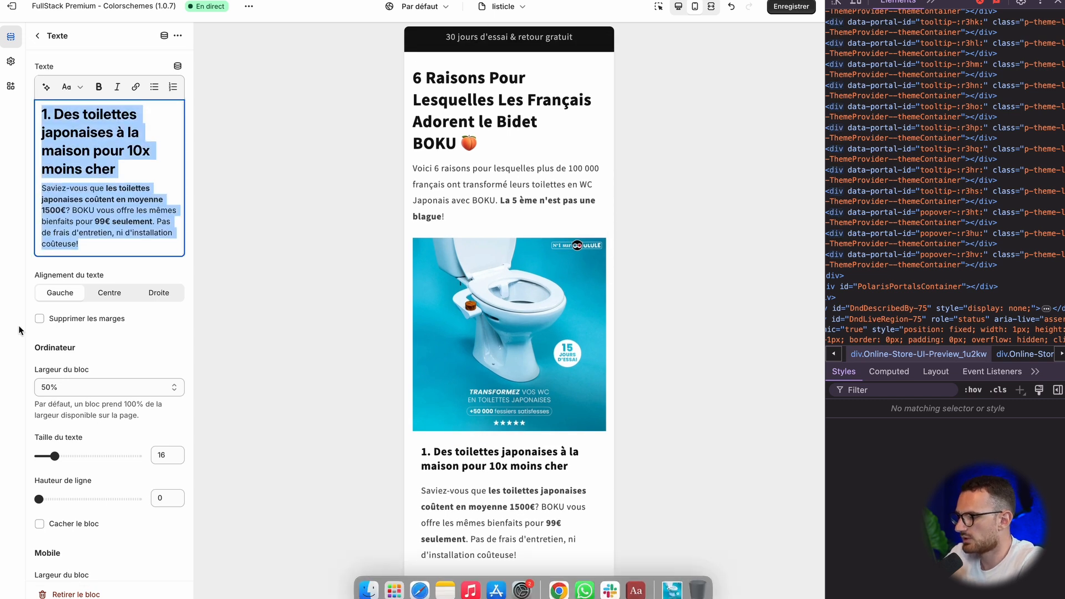
left_click(659, 7)
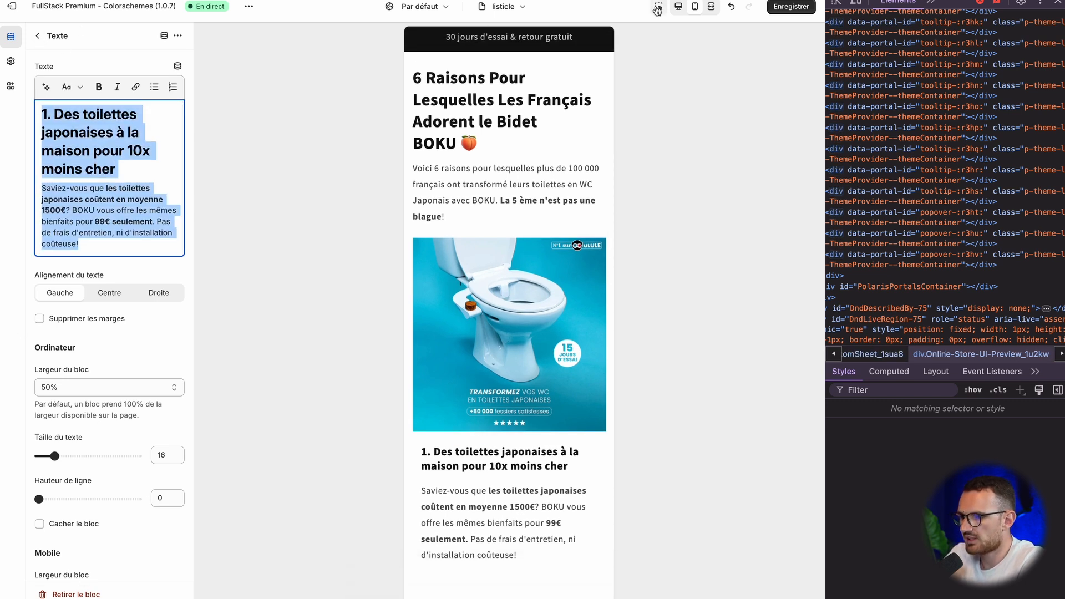
left_click(497, 469)
left_click(510, 580)
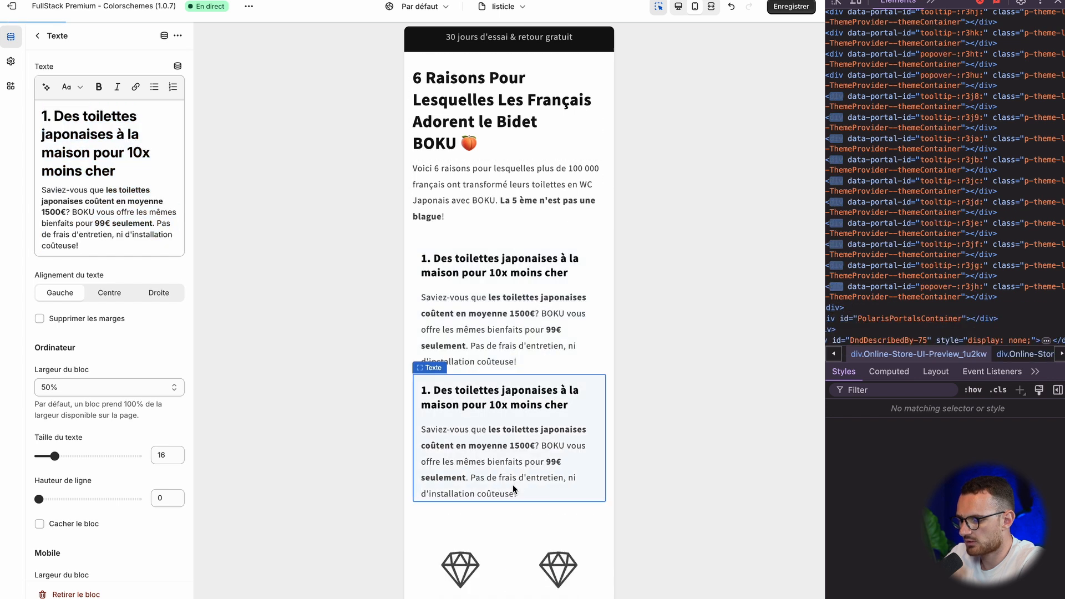
scroll(511, 489, "down", 3)
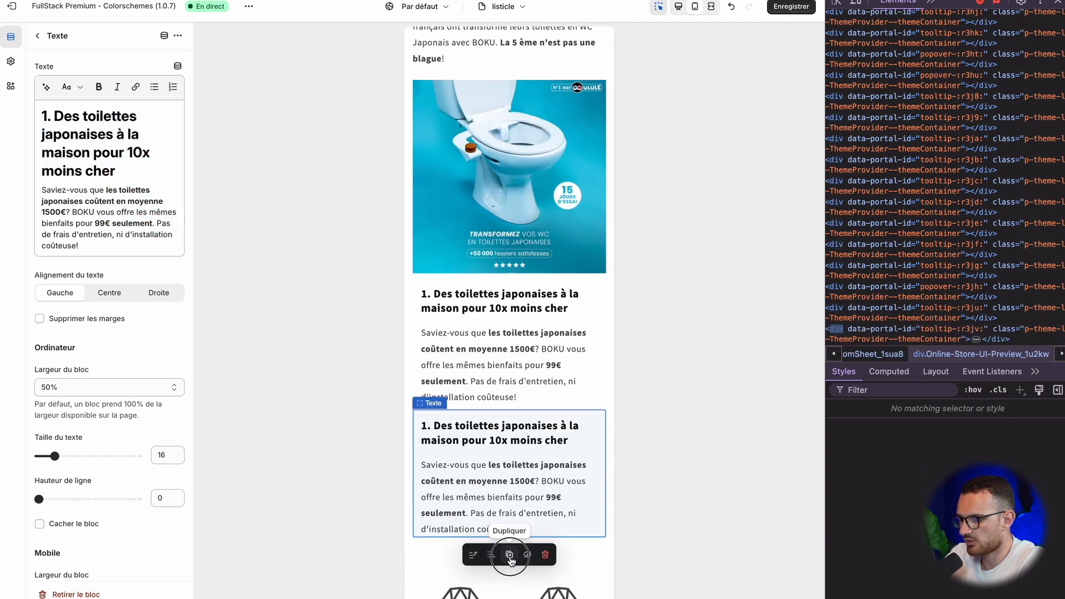
left_click(510, 556)
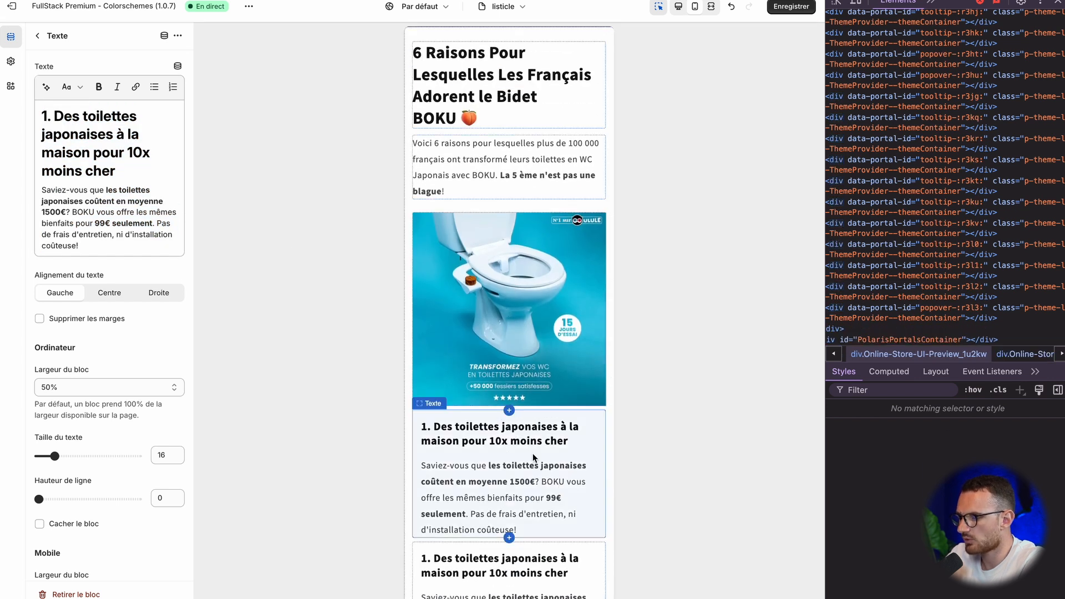
left_click(38, 36)
Step: Delete the paragraph from the second of the three identical Texte blocks, keeping only its heading
scroll(460, 422, "down", 4)
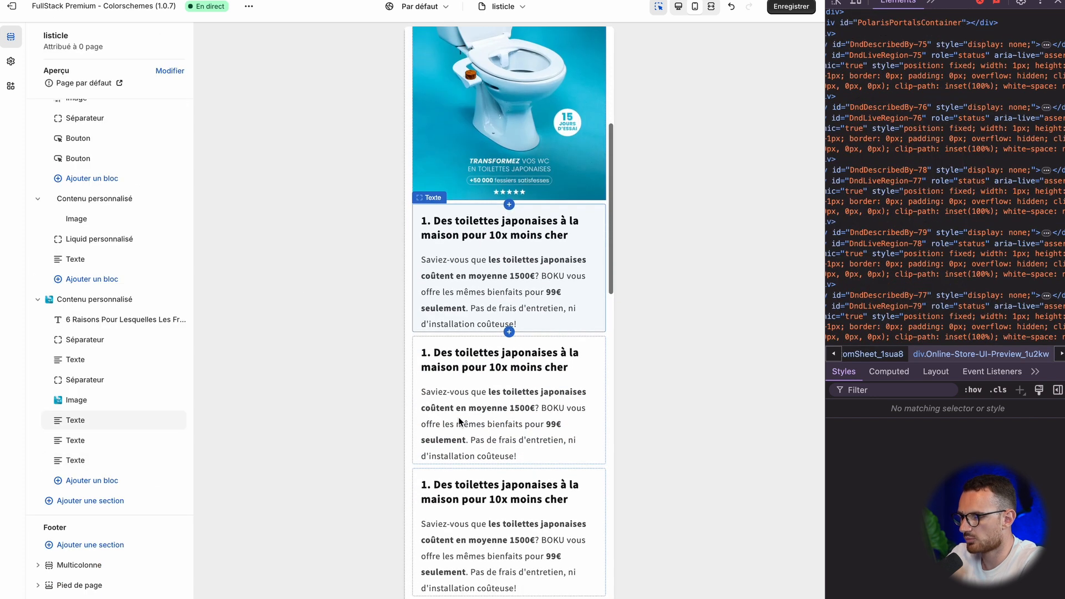
left_click(83, 440)
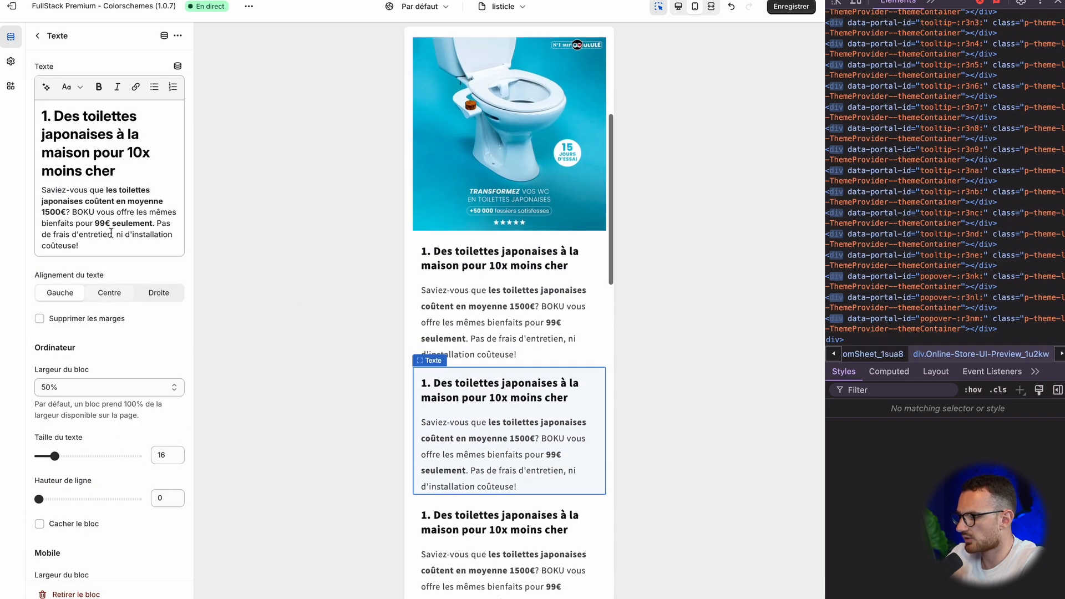
left_click_drag(83, 247, 20, 201)
key("BackSpace")
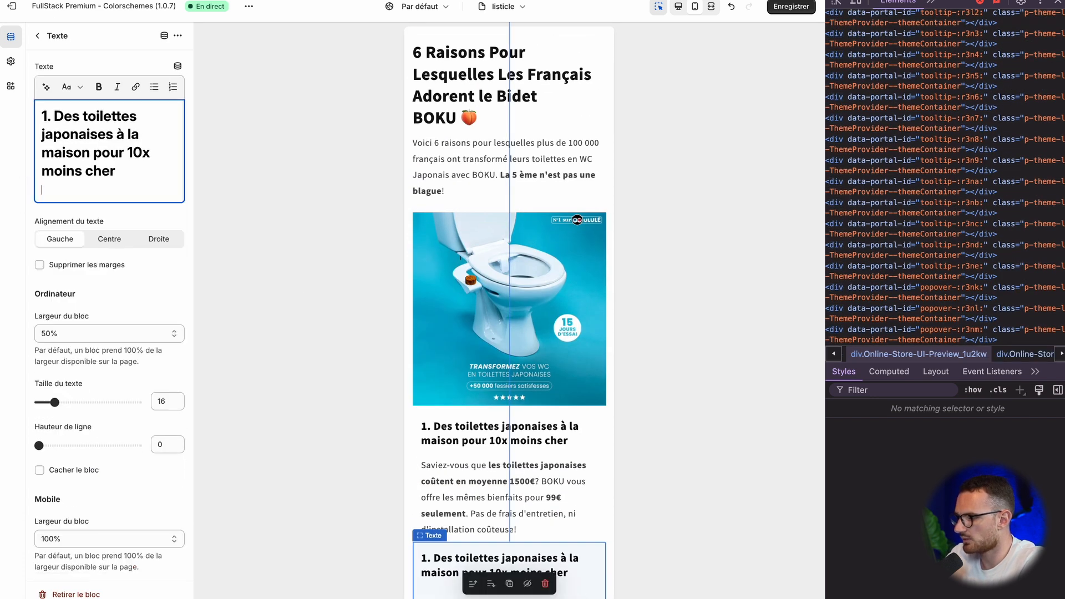
left_click(38, 36)
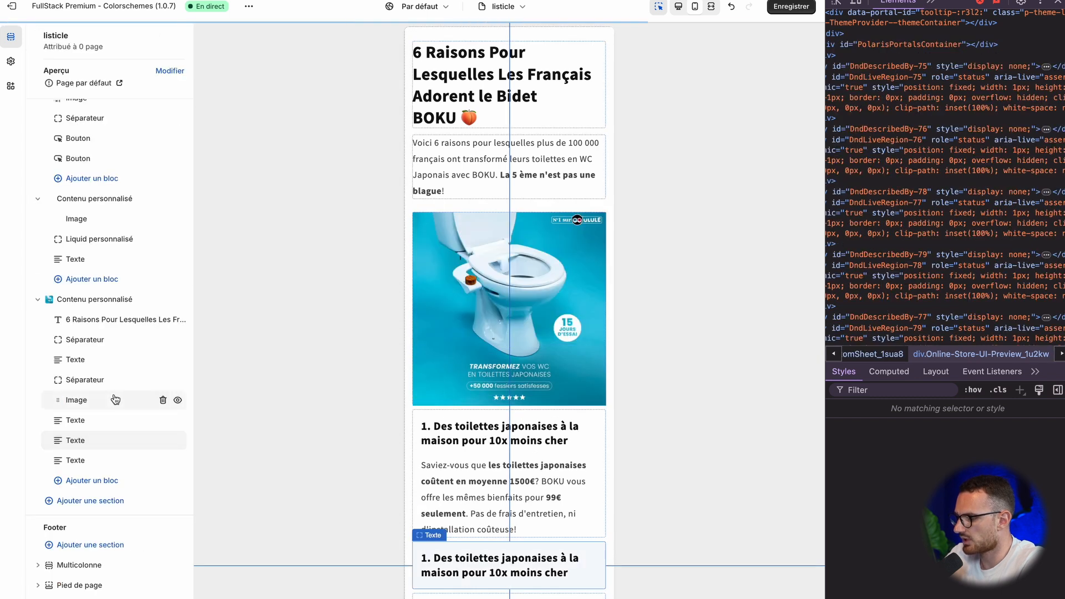
Step: Delete the "1. Des toilettes japonaises..." heading from the last Texte block, keeping only its paragraph
left_click(118, 449)
left_click(96, 463)
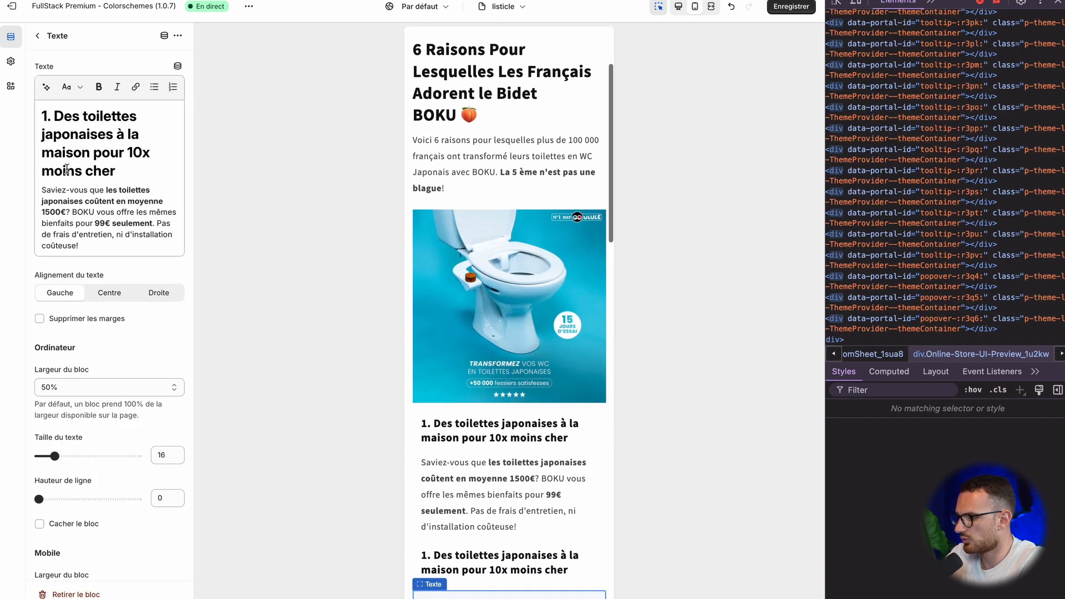
left_click_drag(42, 190, 40, 114)
key("BackSpace")
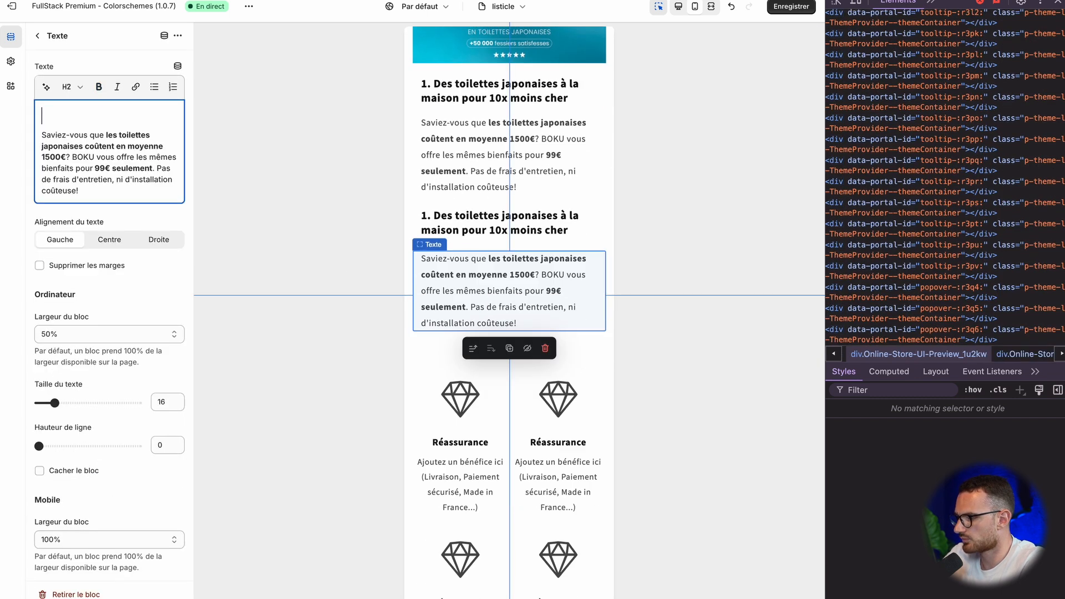
left_click(37, 36)
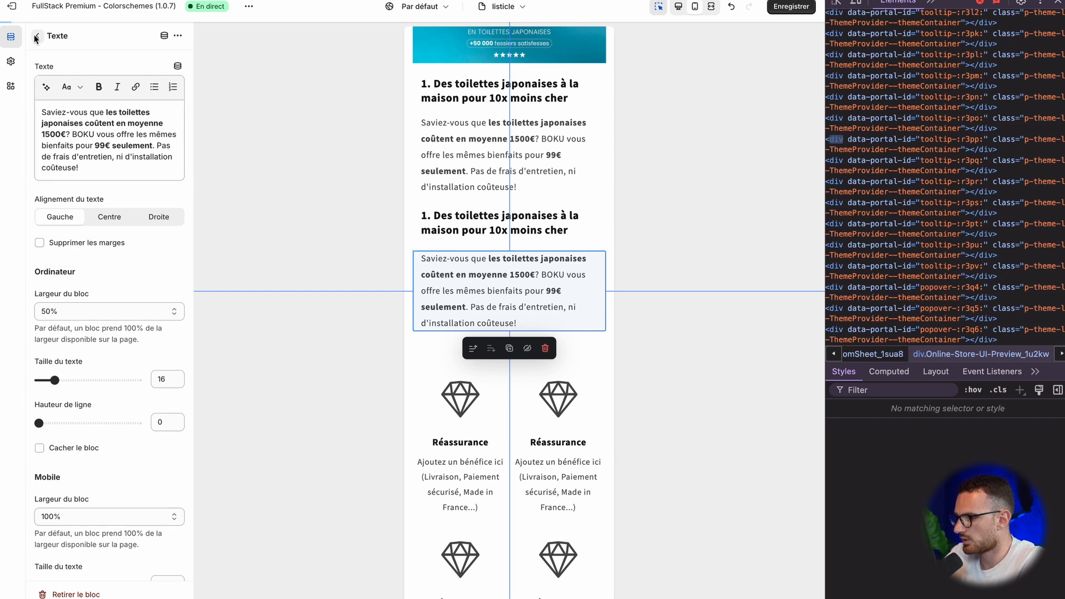
Step: Move the heading-only Texte block above the bidet image and hide it on desktop
scroll(492, 269, "up", 7)
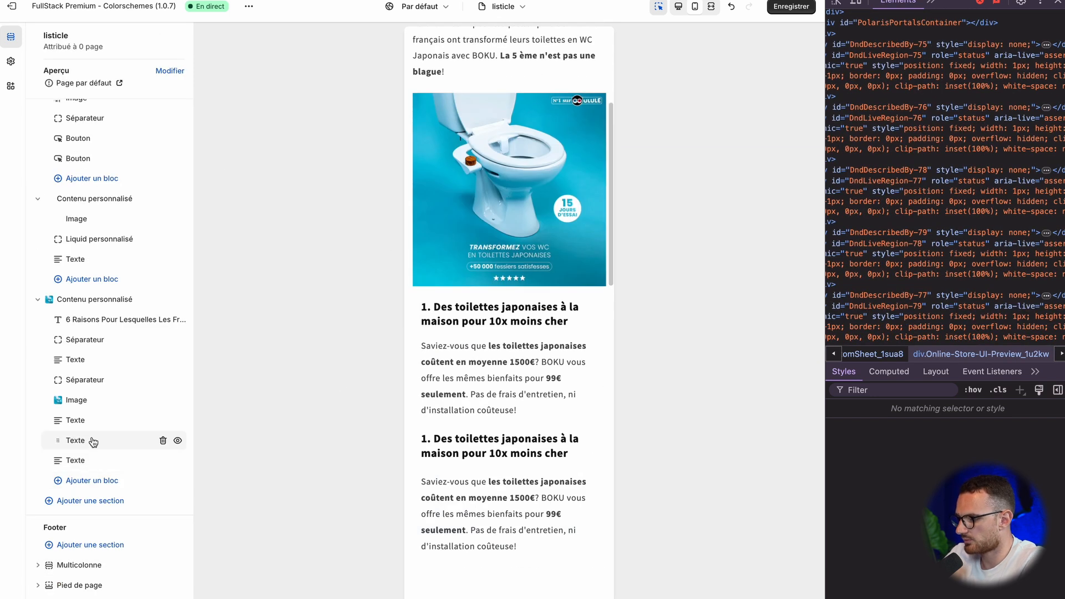
left_click_drag(76, 440, 57, 400)
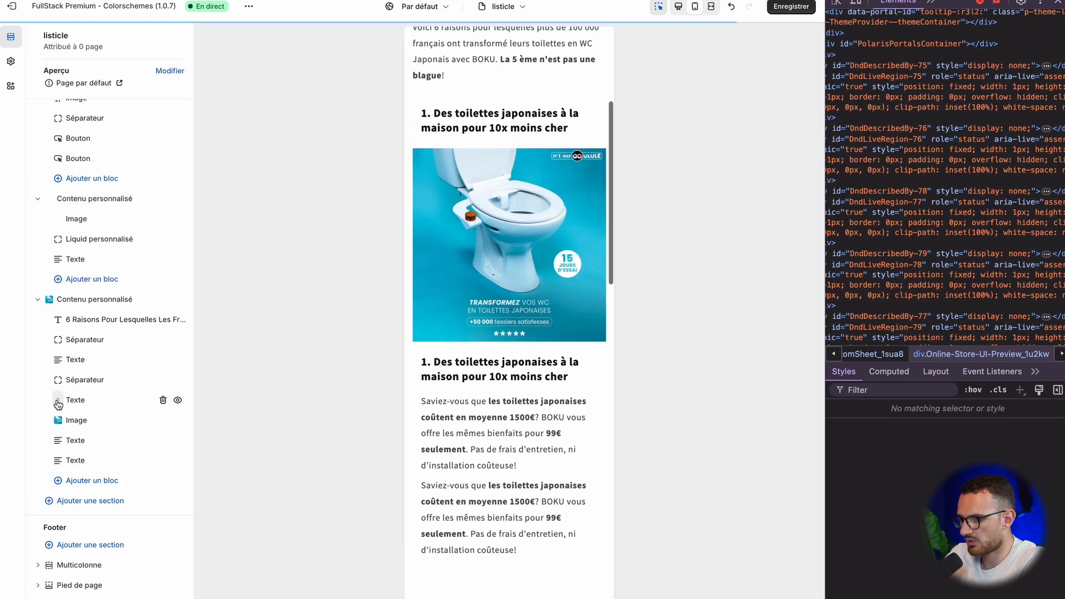
left_click(68, 410)
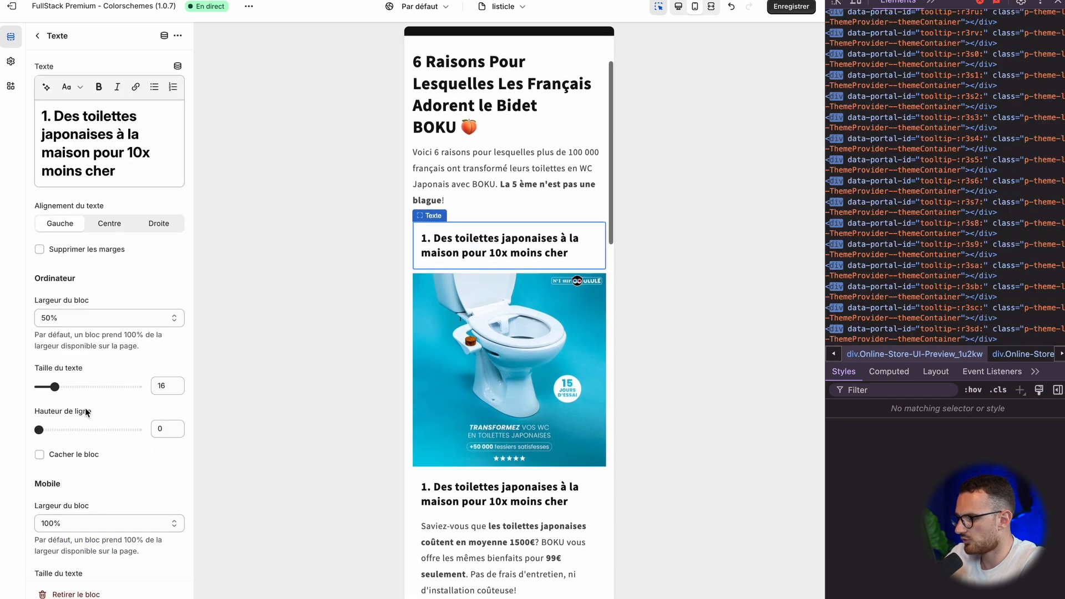
scroll(55, 382, "down", 2)
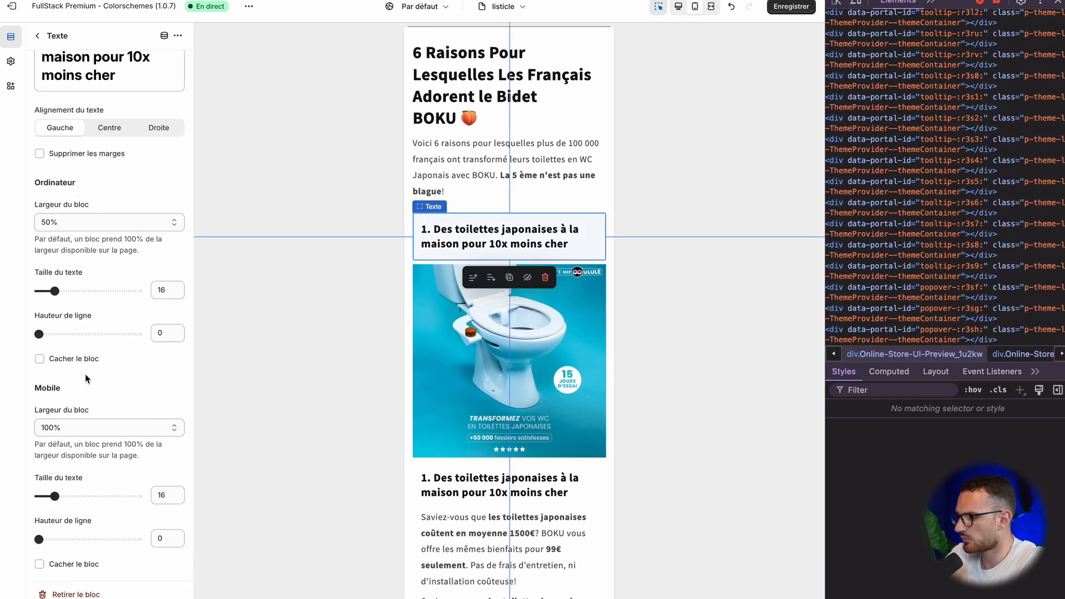
left_click(73, 361)
left_click(39, 37)
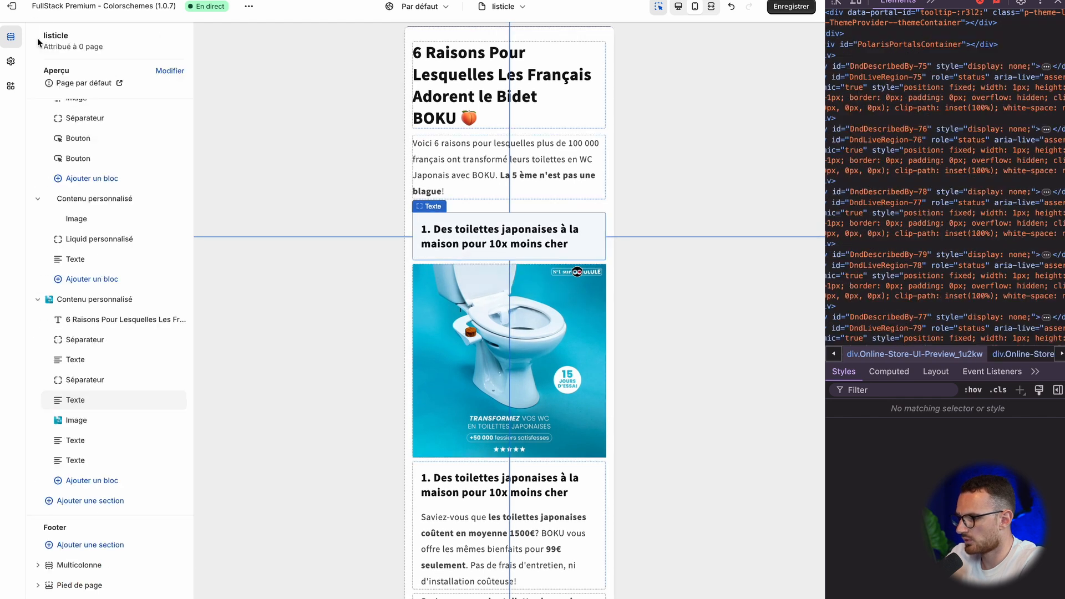
Step: Hide the Texte block containing both the heading and the paragraph on mobile
left_click(87, 442)
scroll(96, 427, "down", 3)
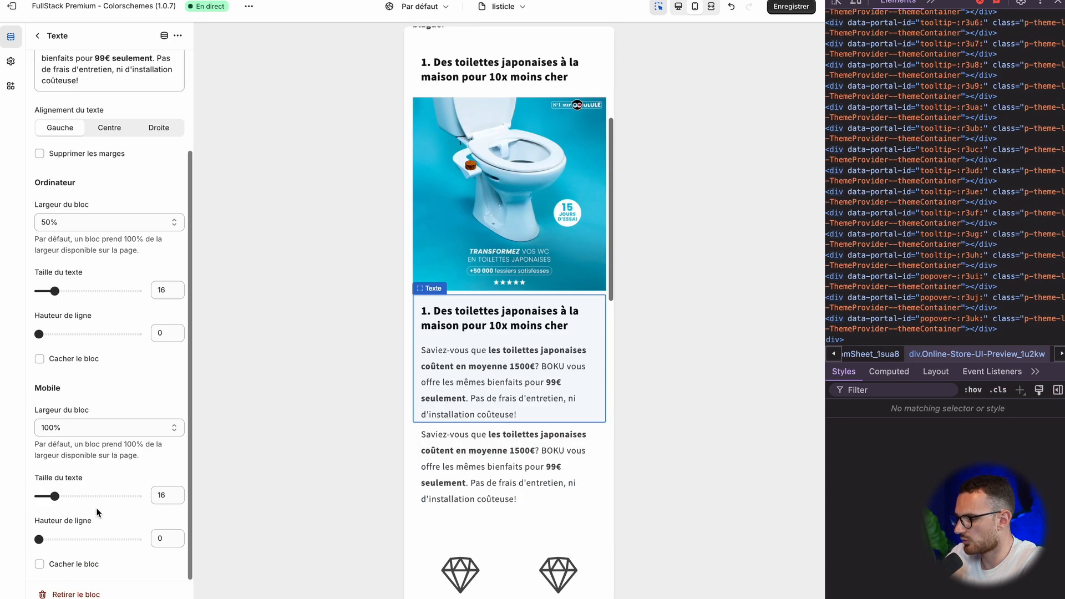
left_click(61, 564)
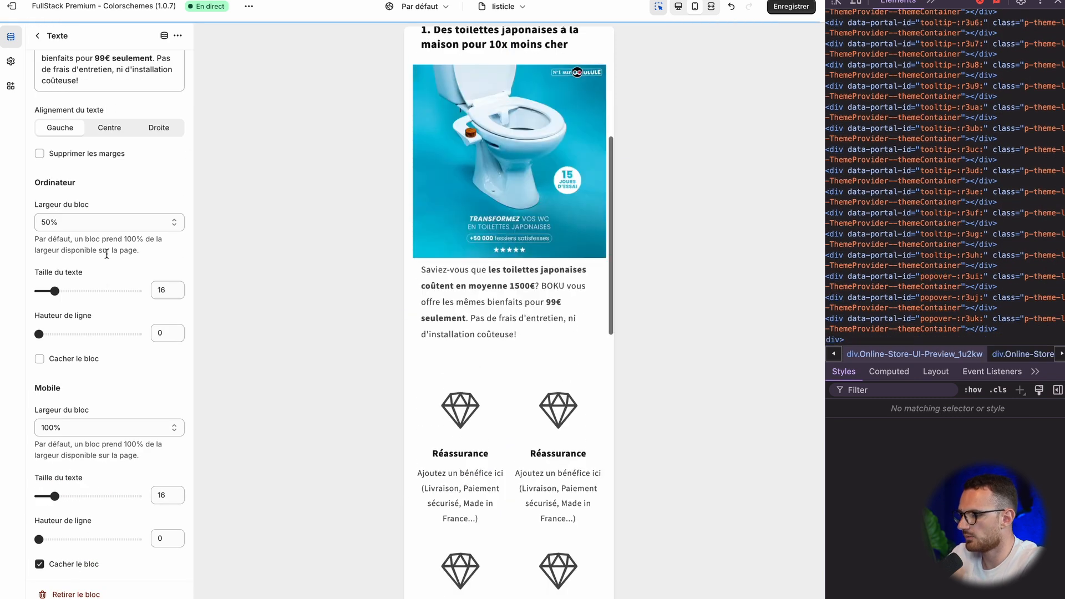
left_click(38, 36)
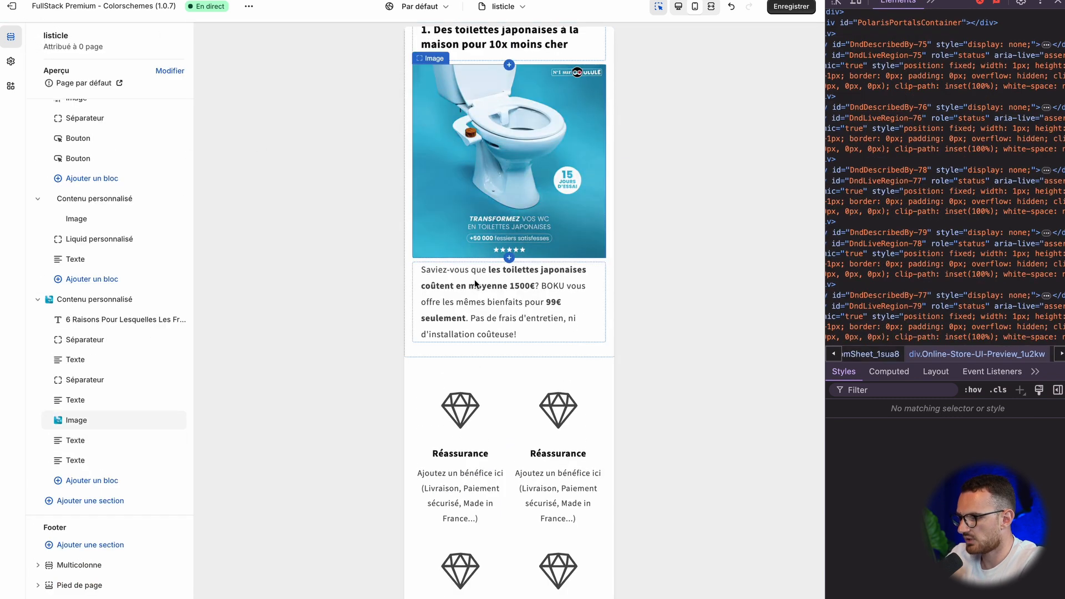
Step: Enable Supprimer les marges for the paragraph-only Texte block below the bidet image
scroll(474, 279, "up", 2)
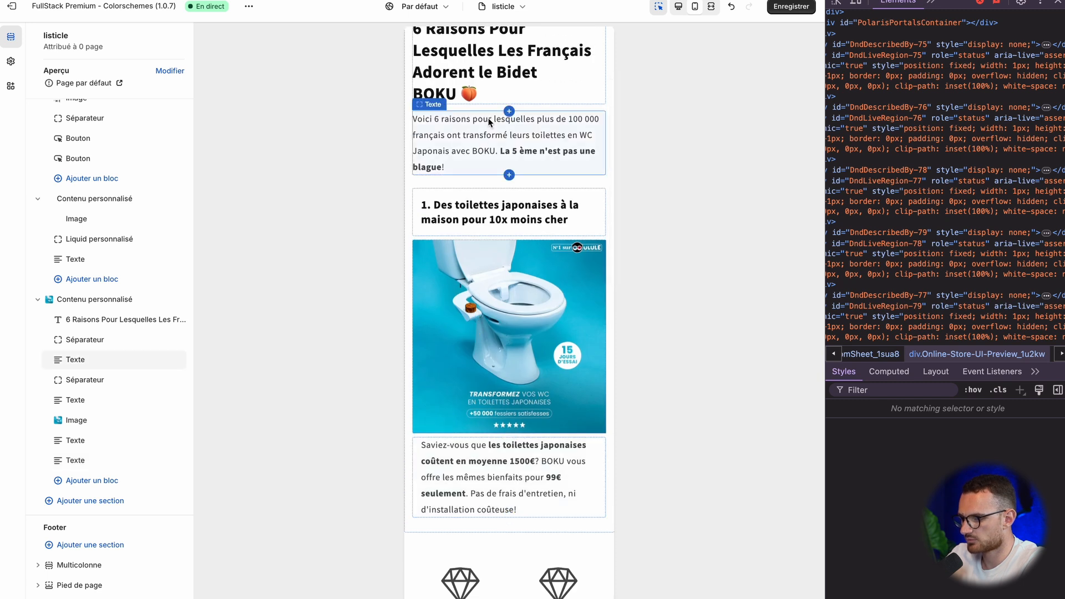
left_click(78, 441)
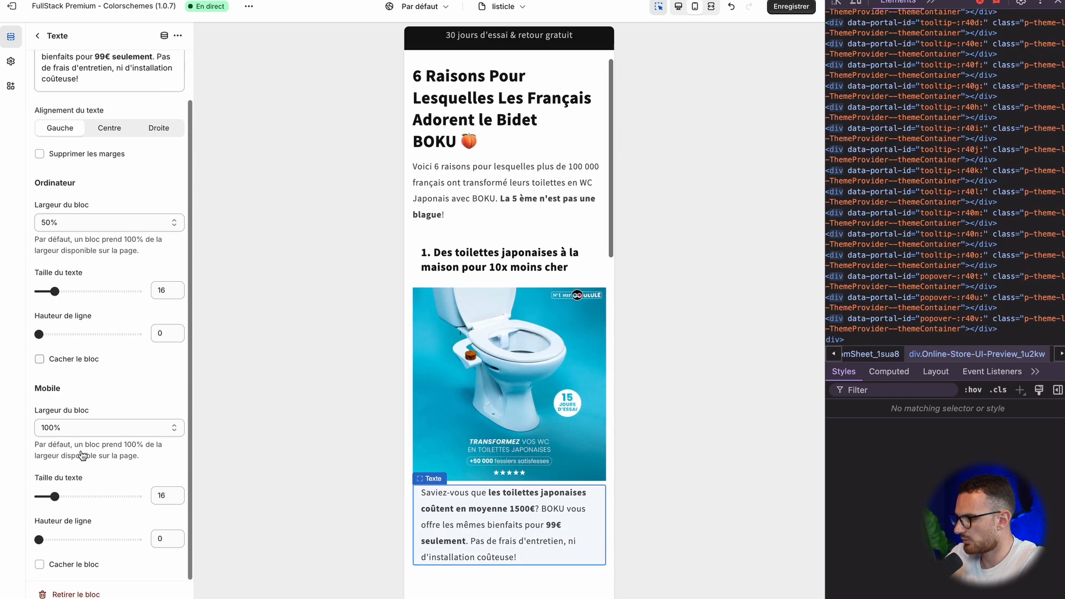
scroll(90, 467, "up", 3)
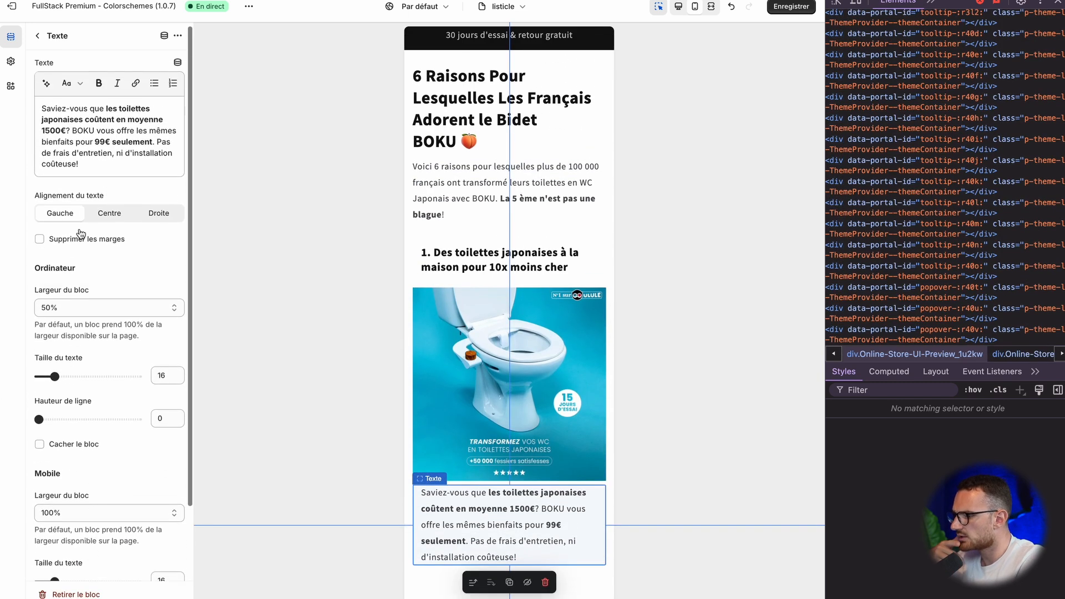
left_click(84, 239)
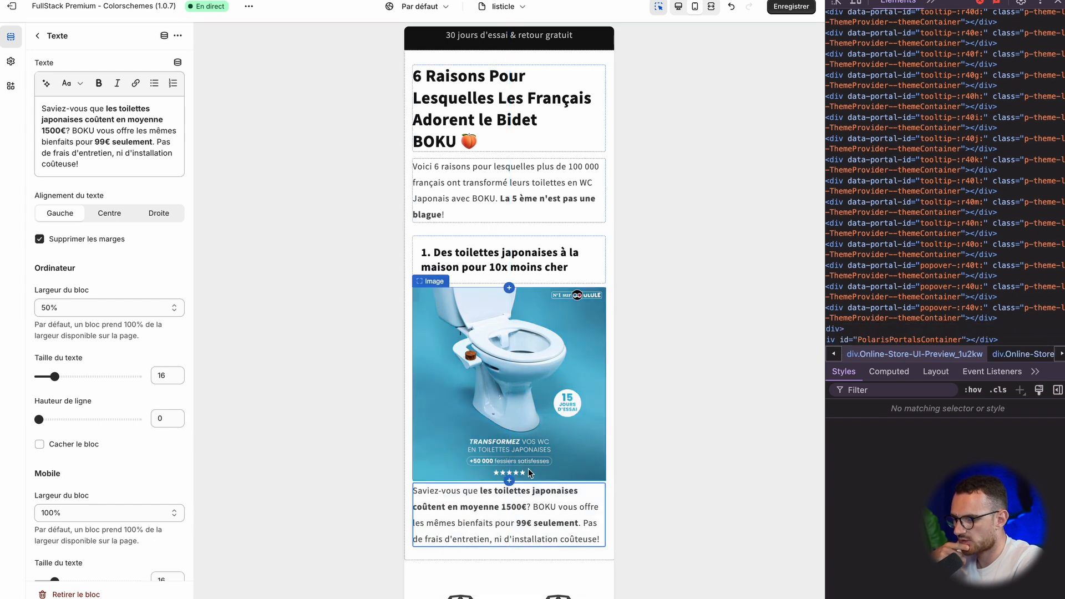
Step: Enable Supprimer les marges for the heading-only Texte block above the bidet image
left_click(37, 37)
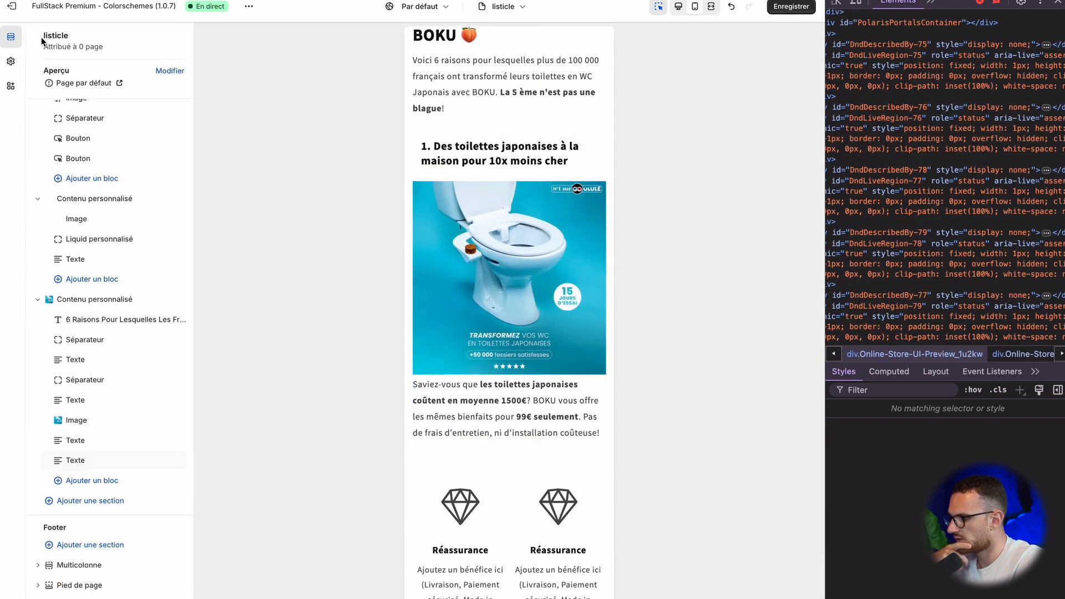
left_click(81, 404)
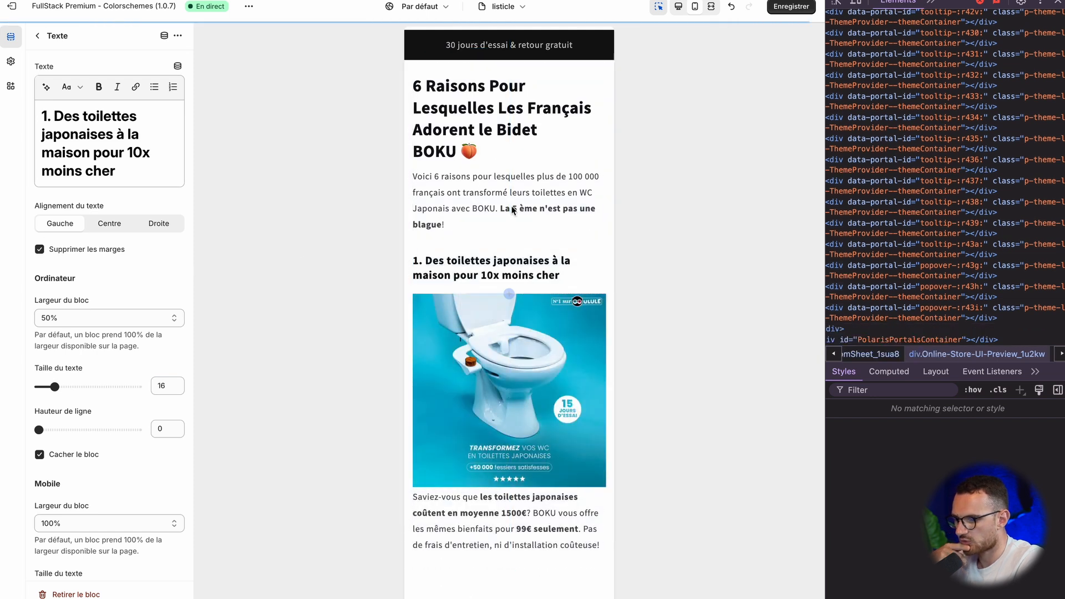
Step: Switch to the BOKU reference page, display it in mobile view, and compare its first reason block with the listicle template's mobile preview
left_click(516, 210)
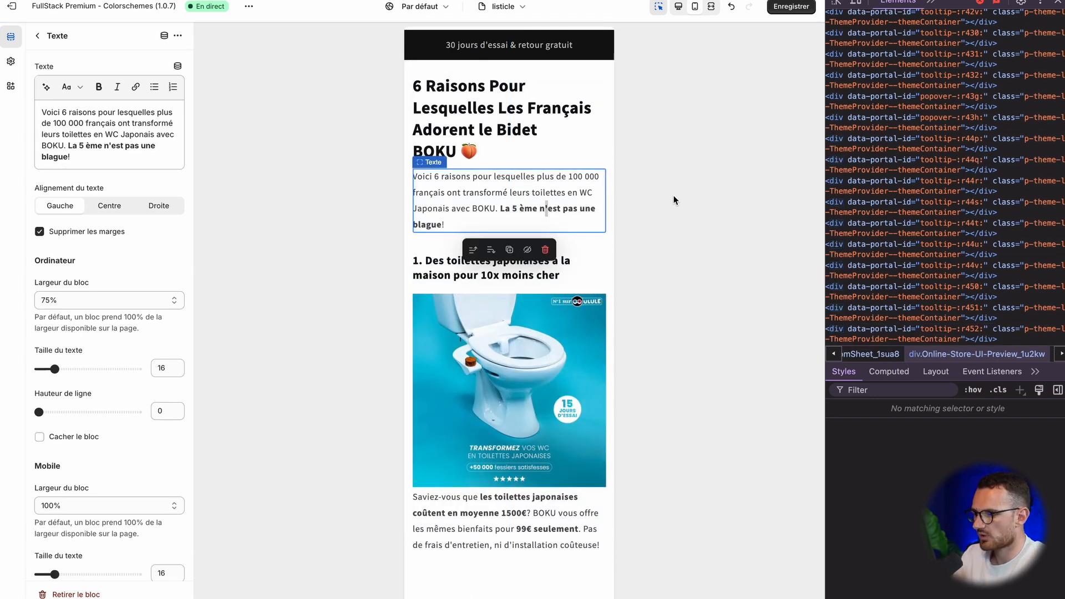
left_click(579, 117)
left_click(592, 84)
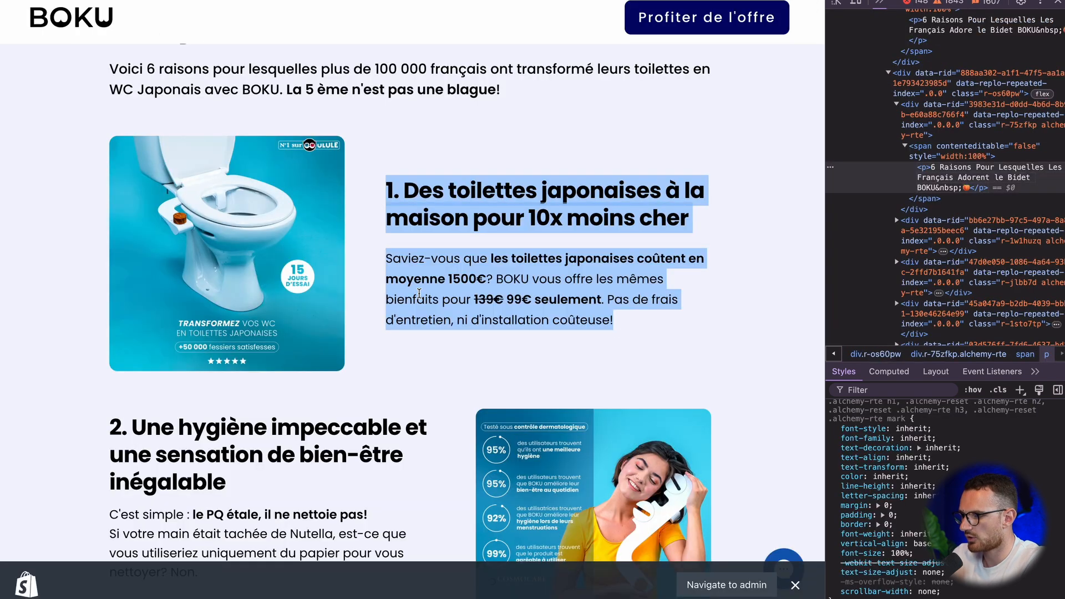
left_click(856, 3)
scroll(438, 193, "up", 3)
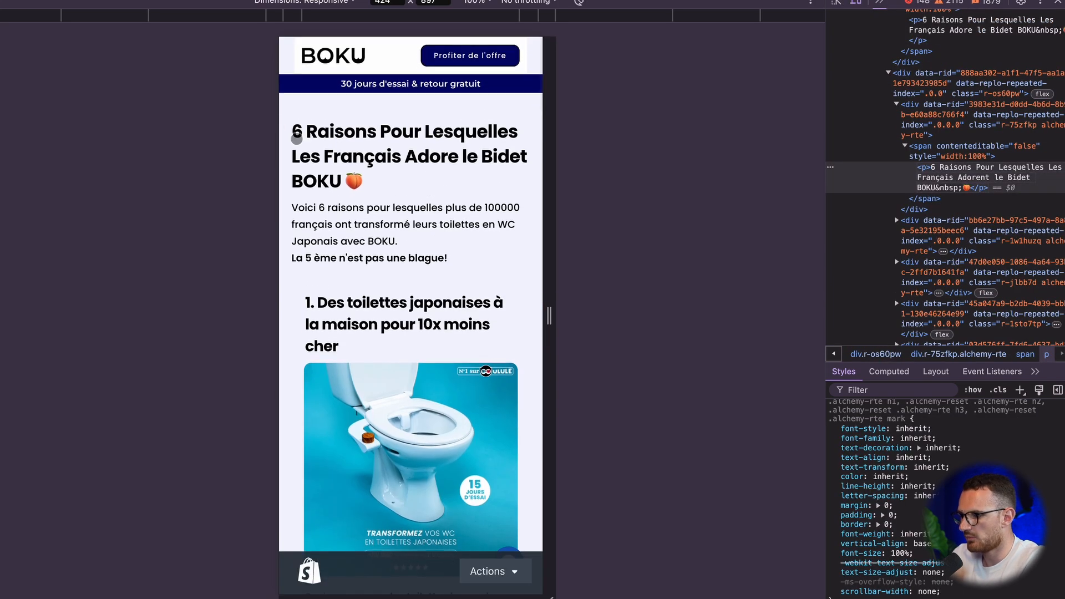
scroll(288, 339, "down", 20)
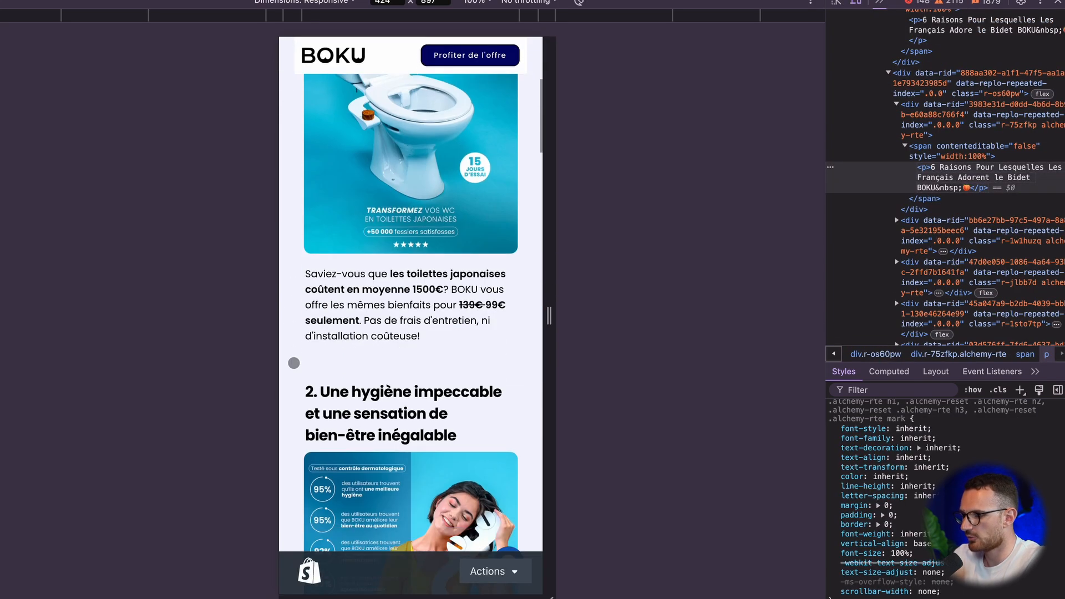
scroll(294, 363, "up", 20)
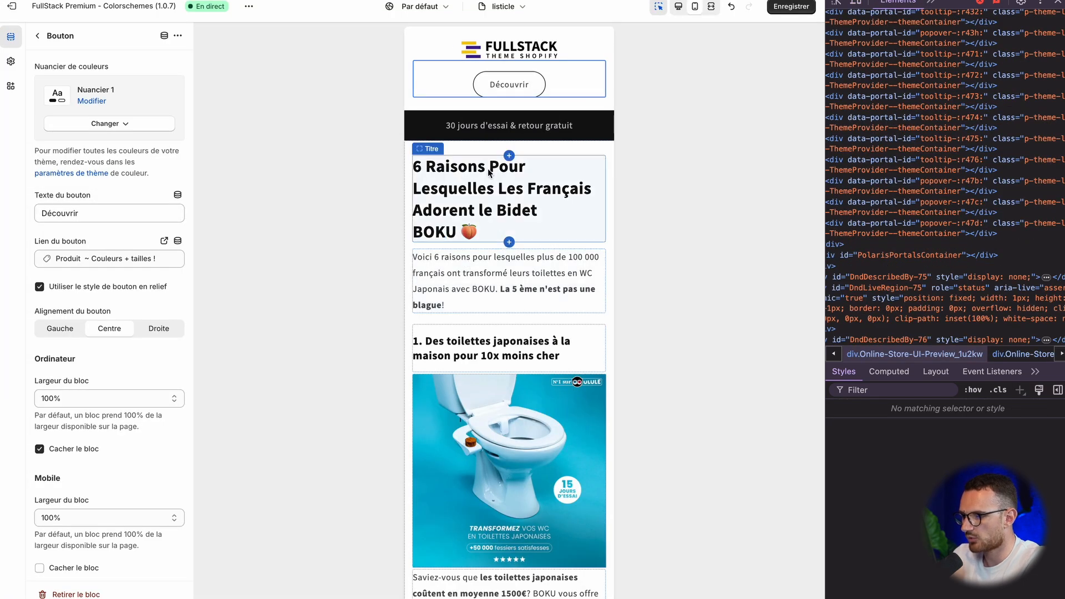
scroll(464, 247, "down", 5)
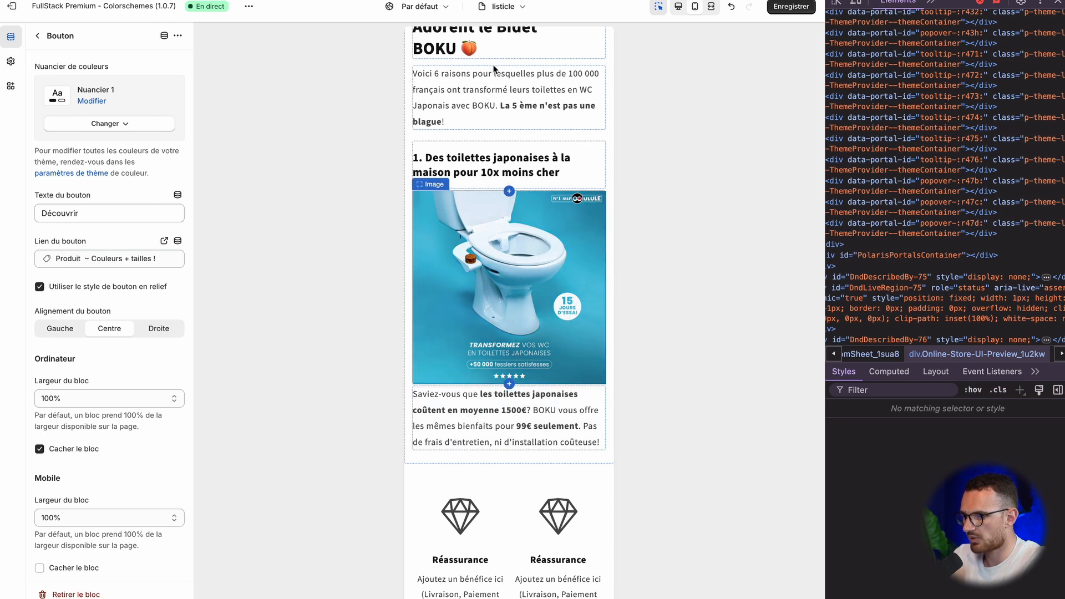
Step: Hide the paragraph-only Texte block below the bidet image on desktop
left_click(678, 6)
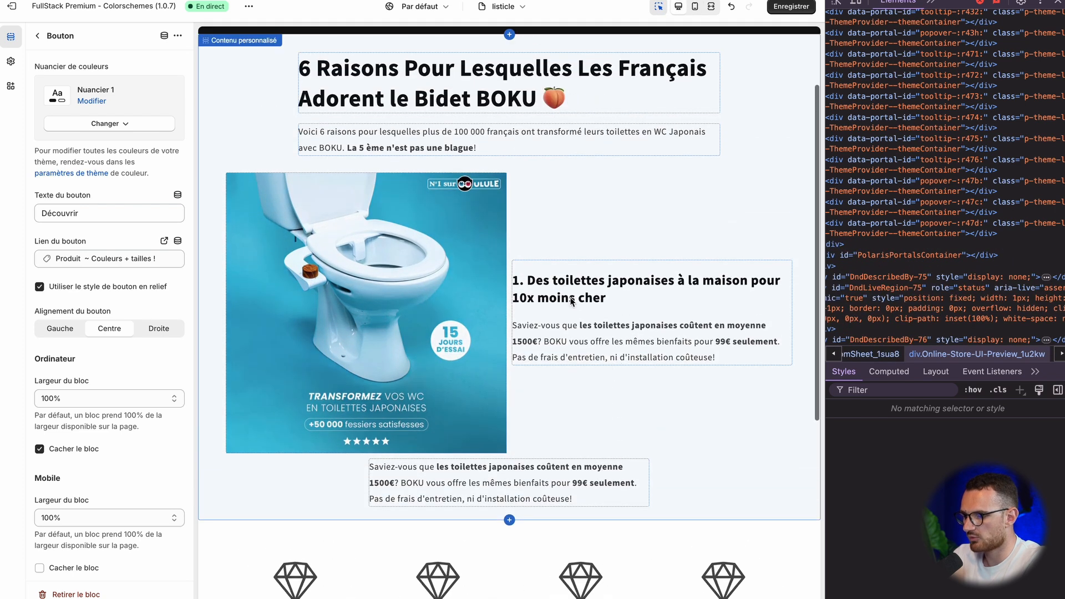
left_click(33, 37)
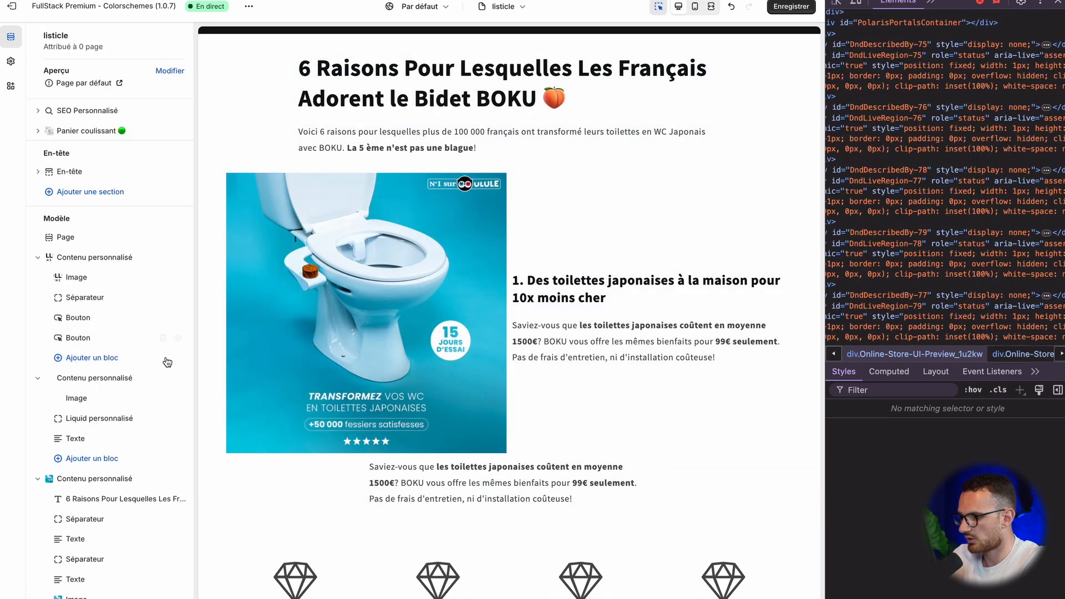
scroll(139, 389, "down", 5)
left_click(104, 457)
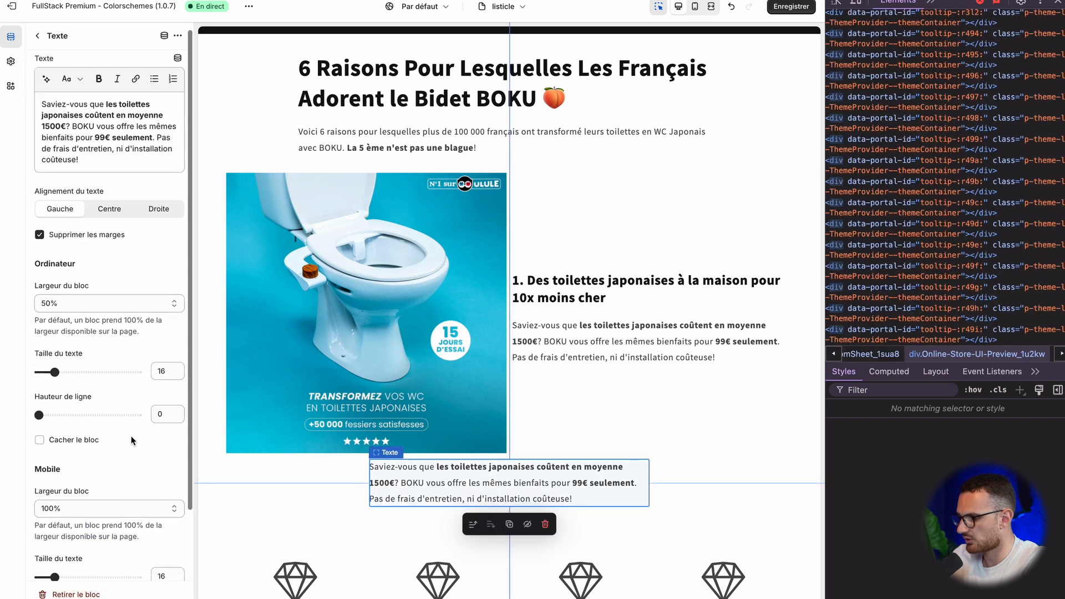
scroll(89, 527, "down", 2)
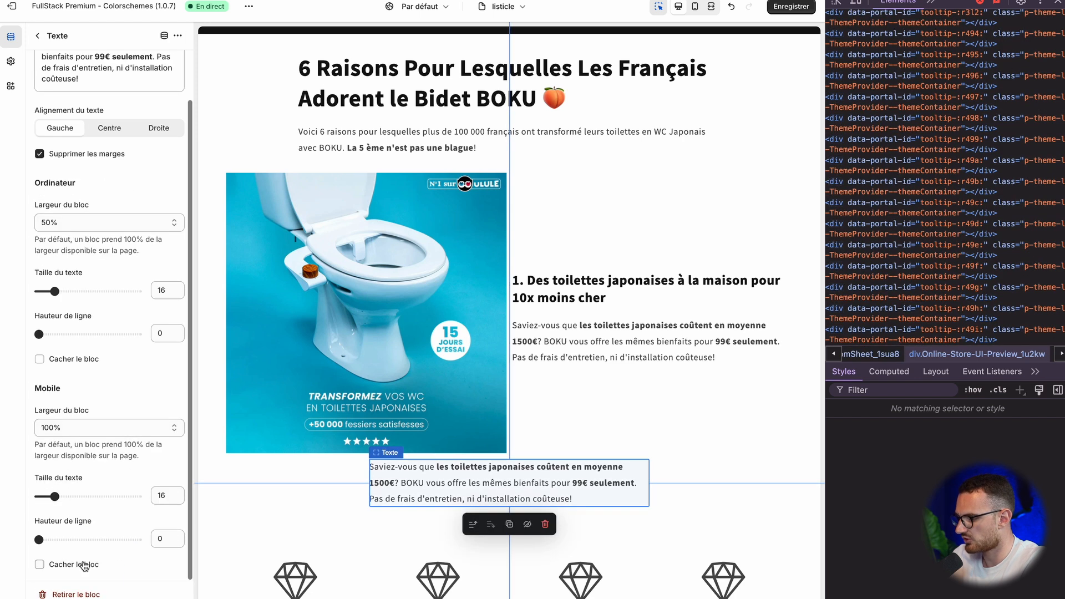
left_click(61, 360)
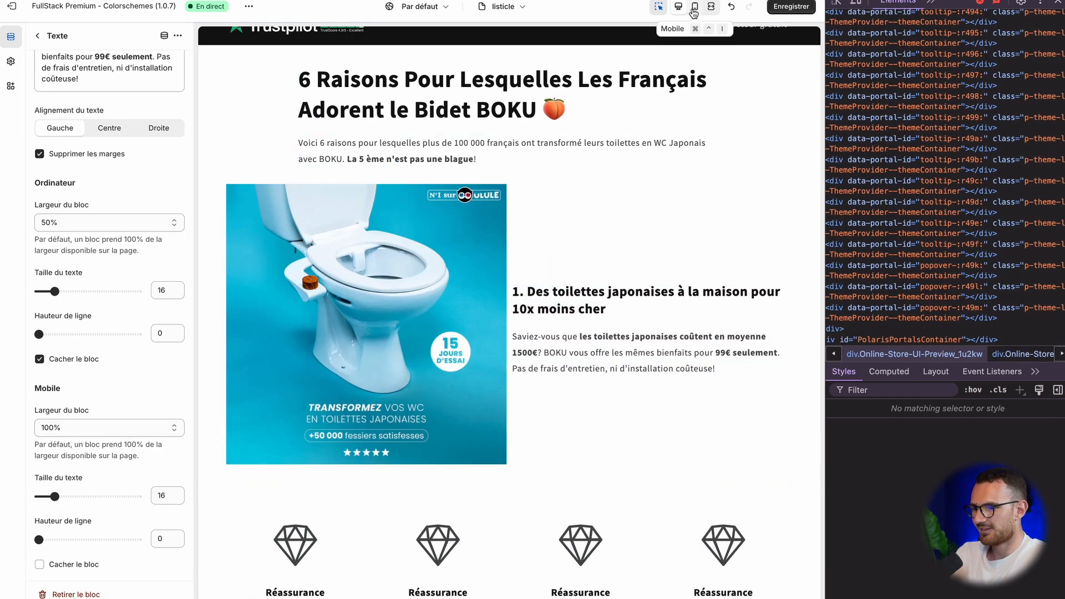
Step: Examine the first reason block in the mobile and desktop previews to check both layouts
left_click(694, 12)
left_click(697, 12)
left_click(699, 12)
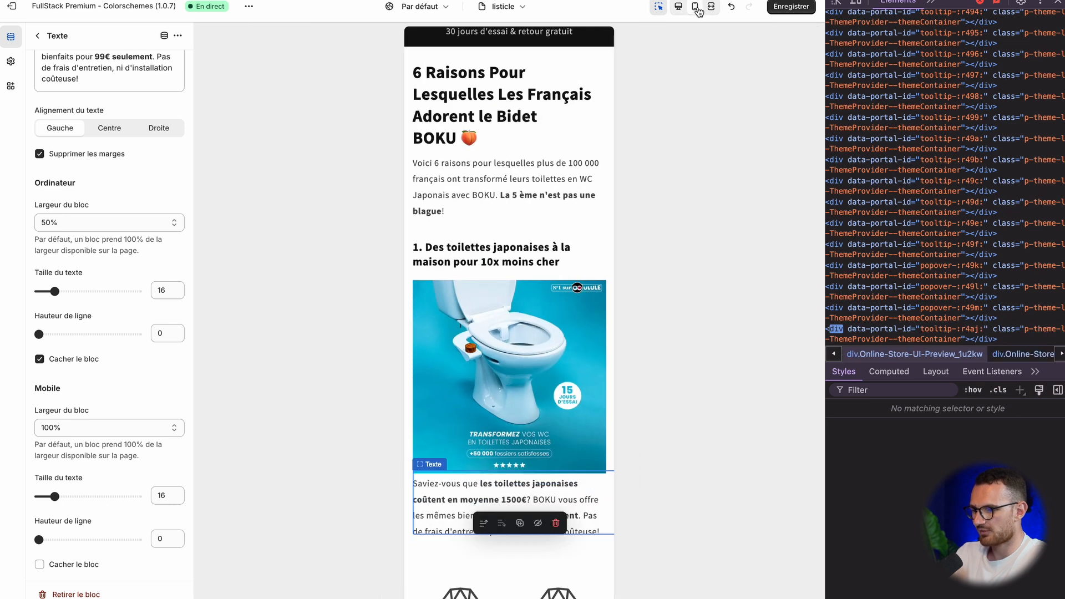
left_click(681, 10)
left_click(697, 10)
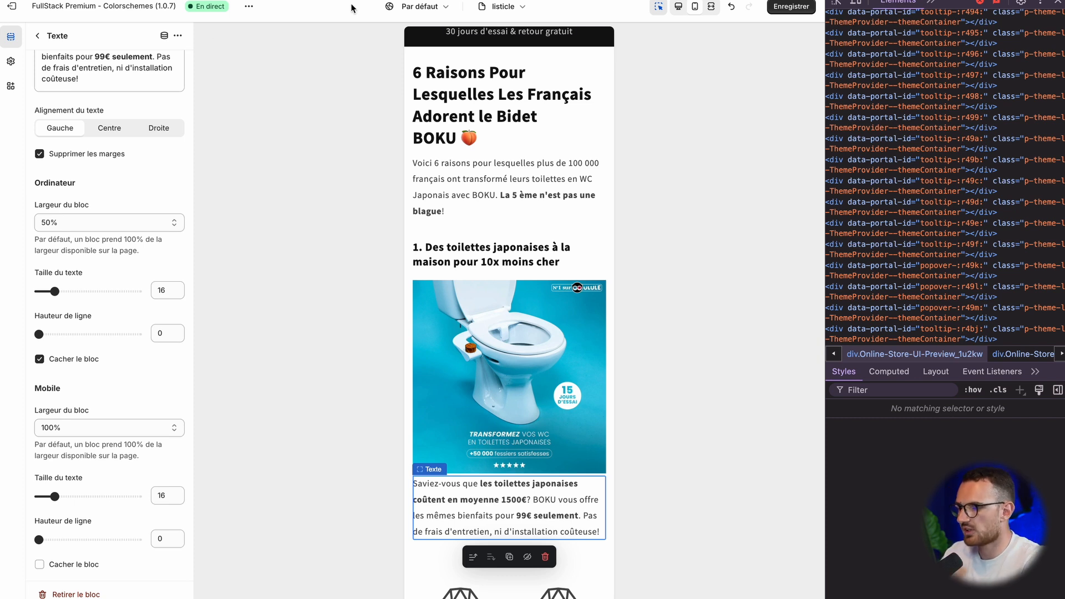
left_click(507, 165)
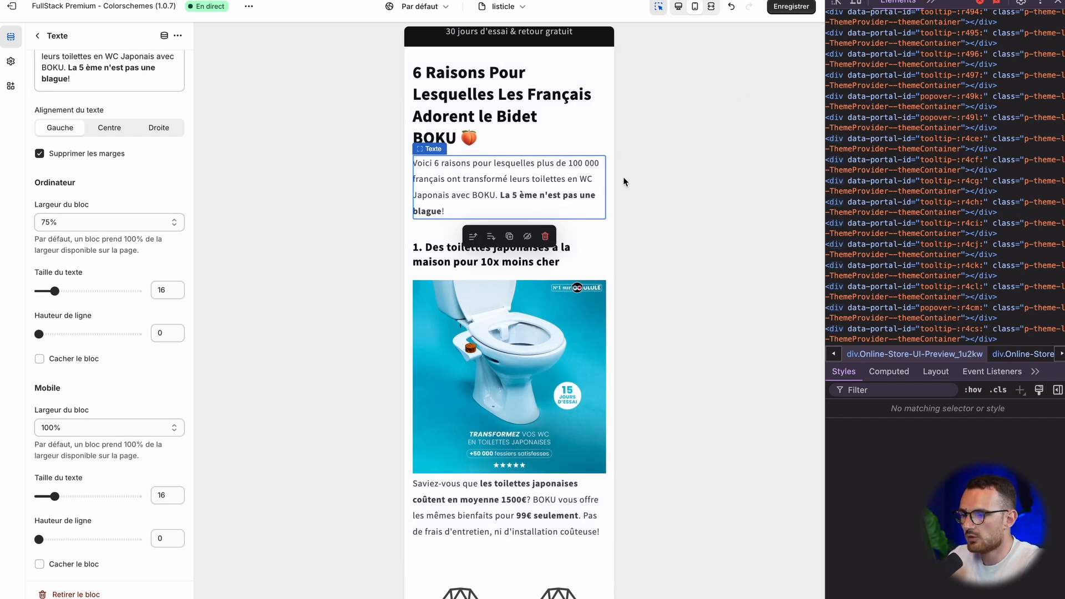
left_click(556, 153)
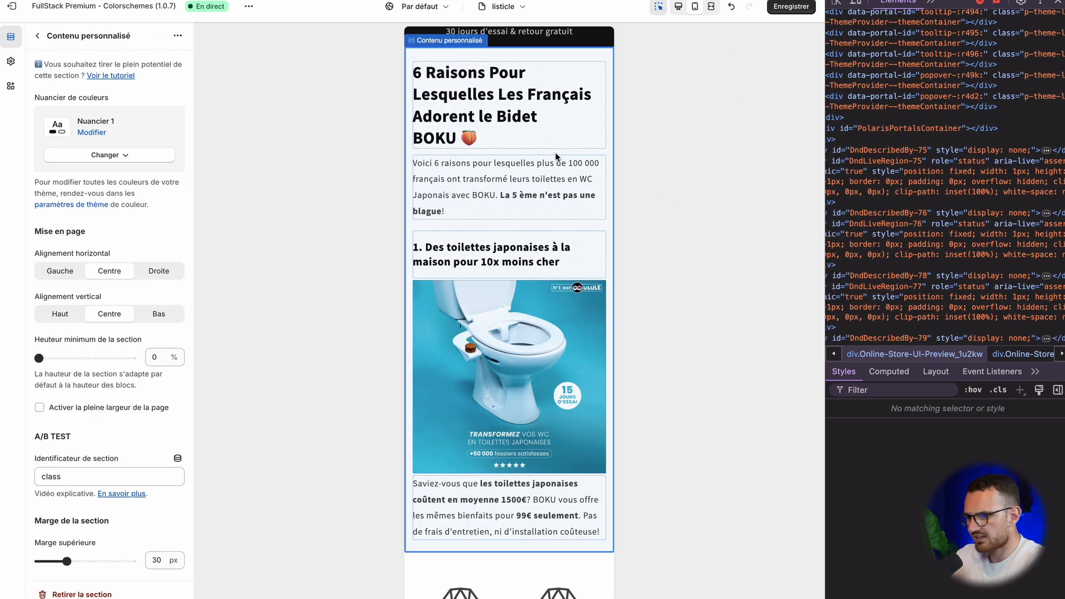
left_click(35, 38)
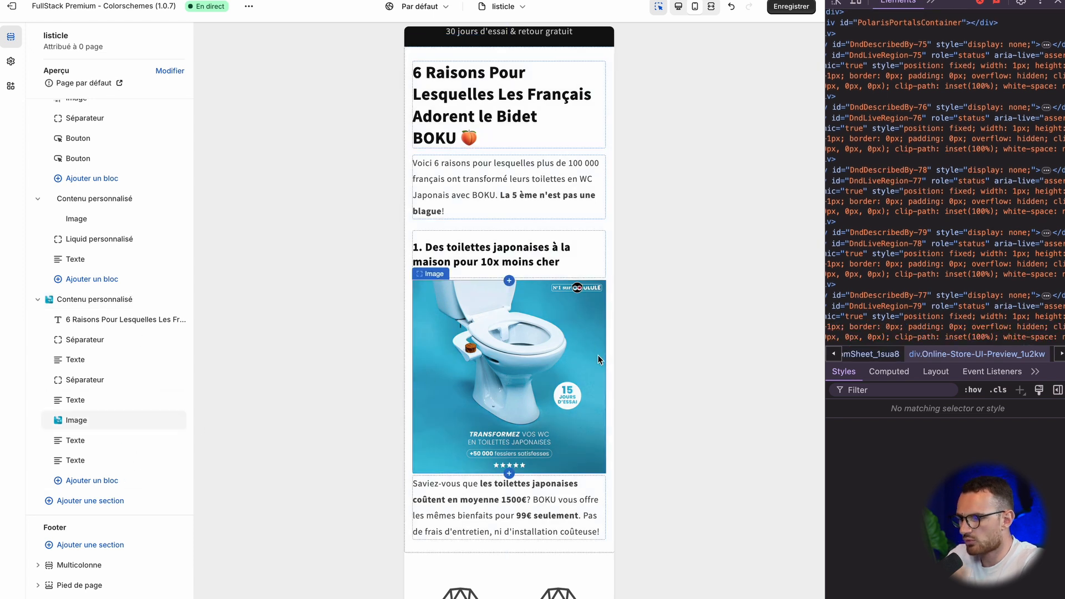
scroll(581, 321, "down", 3)
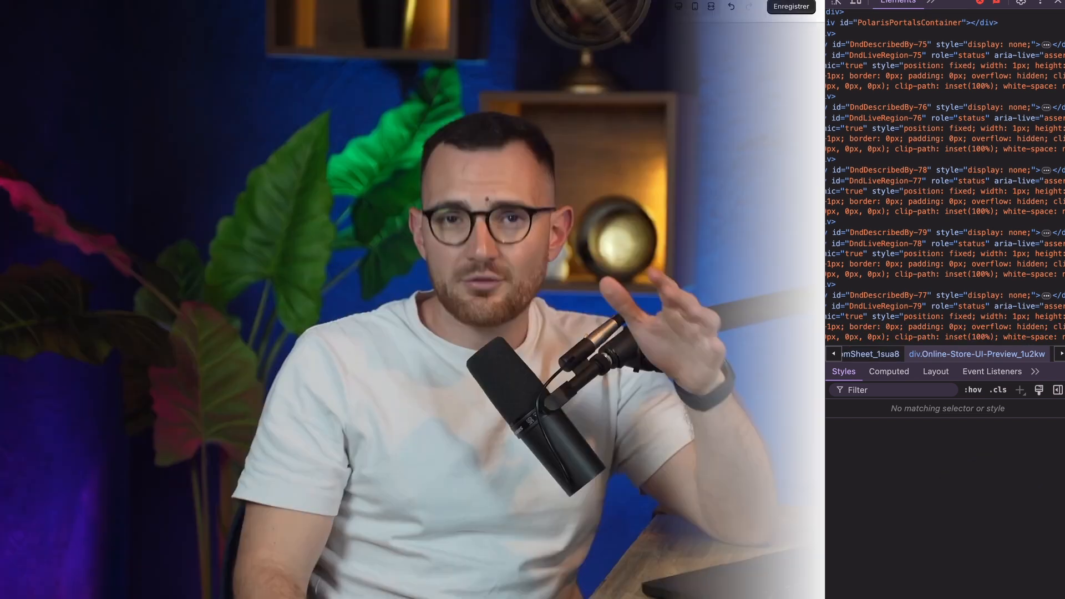
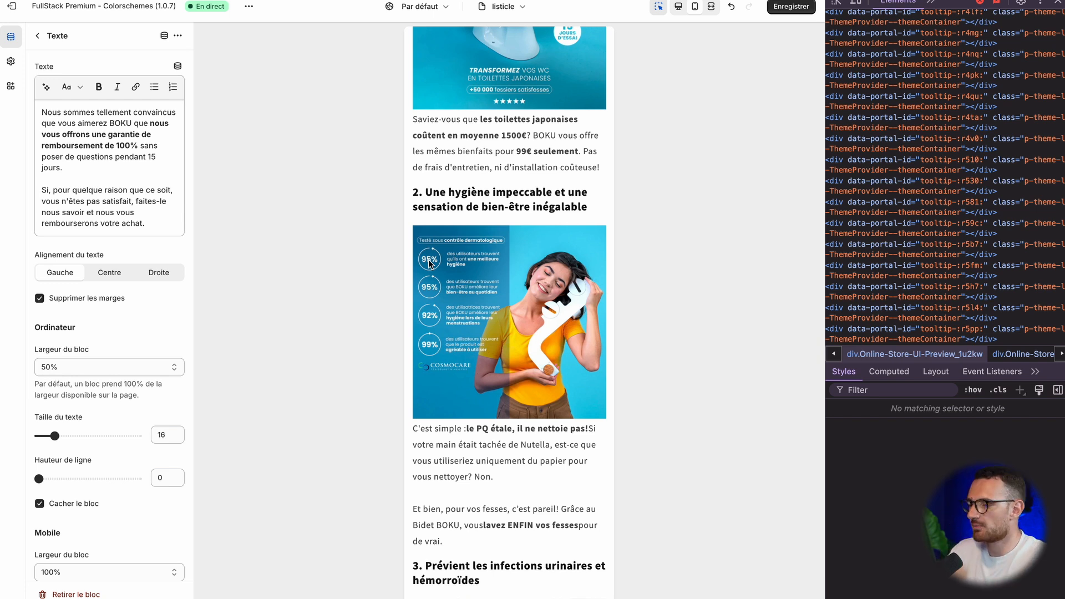
Step: Switch the listicle preview to desktop, close the developer tools, turn off the preview inspector, and review the reason blocks
scroll(507, 209, "up", 10)
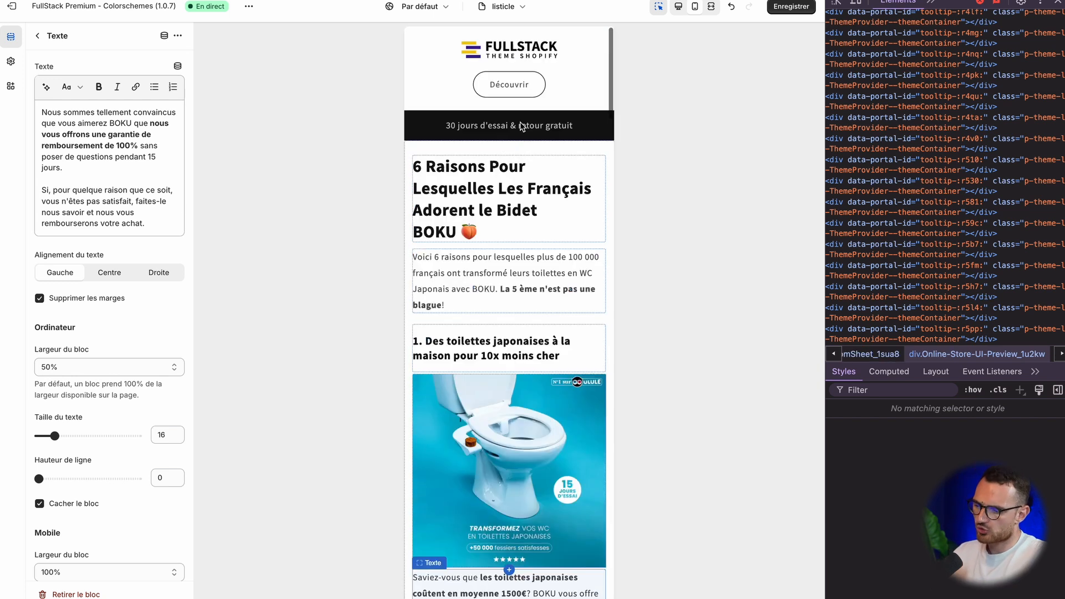
scroll(508, 222, "down", 3)
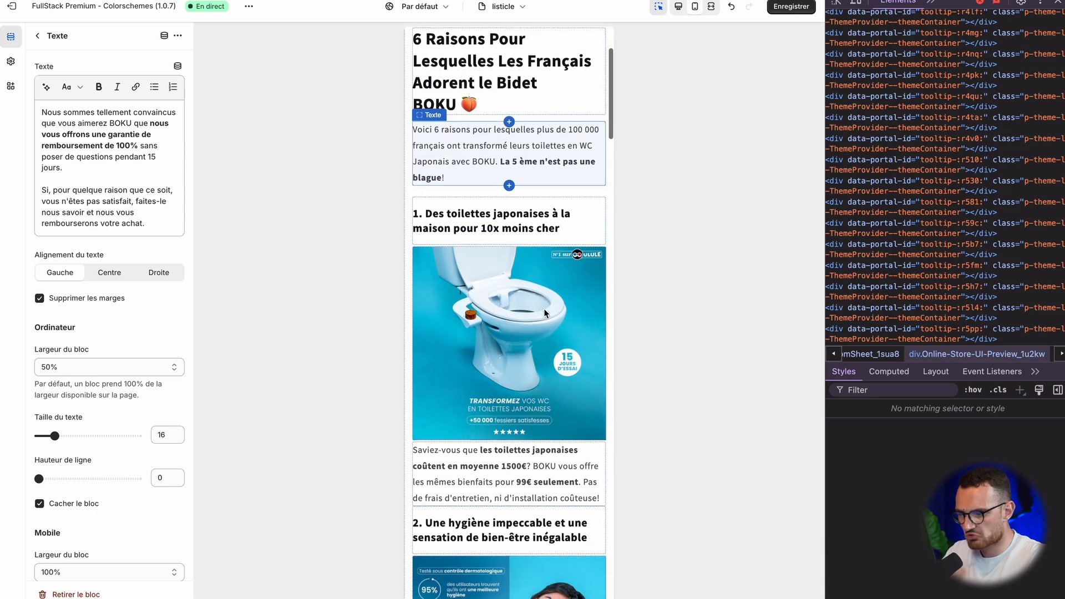
left_click(696, 11)
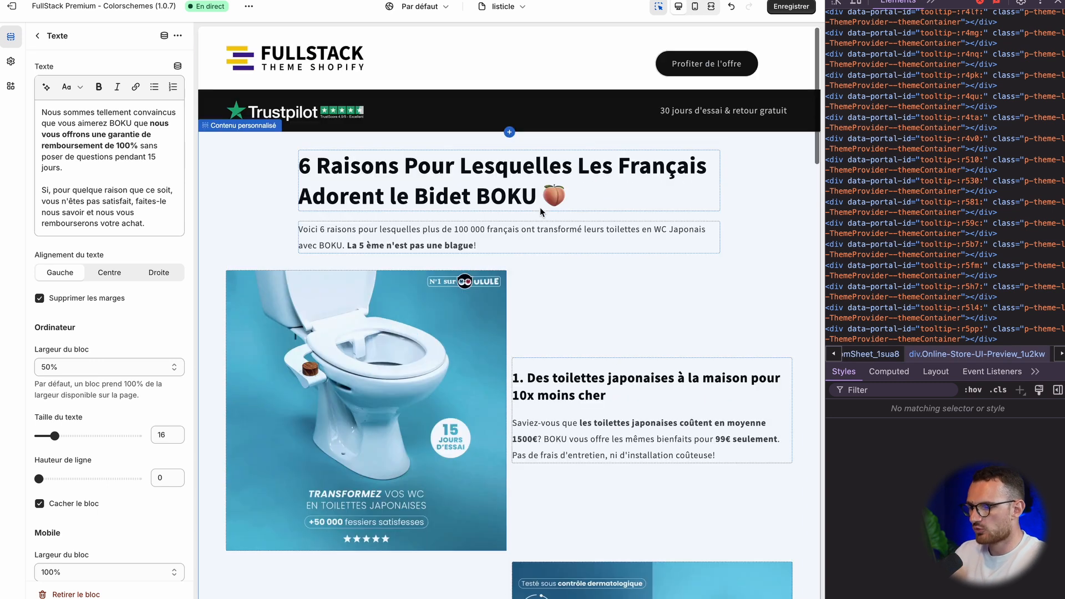
left_click(1058, 2)
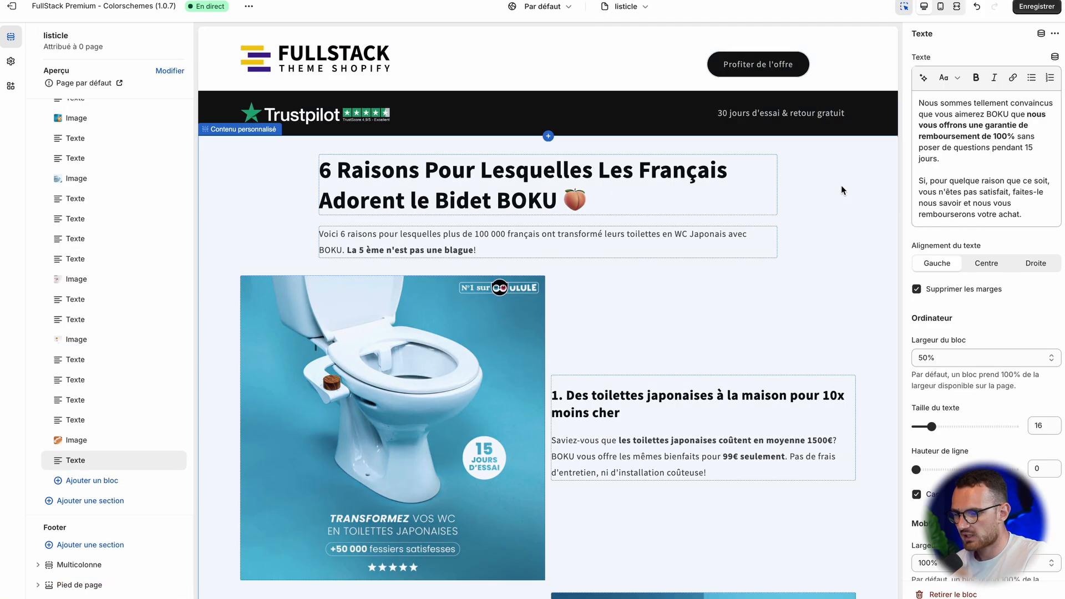
scroll(808, 319, "down", 3)
scroll(807, 315, "down", 6)
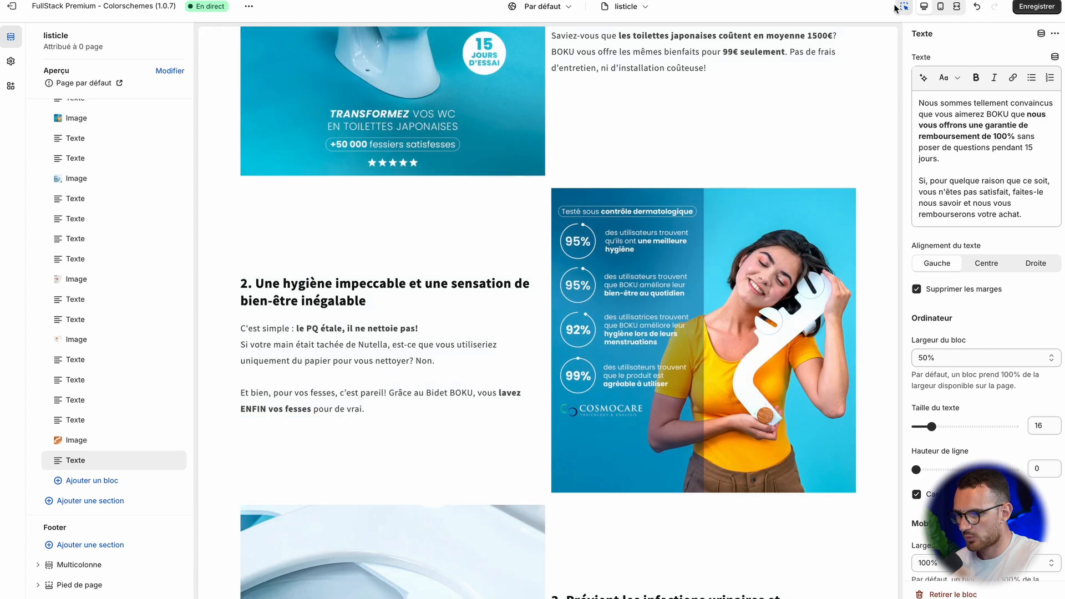
left_click(904, 8)
scroll(714, 176, "down", 20)
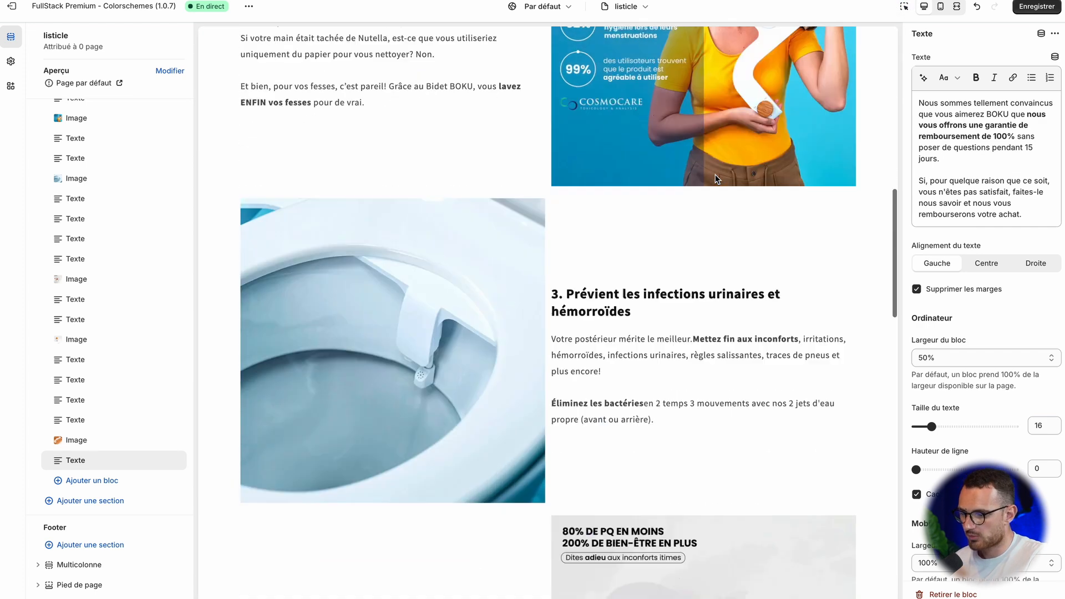
scroll(721, 166, "up", 20)
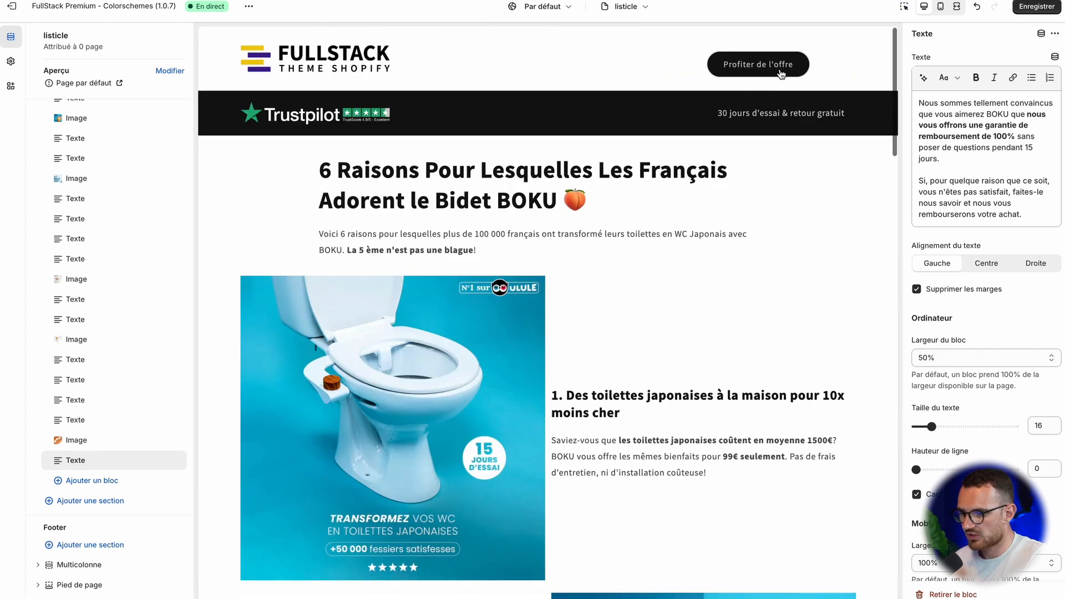
Step: Examine the whole listicle page in the mobile preview and in the desktop preview, down to the footer
left_click(941, 7)
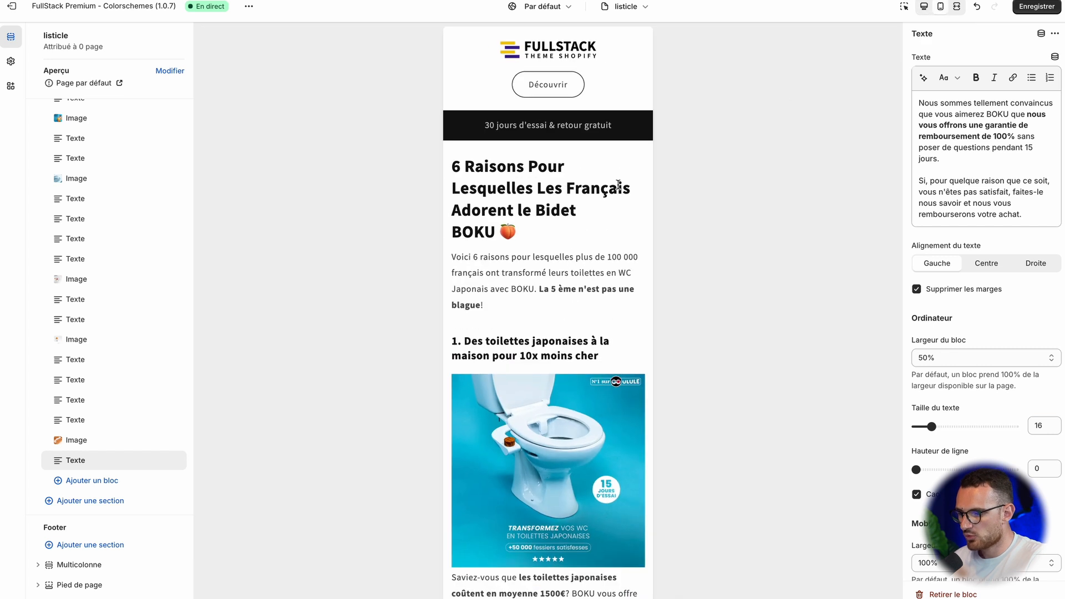
scroll(605, 270, "down", 15)
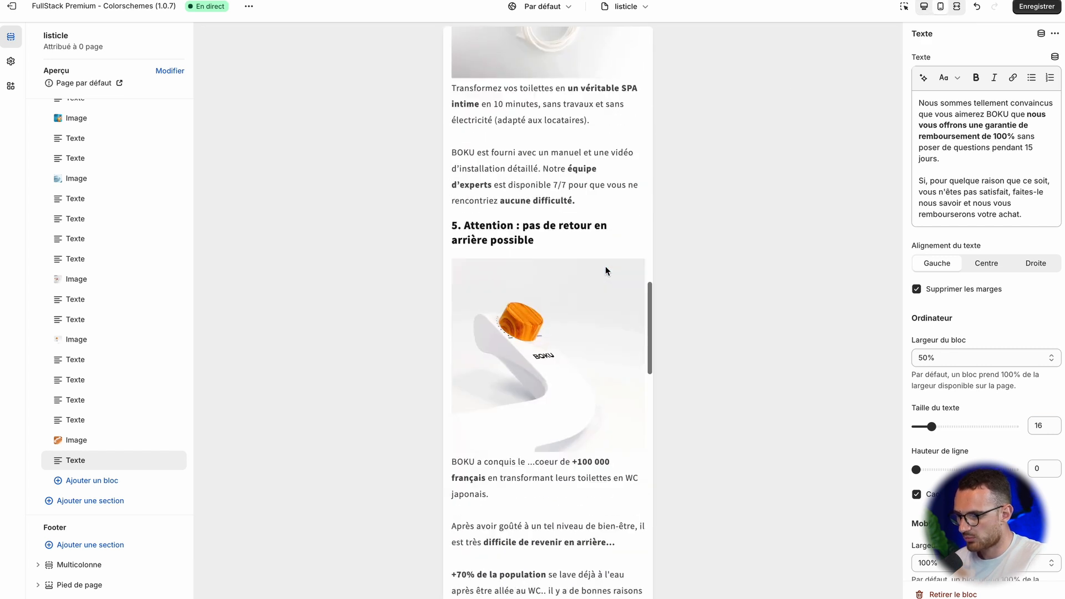
scroll(606, 268, "up", 15)
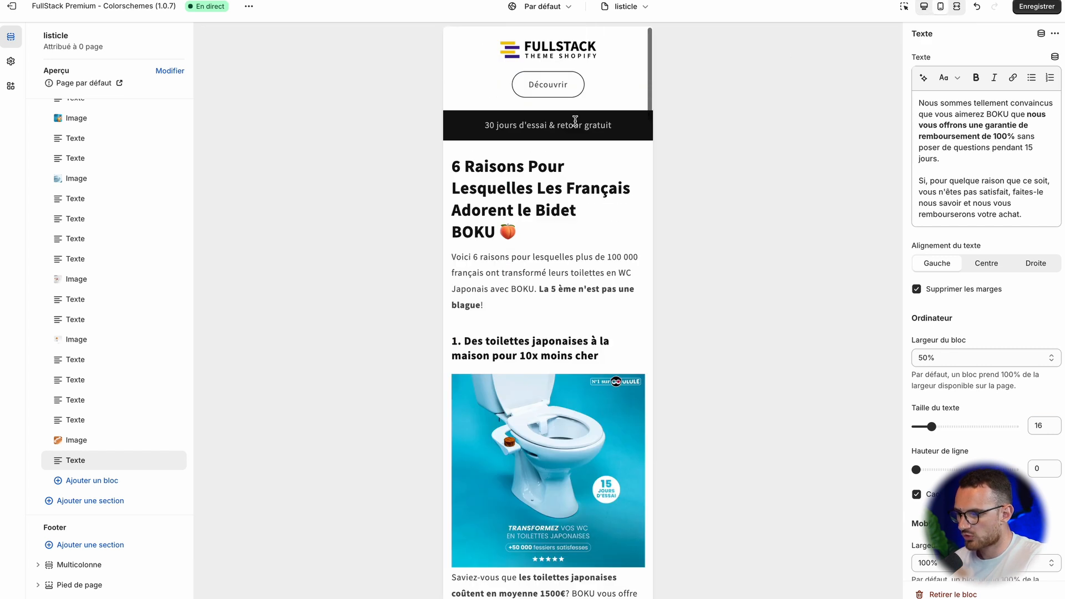
left_click(924, 8)
scroll(775, 232, "down", 20)
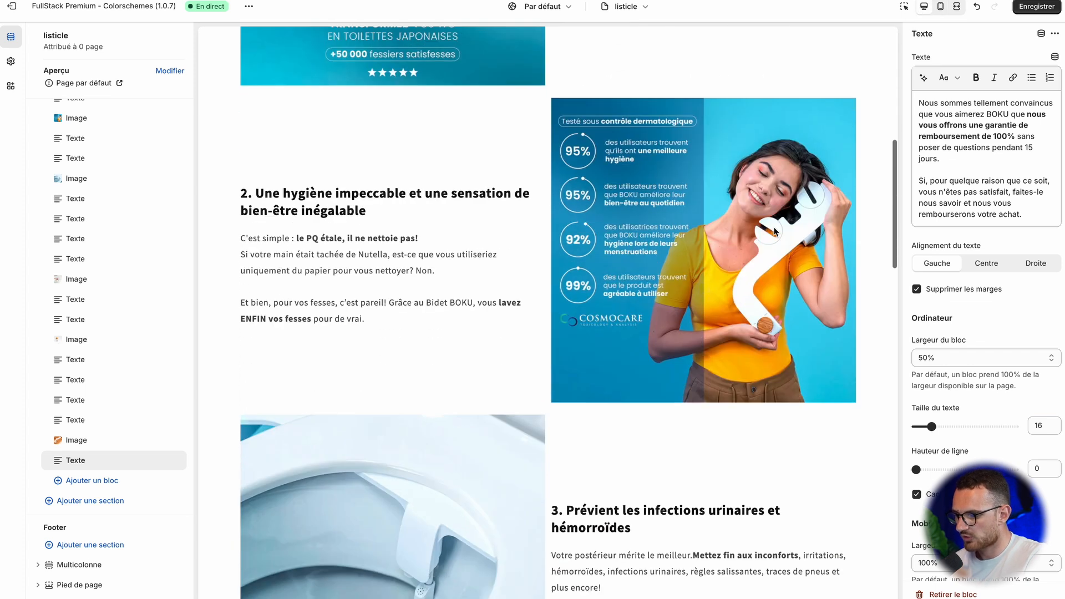
scroll(774, 232, "down", 10)
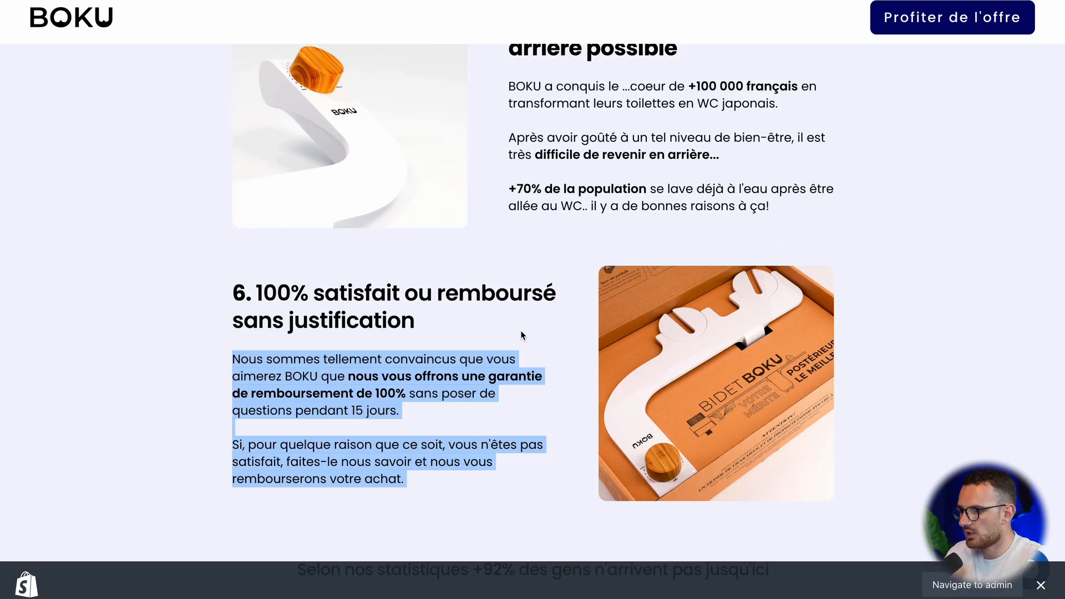
Step: Switch to the BOKU reference page and copy the sentence "Selon nos statistiques +92% des gens n'arrivent pas jusqu'ici"
scroll(521, 331, "down", 9)
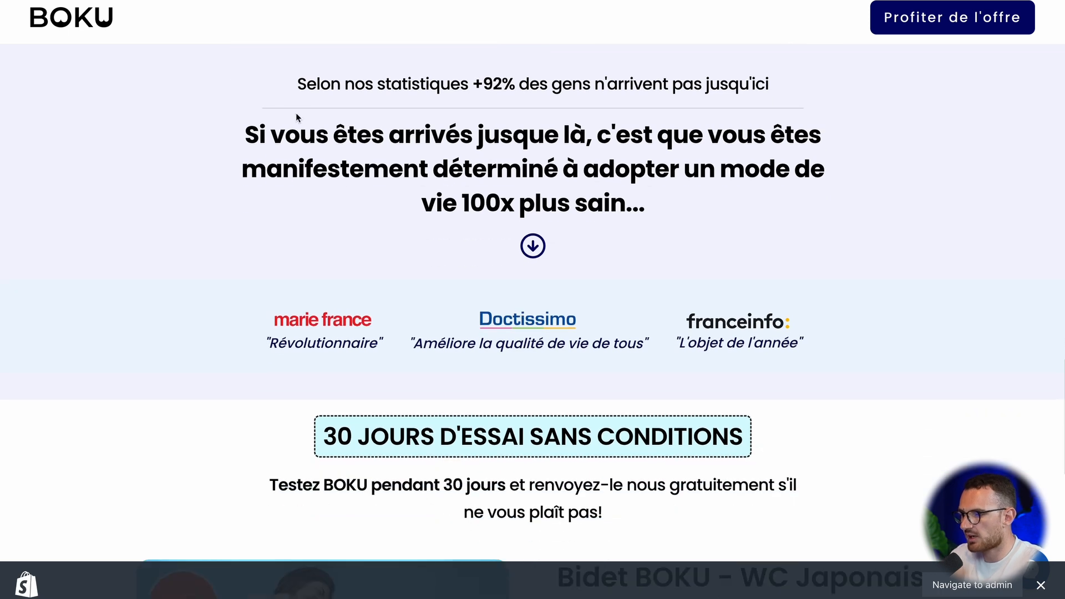
left_click_drag(272, 75, 749, 141)
left_click(649, 98)
triple_click(650, 100)
key("ctrl+c")
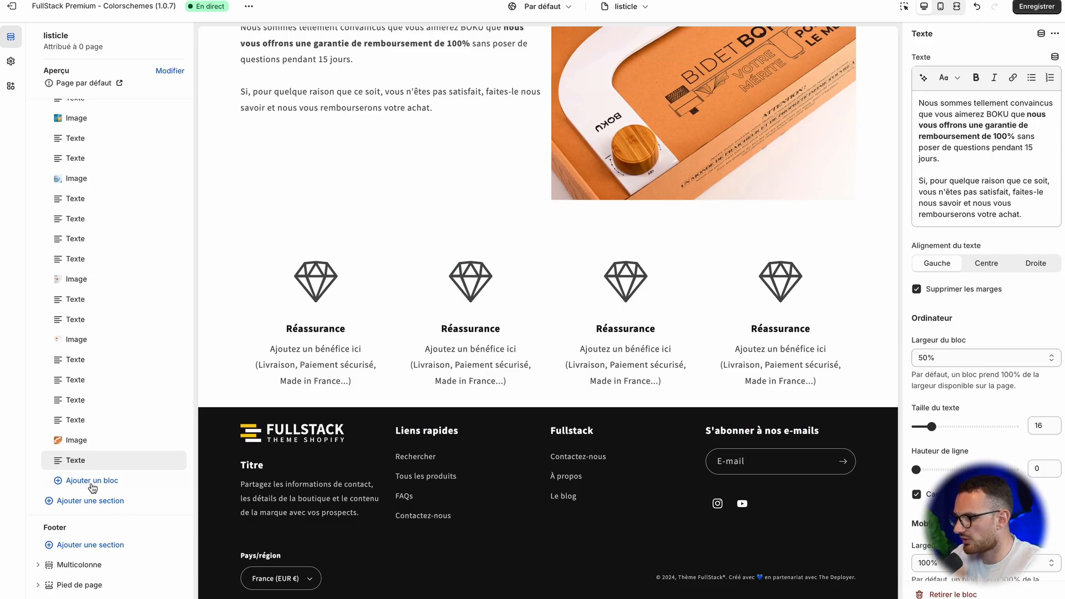
Step: In the theme editor, add a Texte block after the last reason block and paste the copied statistics sentence into it
left_click(93, 483)
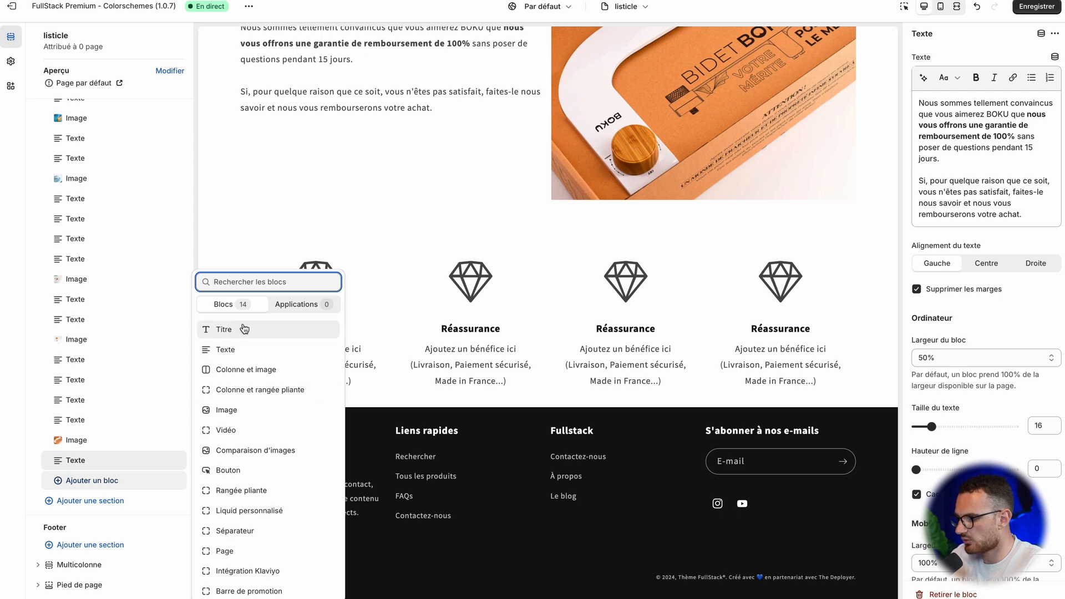
left_click(237, 350)
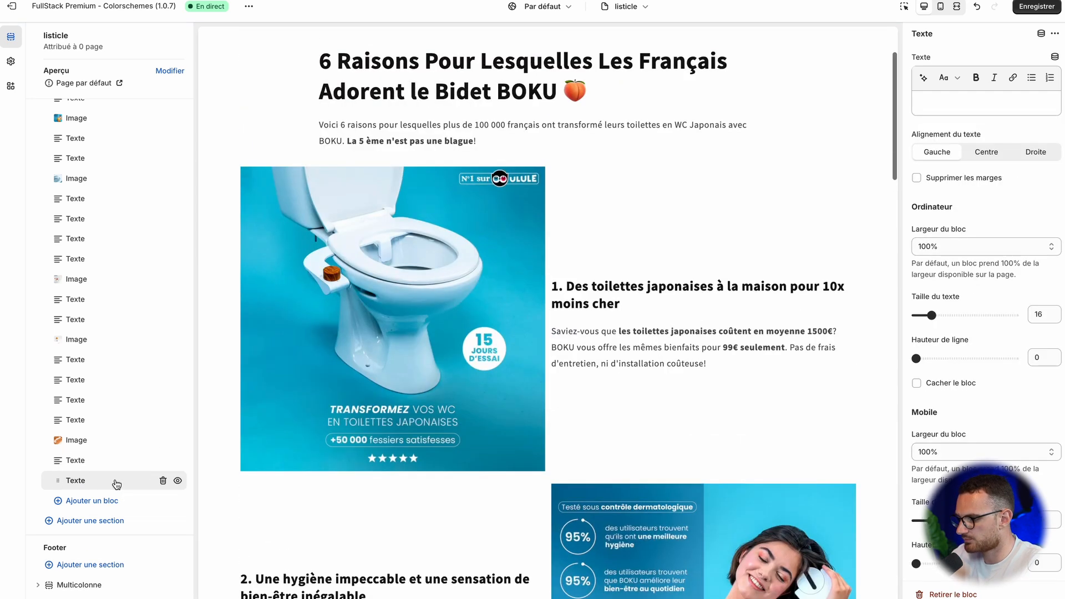
scroll(475, 323, "down", 20)
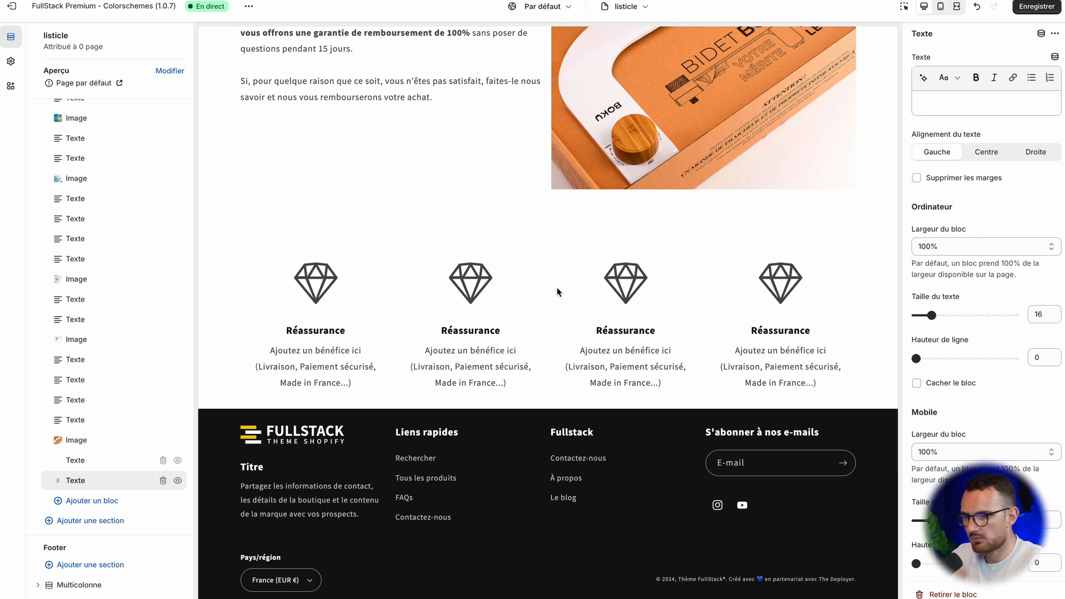
key("ctrl+v")
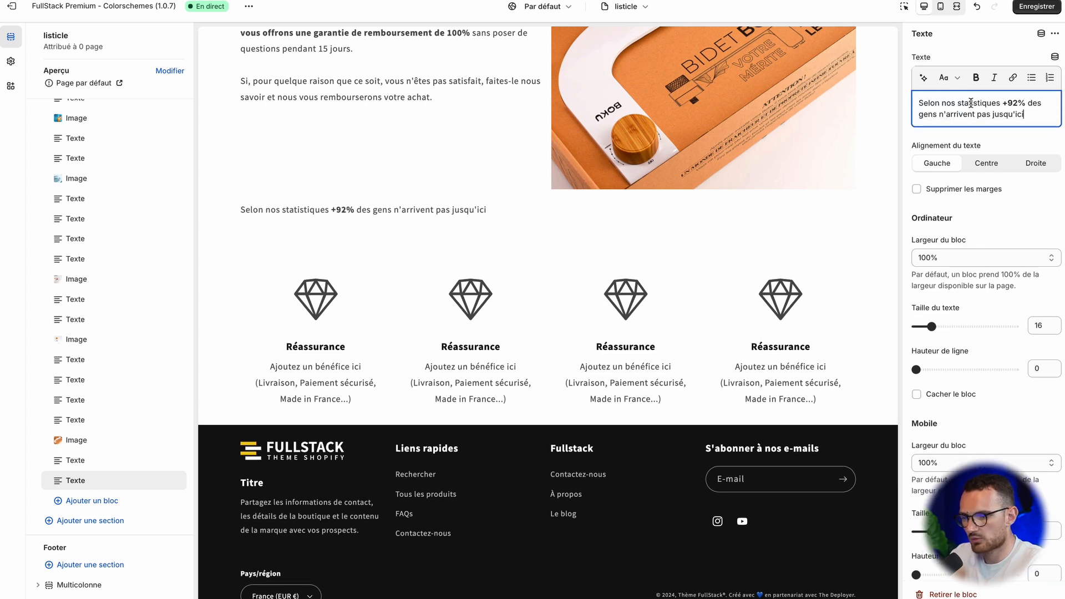
Step: Centre the statistics sentence and format it as Titre 3
left_click(989, 170)
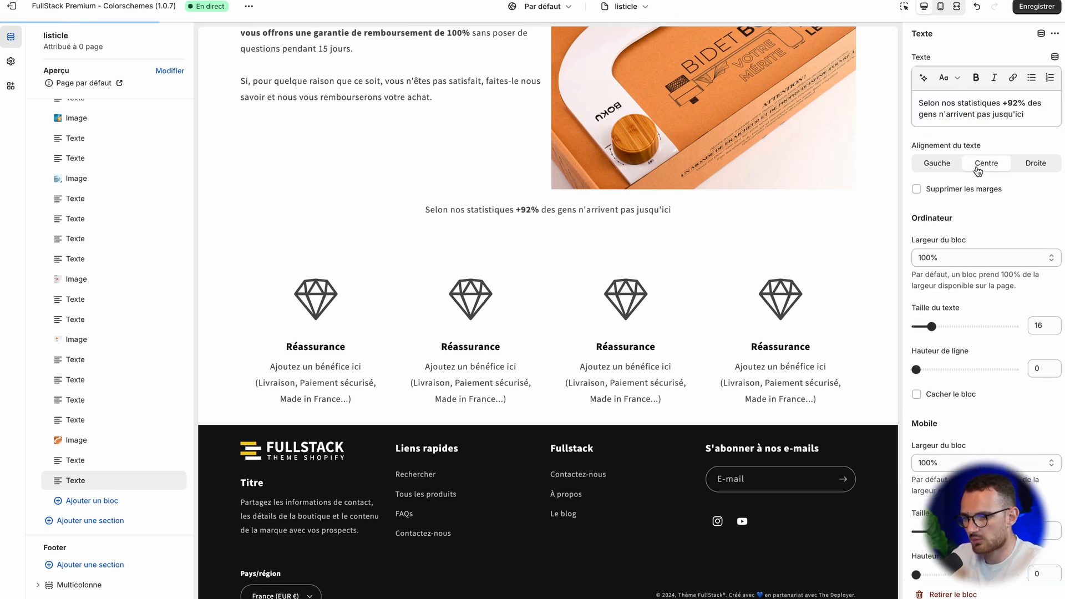
left_click(968, 108)
key("ctrl+a")
left_click(949, 77)
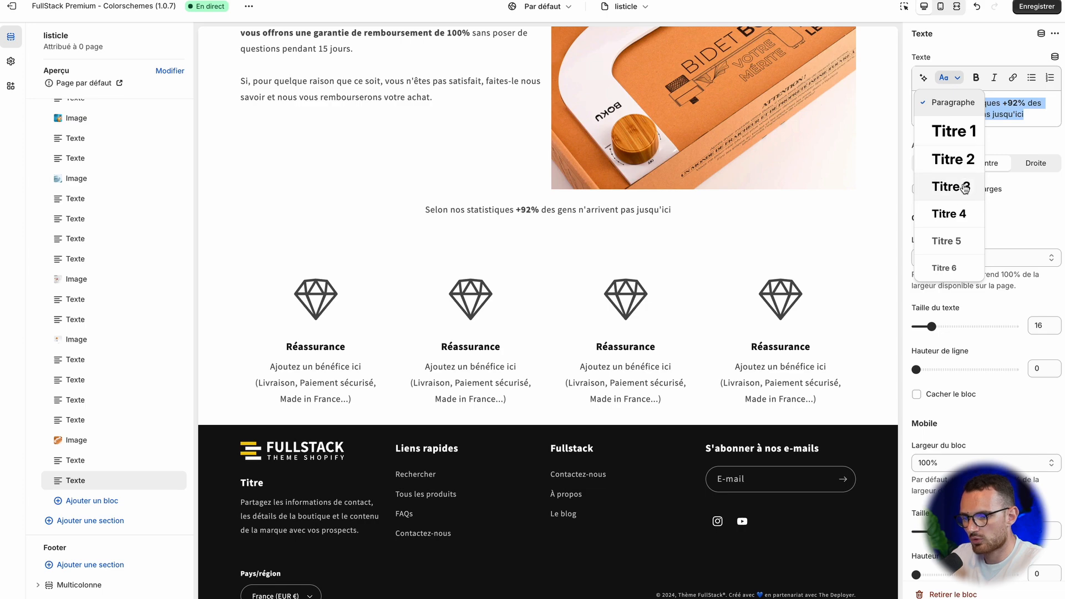
left_click(965, 187)
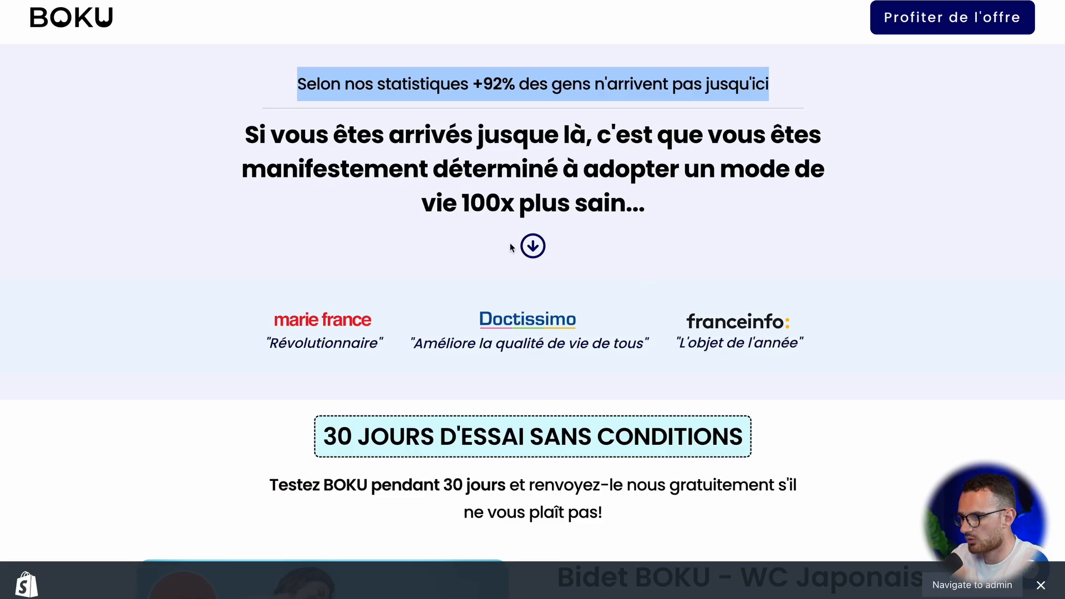
Step: Add a Séparateur block below the statistics sentence and set its bar thickness to 1
left_click(502, 238)
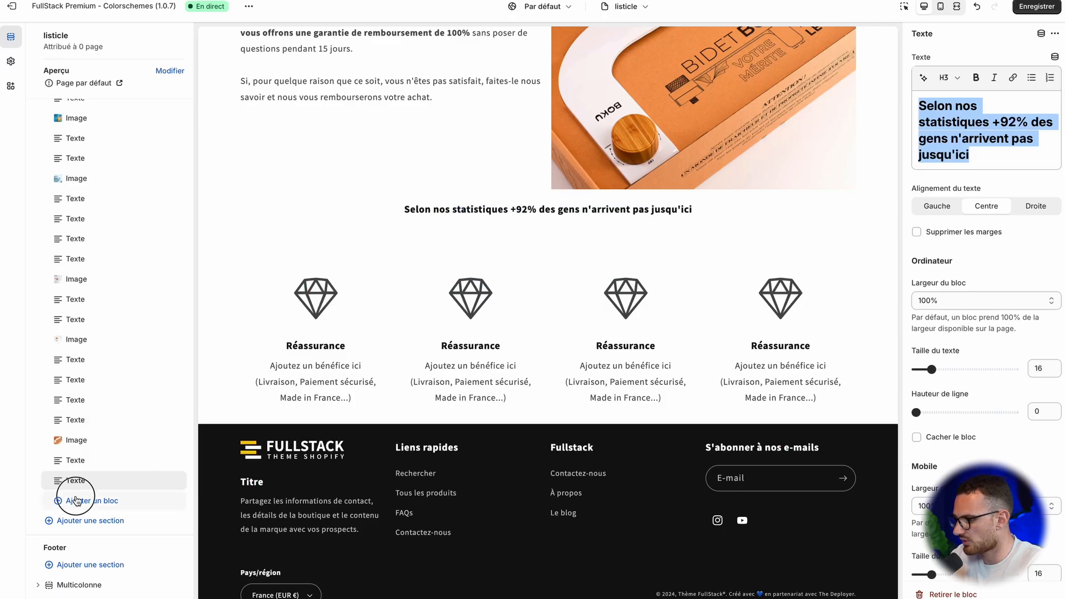
left_click(76, 501)
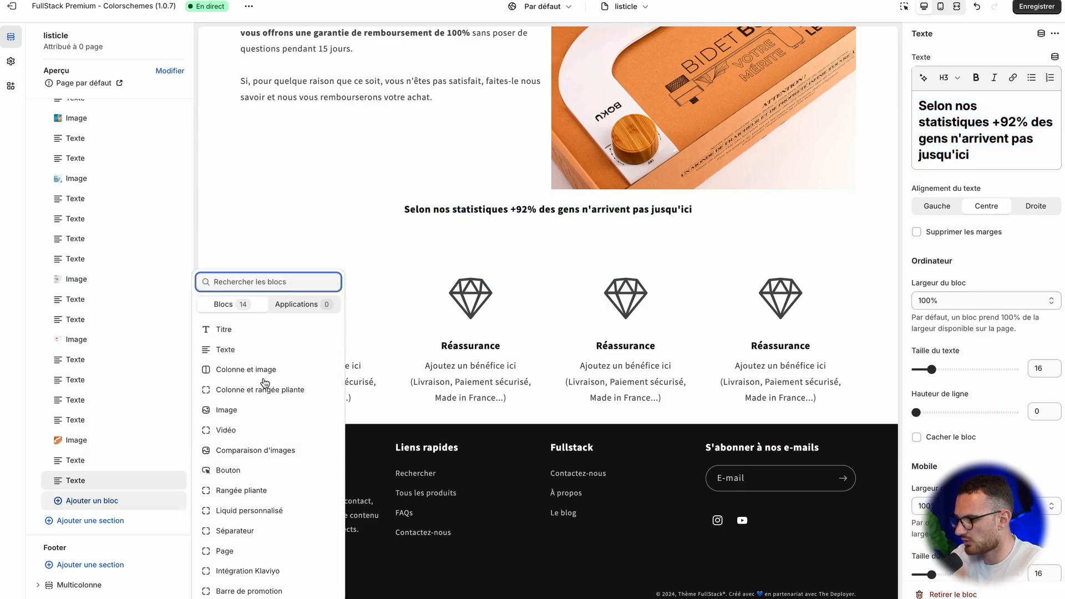
left_click(235, 531)
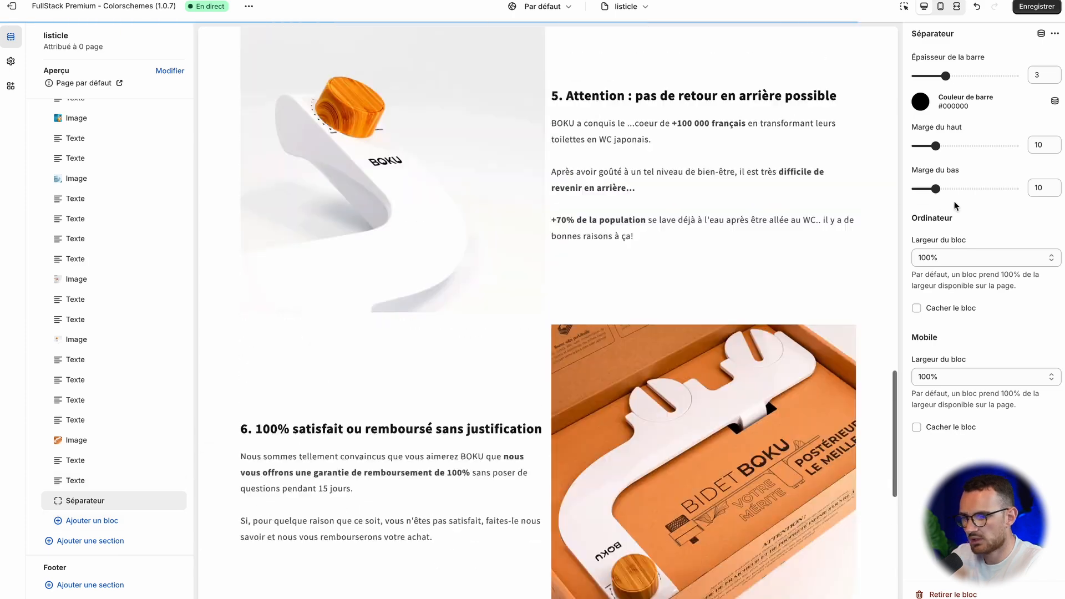
scroll(669, 293, "down", 15)
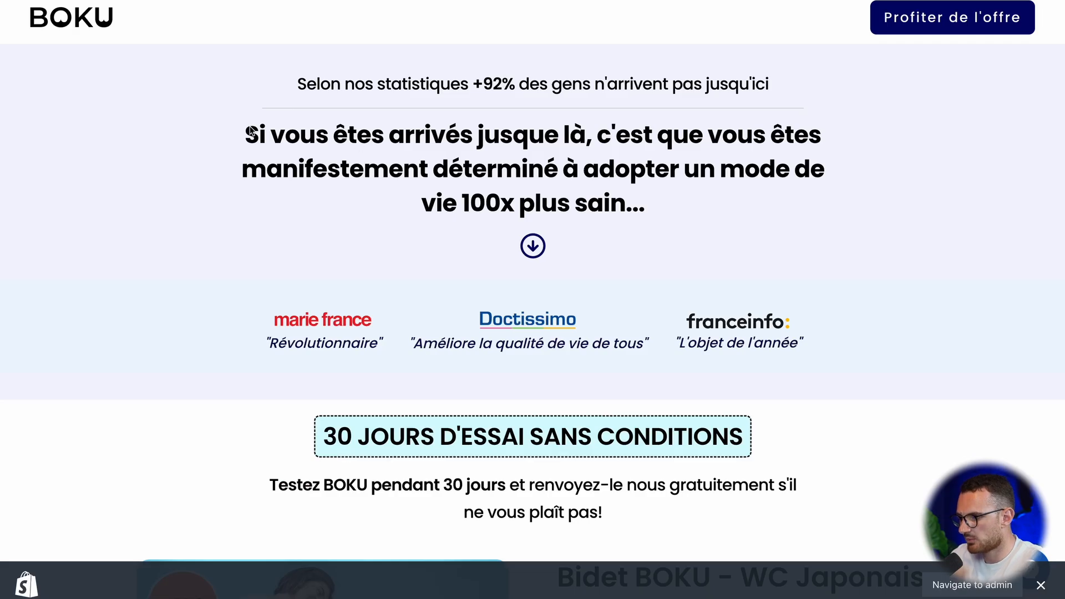
Step: Copy BOKU's "Si vous êtes arrivés jusque là..." heading and paste it into a new Texte block below the Séparateur
left_click_drag(251, 131, 670, 237)
key("ctrl+c")
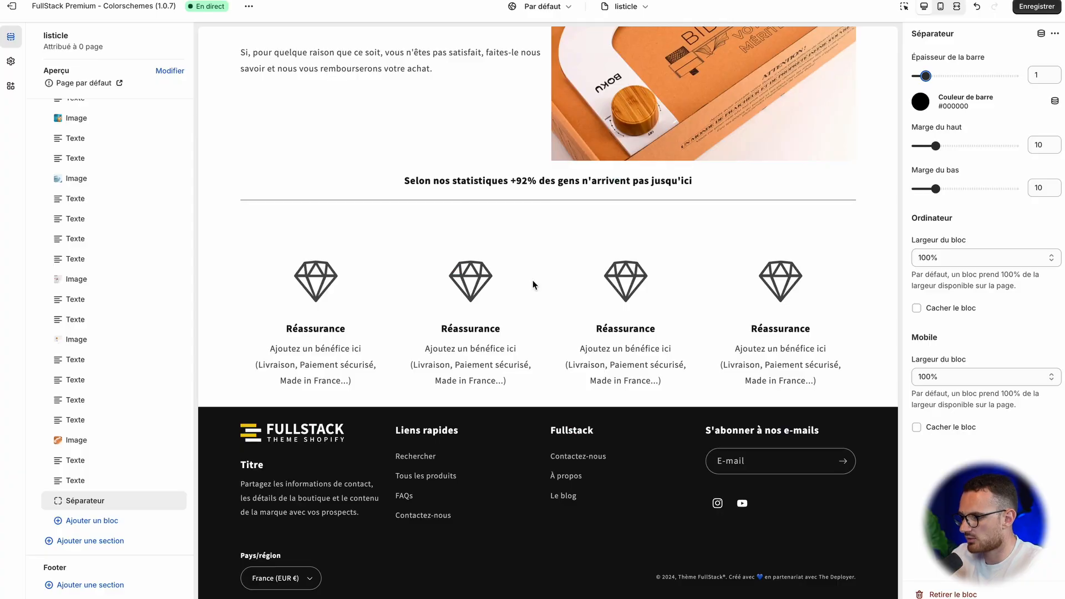
left_click(115, 515)
left_click(95, 519)
left_click(95, 519)
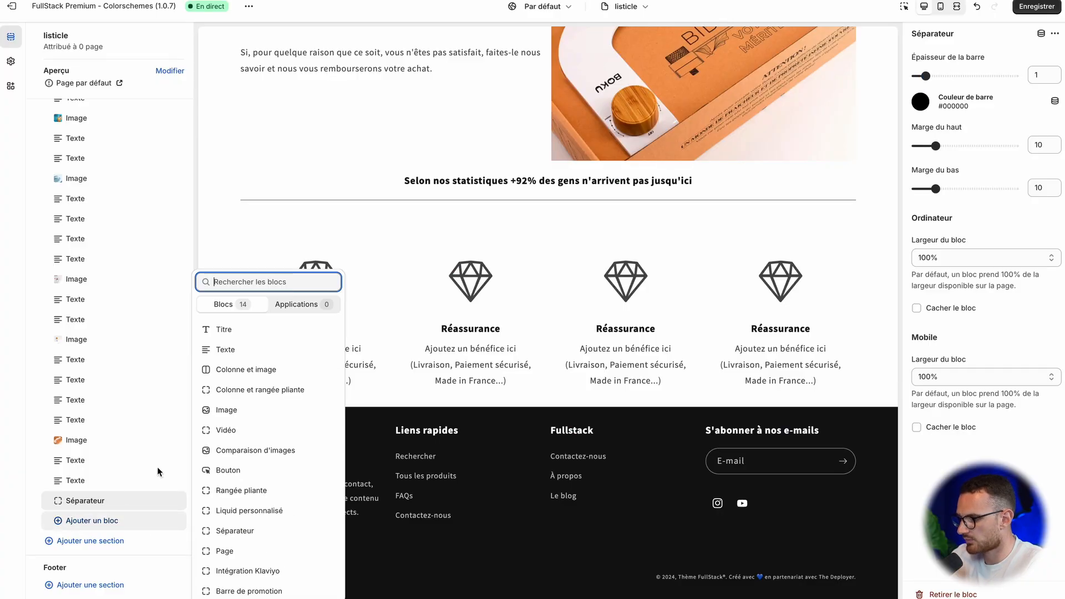
left_click(255, 349)
left_click(968, 105)
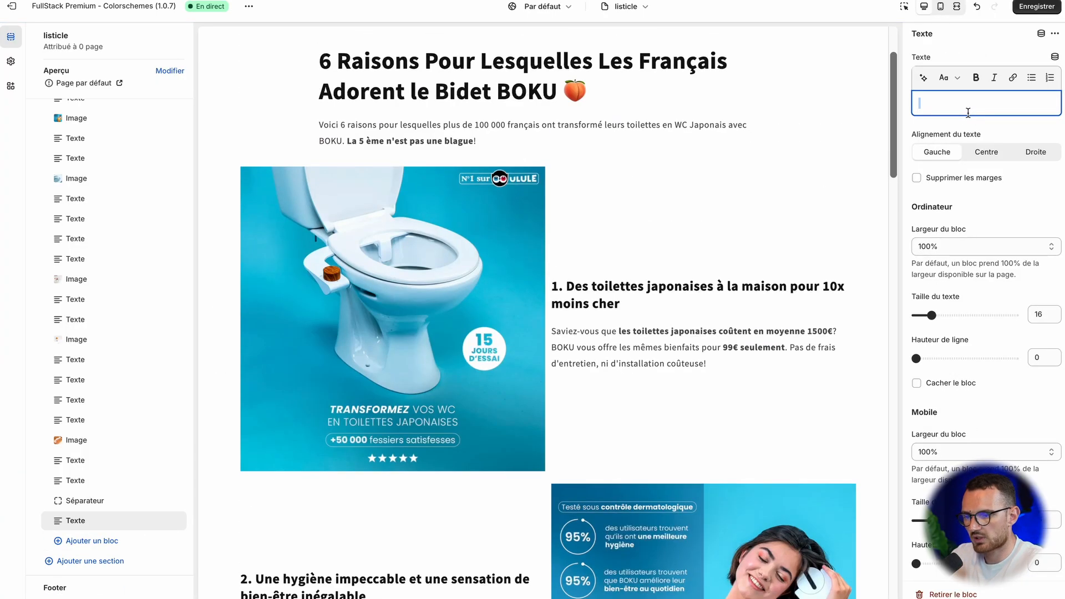
key("ctrl+v")
Step: Format the "Si vous êtes arrivés jusque là..." text as Titre 1 and centre it
left_click(949, 77)
left_click(946, 133)
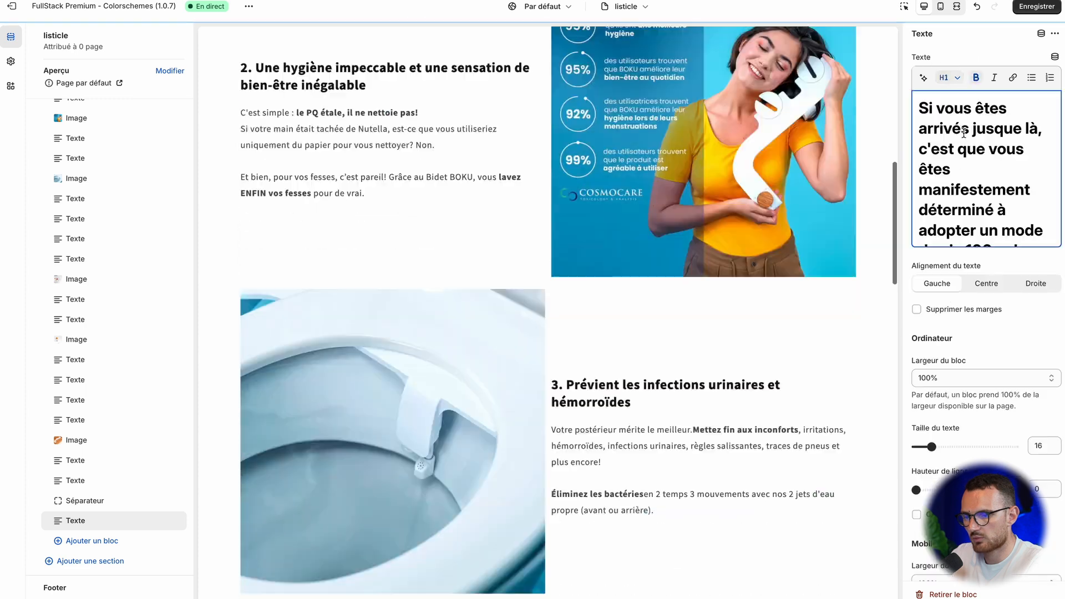
left_click(987, 283)
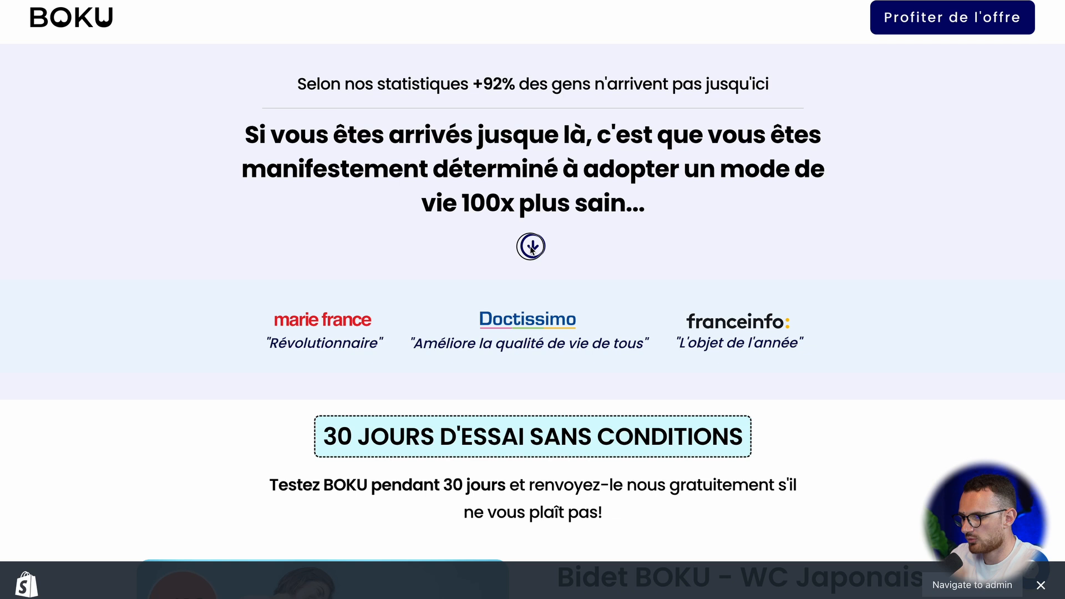
right_click(531, 248)
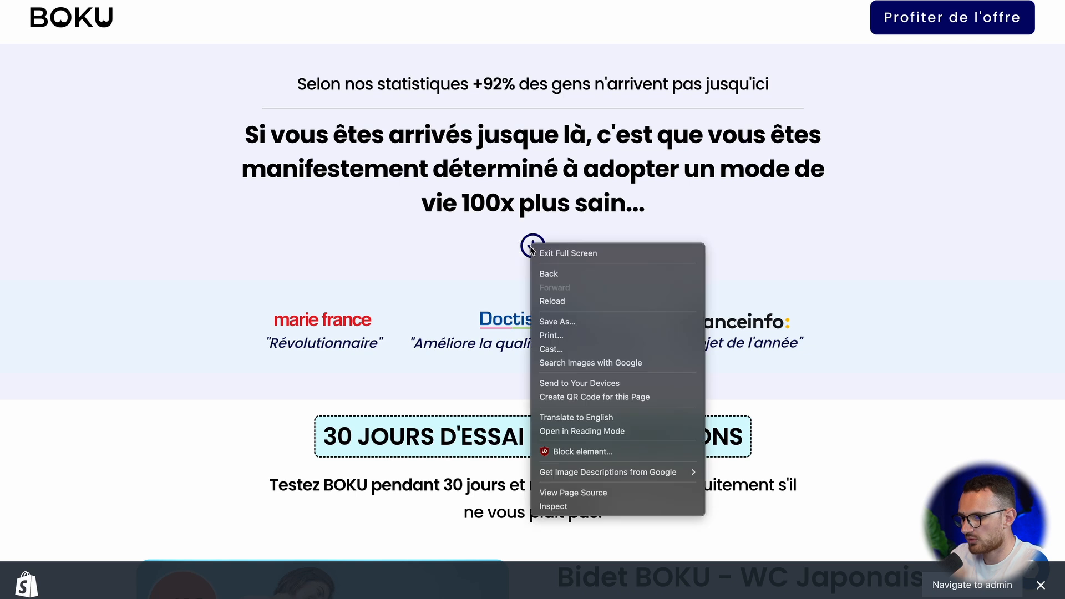
left_click(563, 243)
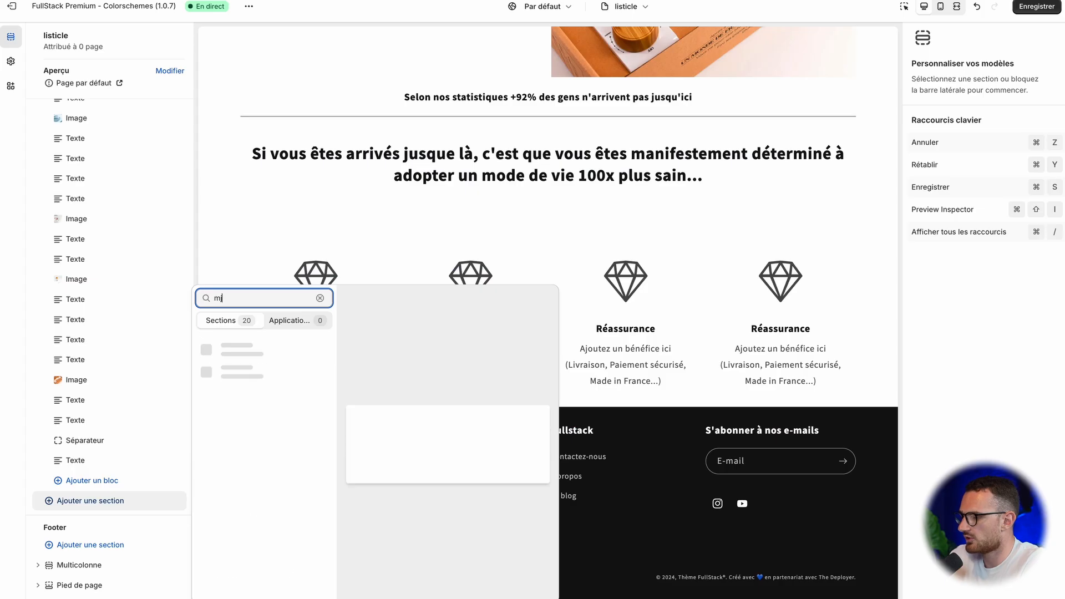
Step: Search the available sections for the column layout and add a Multicolonne section below the custom content section
type("colo")
key("Return")
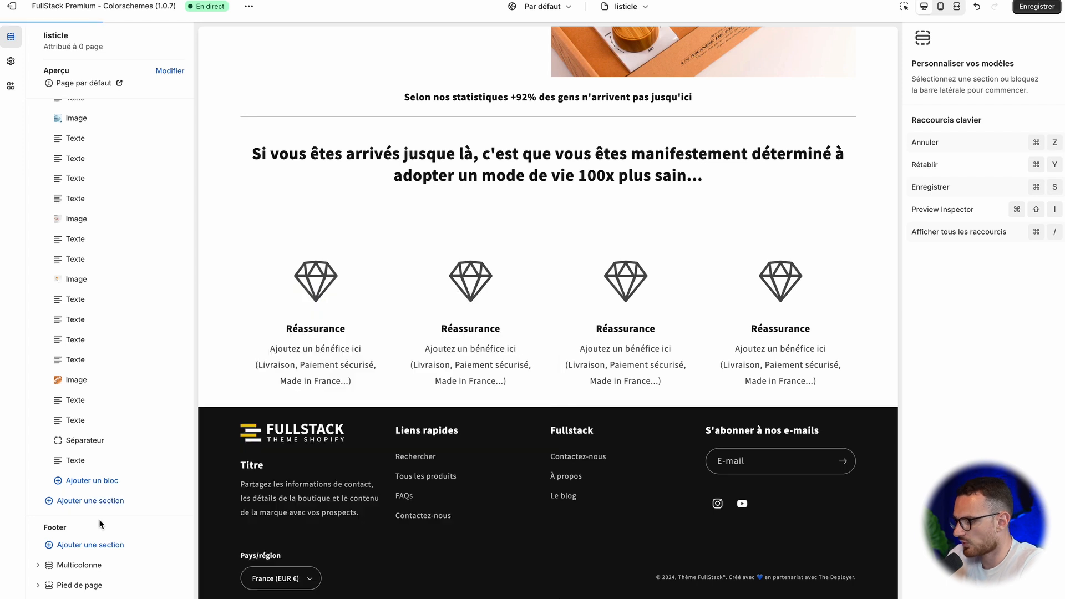
scroll(111, 488, "down", 2)
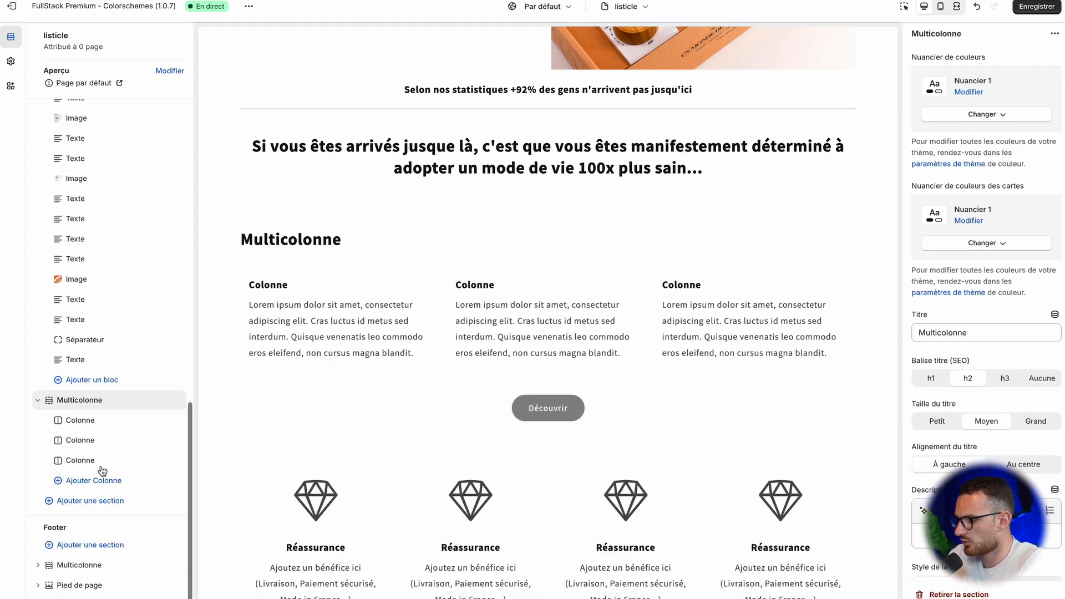
Step: Clear the title of the new Multicolonne section above the footer
left_click(89, 420)
left_click(90, 398)
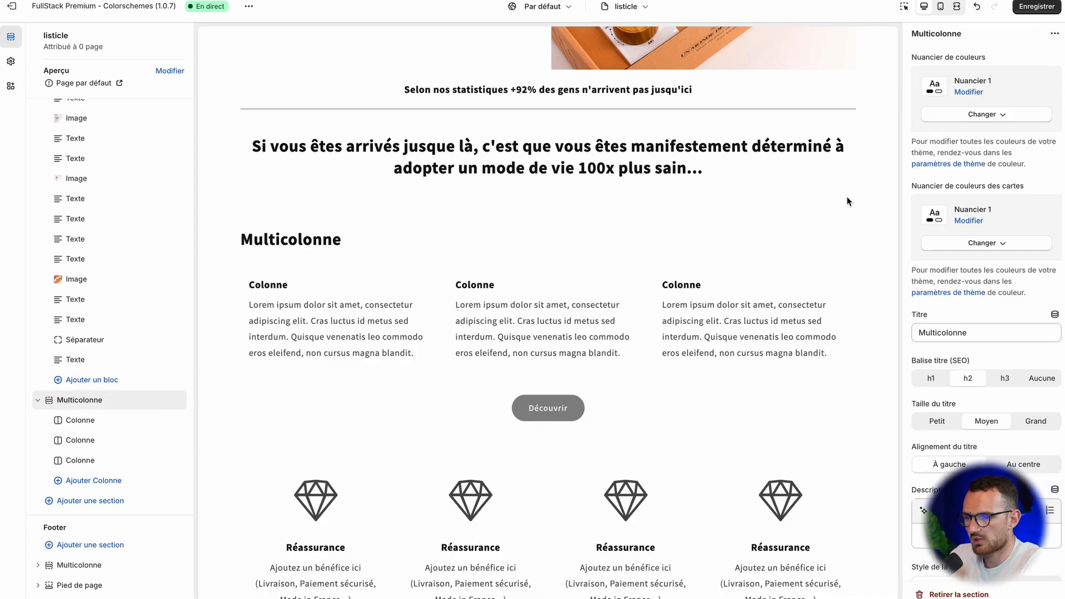
key("ctrl+a")
key("BackSpace")
scroll(984, 356, "down", 10)
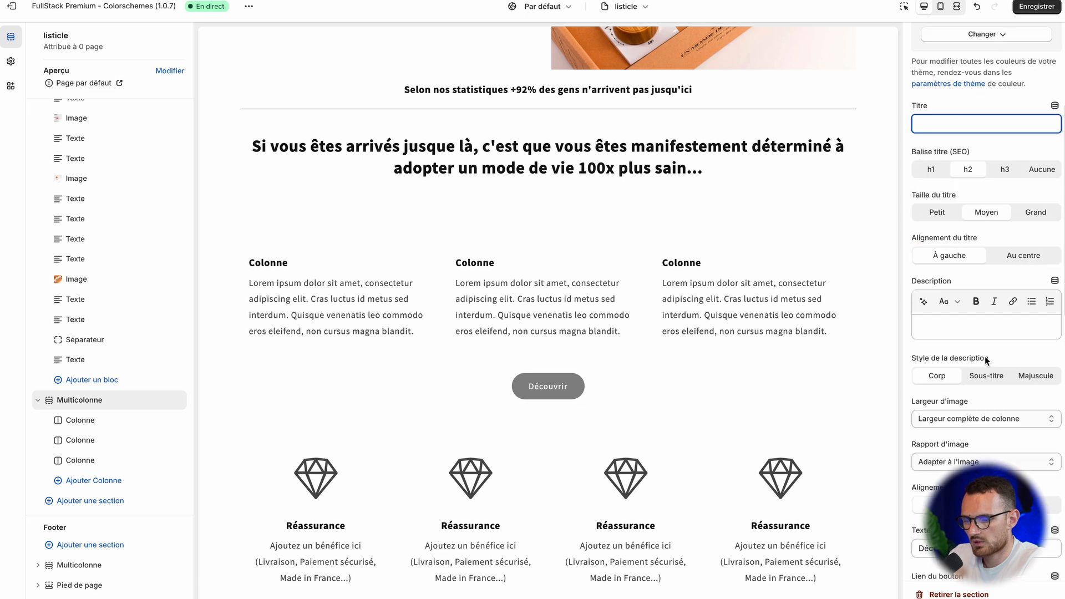
Step: Set the Multicolonne section's top margin to 0 px and assign the marie france logo to its first column
left_click_drag(944, 344, 856, 354)
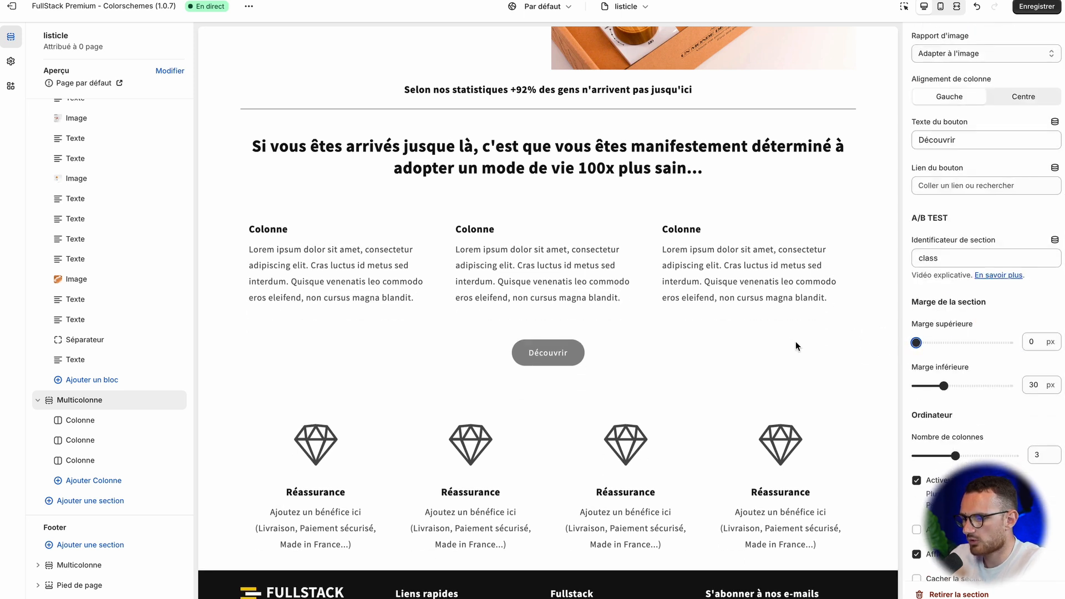
left_click(120, 427)
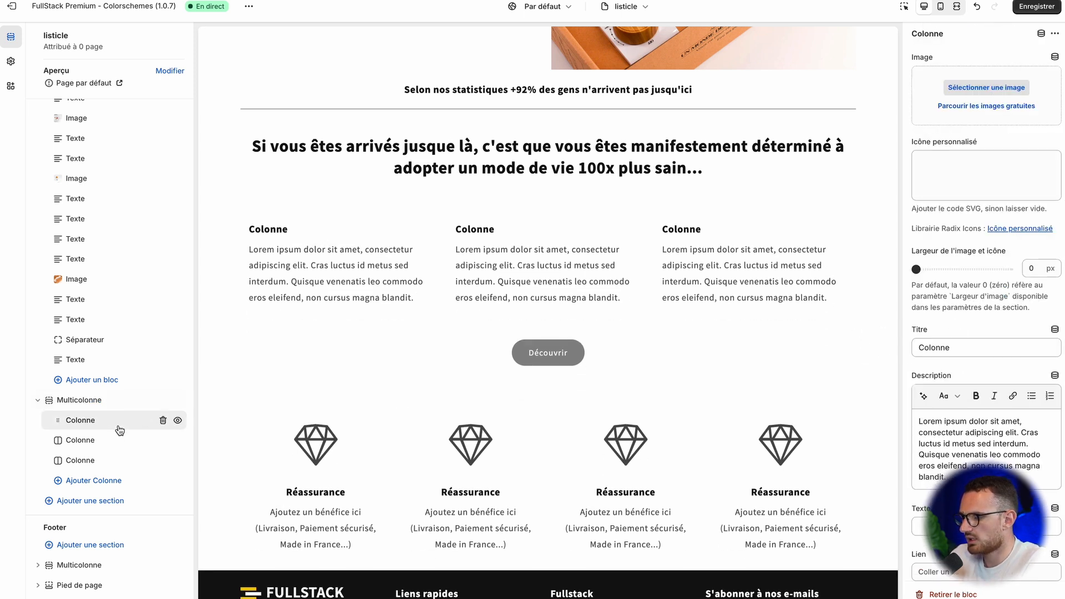
left_click(993, 120)
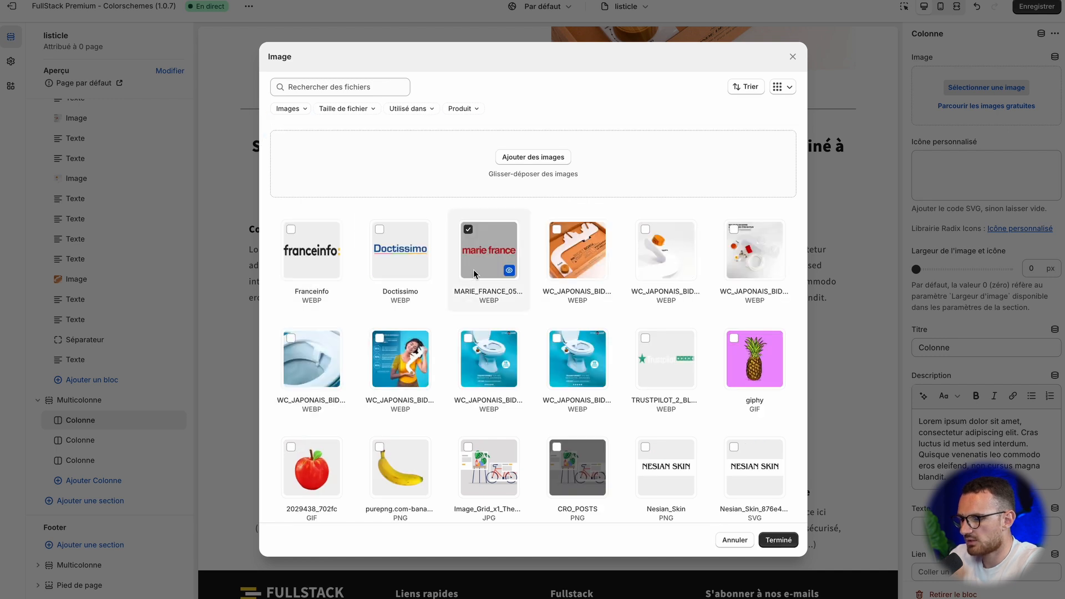
left_click(779, 540)
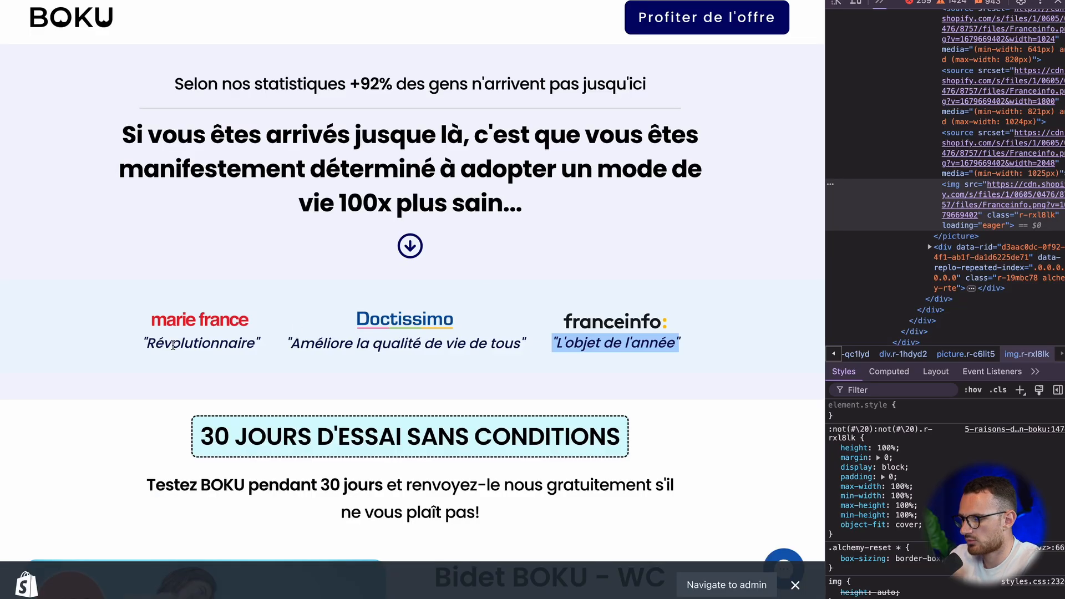
Step: Copy BOKU's "Révolutionnaire" quote into the first column's title and clear that column's description
triple_click(172, 345)
key("super+c")
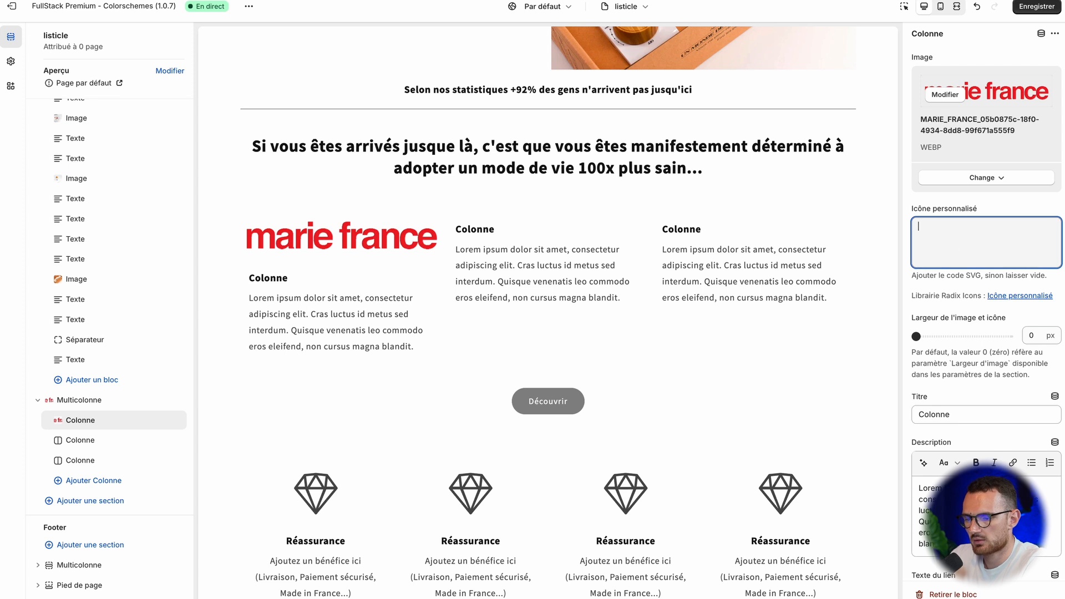
left_click(963, 414)
key("super+a")
key("super+v")
key("super+a")
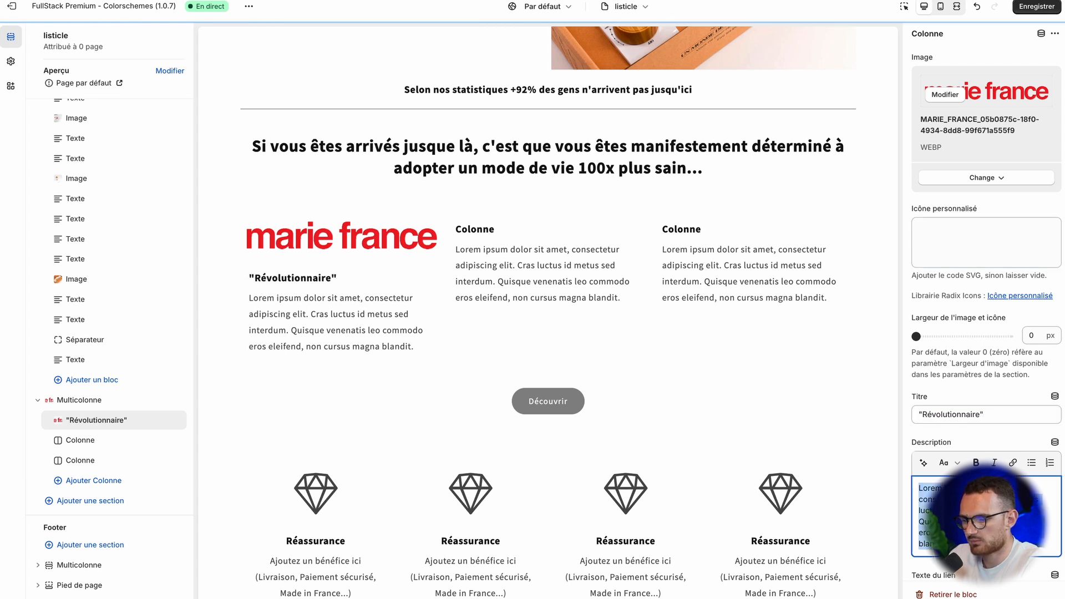
key("BackSpace")
left_click(107, 449)
left_click(80, 440)
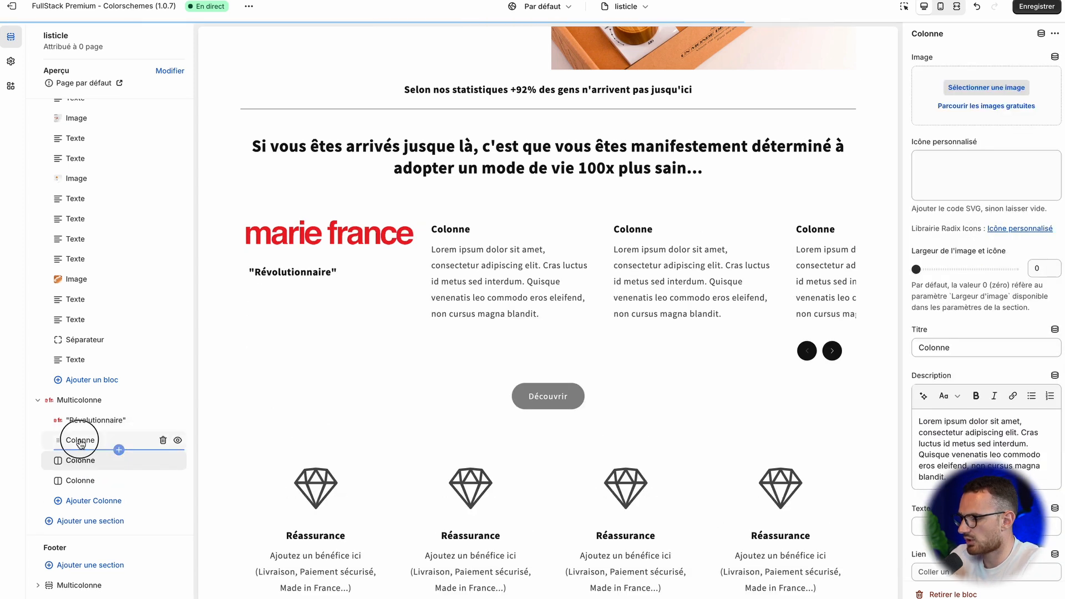
left_click(163, 461)
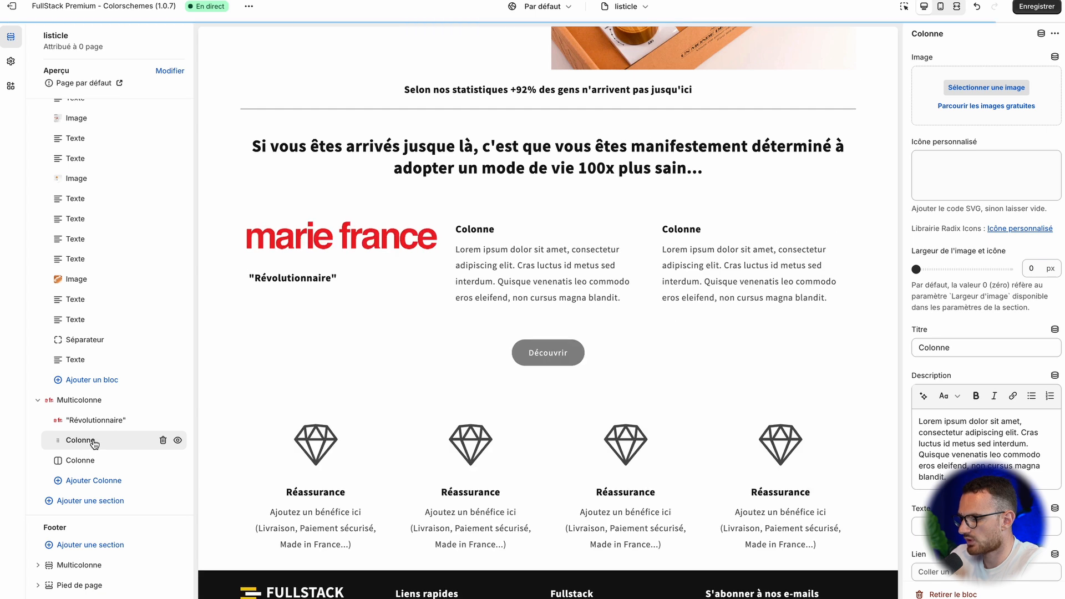
Step: Assign the Doctissimo logo to the second column of the Multicolonne section
left_click(997, 89)
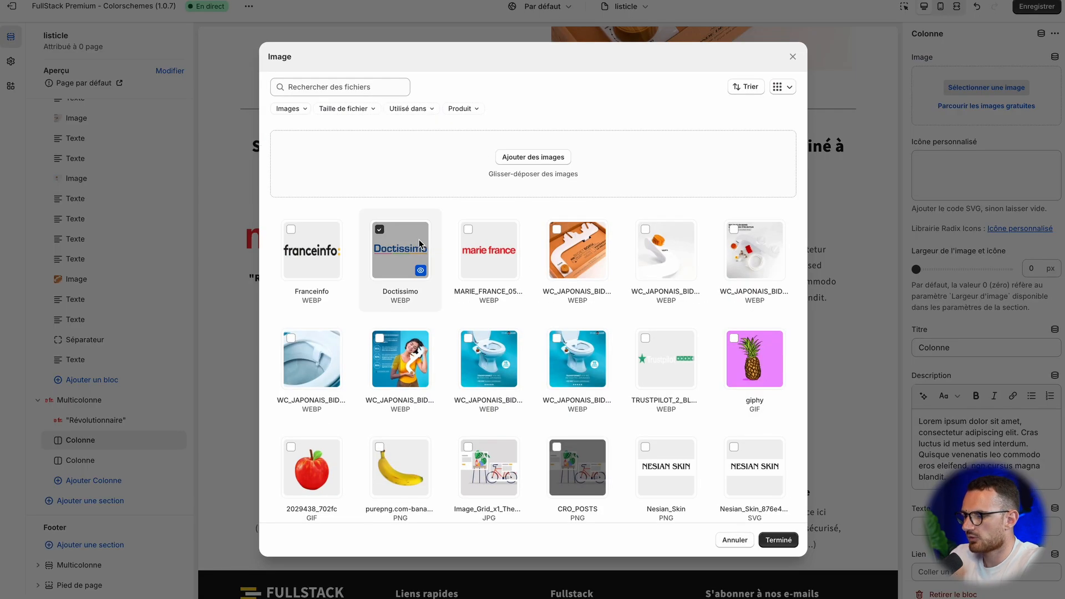
left_click(400, 244)
left_click(107, 485)
Step: Assign the Franceinfo logo to the third column and select the "Améliore la qualité de vie de tous" quote on BOKU's page
left_click(111, 461)
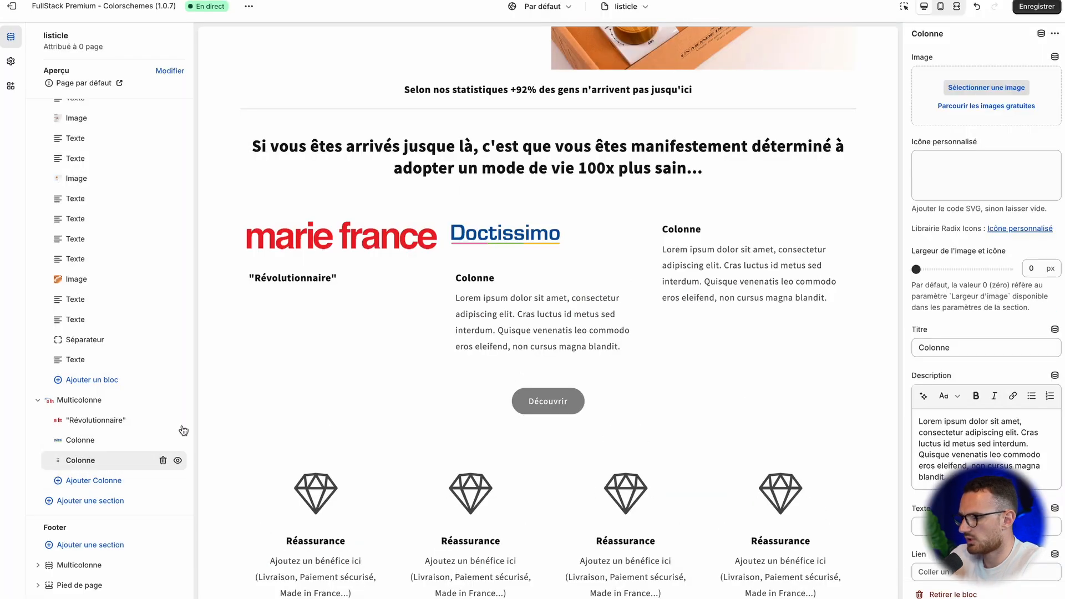
left_click(980, 82)
left_click(302, 254)
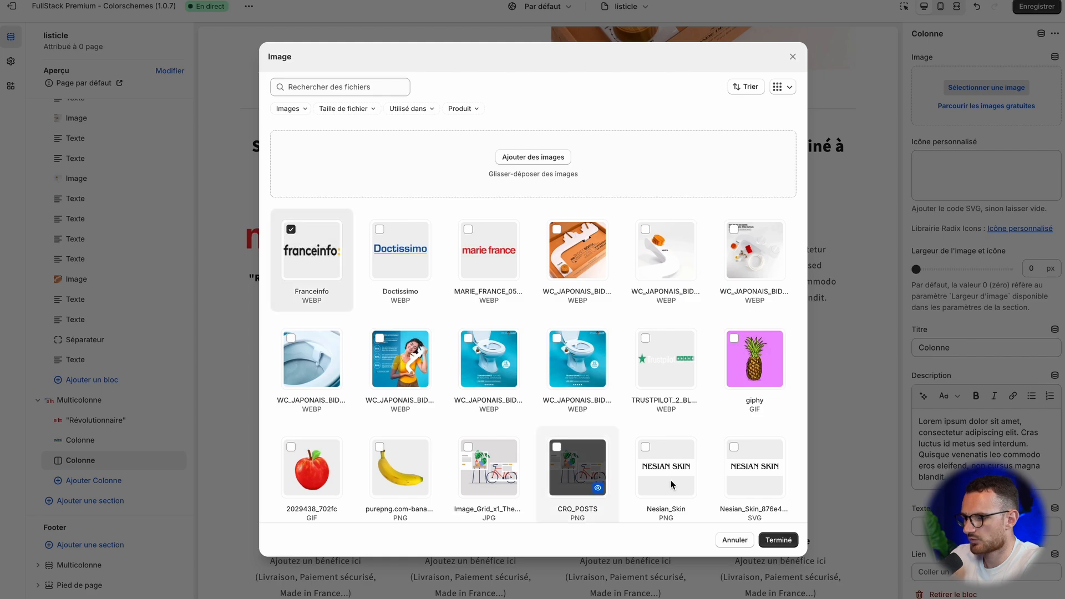
left_click(776, 539)
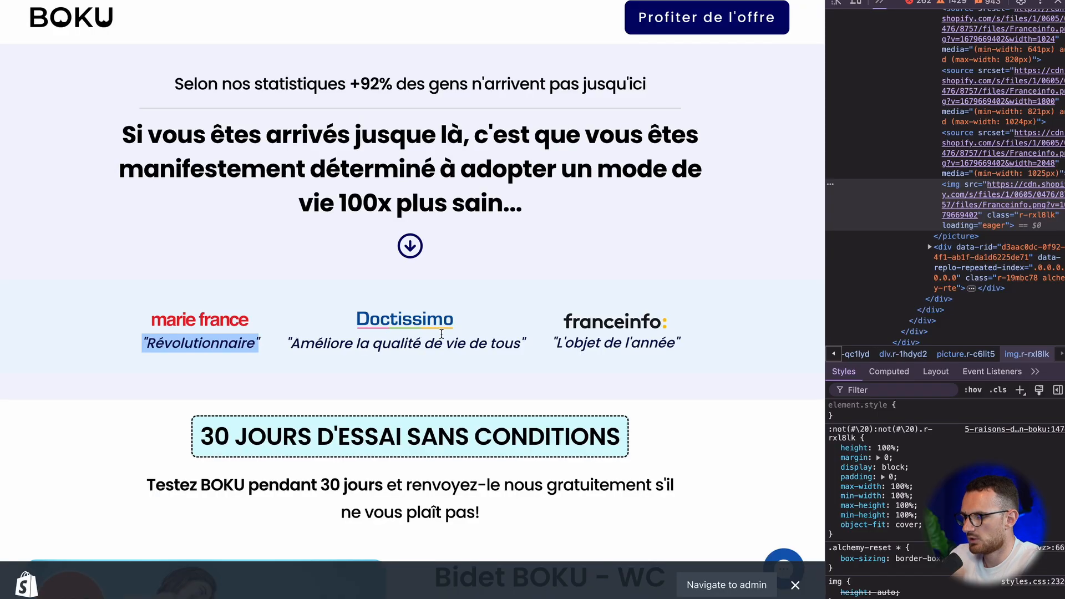
triple_click(435, 333)
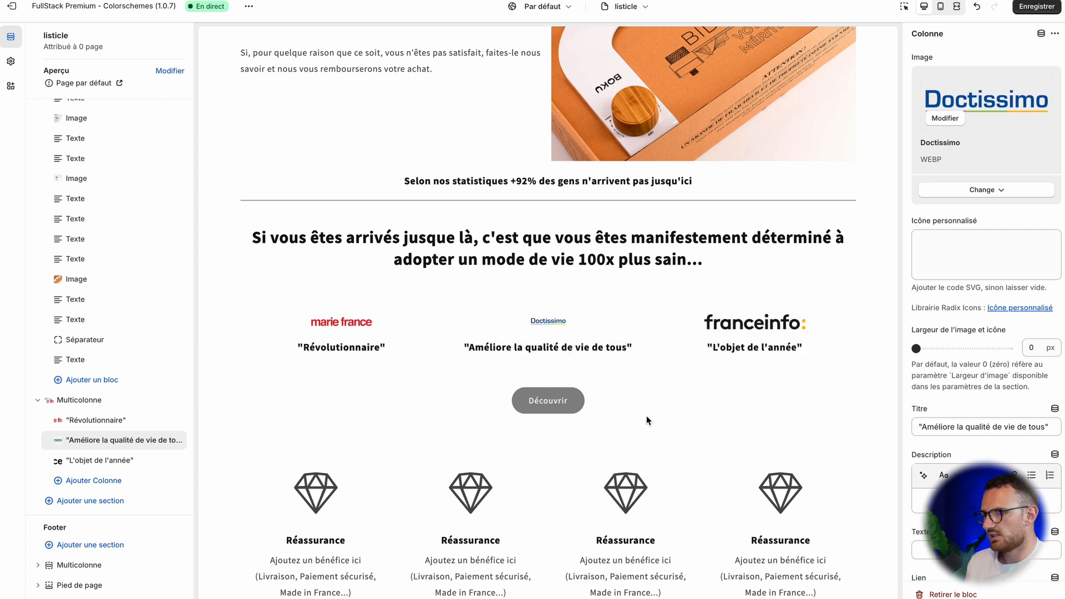
Step: Clear the button text of the Multicolonne press section to remove its button
left_click(66, 400)
scroll(929, 370, "down", 10)
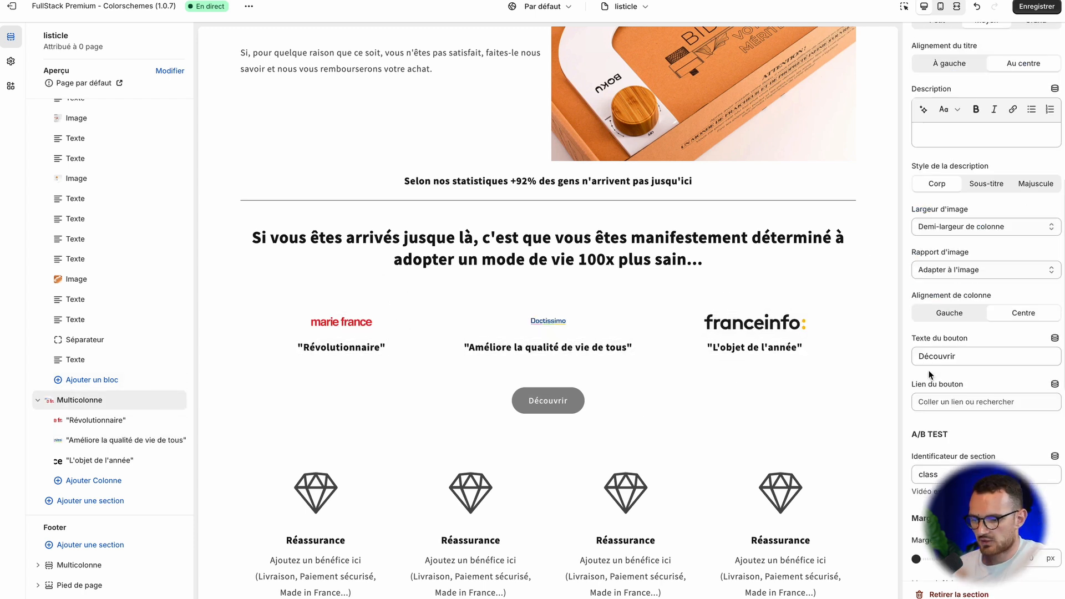
scroll(913, 391, "up", 5)
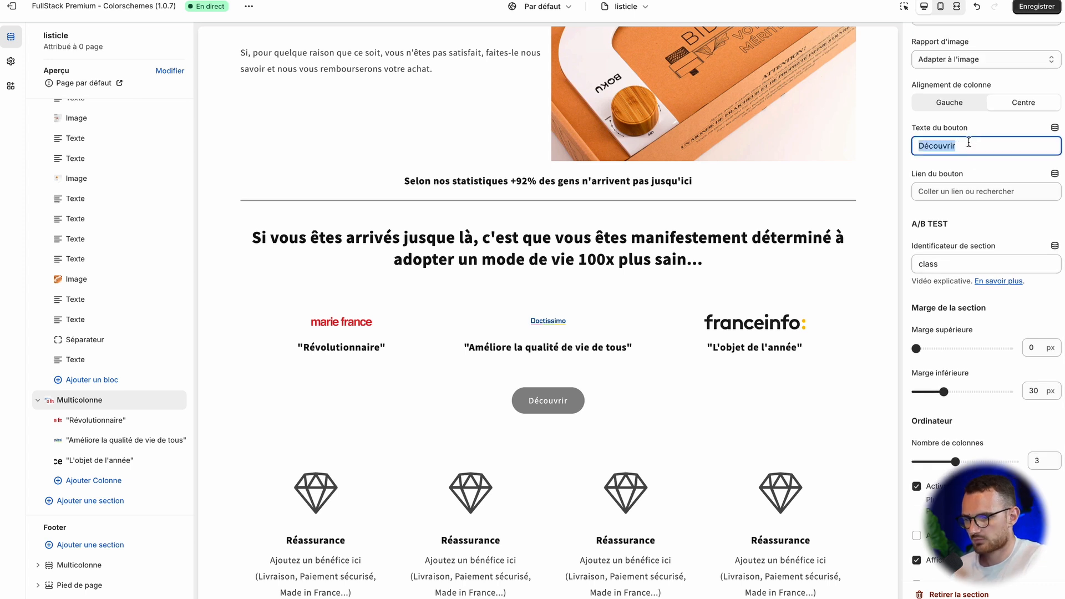
key("BackSpace")
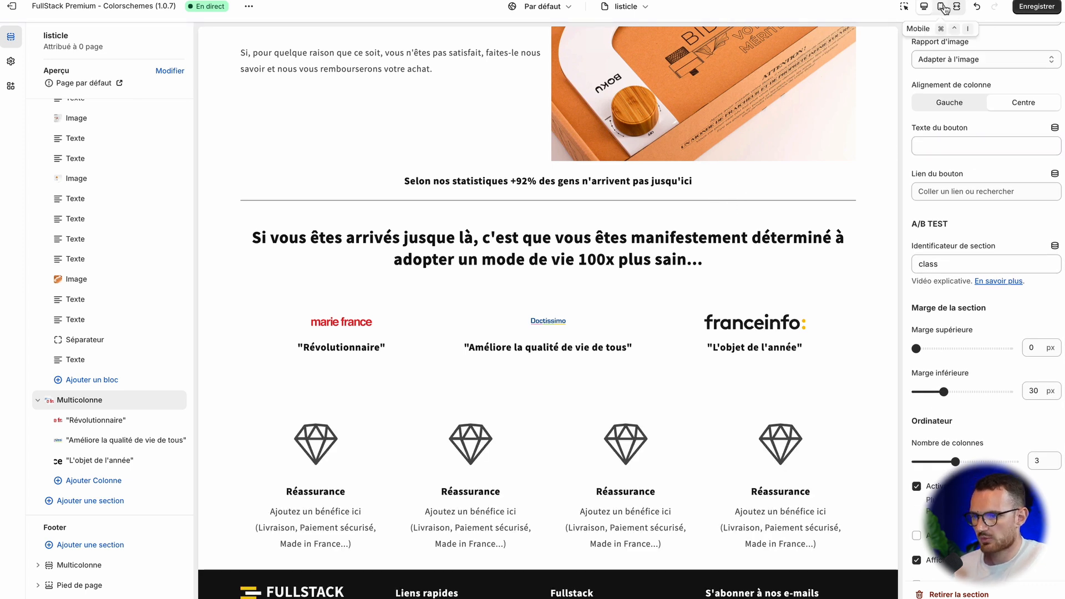
Step: Switch the preview to the mobile view and check the closing text and press logos
left_click(940, 6)
scroll(591, 258, "down", 15)
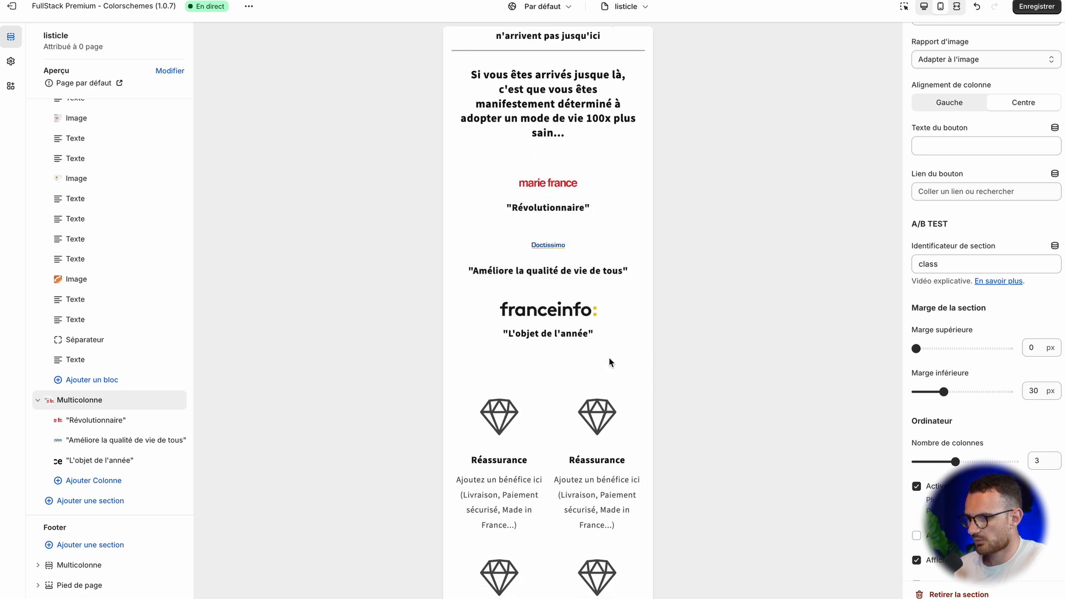
scroll(551, 110, "up", 3)
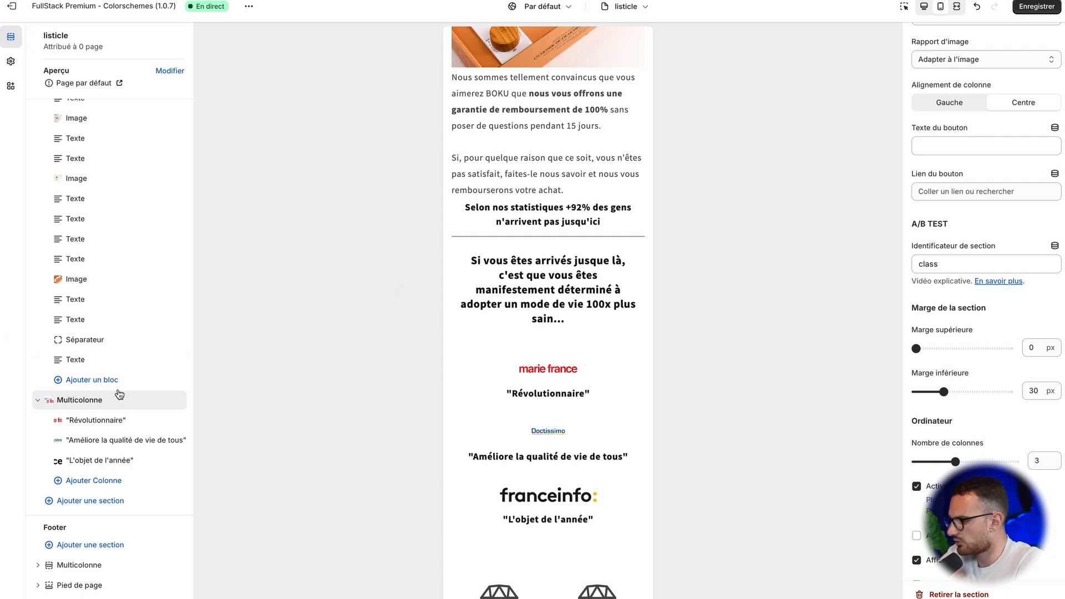
Step: Add a Séparateur block above the "Selon nos statistiques" text, with a bar thickness of 0 and a top margin of 26
left_click(77, 380)
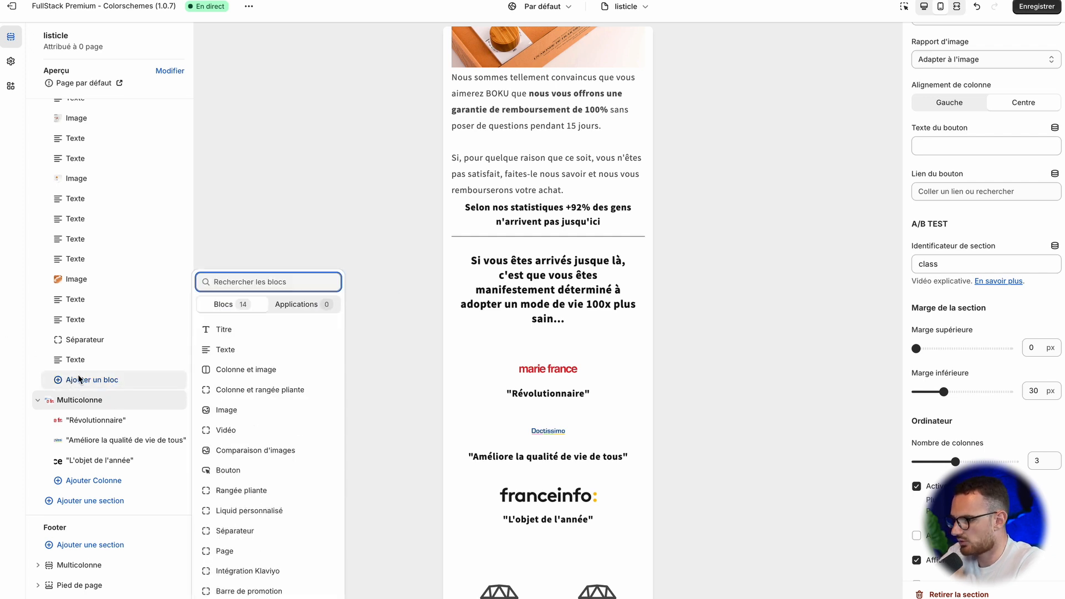
left_click(78, 379)
left_click(78, 379)
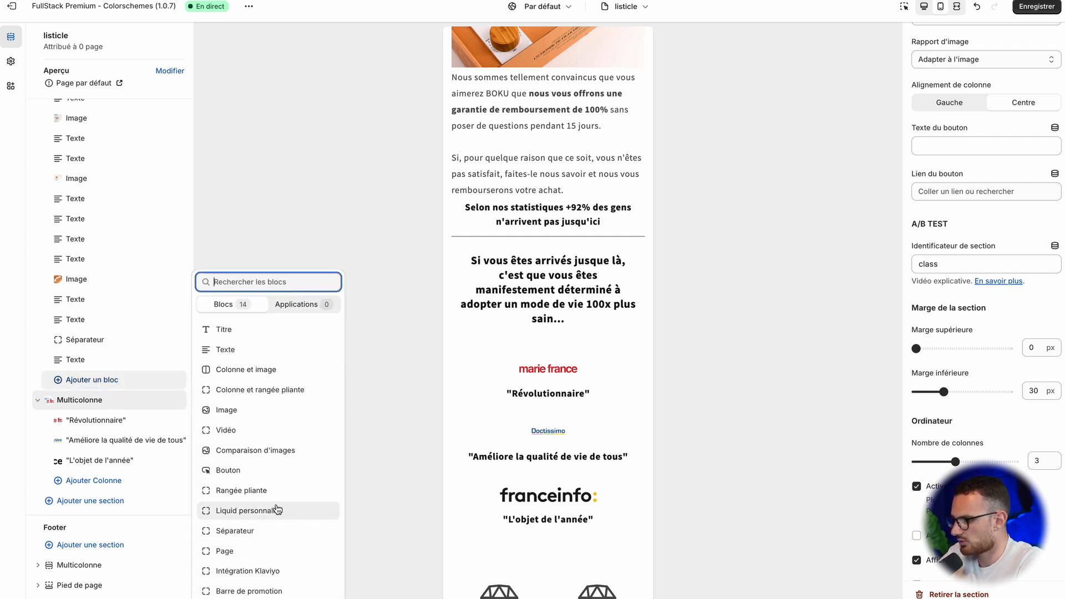
left_click(254, 531)
left_click_drag(56, 381, 58, 320)
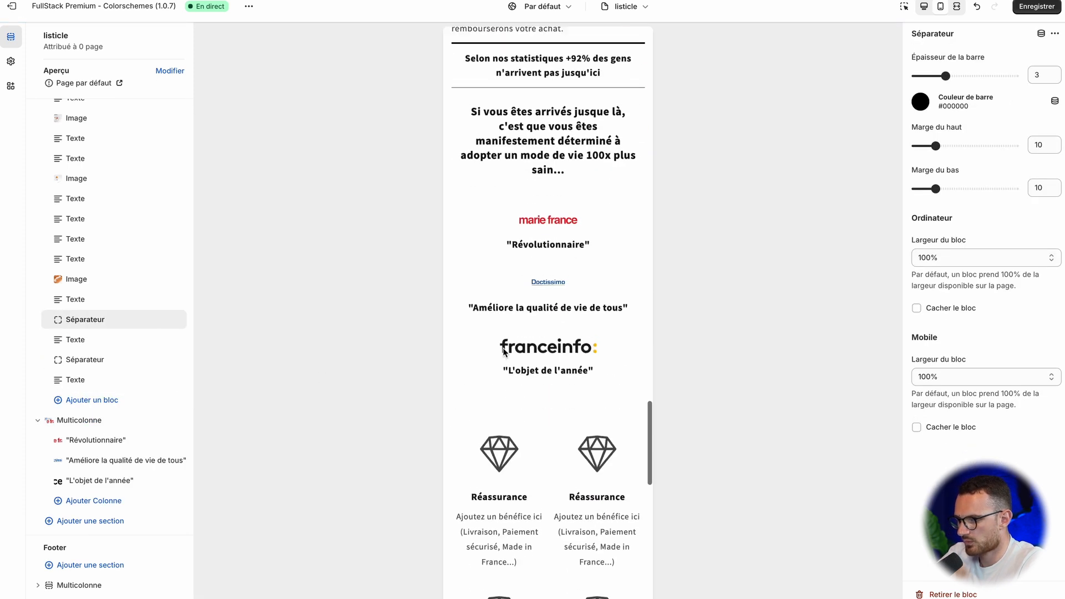
scroll(508, 382, "up", 2)
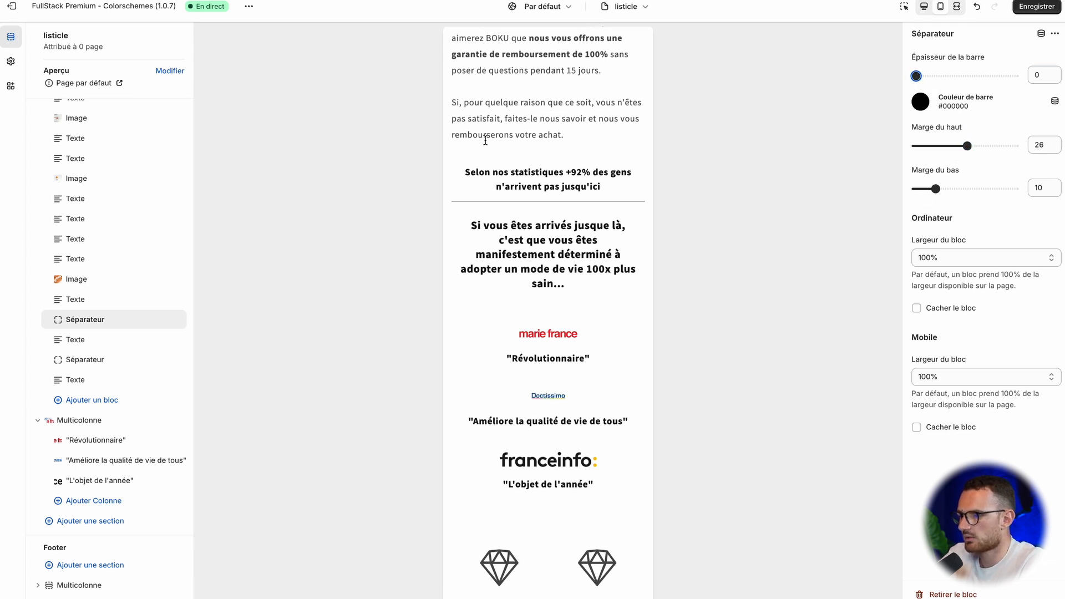
Step: Review the mobile layout of the listicle and its block list, from the numbered reasons down to the press section
scroll(511, 203, "down", 3)
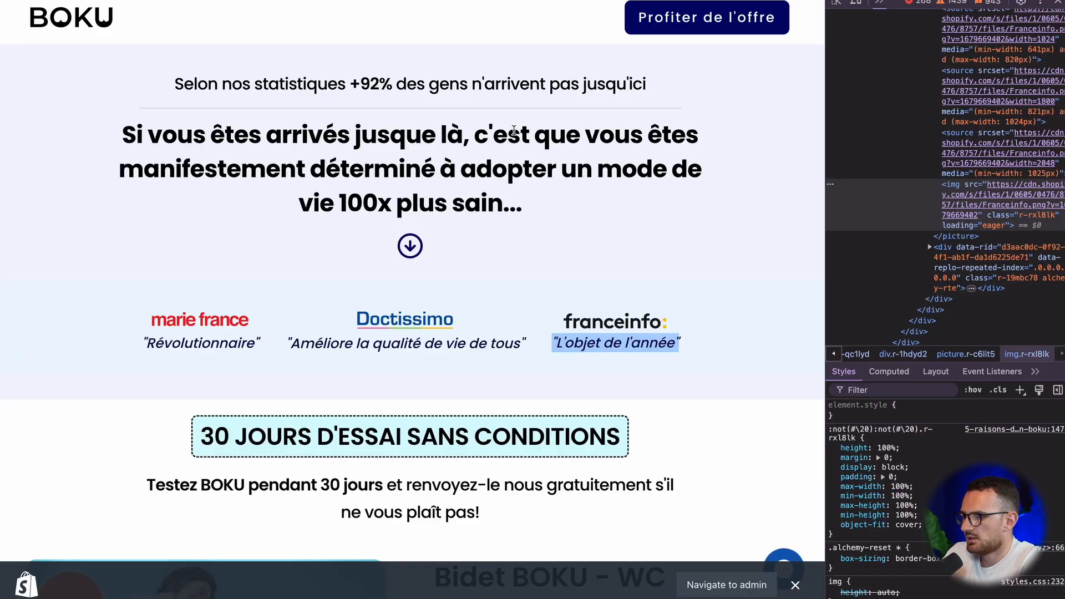
scroll(514, 130, "down", 4)
scroll(477, 277, "up", 1)
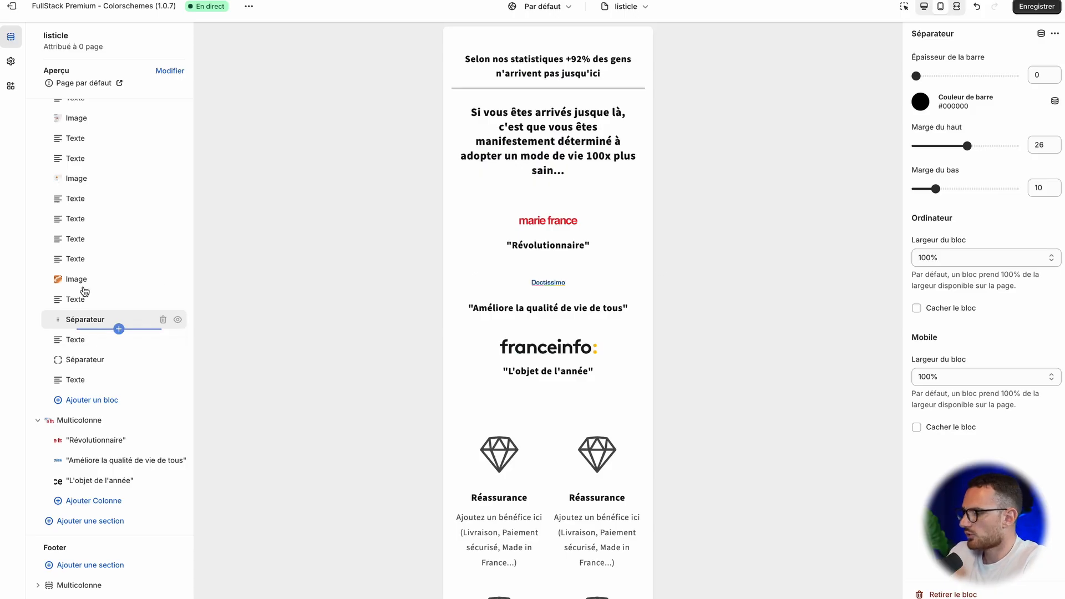
scroll(89, 289, "up", 7)
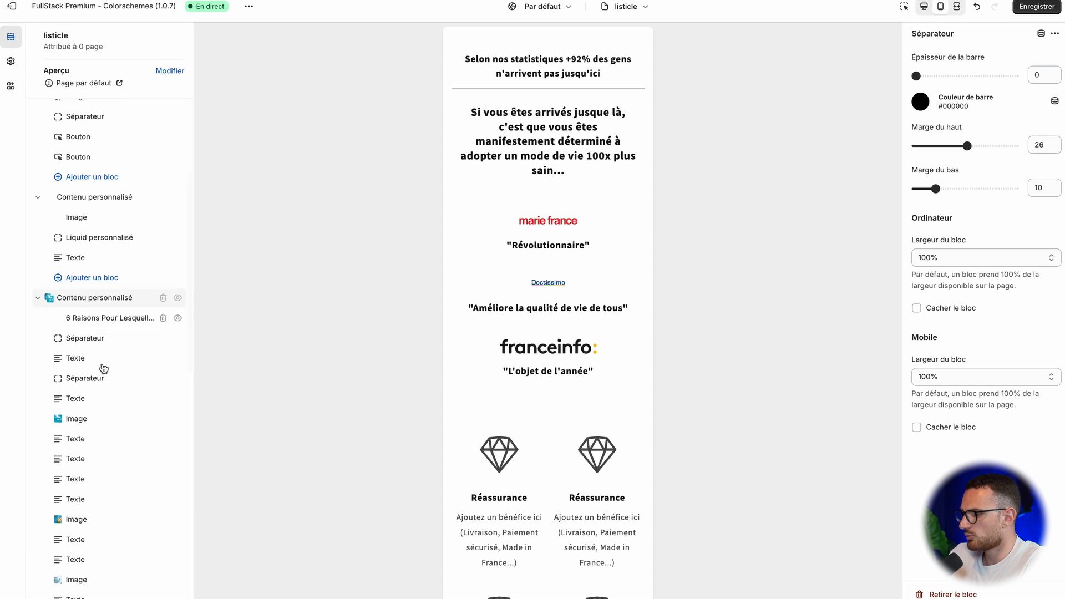
scroll(104, 368, "down", 4)
scroll(88, 410, "down", 5)
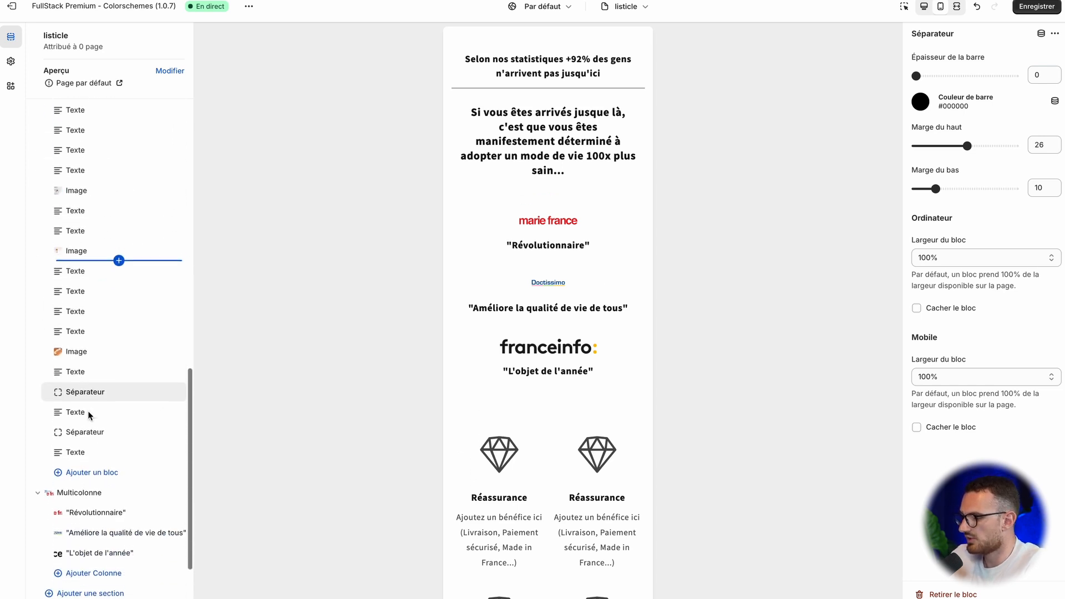
scroll(601, 246, "up", 8)
scroll(601, 245, "up", 20)
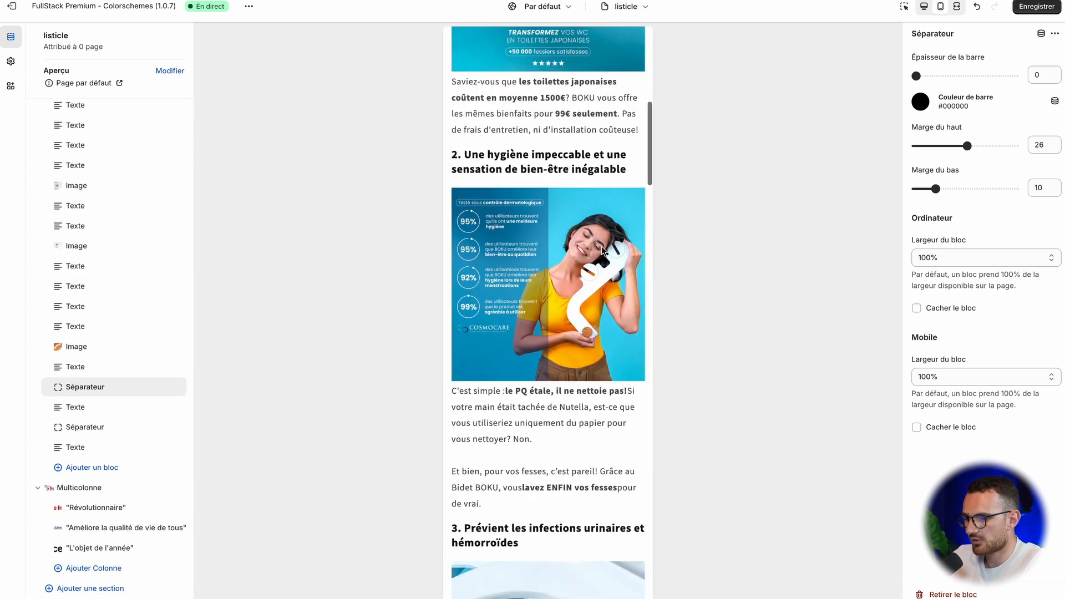
scroll(601, 245, "down", 10)
scroll(601, 247, "down", 20)
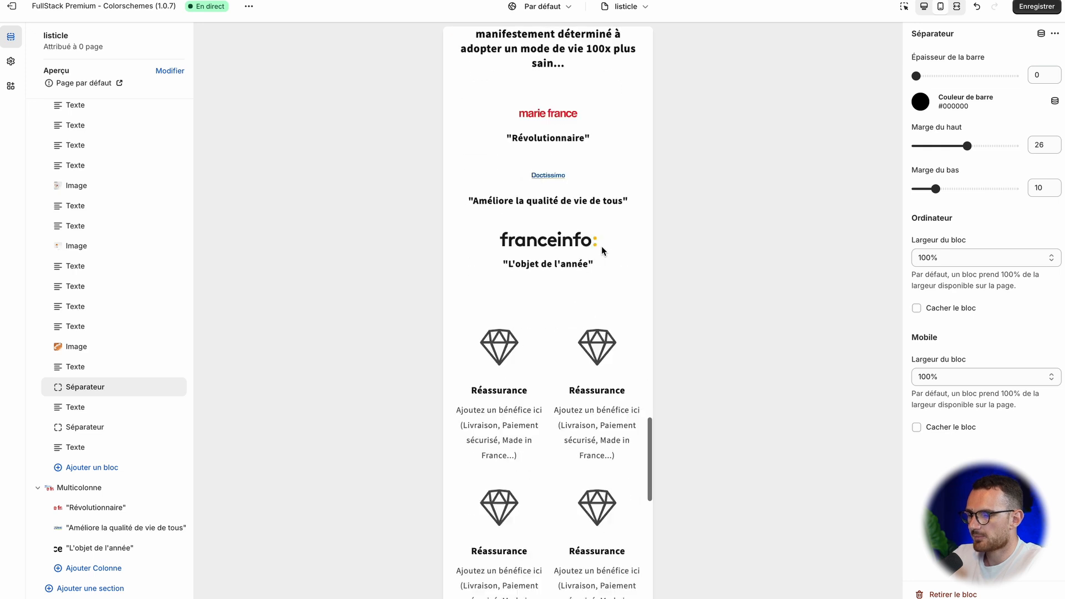
scroll(602, 247, "up", 7)
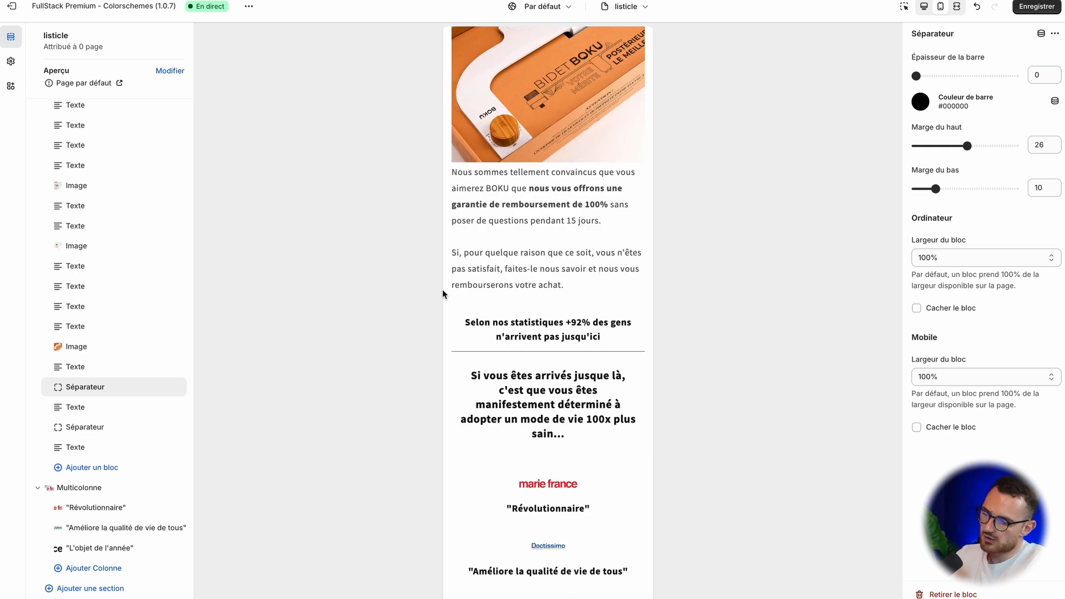
scroll(641, 499, "down", 12)
scroll(642, 499, "up", 5)
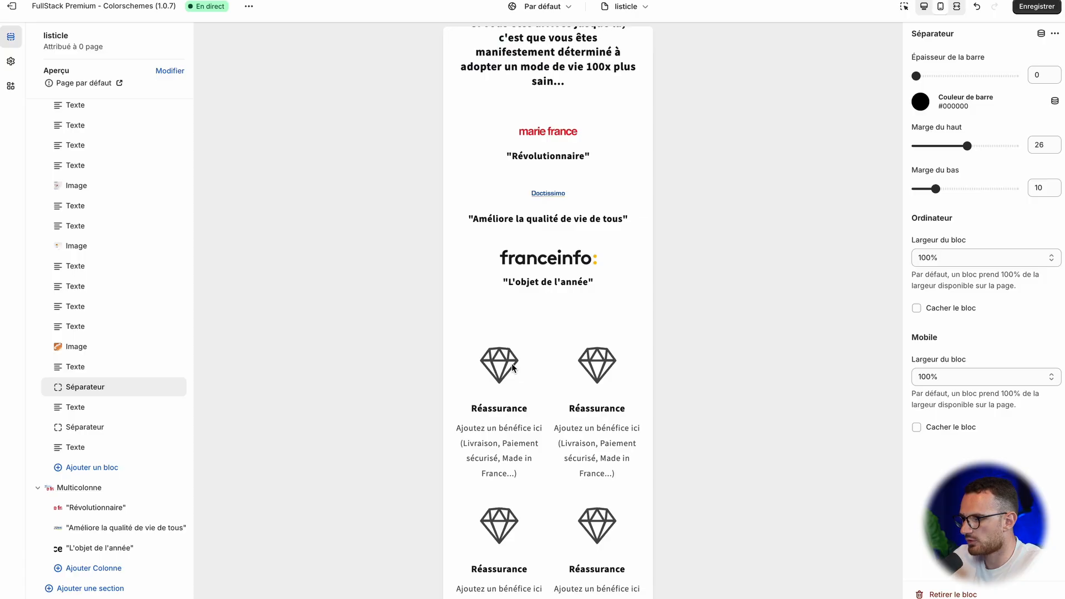
Step: Switch to BOKU's page and examine the "30 JOURS D'ESSAI SANS CONDITIONS" offer and the Bidet BOKU product section below the press logos
scroll(512, 364, "down", 2)
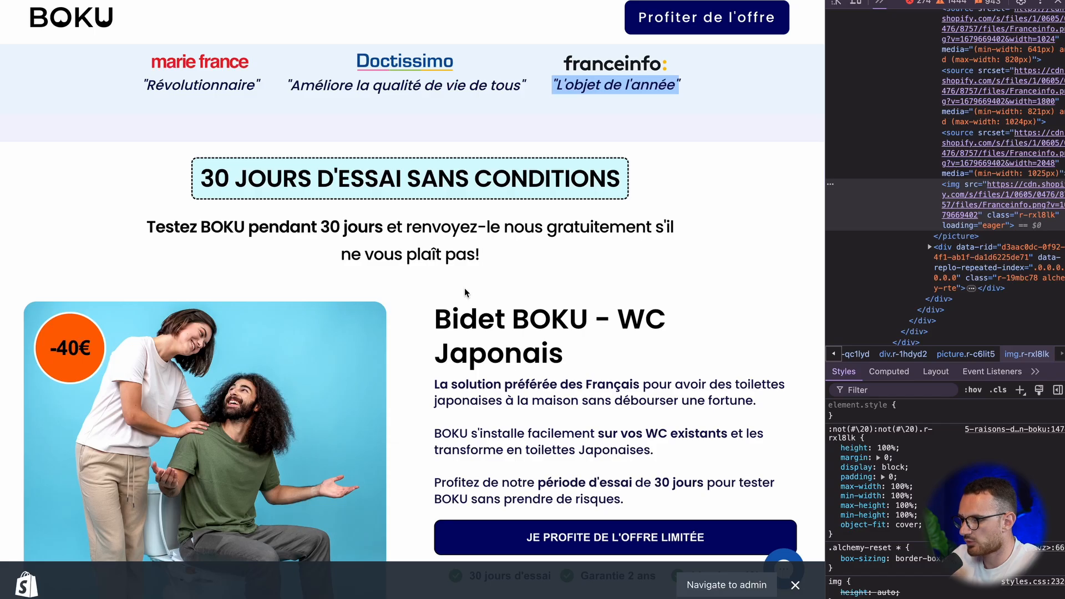
scroll(444, 249, "down", 3)
scroll(431, 221, "up", 4)
left_click_drag(161, 213, 695, 307)
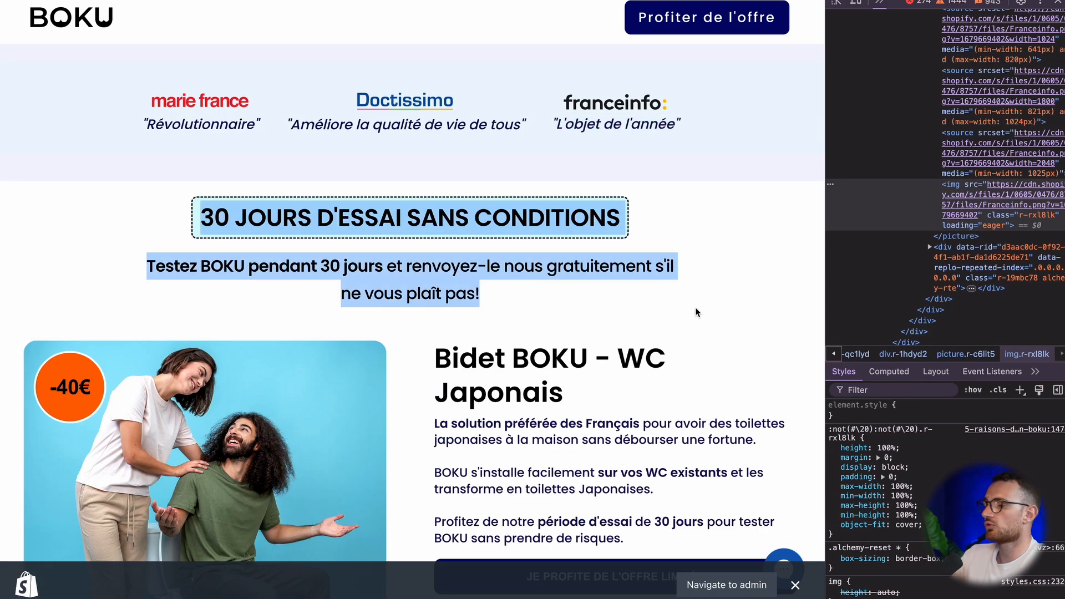
left_click(661, 285)
right_click(658, 343)
left_click(657, 291)
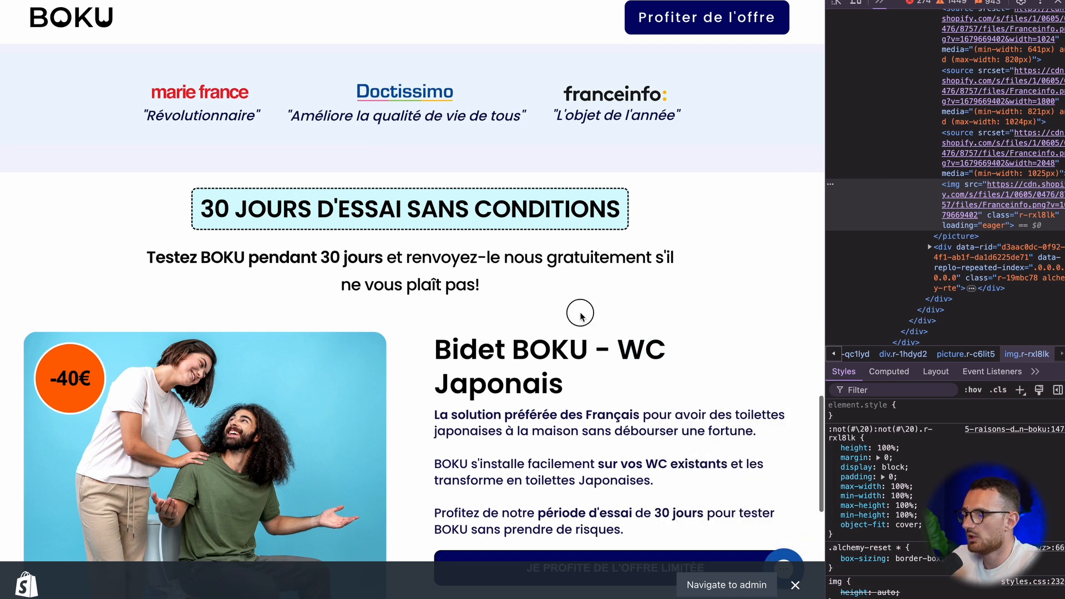
scroll(577, 309, "down", 5)
left_click_drag(420, 114, 614, 368)
left_click(640, 414)
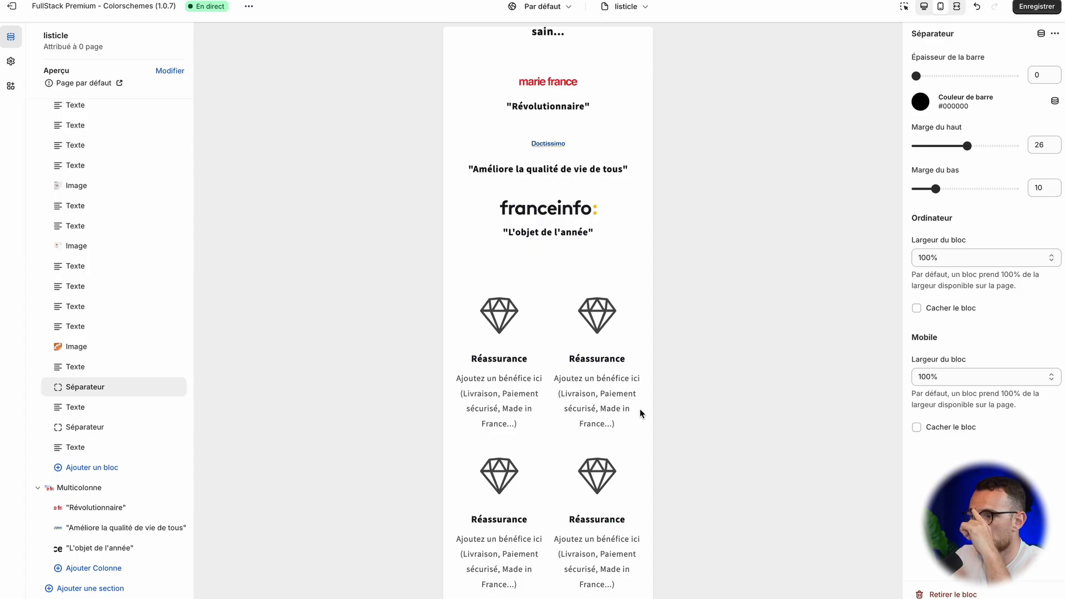
Step: Add a Produit en vedette section below the press logos and try "Produit ~ Pastilles de couleurs !" as its product
scroll(134, 511, "down", 3)
left_click(132, 510)
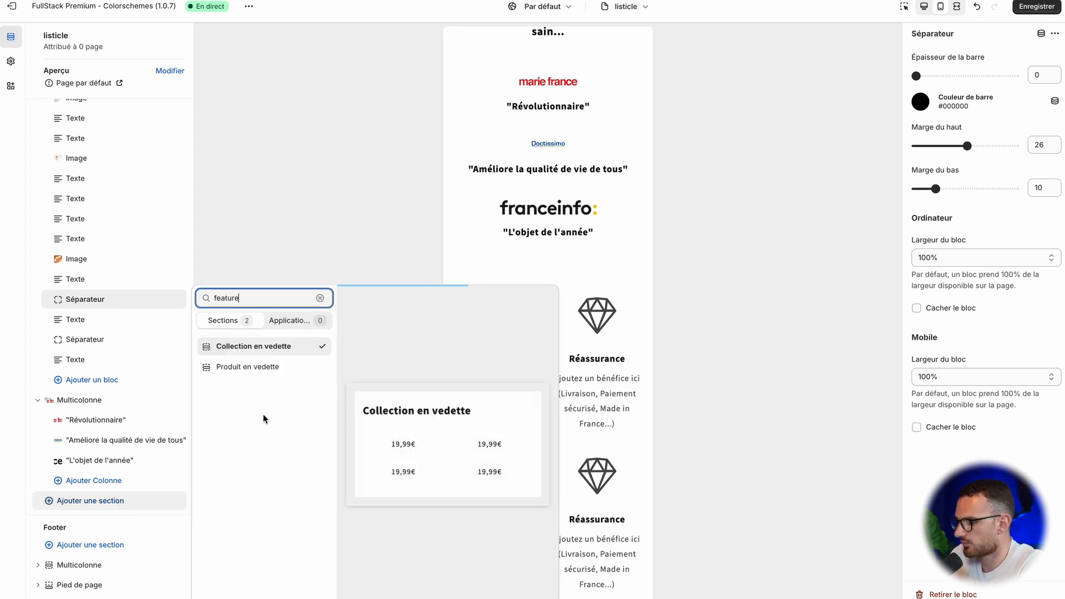
left_click(273, 367)
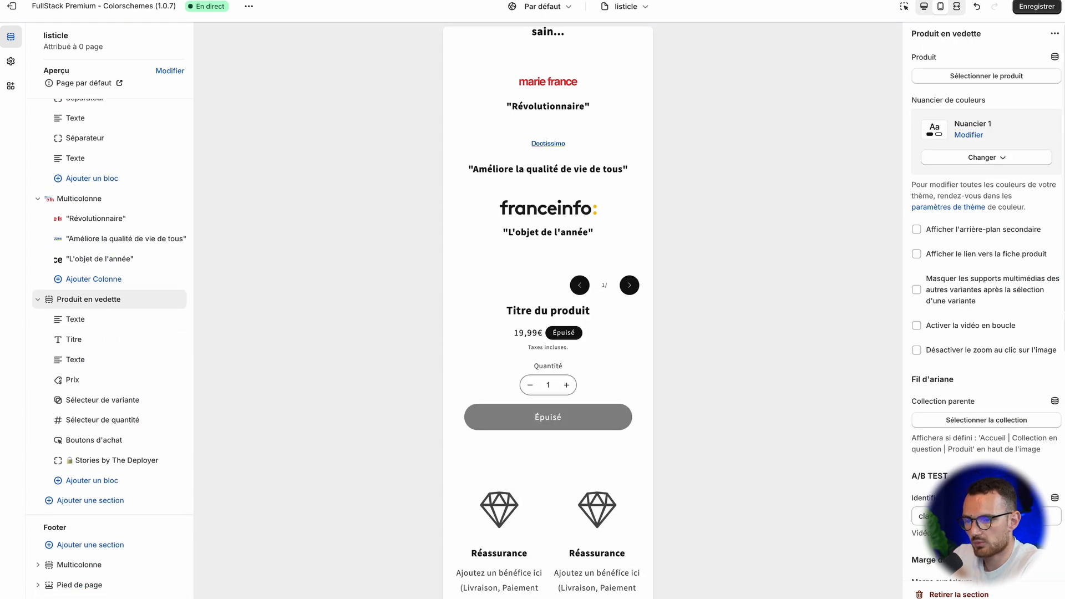
left_click(969, 78)
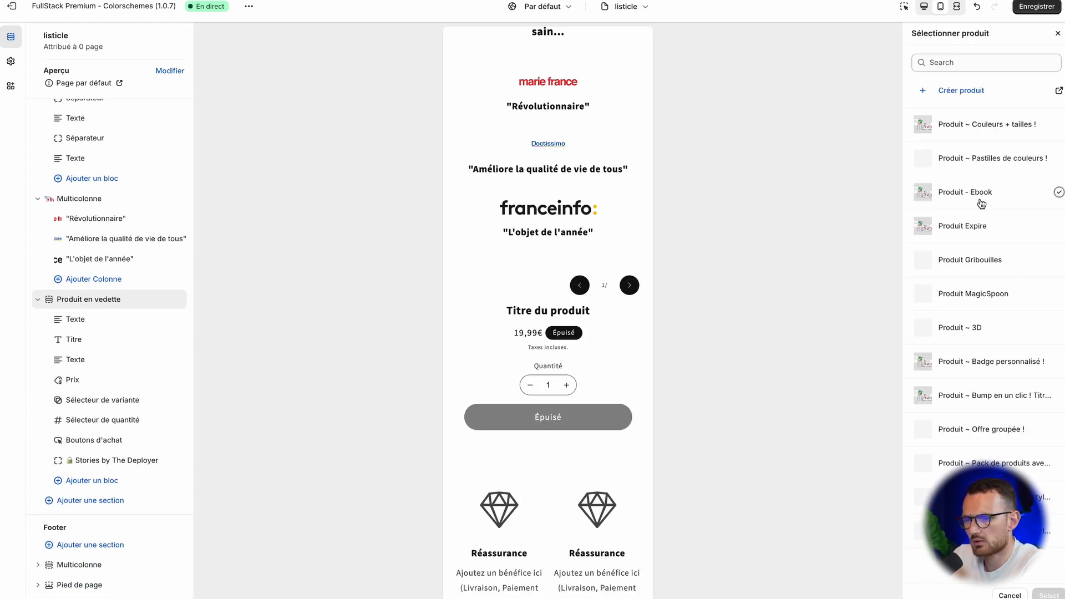
left_click(988, 166)
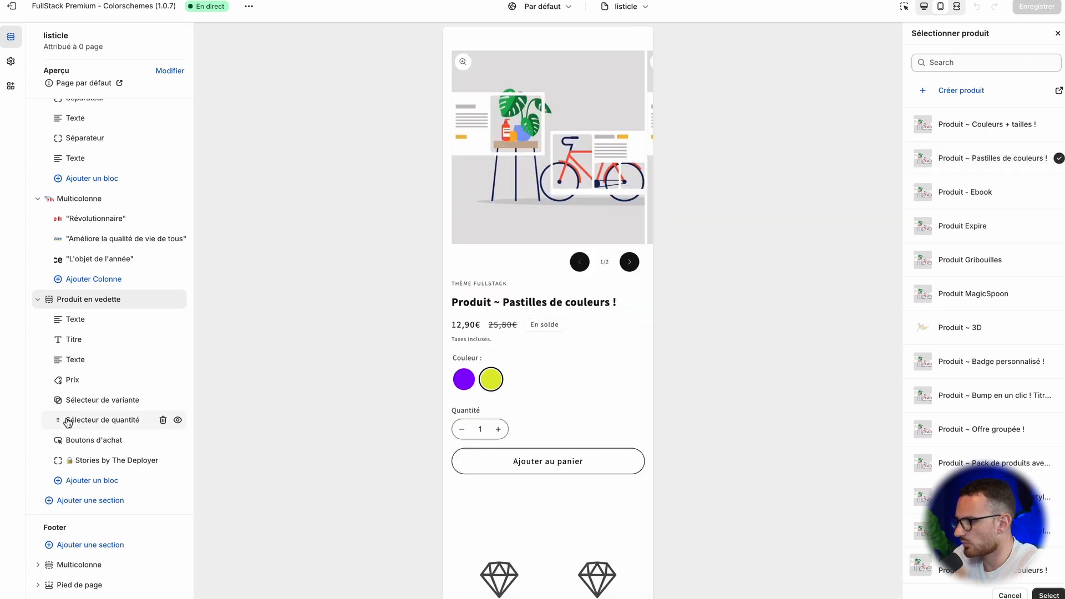
Step: Add a Pack de produits block to the Produit en vedette section and place it directly above Boutons d'achat
left_click(104, 481)
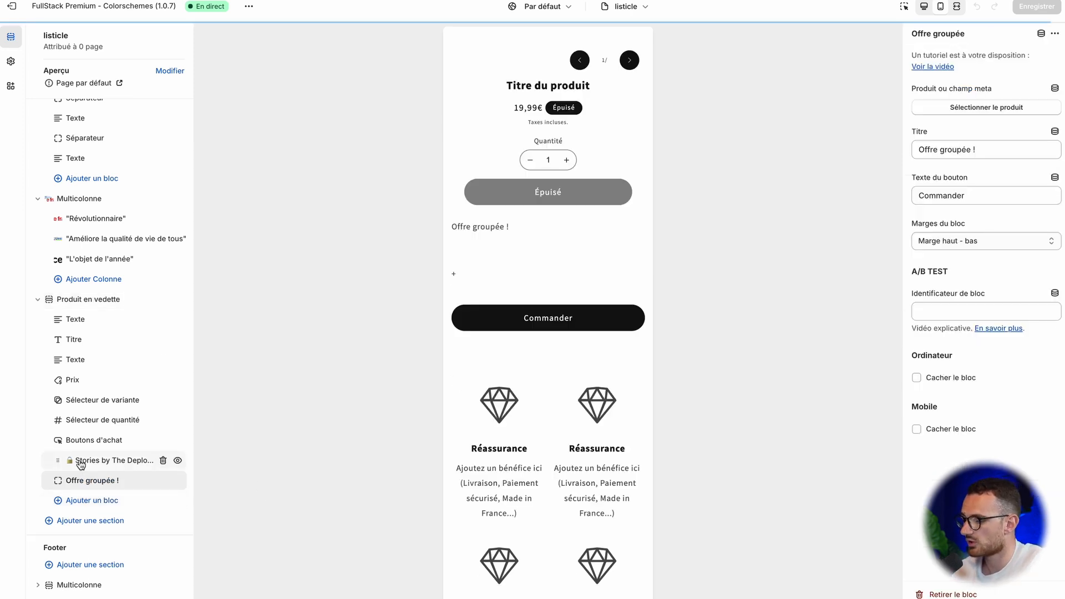
left_click(164, 482)
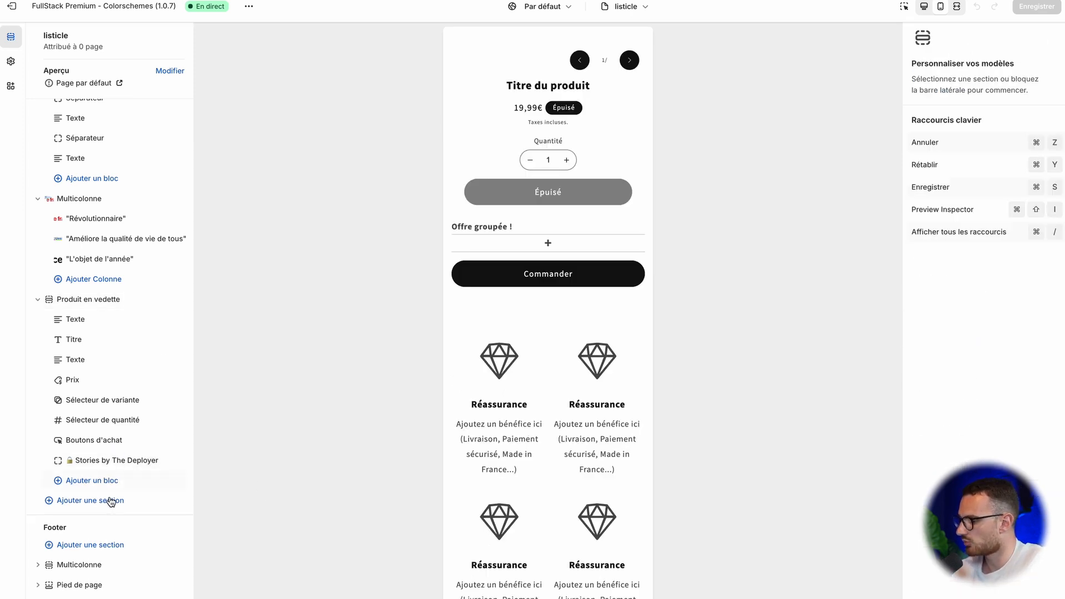
left_click(105, 480)
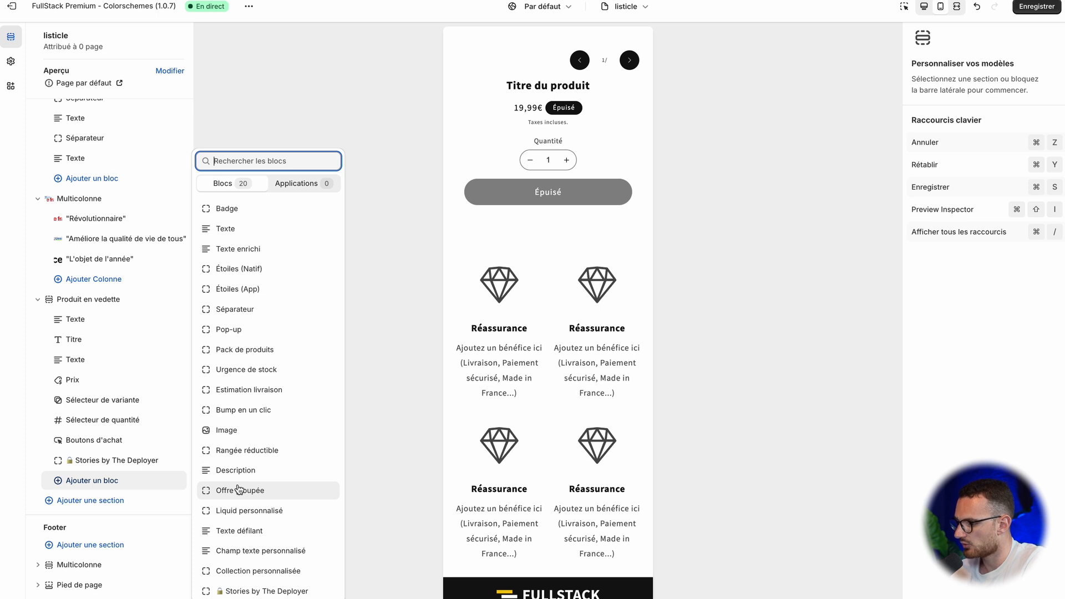
left_click(258, 350)
left_click_drag(55, 481, 66, 442)
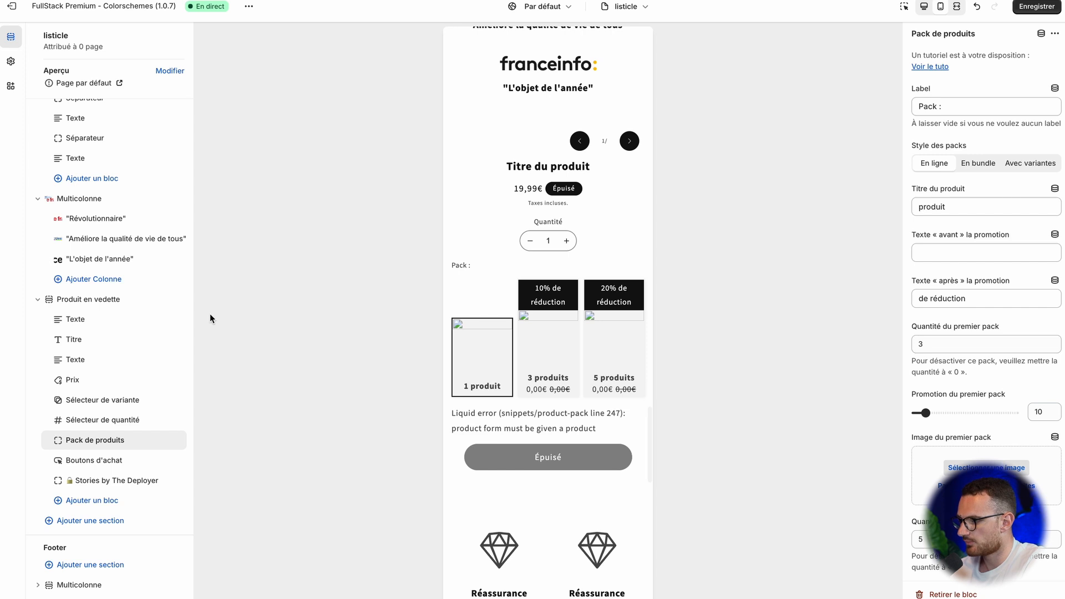
Step: Set the product of the Produit en vedette section to "Produit ~ Couleurs + tailles !"
left_click(119, 308)
left_click(81, 298)
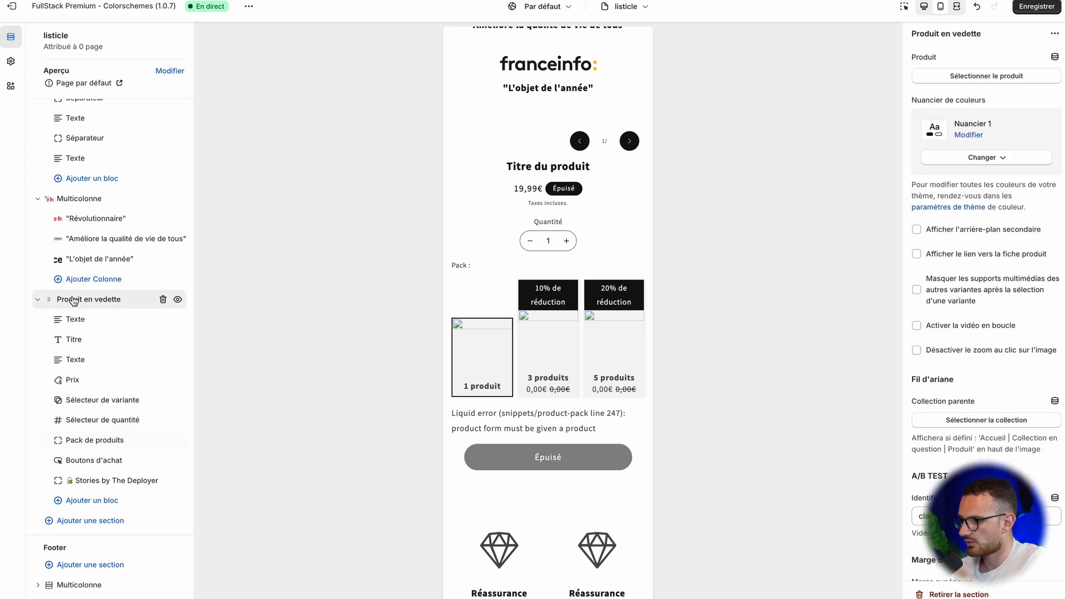
left_click(982, 78)
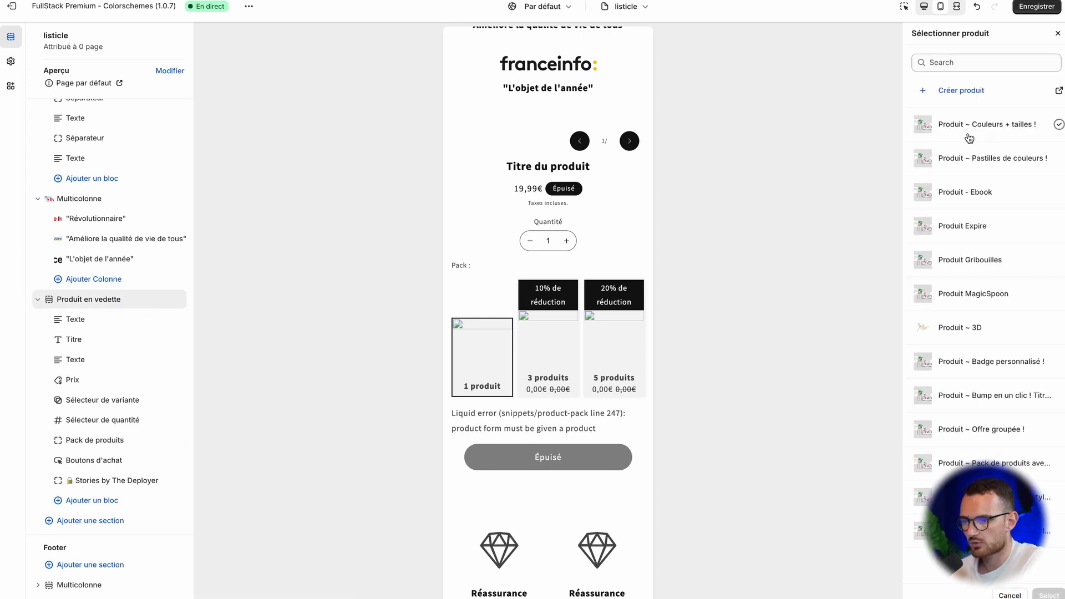
left_click(976, 124)
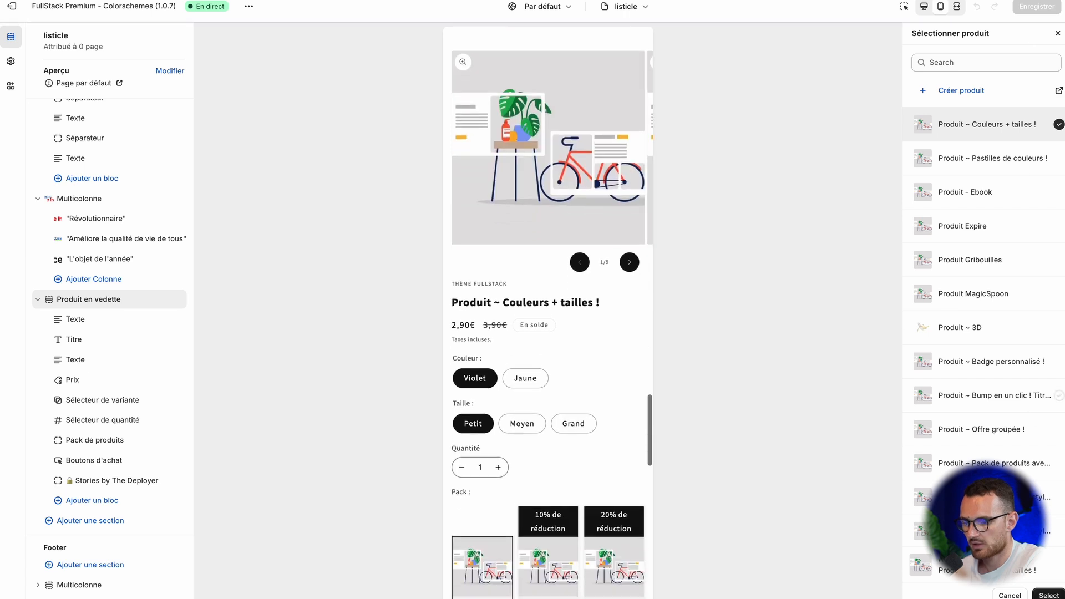
left_click(1059, 594)
scroll(555, 339, "down", 2)
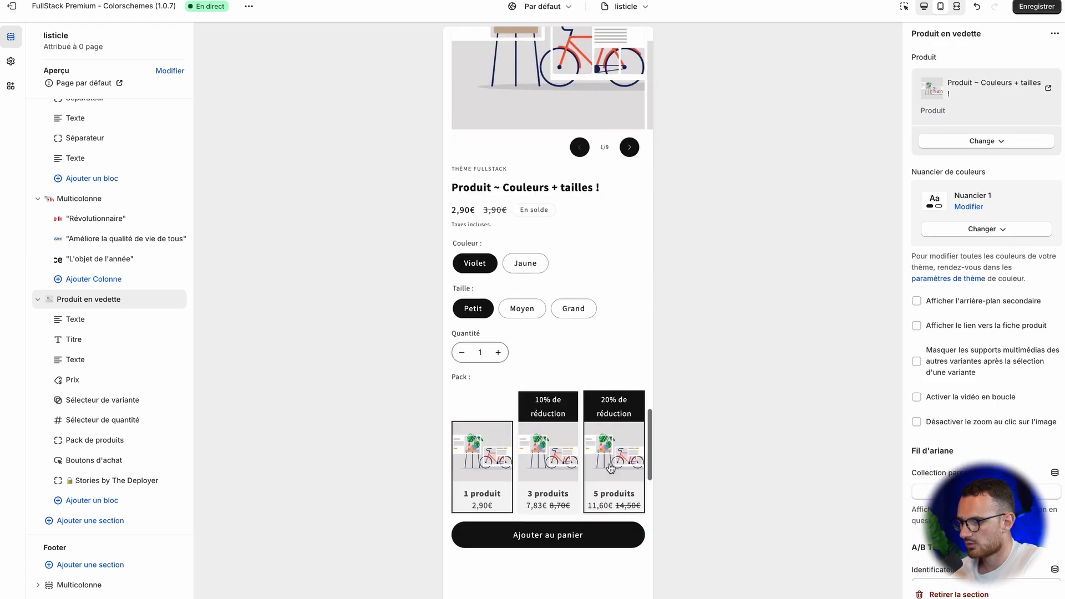
Step: Change the featured product to "Produit ~ Pastilles de couleurs !" and hide the Sélecteur de quantité block
left_click(984, 142)
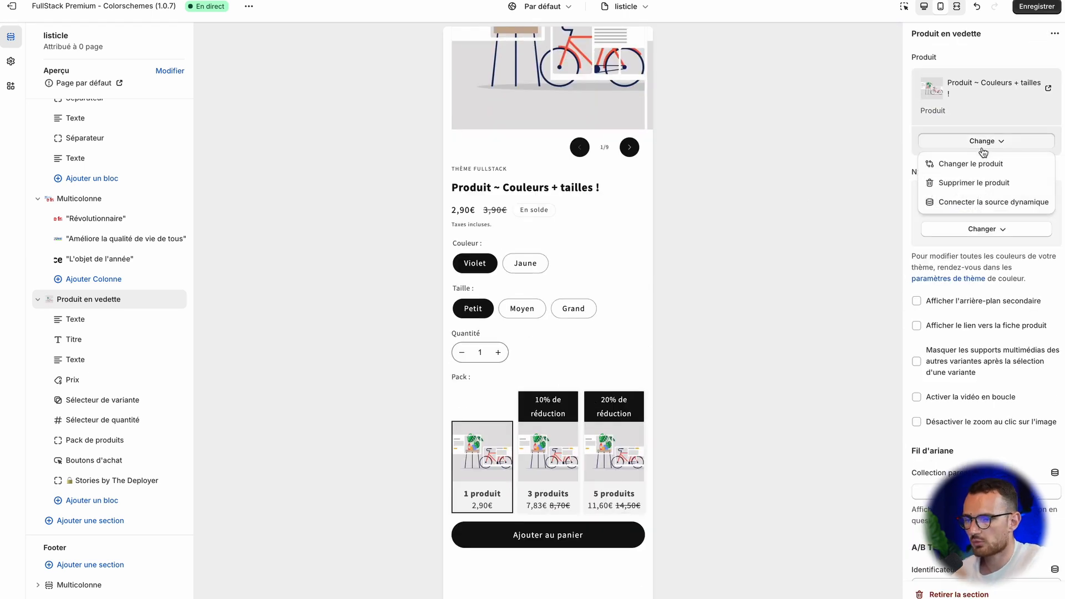
left_click(981, 163)
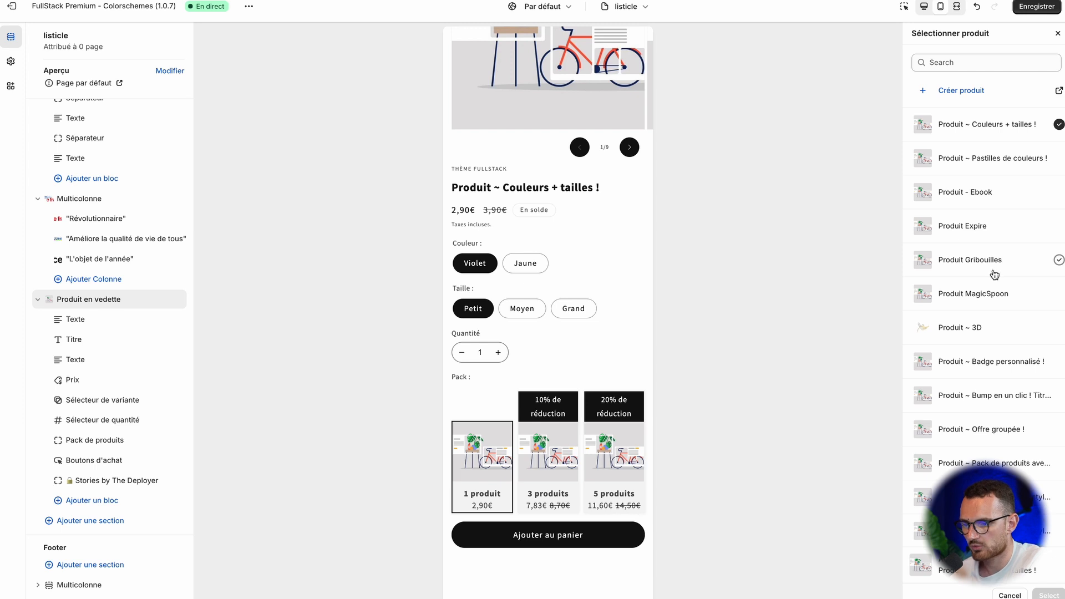
left_click(996, 162)
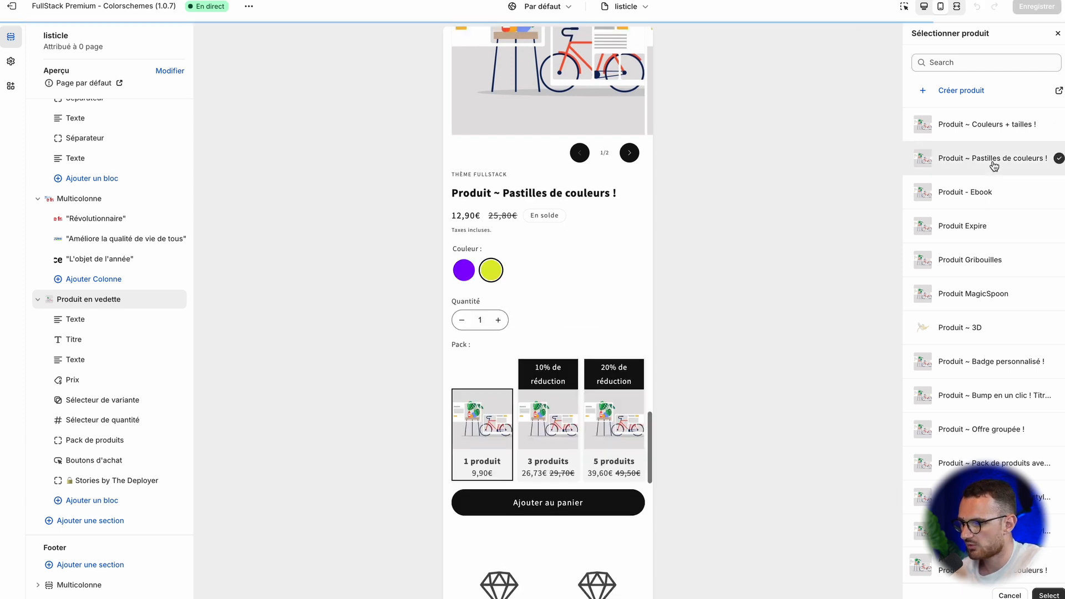
scroll(580, 385, "down", 3)
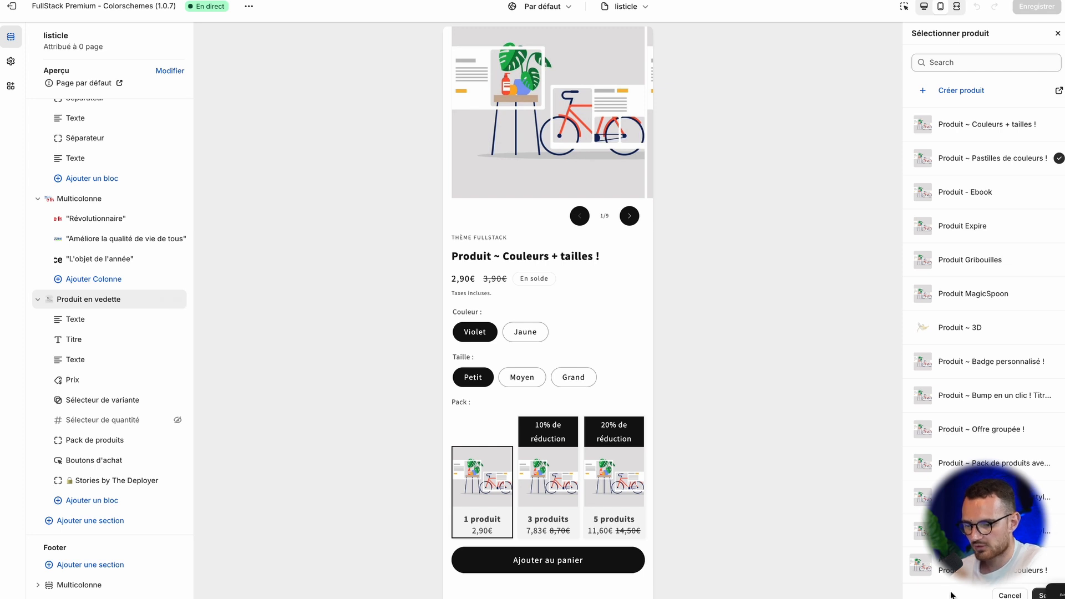
left_click(1036, 595)
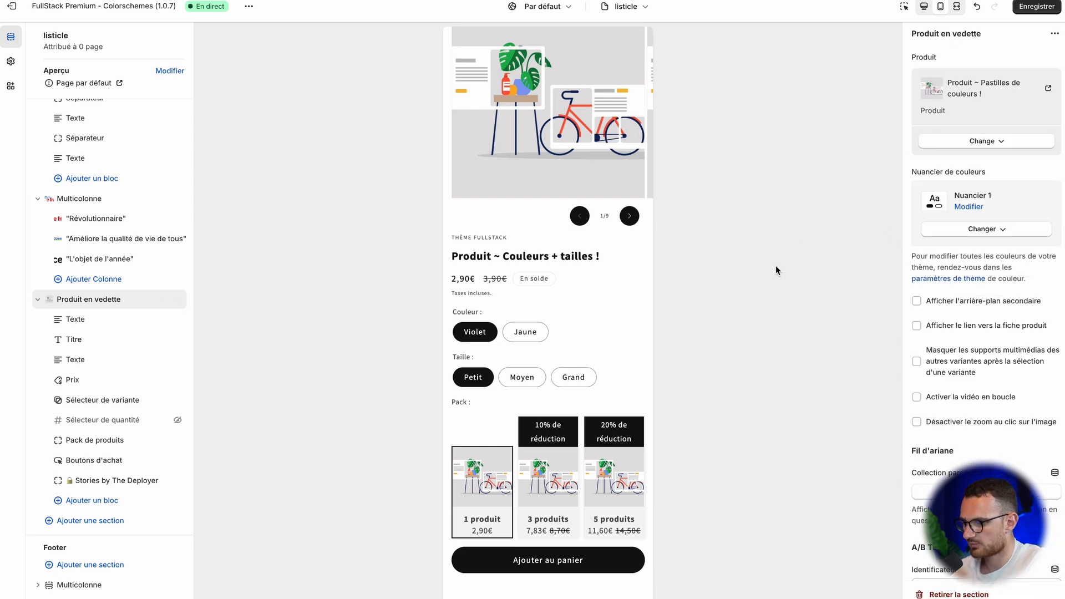
Step: Reselect "Produit ~ Pastilles de couleurs !" as the featured product so the preview refreshes, and save the template
left_click(993, 142)
left_click(991, 139)
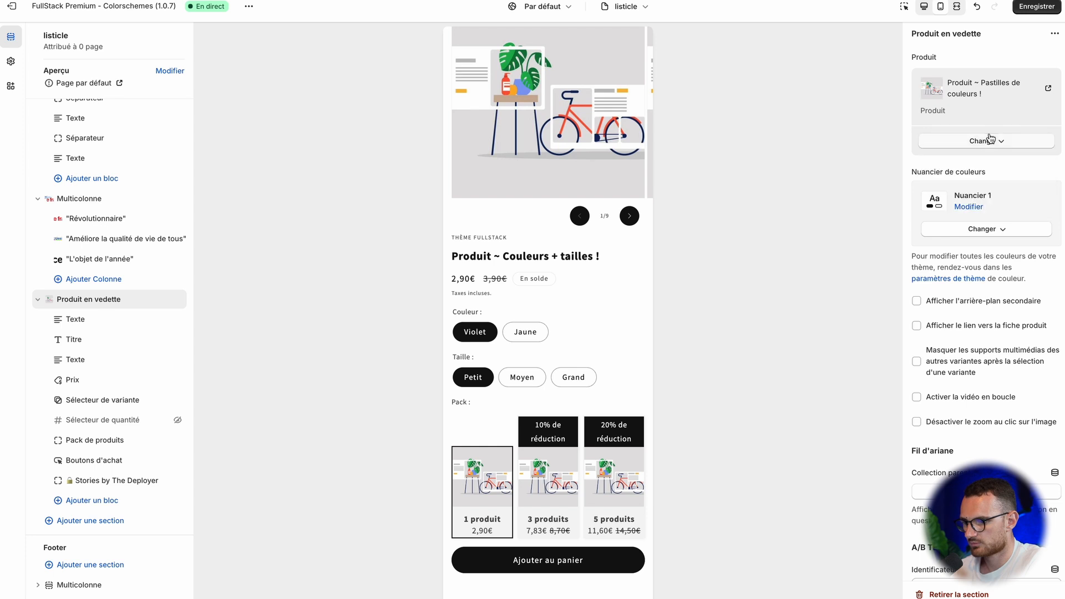
scroll(564, 324, "down", 3)
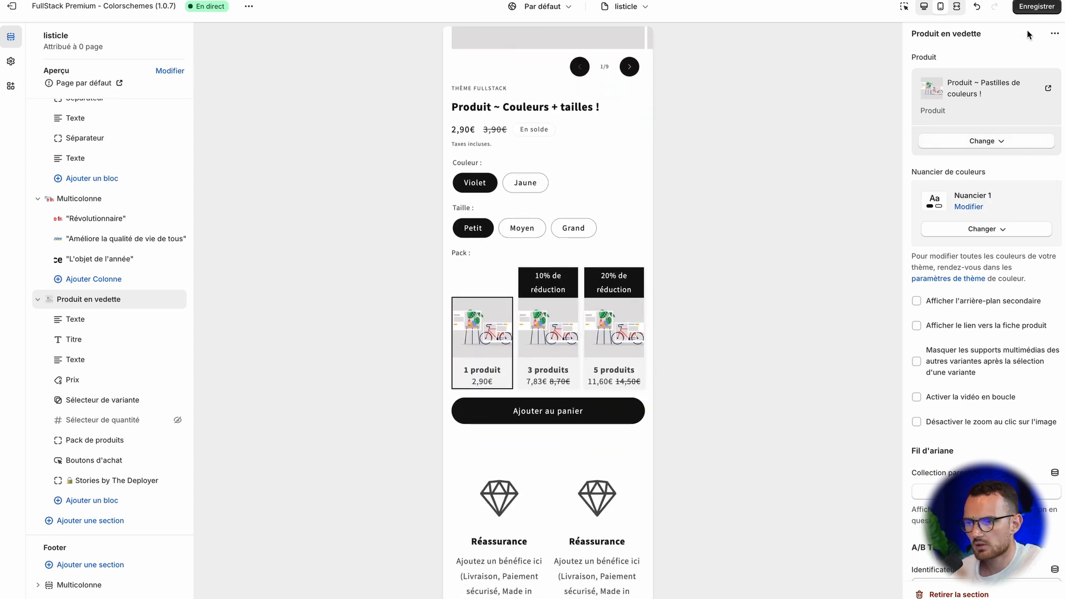
left_click(986, 141)
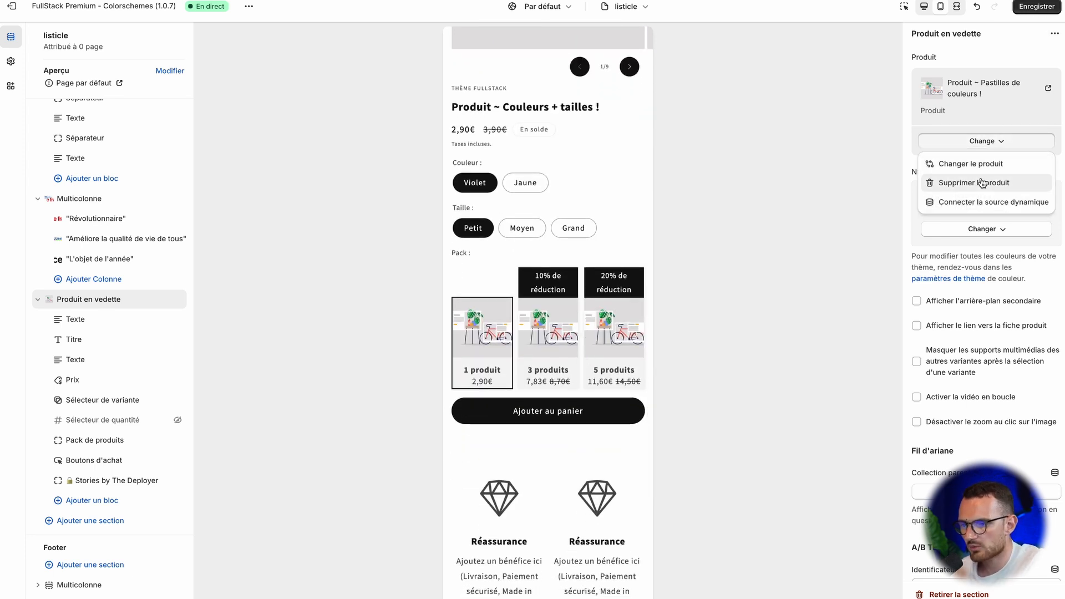
left_click(981, 163)
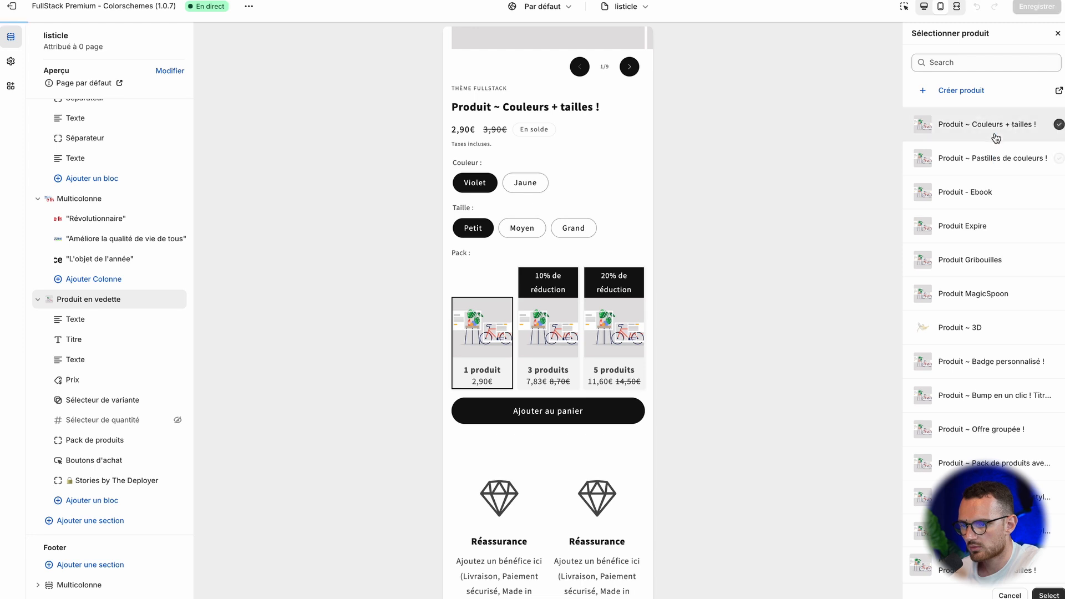
left_click(993, 159)
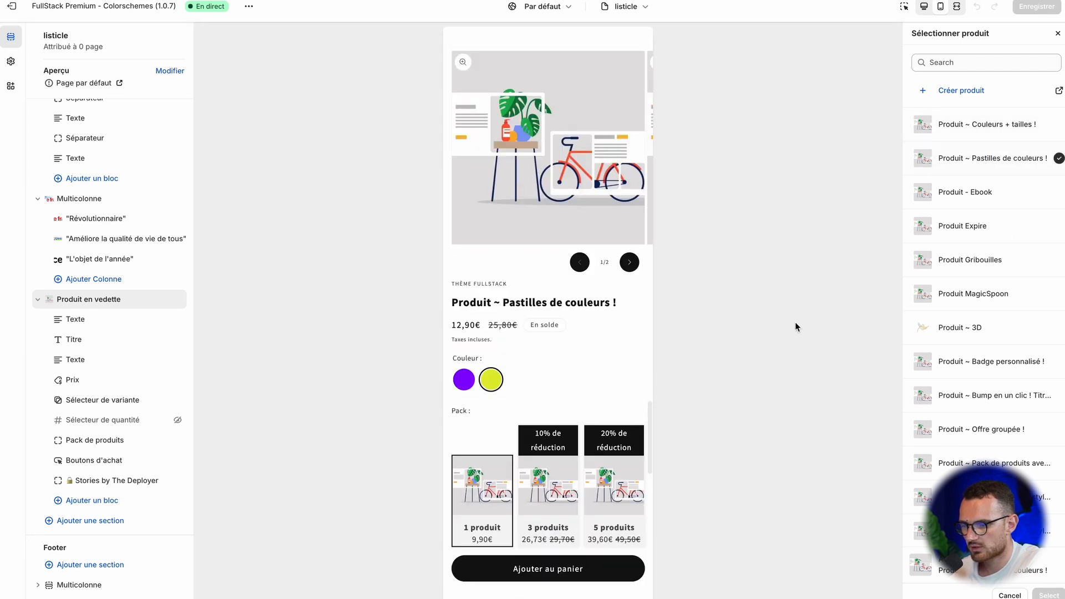
left_click(1057, 36)
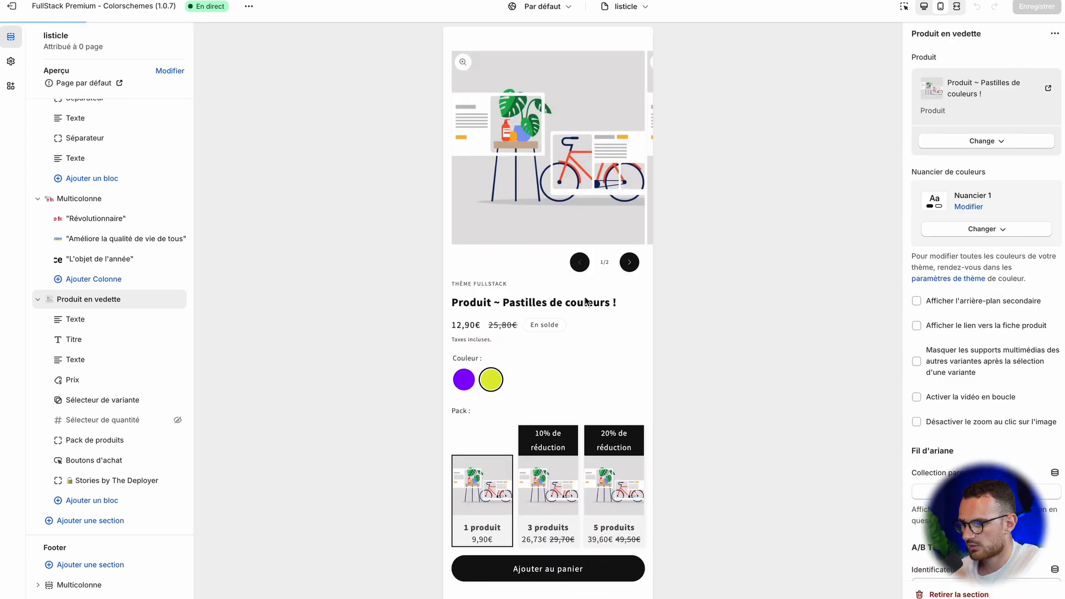
scroll(561, 308, "down", 5)
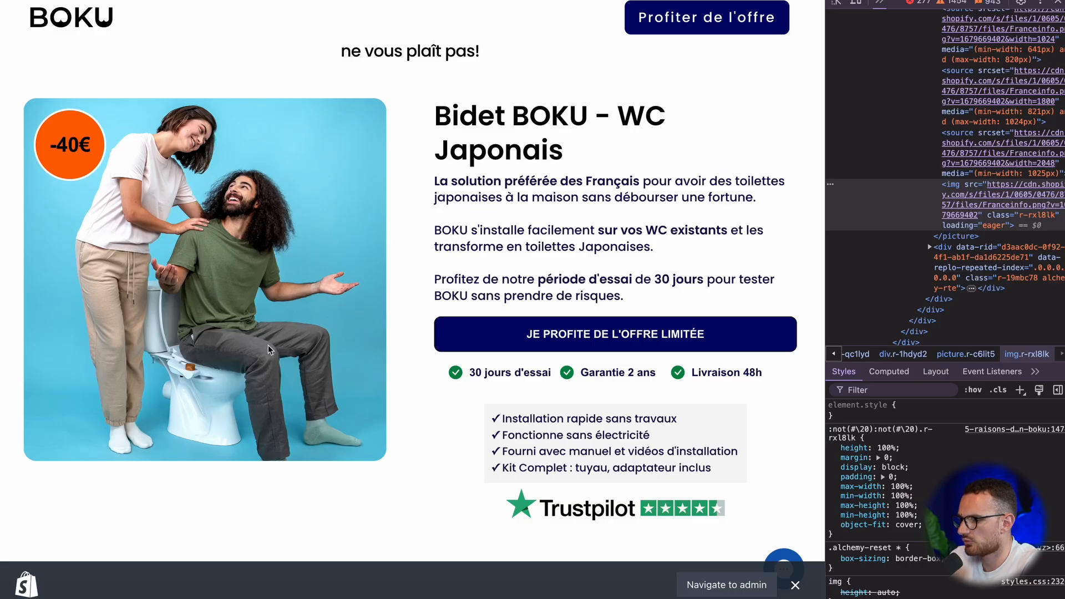
Step: Switch to BOKU's page and examine the Bidet BOKU product offer, its trust elements and the footer
scroll(268, 345, "down", 5)
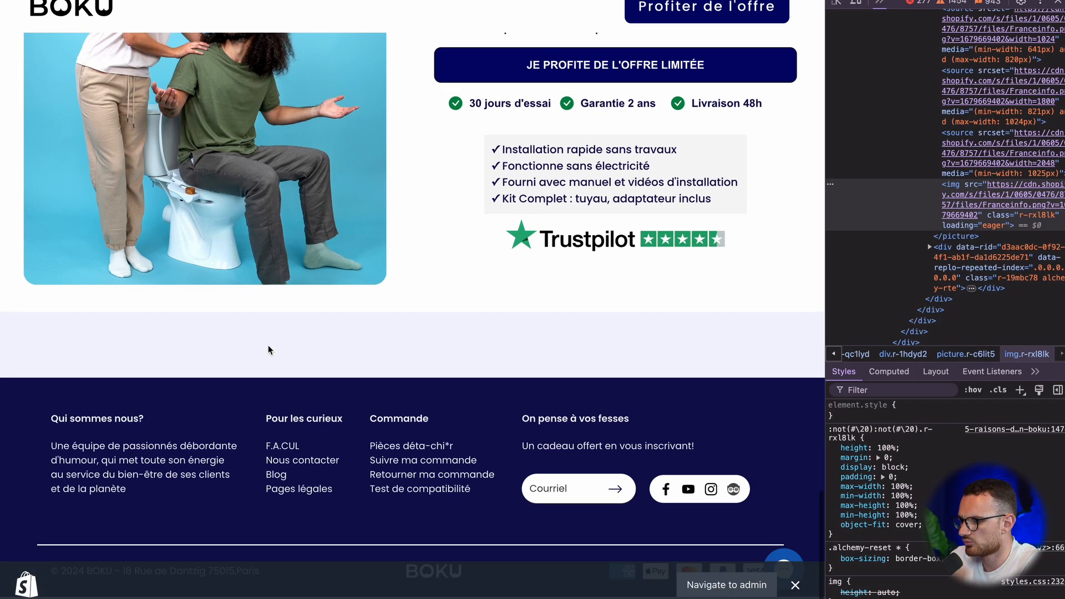
scroll(515, 398, "up", 6)
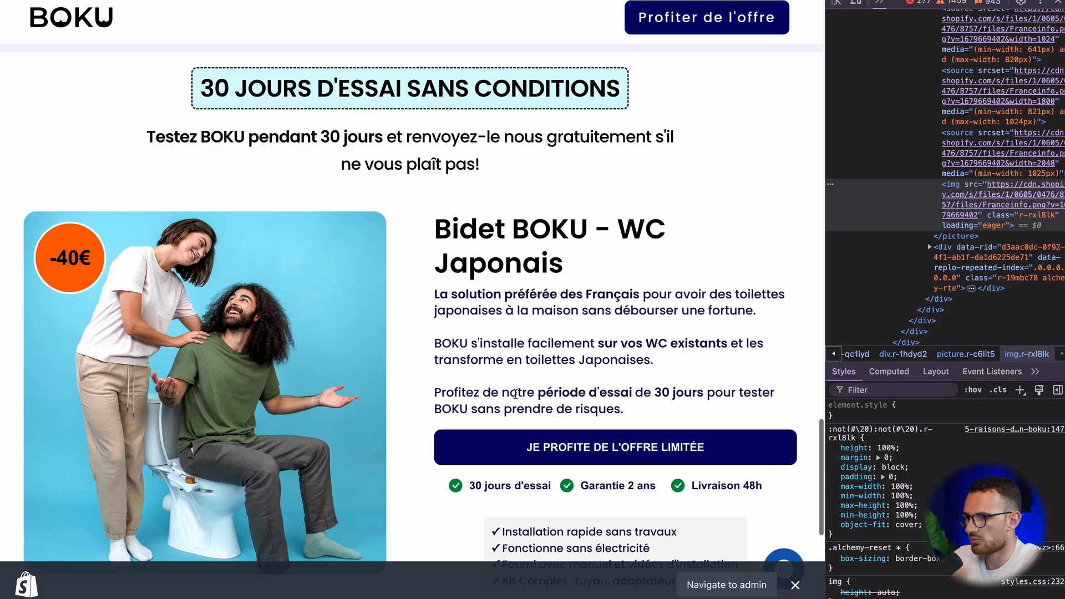
scroll(515, 398, "down", 2)
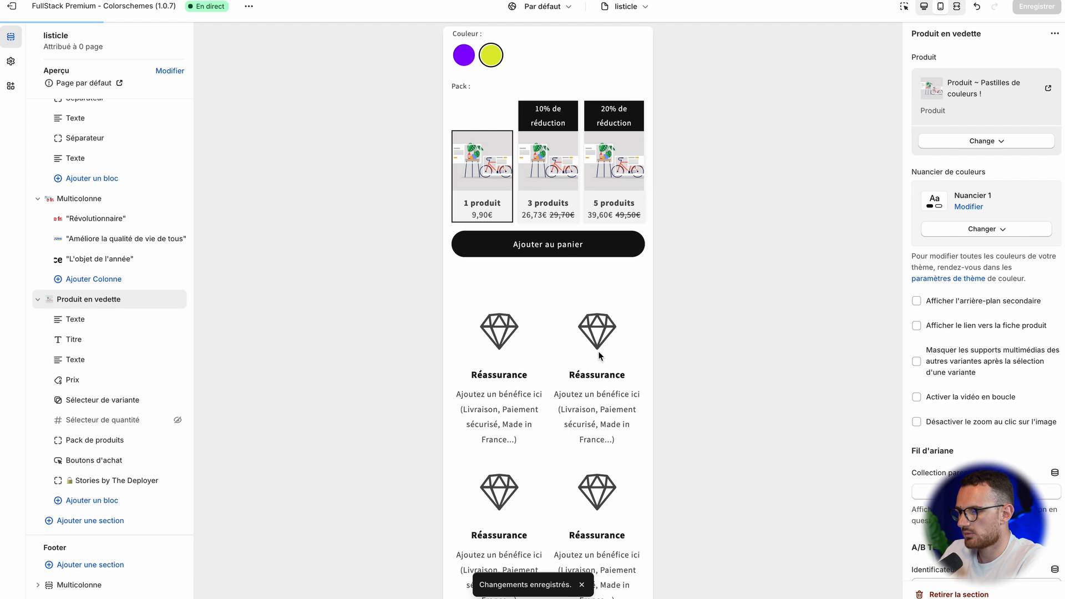
scroll(599, 355, "up", 15)
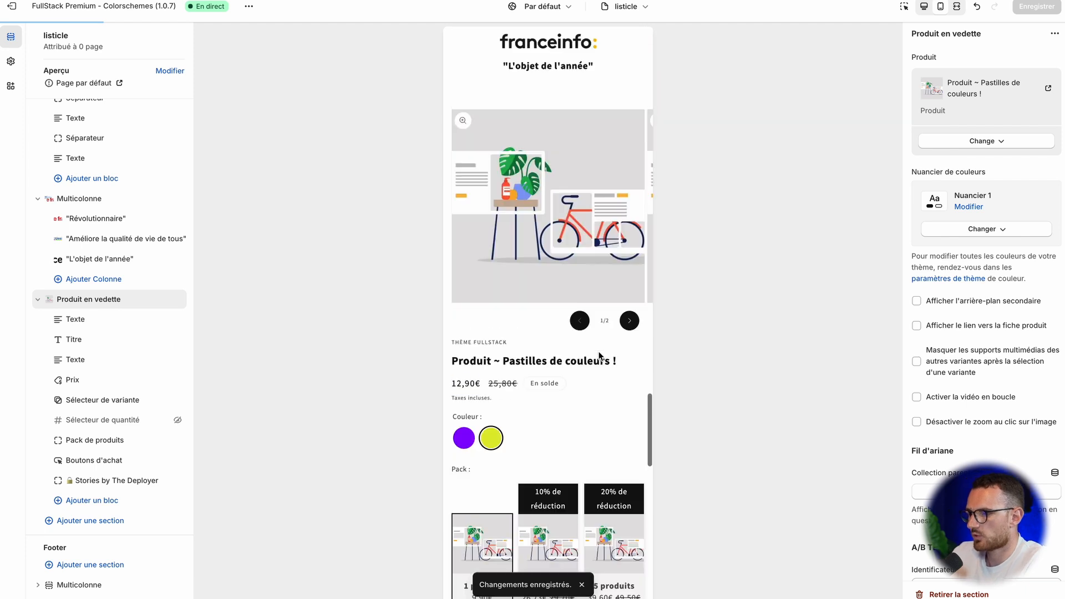
Step: Review the mobile preview from the numbered reasons down to the featured product, along with the section list
scroll(598, 355, "down", 2)
scroll(598, 356, "up", 8)
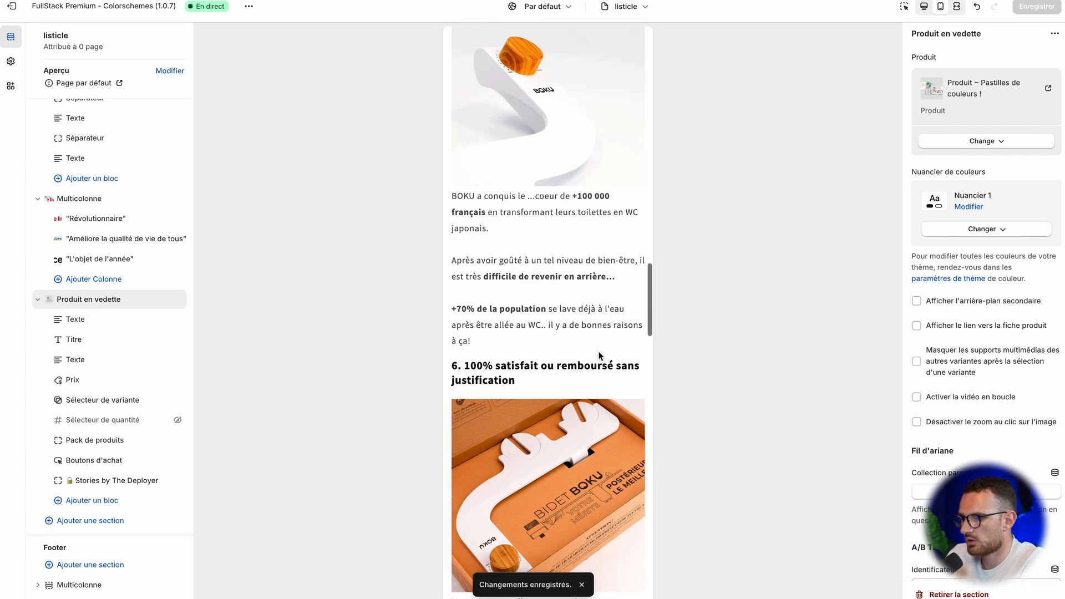
scroll(598, 355, "down", 15)
scroll(599, 356, "up", 1)
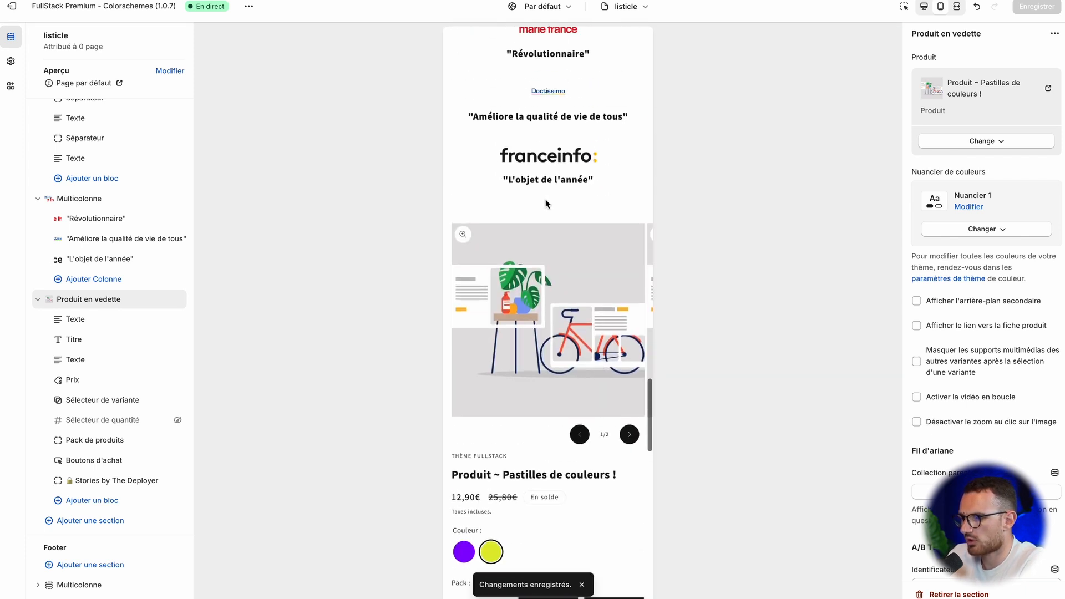
scroll(129, 306, "down", 1)
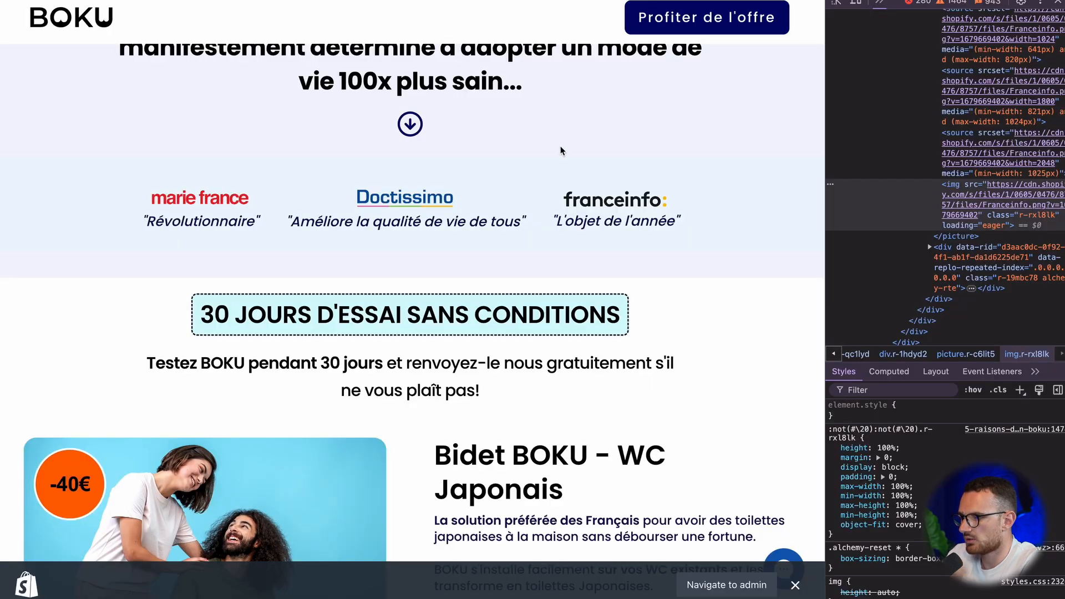
scroll(411, 322, "up", 1)
Step: Switch to BOKU's page and highlight the "30 JOURS D'ESSAI SANS CONDITIONS" heading and the trial text below it
scroll(411, 322, "down", 5)
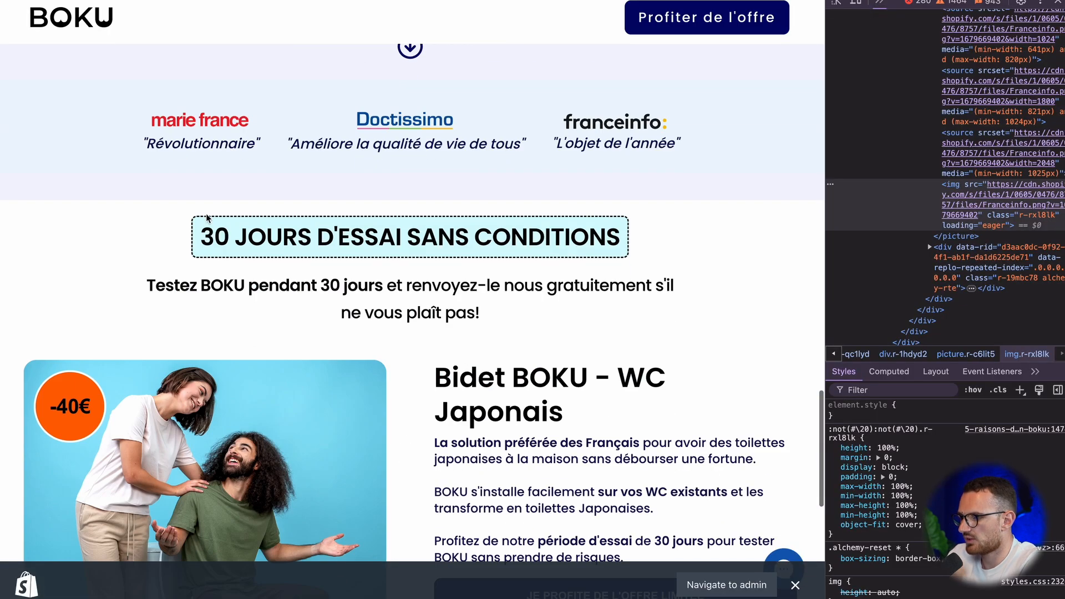
left_click_drag(197, 237, 815, 282)
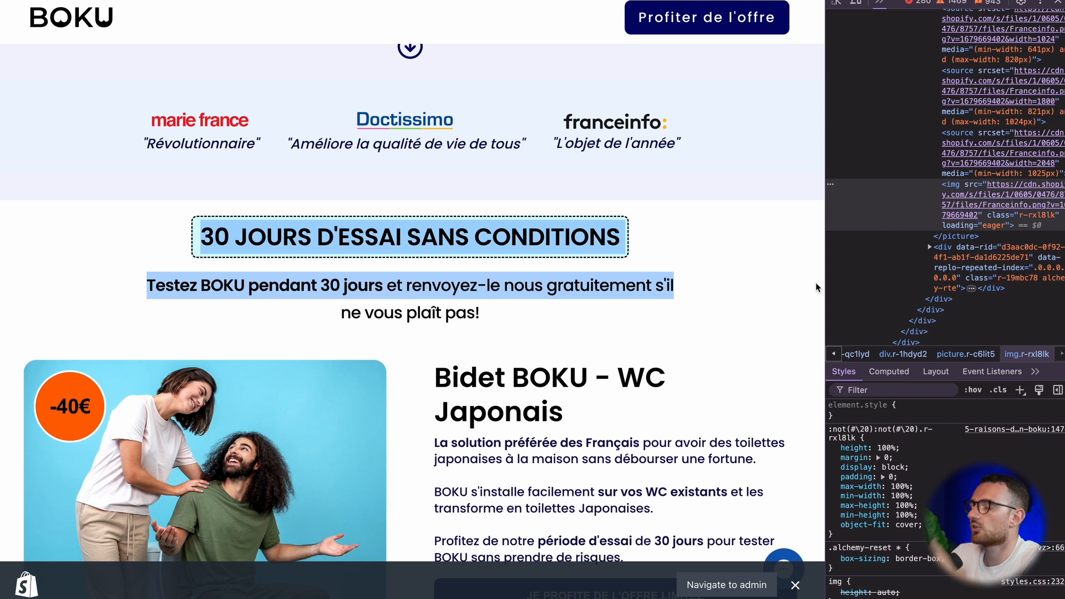
left_click(505, 344)
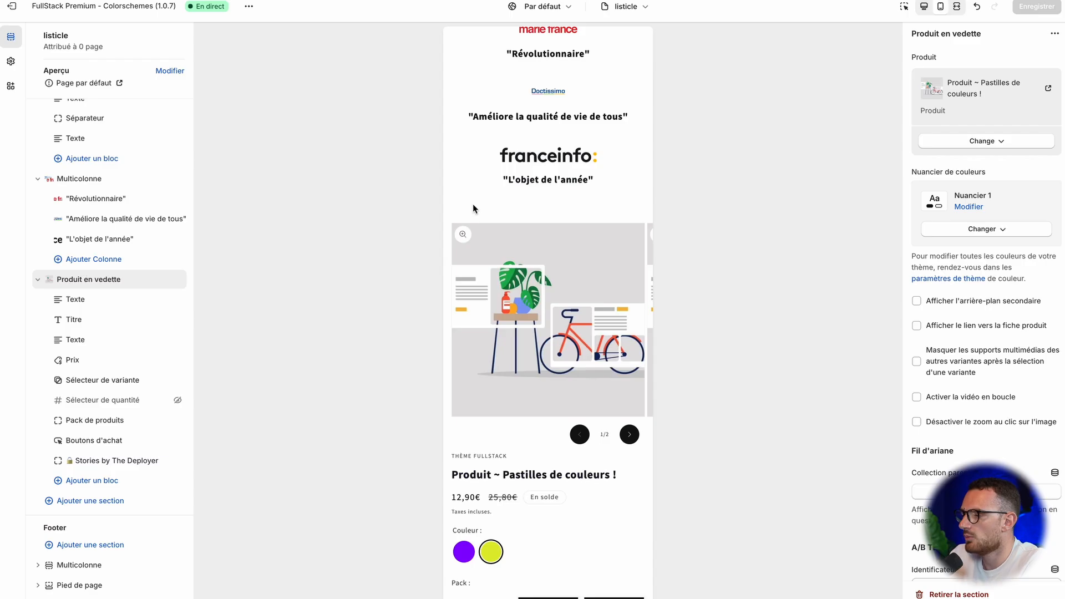
Step: Switch the theme editor preview to the desktop view and review the page from the footer up to the title
left_click(924, 7)
scroll(664, 216, "up", 10)
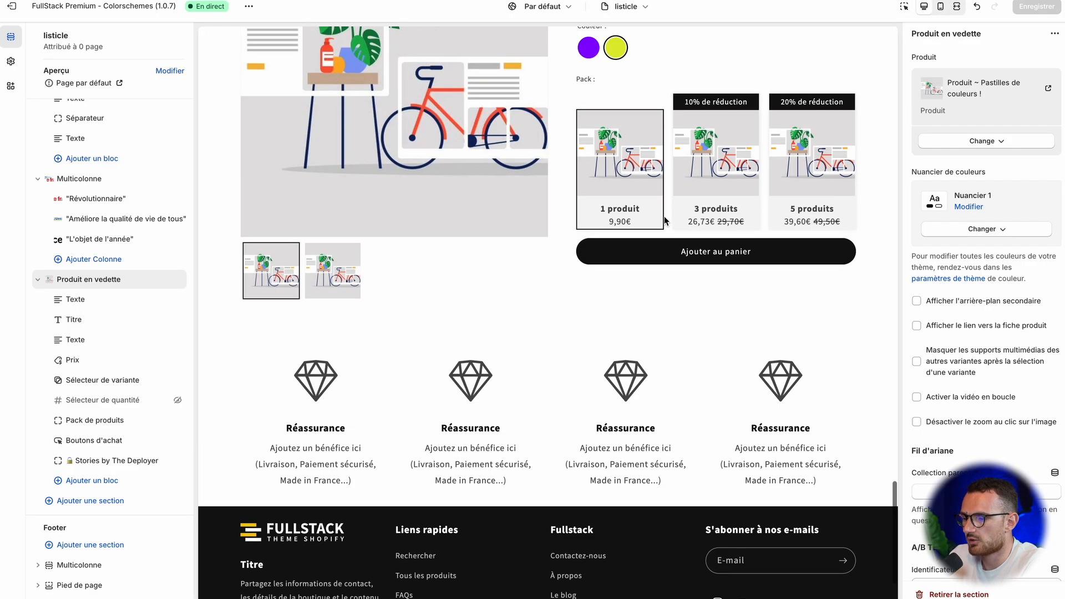
scroll(664, 215, "up", 15)
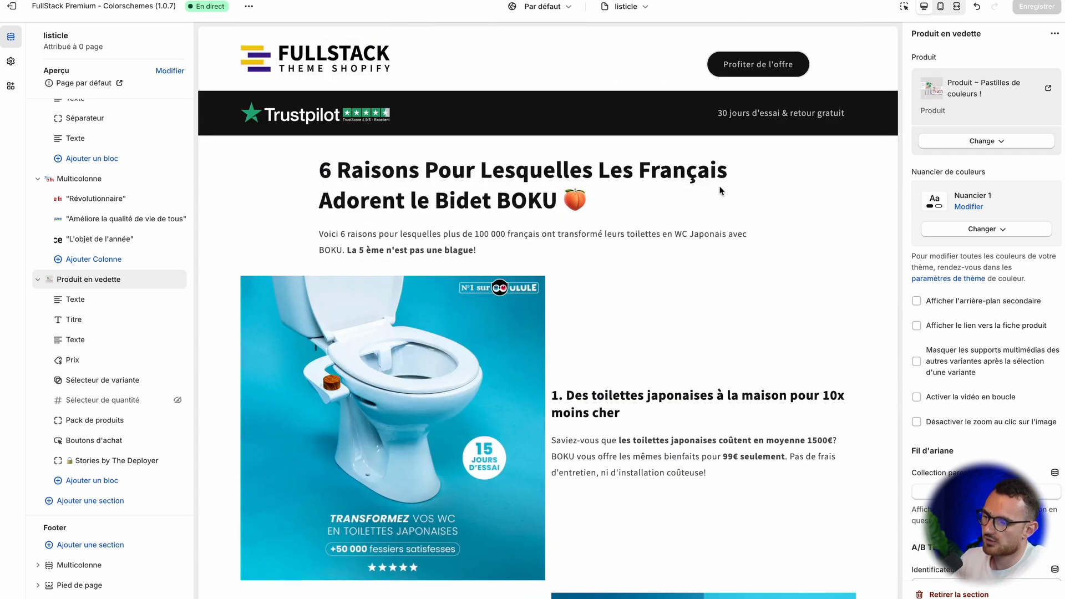
Step: Switch the preview to the mobile view and review the listicle page from the title down to the footer and back
left_click(944, 7)
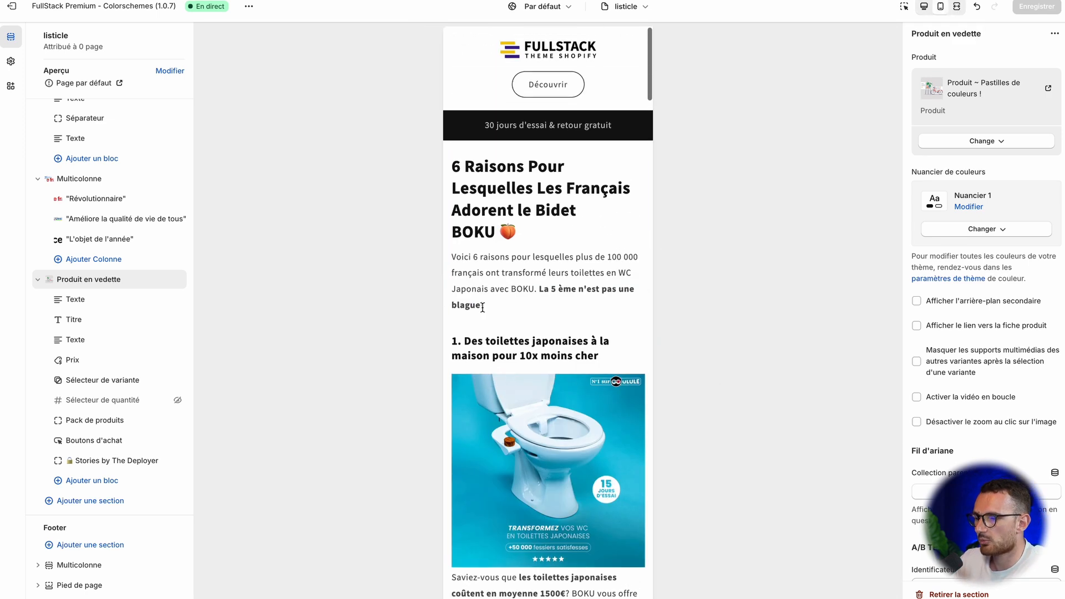
scroll(482, 307, "down", 20)
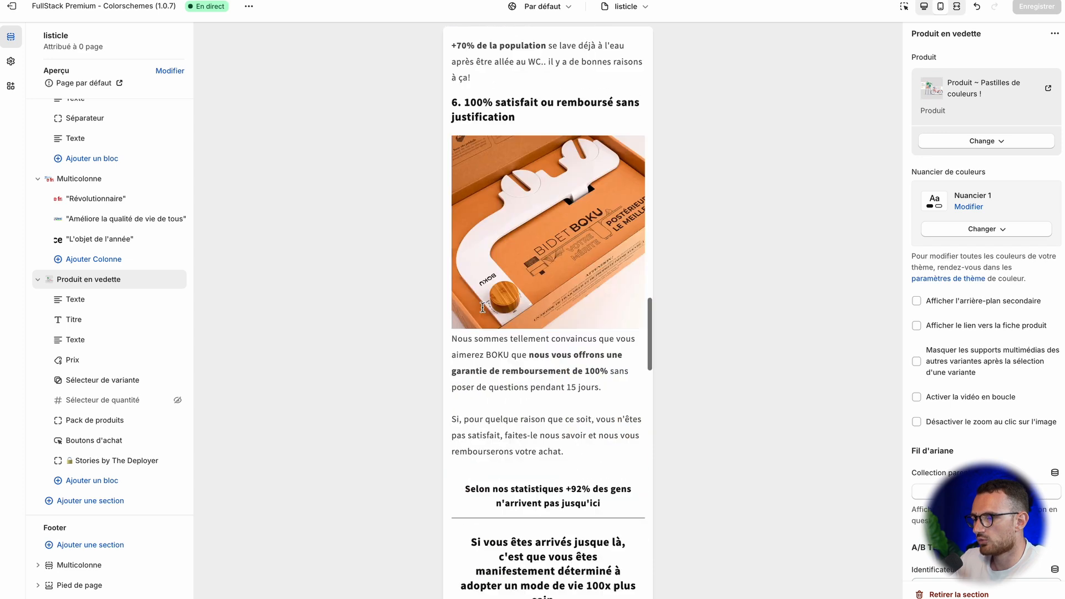
scroll(489, 321, "down", 15)
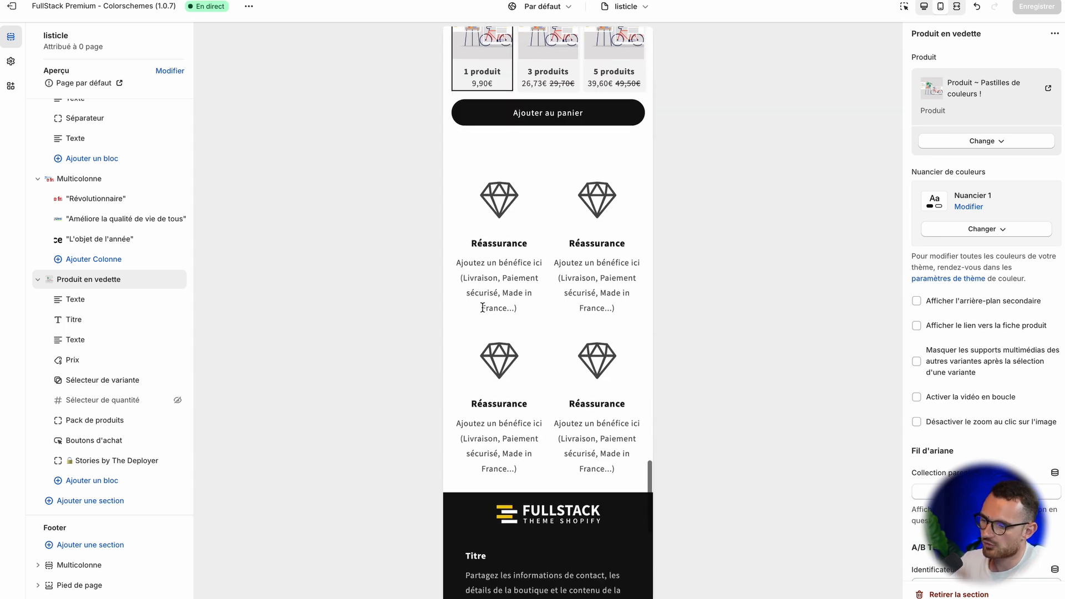
scroll(492, 341, "up", 20)
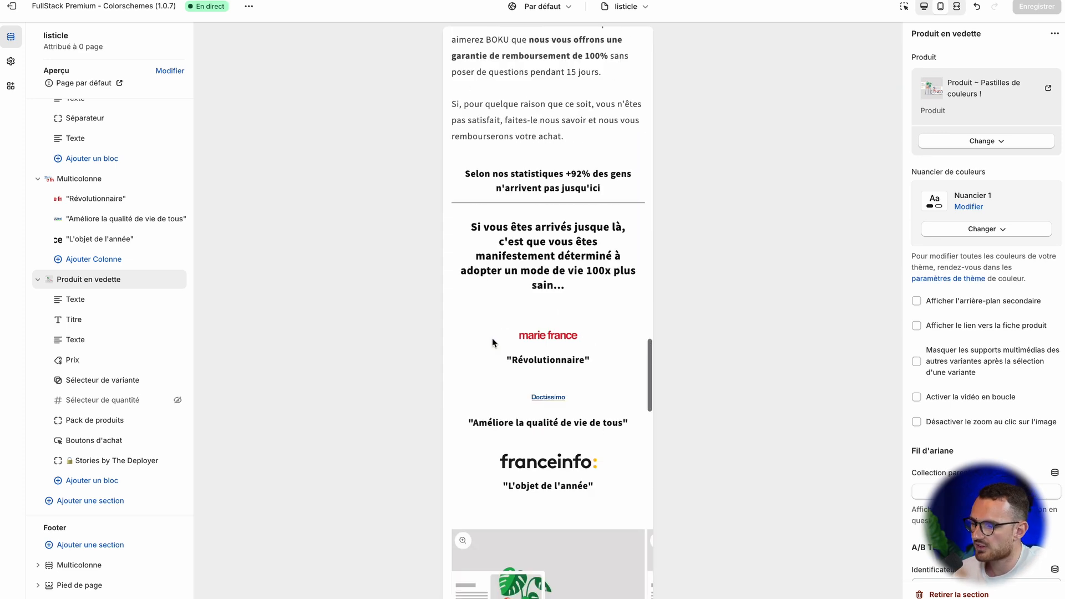
scroll(492, 338, "up", 20)
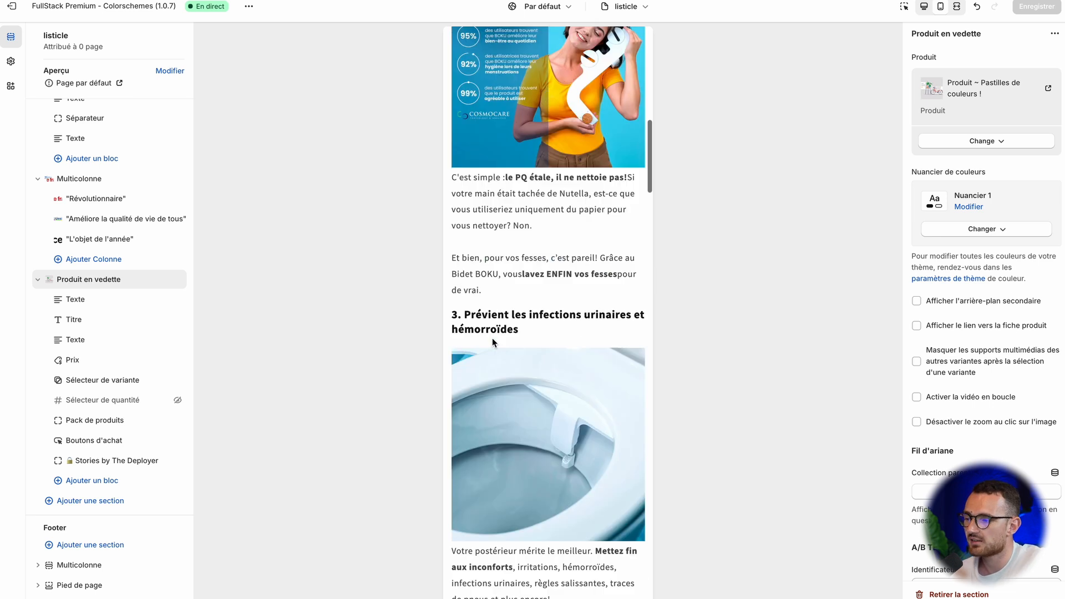
scroll(491, 338, "up", 3)
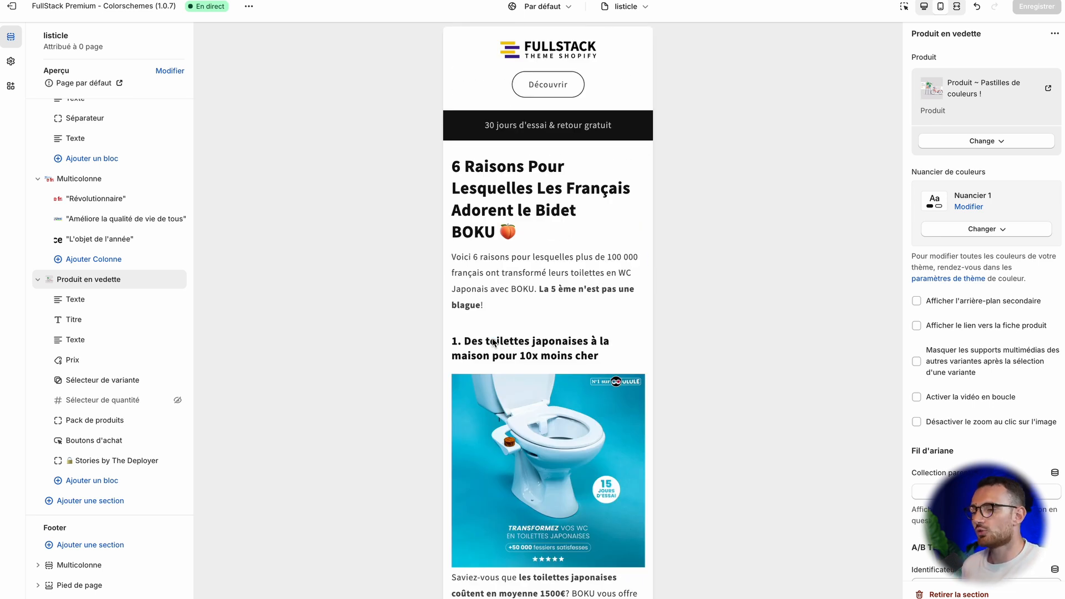